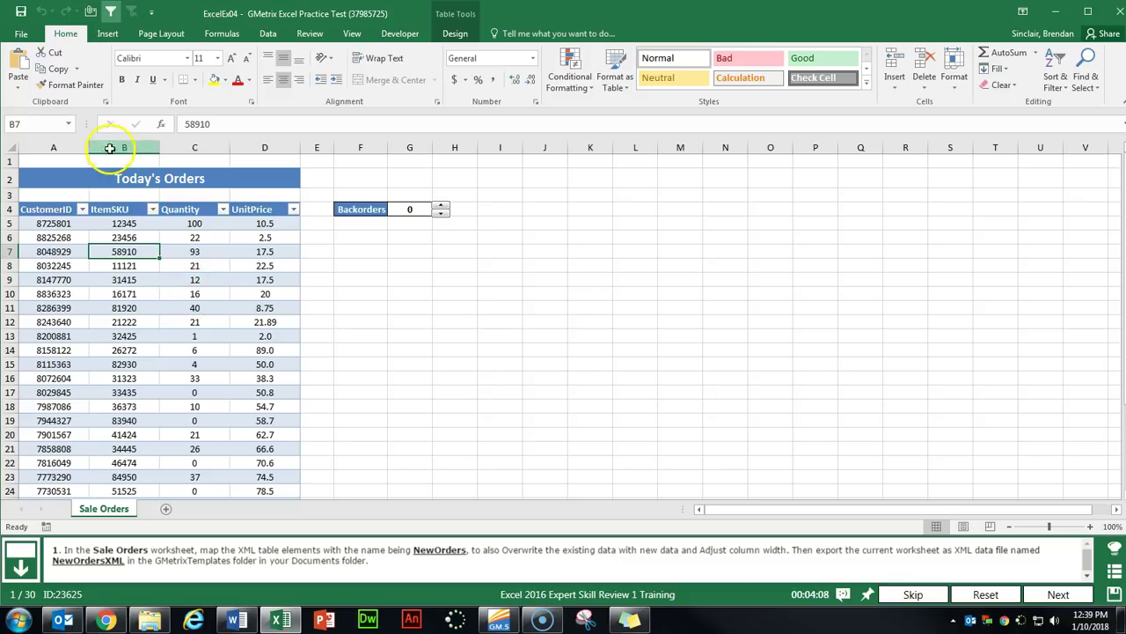
Enable the Developer tab in the ribbon's Main Tabs through Customize the Ribbon.
left_click(409, 35)
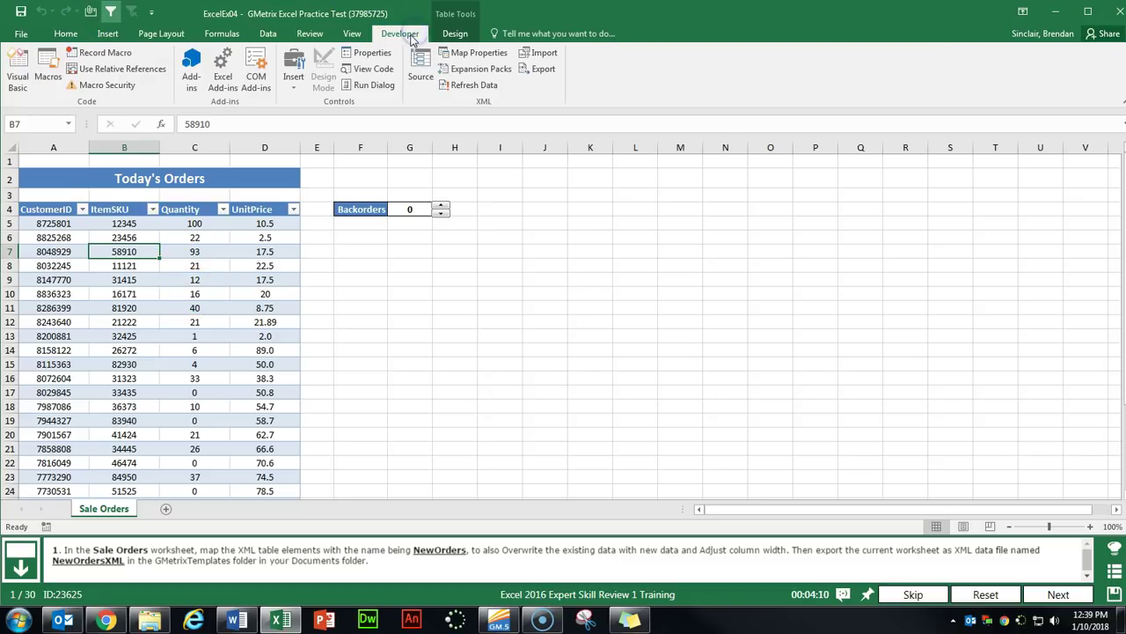
right_click(392, 36)
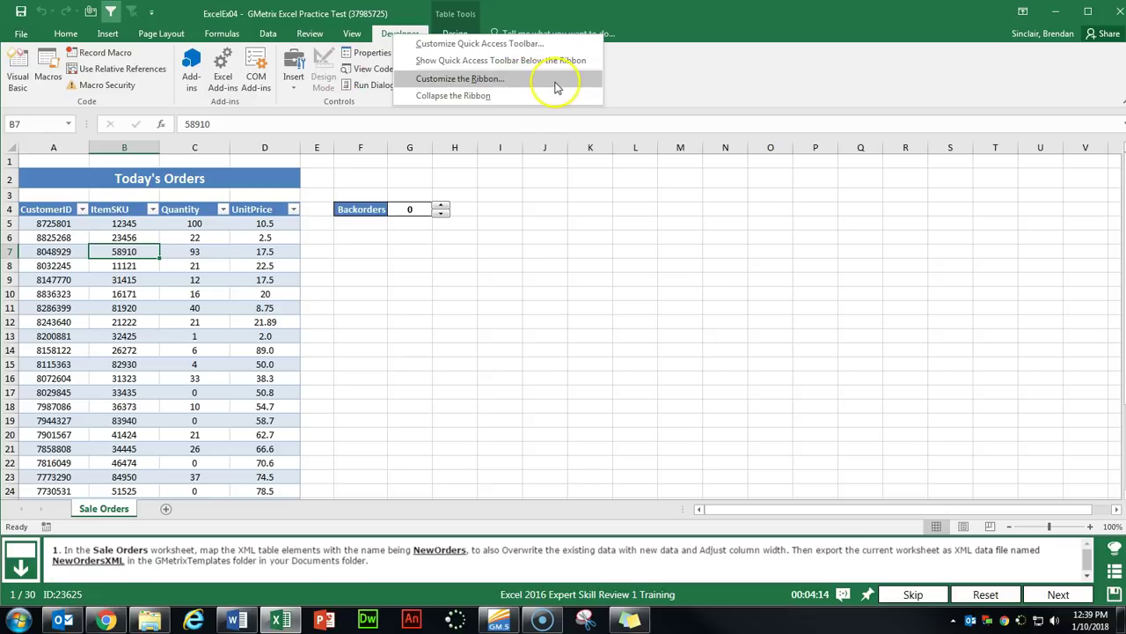
left_click(460, 78)
left_click(664, 257)
left_click(628, 256)
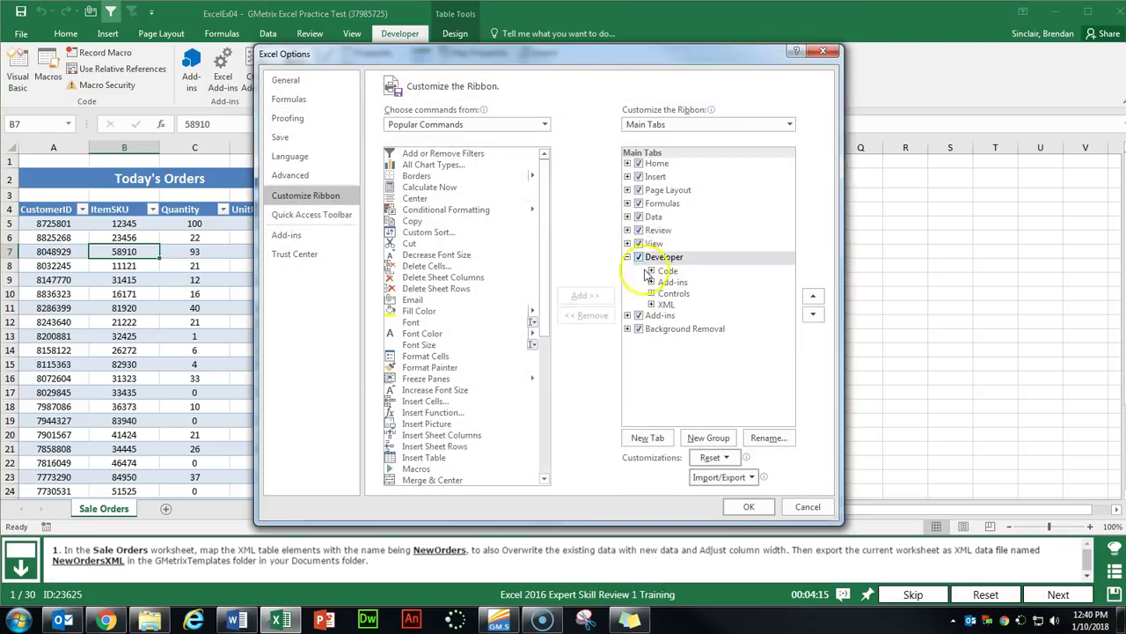
left_click(747, 507)
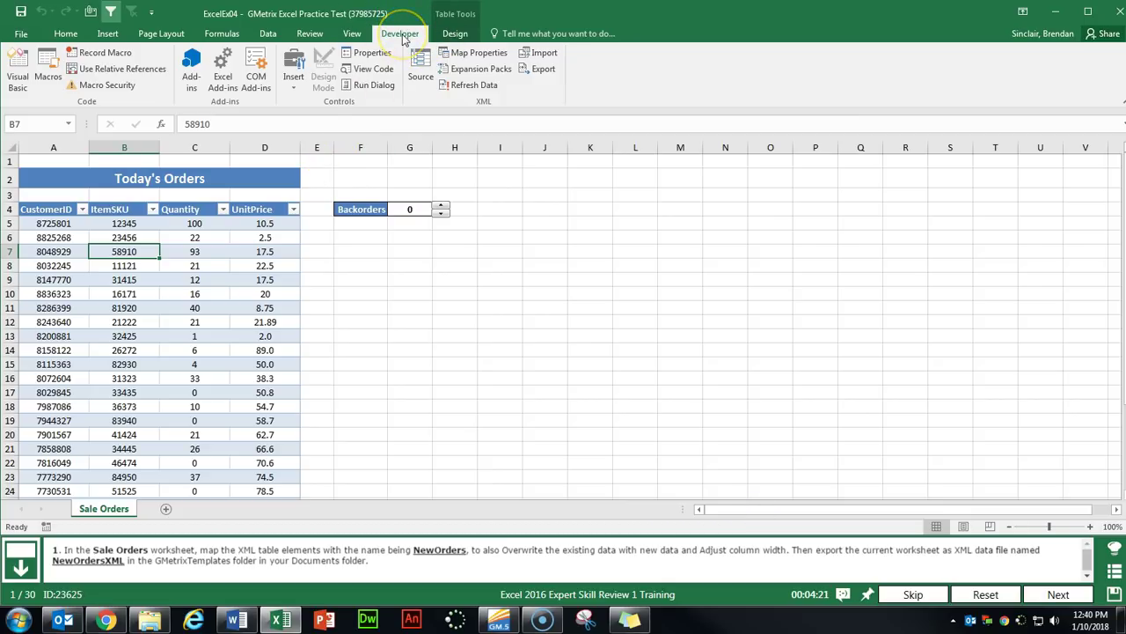
Rename the XML map from TodaysOrders_Map to NewOrders, enable Adjust column width and Overwrite existing data.
left_click(479, 52)
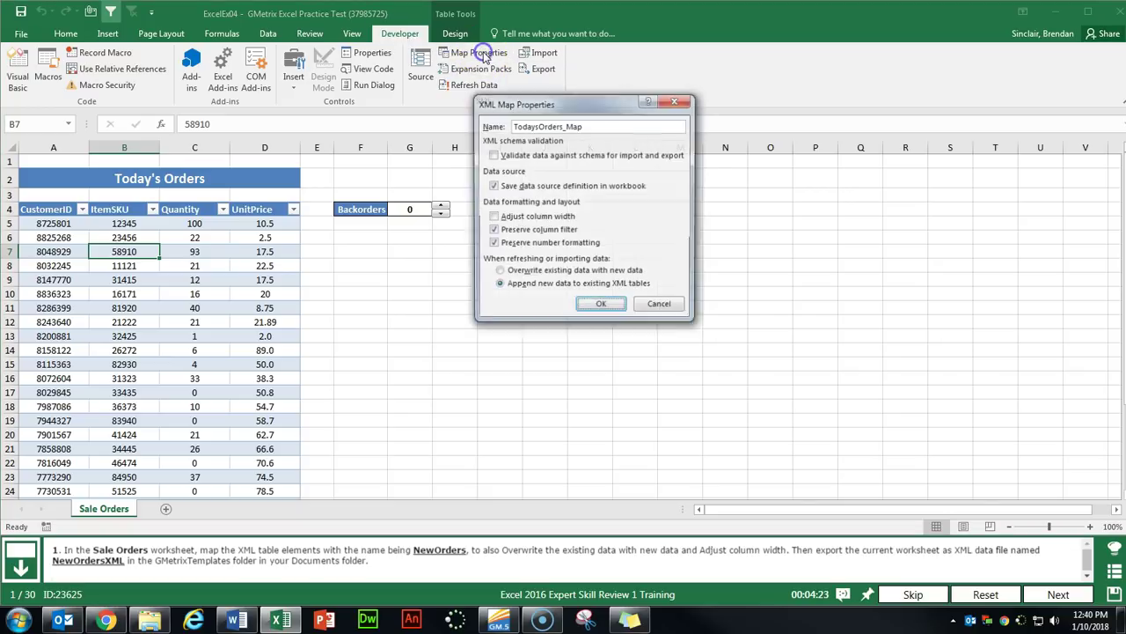
left_click_drag(603, 125, 478, 124)
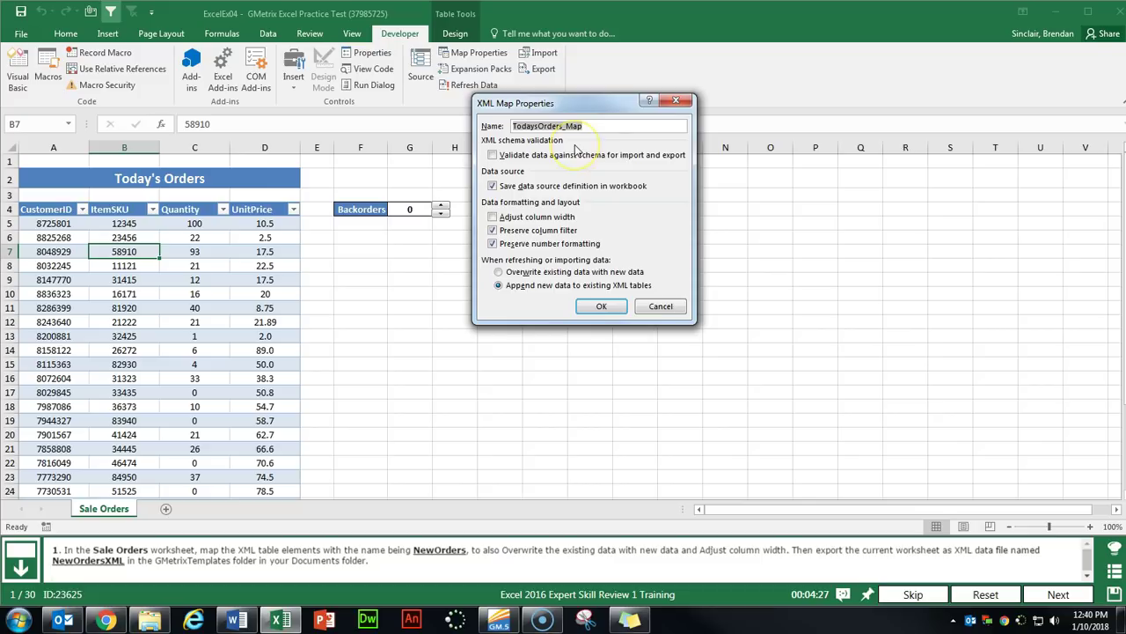
type("NewOrders")
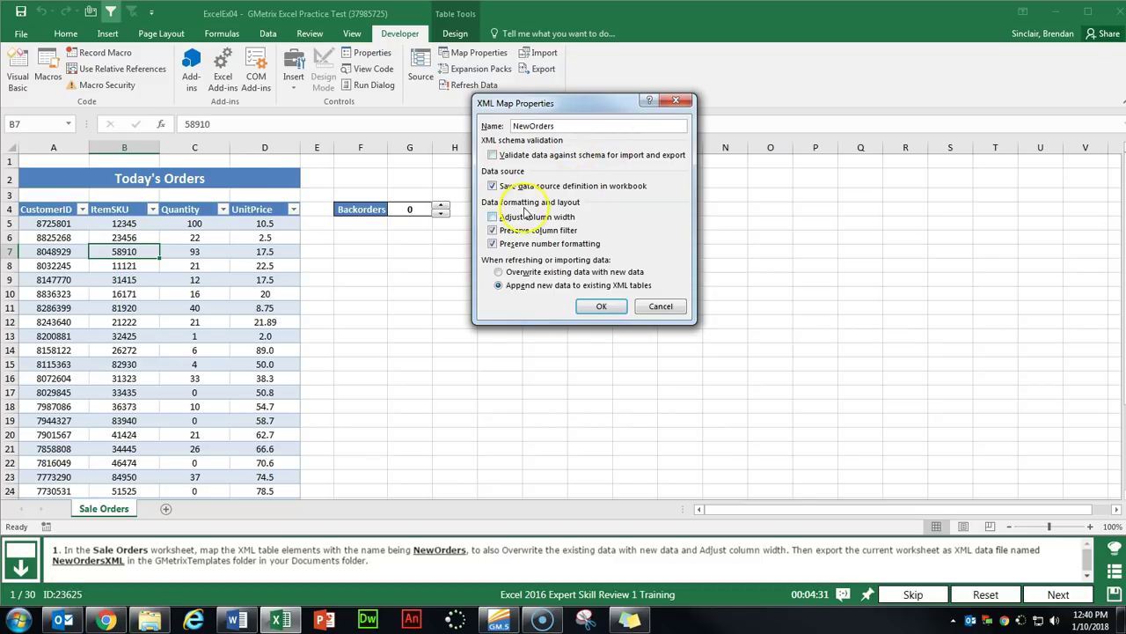
left_click(497, 219)
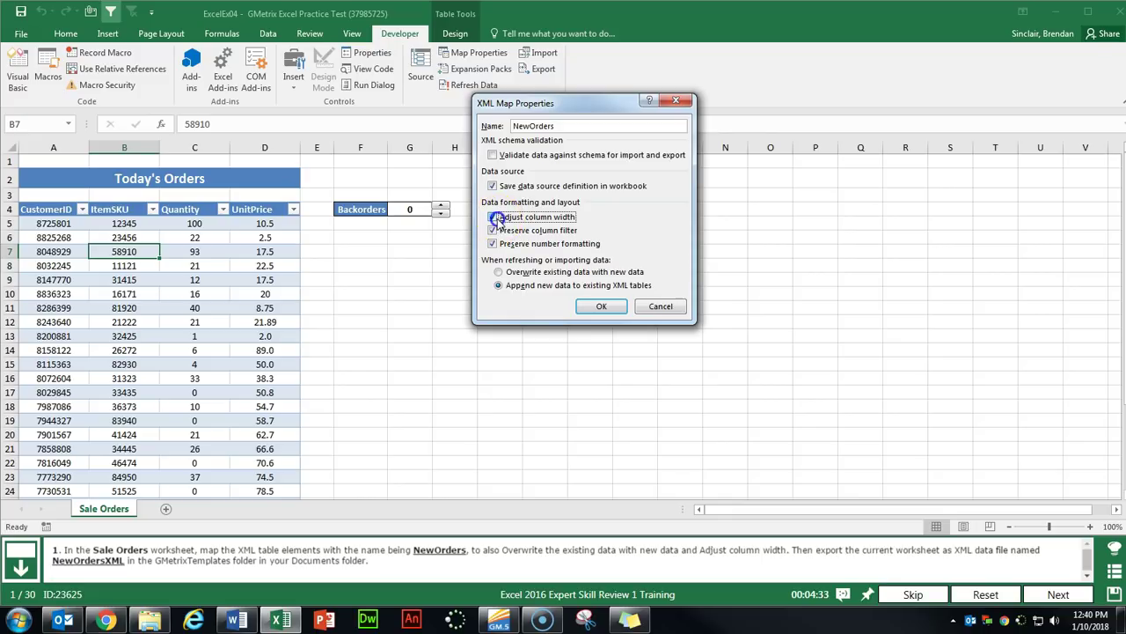
left_click(501, 272)
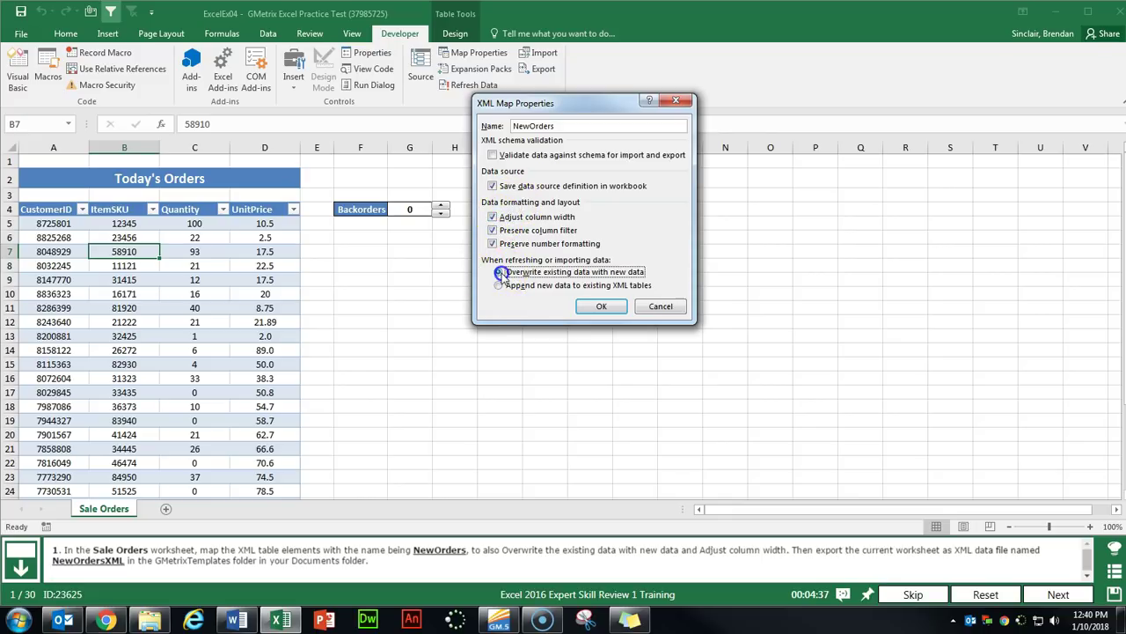
left_click(602, 308)
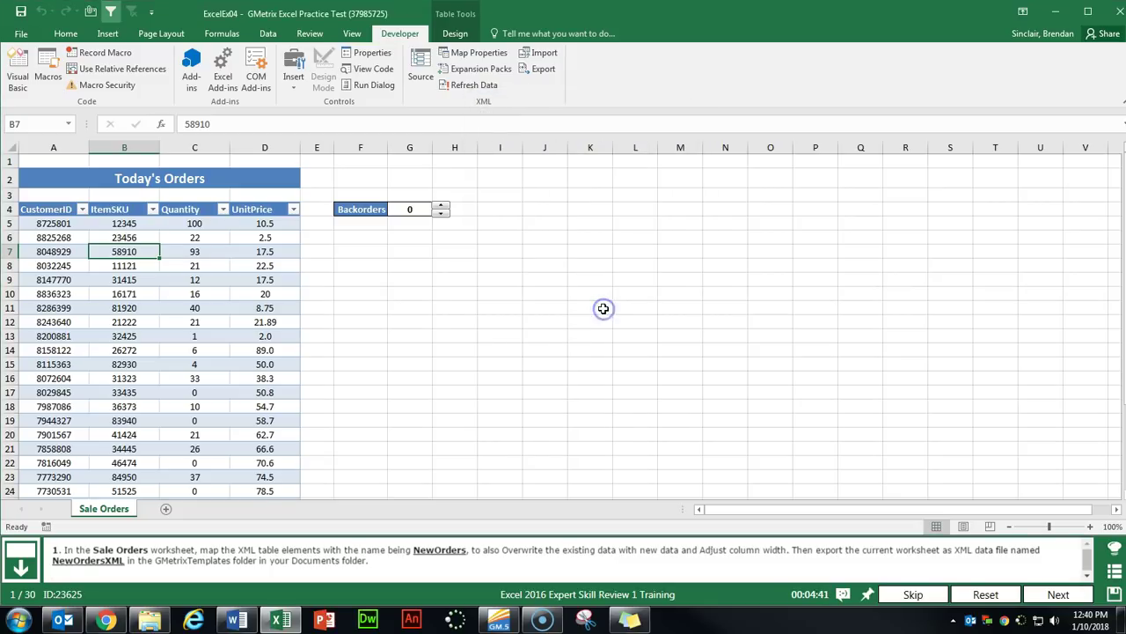
Export the Sale Orders XML data as NewOrdersXML into Documents\GMetrixTemplates.
left_click(596, 287)
left_click(544, 69)
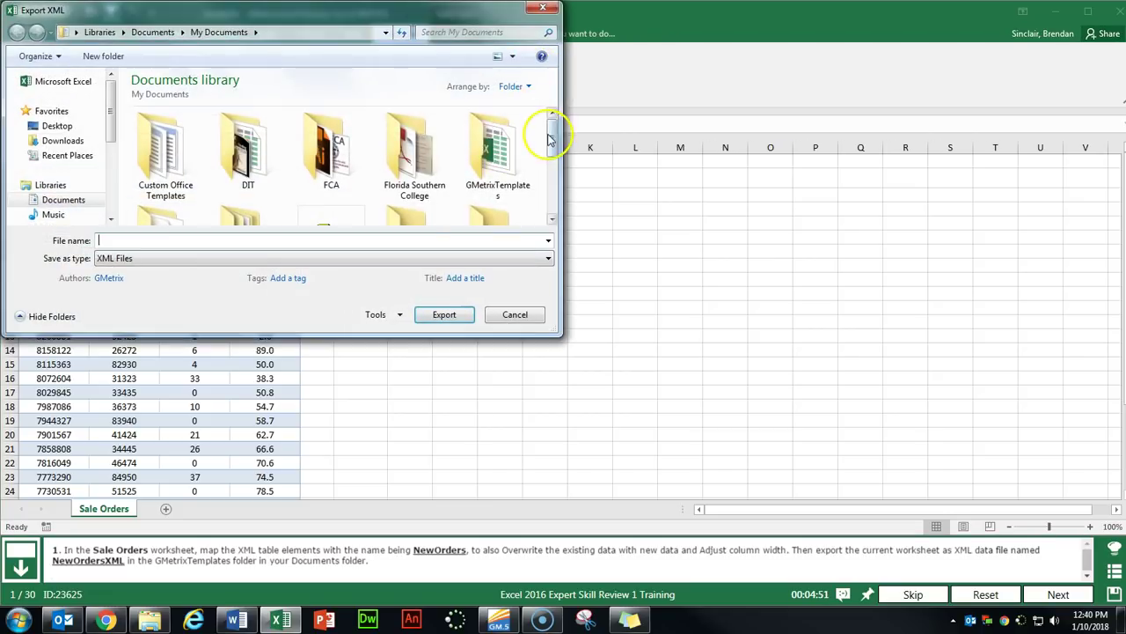
scroll(546, 136, "down", 1)
double_click(499, 123)
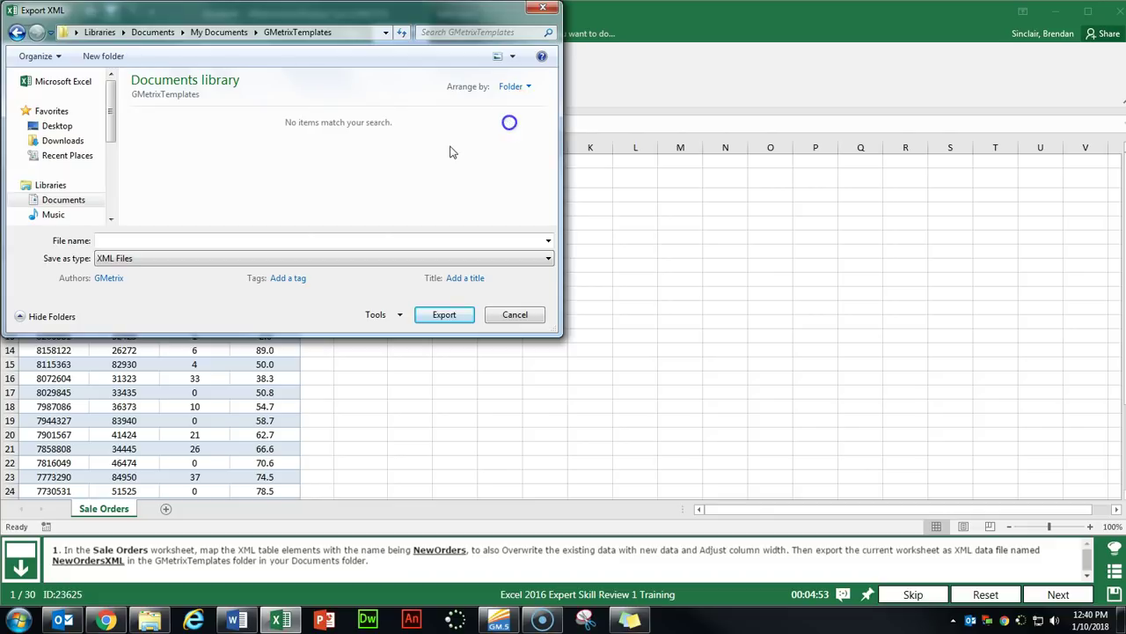
left_click(238, 240)
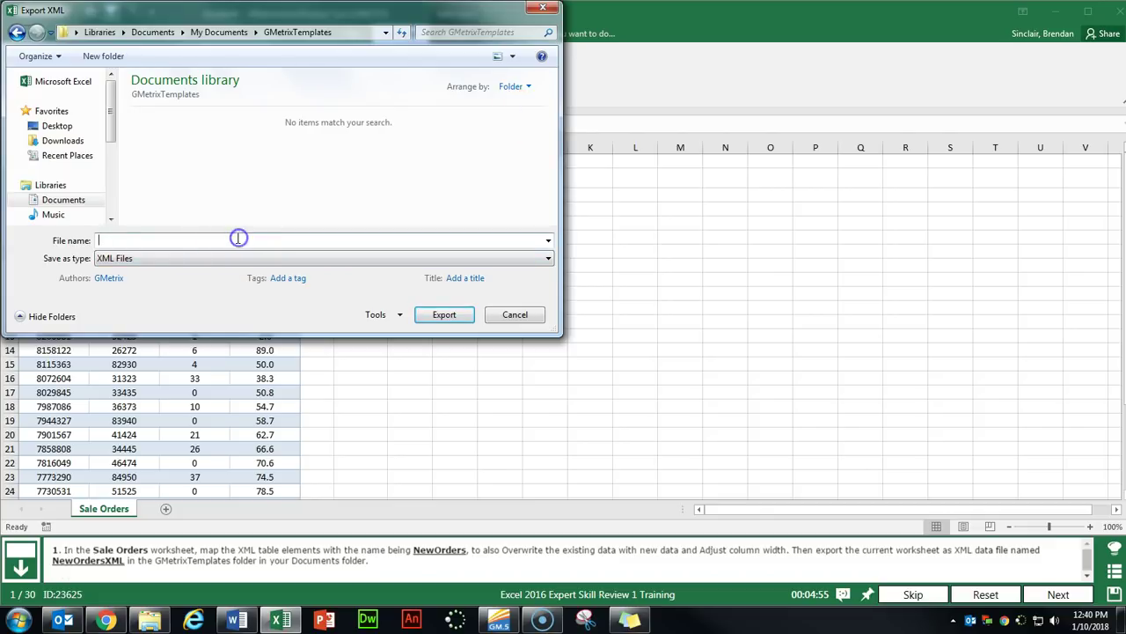
left_click(467, 322)
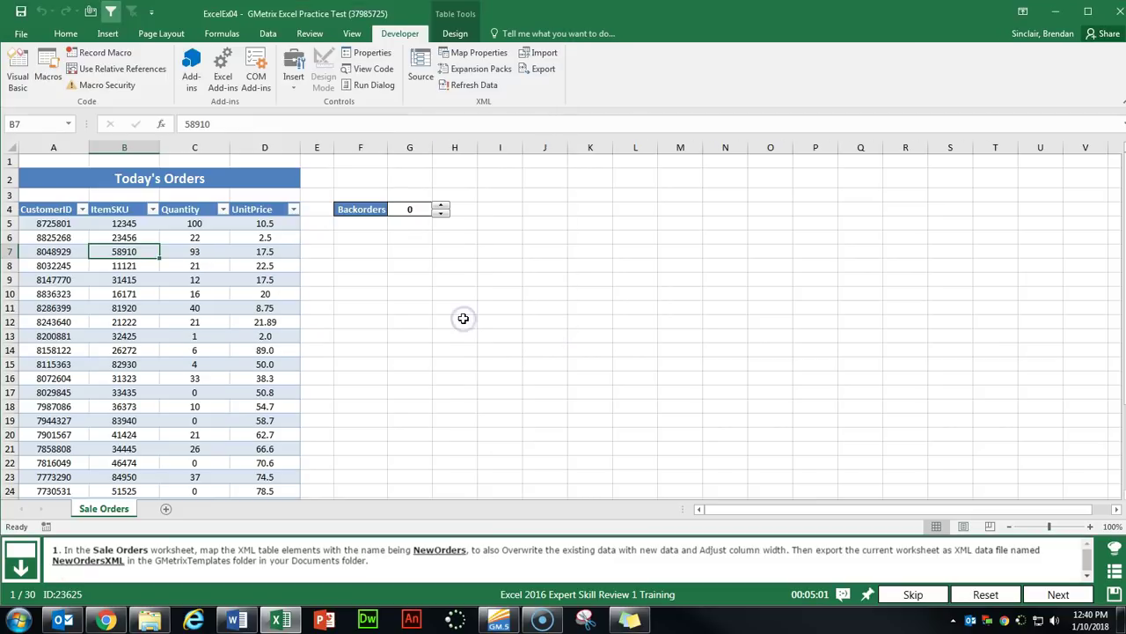
left_click(1057, 595)
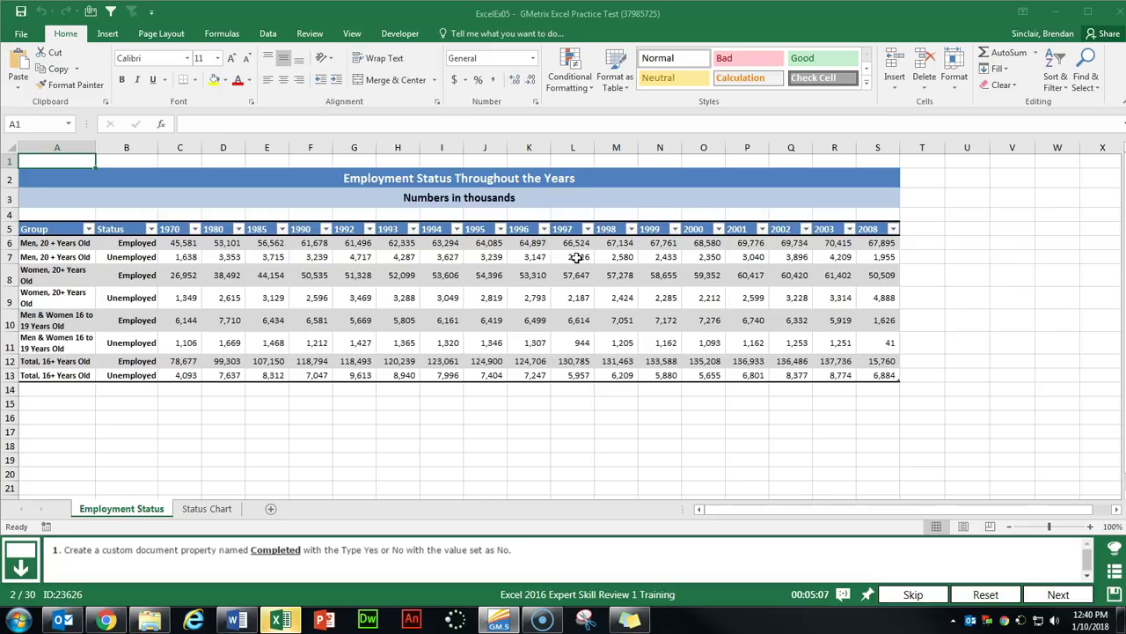
Add a custom document property Completed of type Yes or no with value No.
left_click(20, 33)
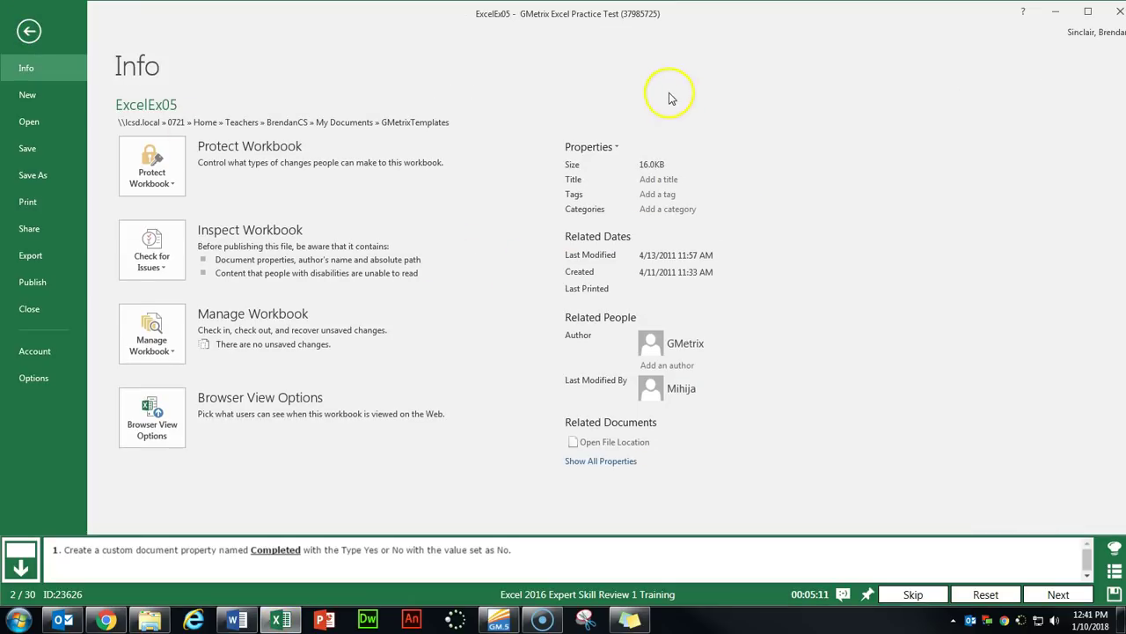
left_click(605, 151)
left_click(660, 192)
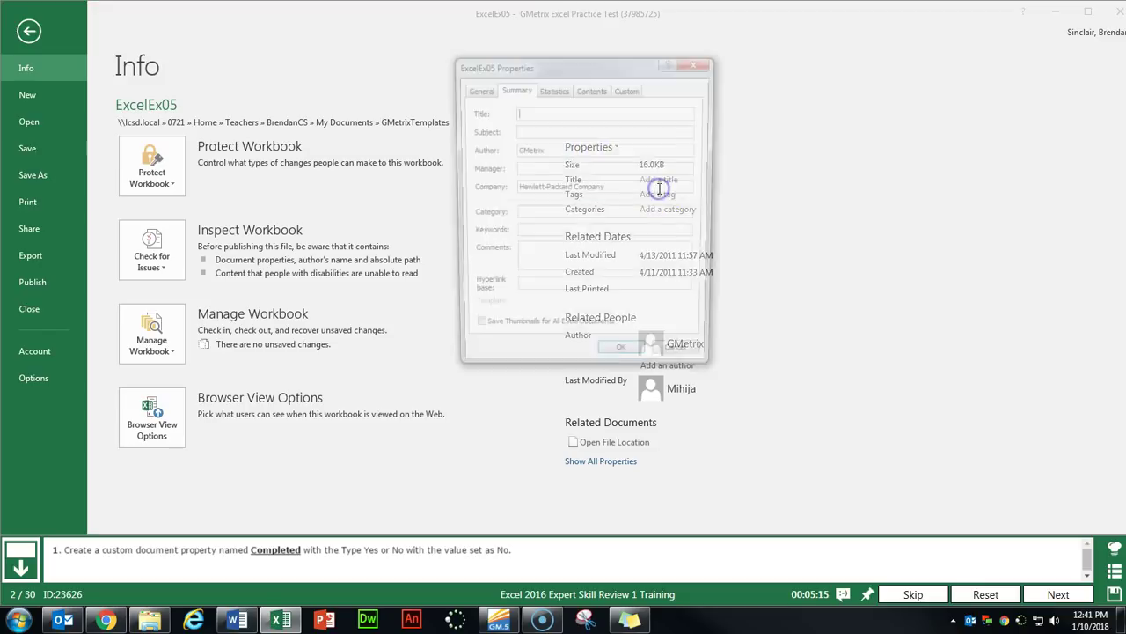
left_click(630, 90)
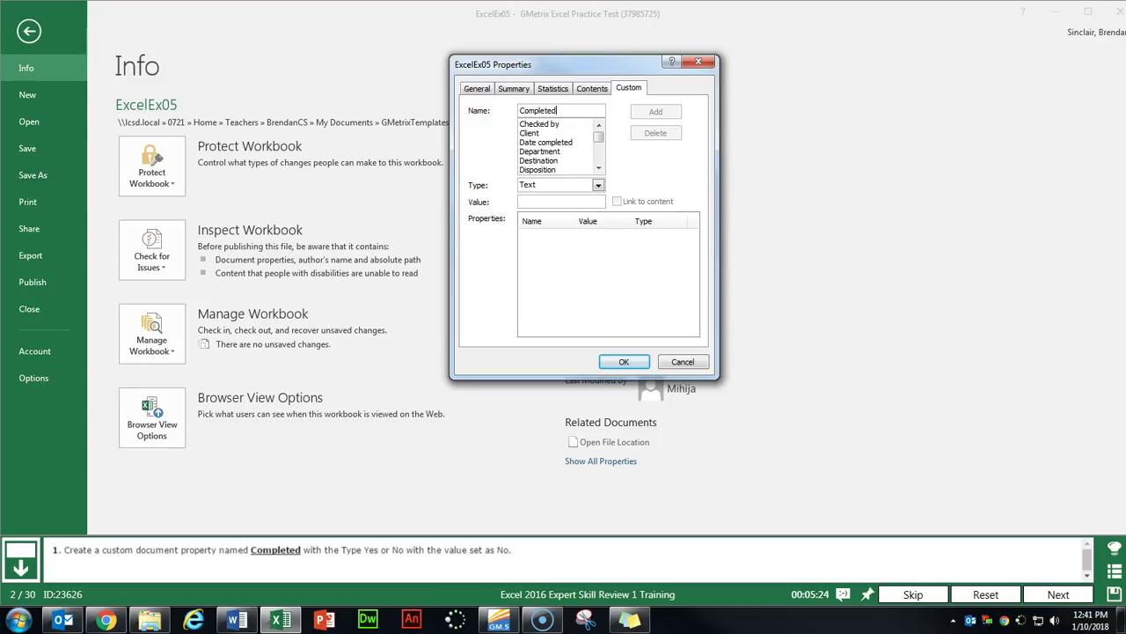
key("Tab")
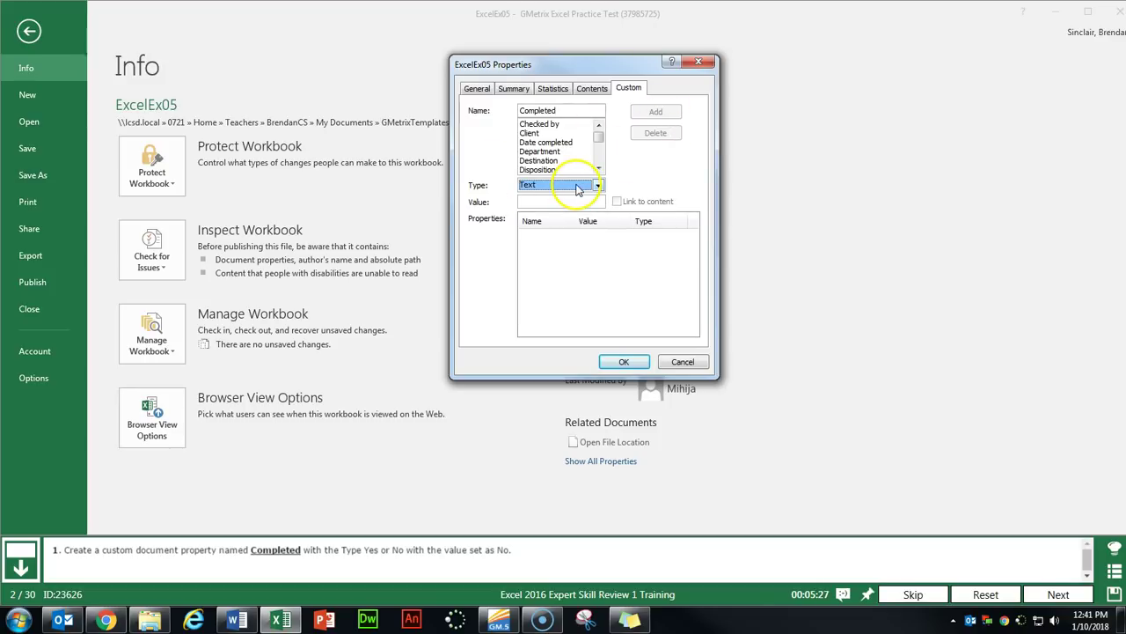
left_click(577, 187)
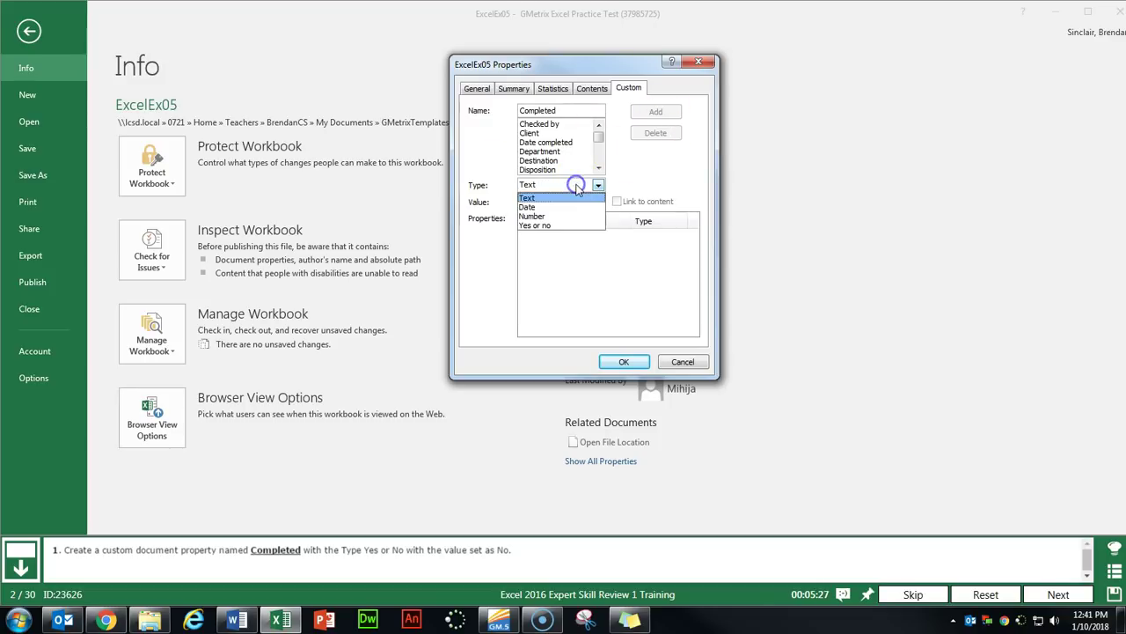
left_click(556, 227)
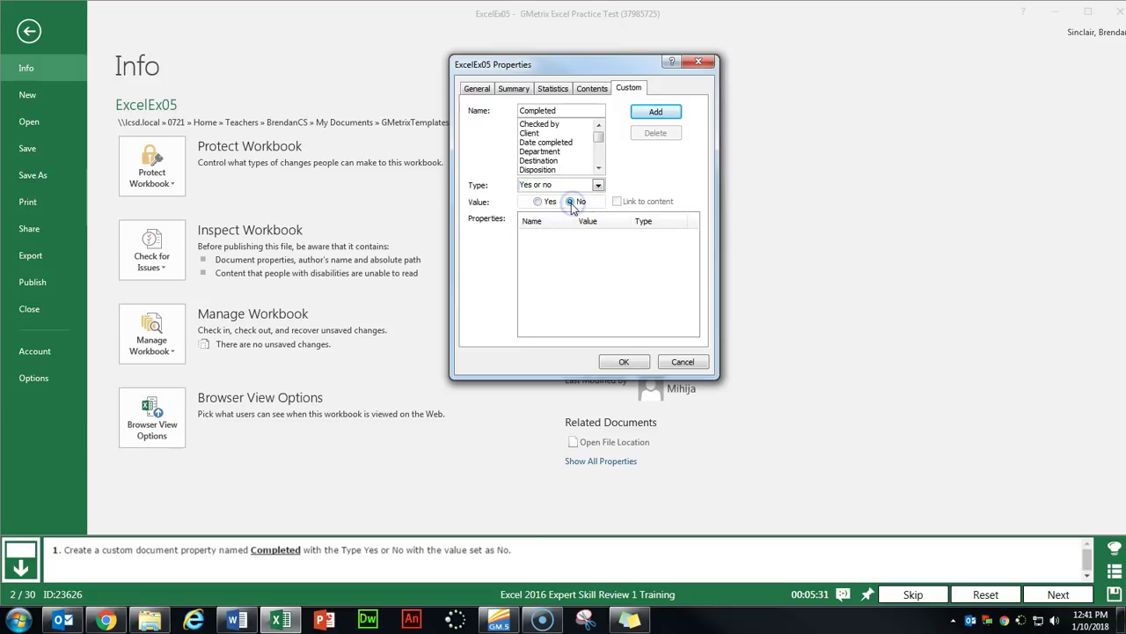
left_click(667, 115)
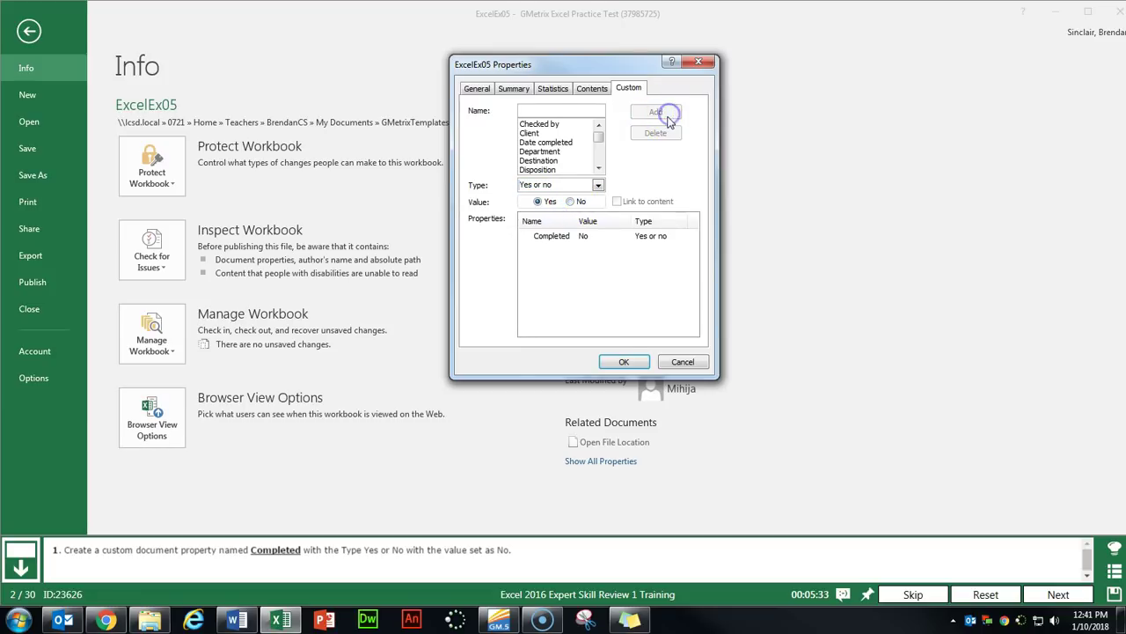
left_click(622, 362)
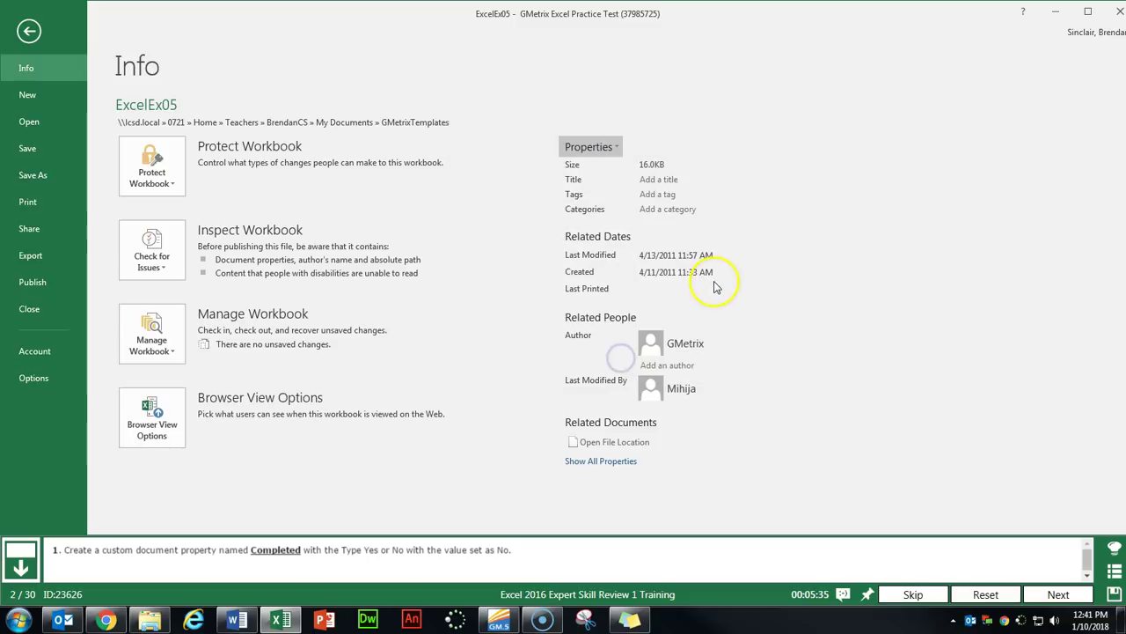
left_click(29, 31)
left_click(1058, 593)
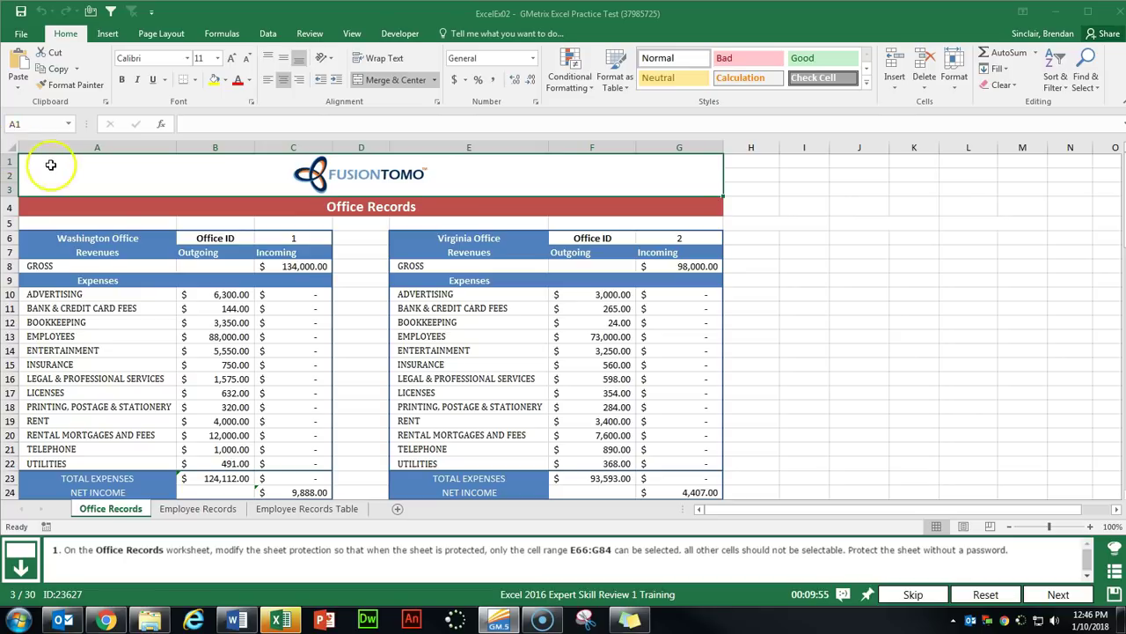
Select the whole Office Records sheet and set the Locked protection option for all cells.
left_click(10, 147)
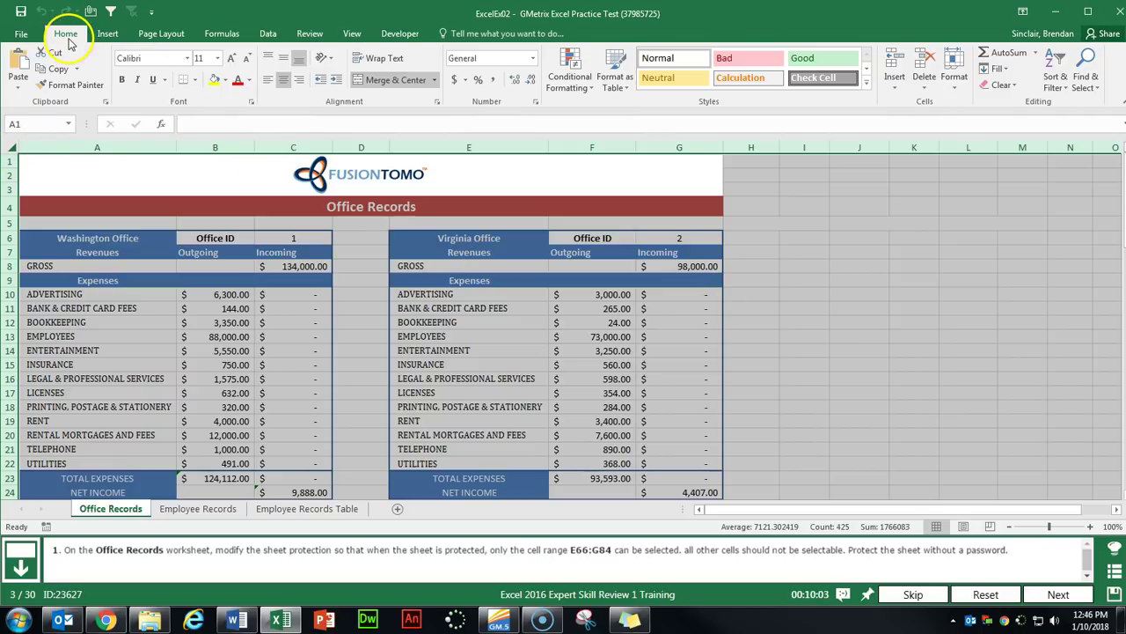
left_click(252, 103)
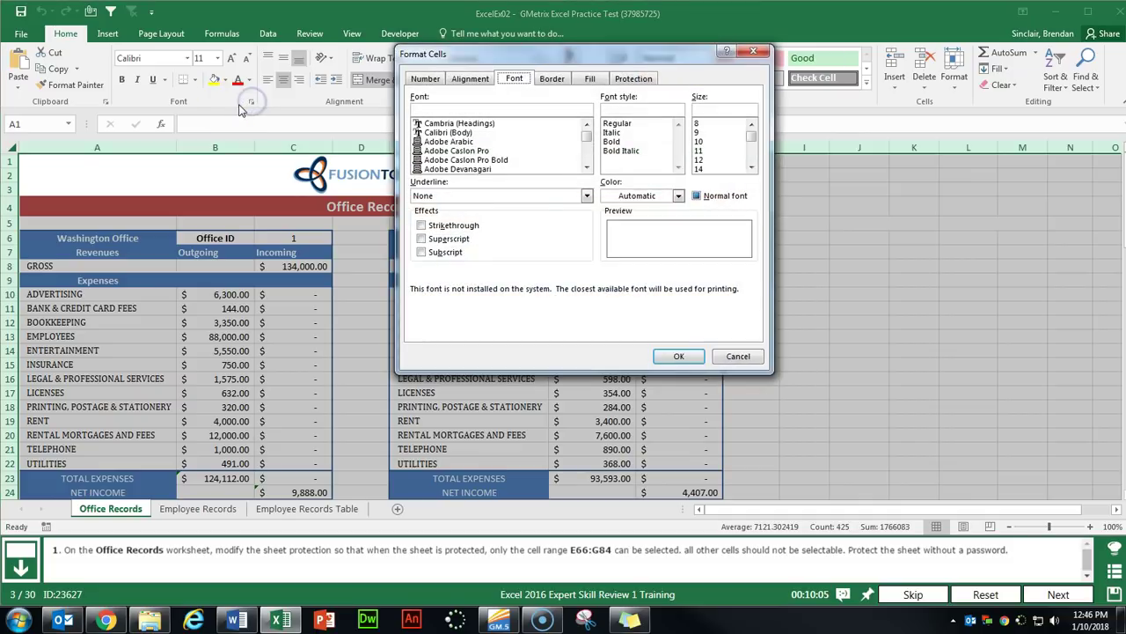
left_click(633, 79)
left_click(425, 96)
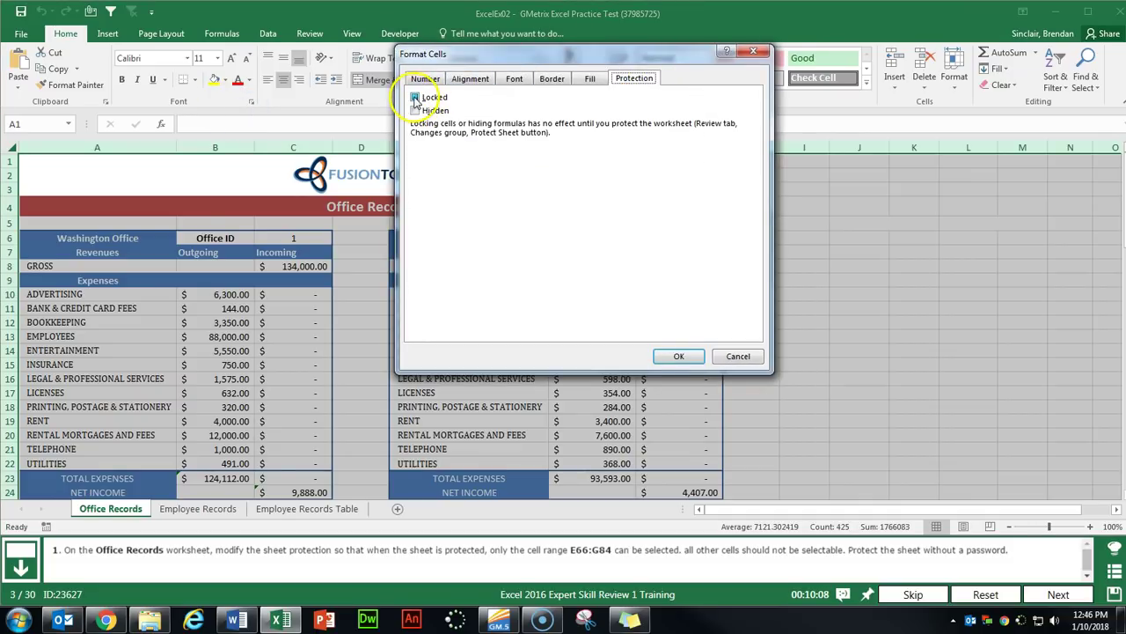
left_click(677, 356)
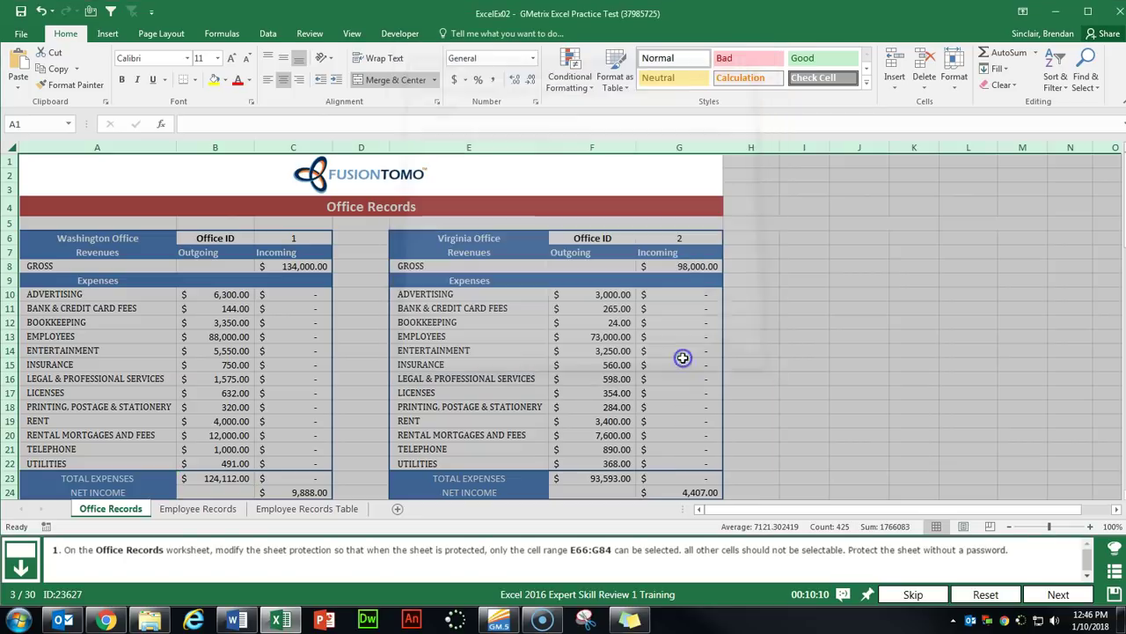
Select E66:G84 and clear the Locked option in Format Cells Protection.
left_click(525, 285)
scroll(525, 285, "down", 16)
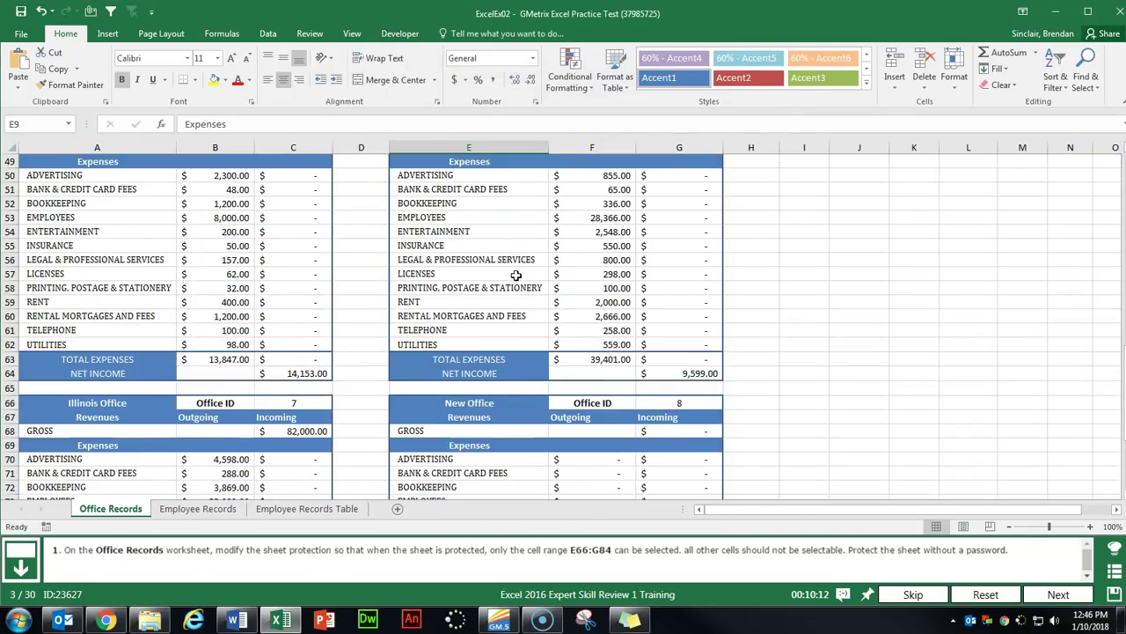
scroll(521, 276, "down", 4)
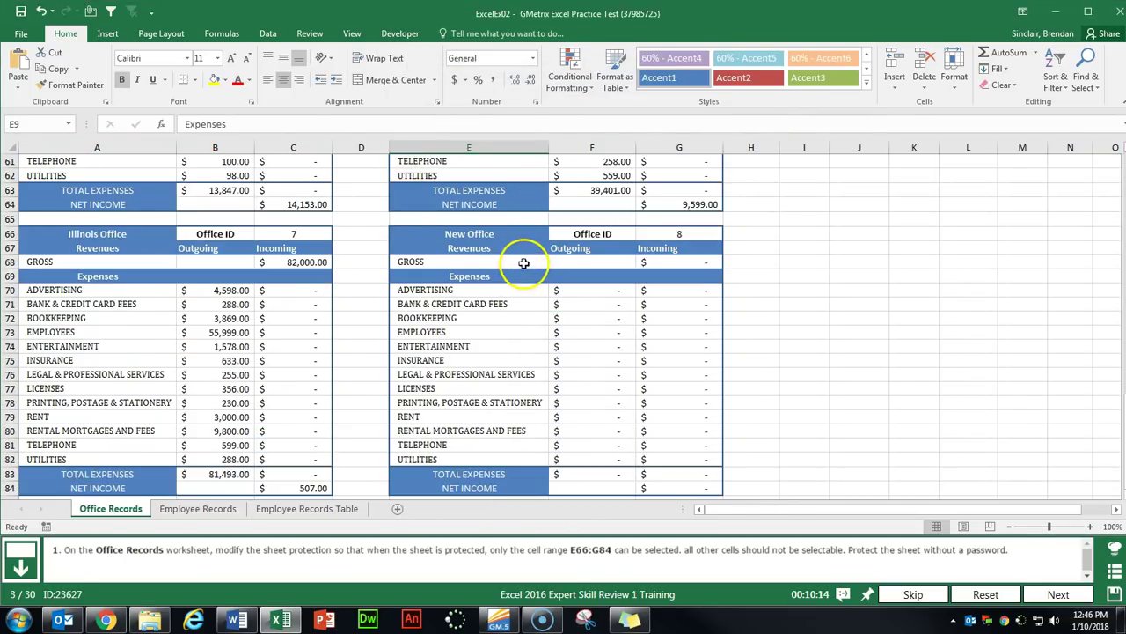
left_click_drag(458, 231, 686, 446)
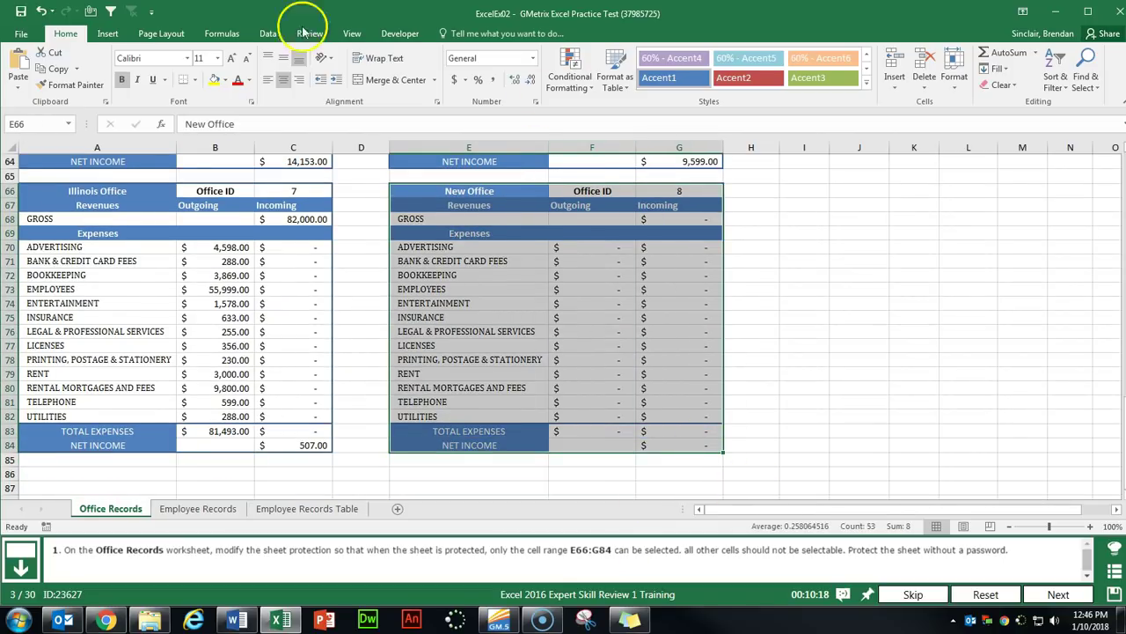
left_click(251, 101)
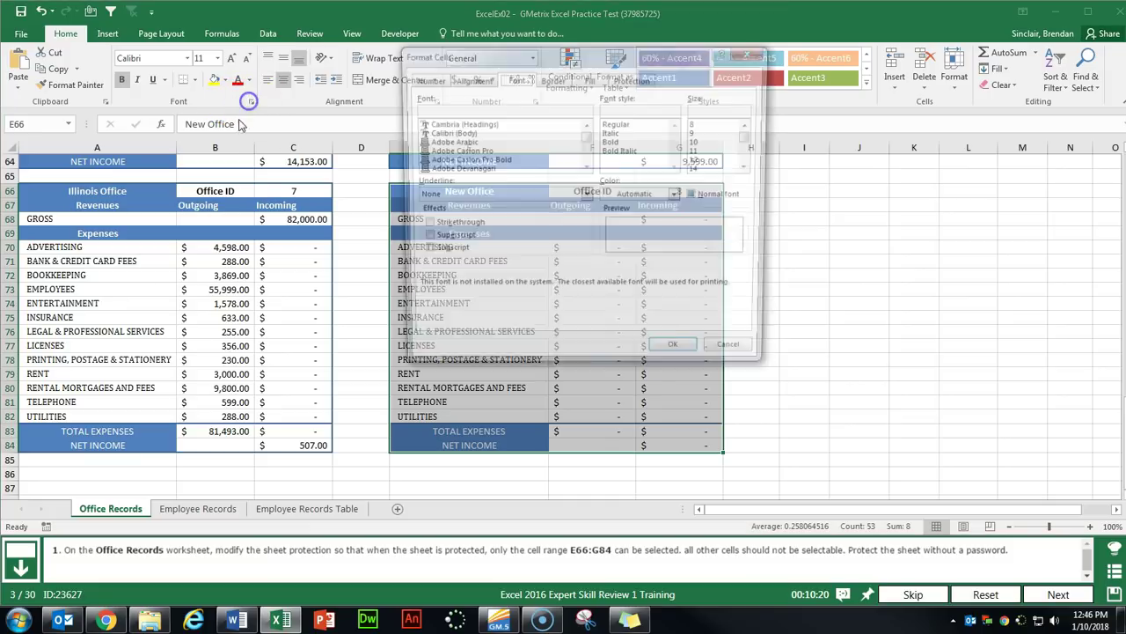
left_click(634, 79)
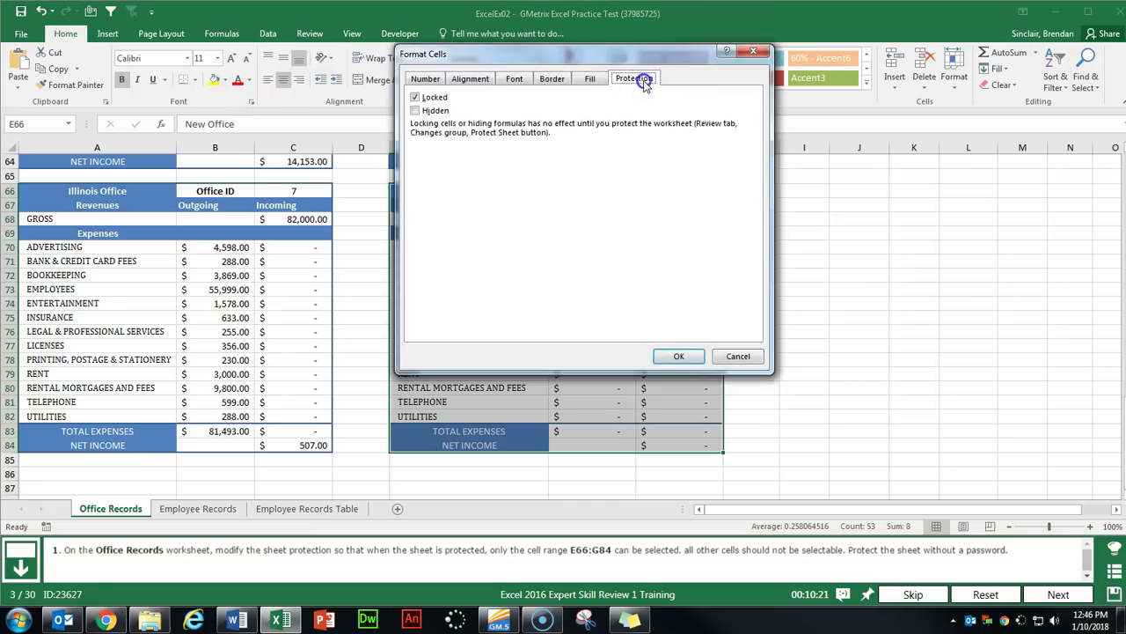
left_click(415, 97)
left_click(674, 357)
left_click(317, 34)
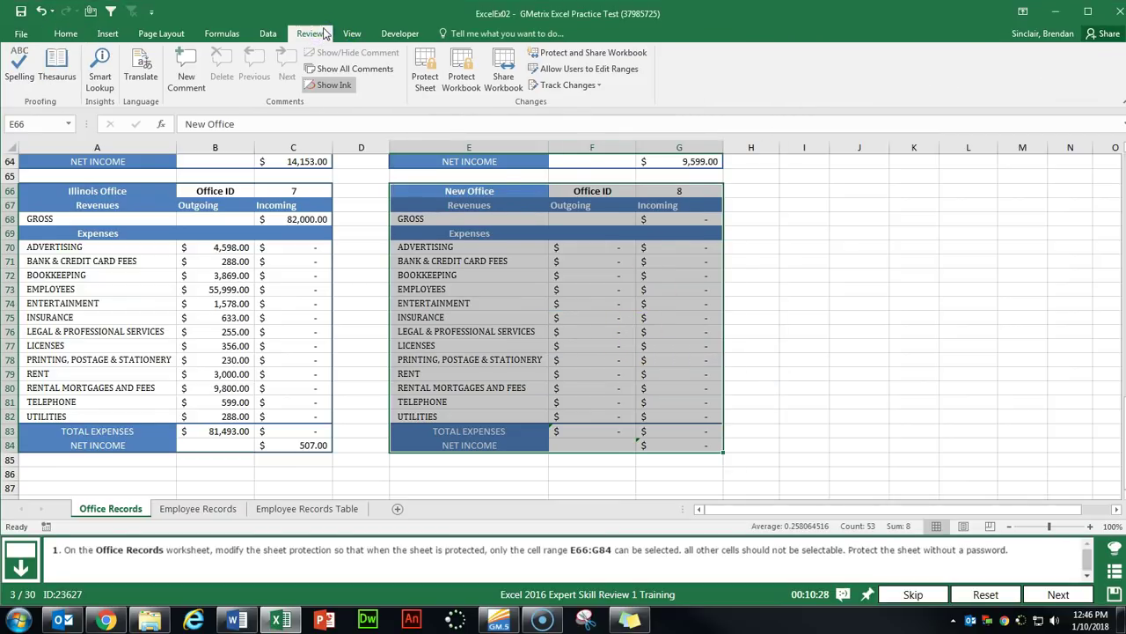
Protect the sheet with no password, leaving Select locked cells unchecked.
left_click(616, 75)
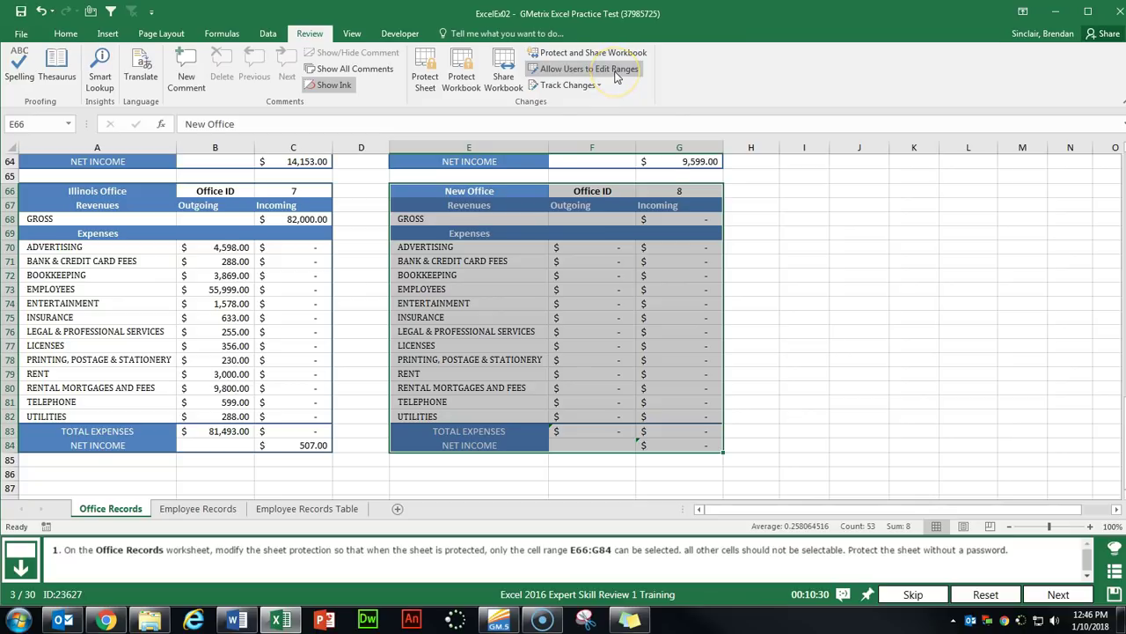
left_click(616, 76)
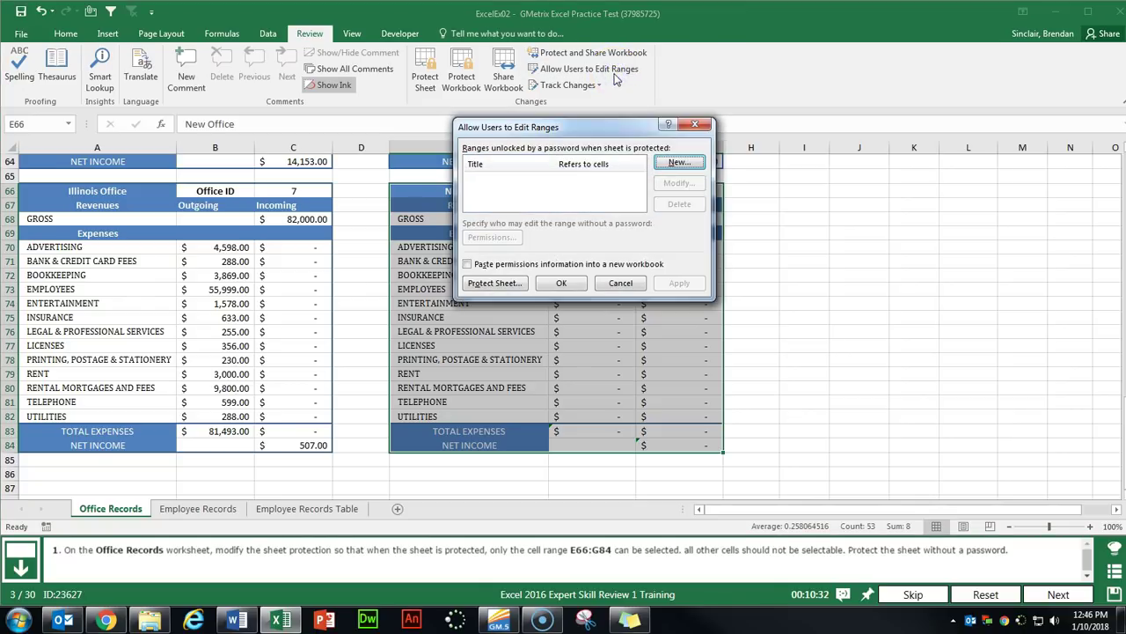
left_click(497, 284)
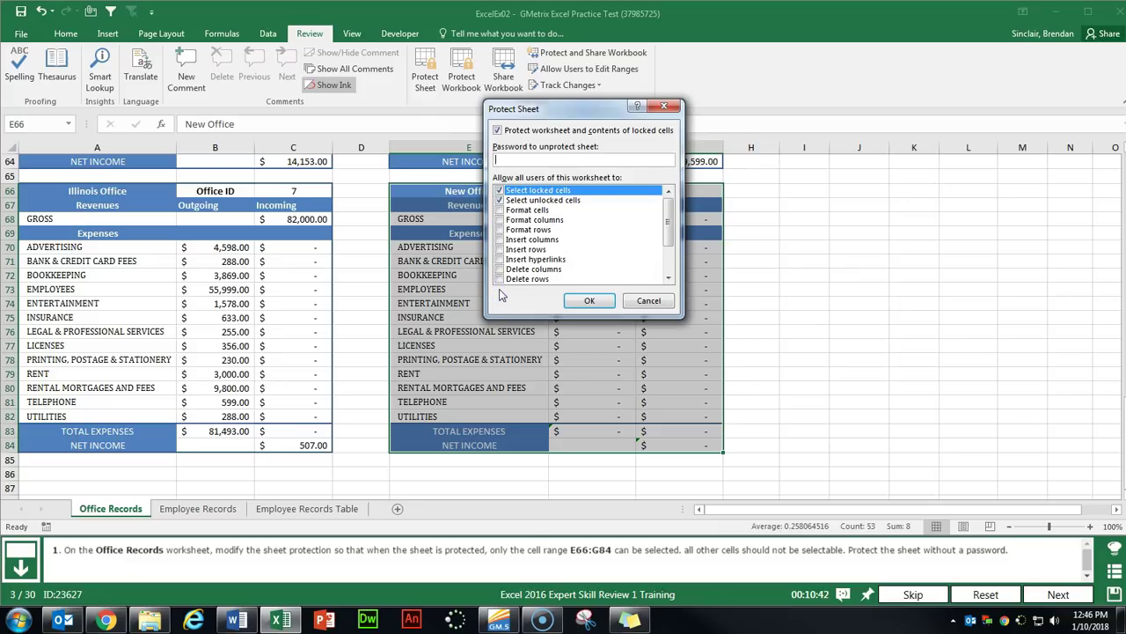
left_click(501, 192)
left_click(595, 302)
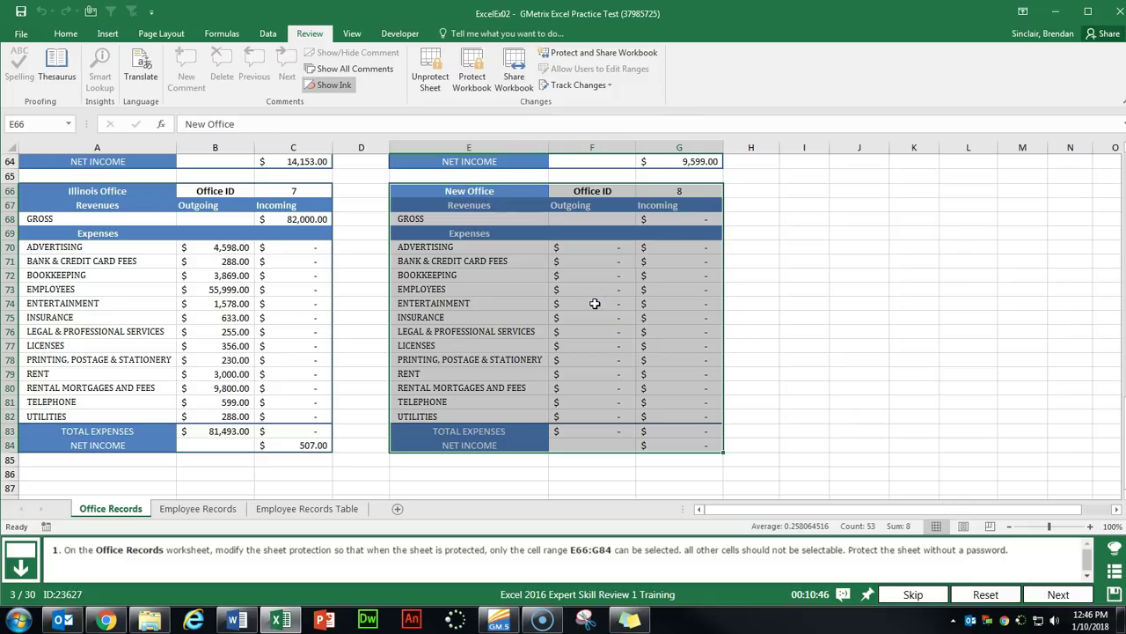
left_click(1059, 594)
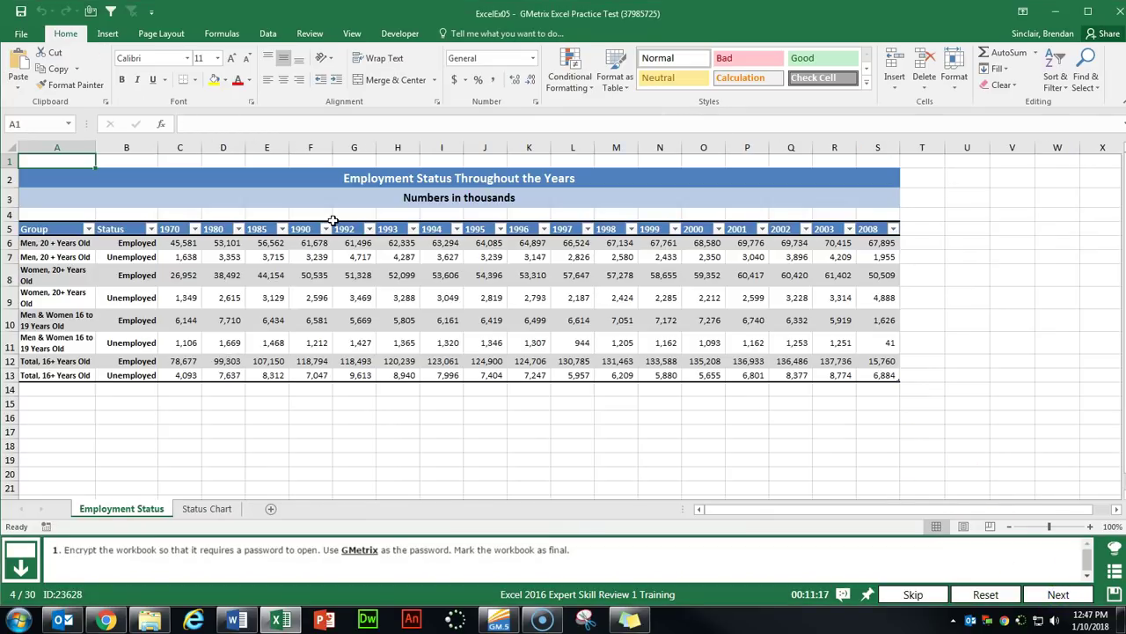
Encrypt the workbook with the assigned password, entering it twice to confirm.
left_click(22, 34)
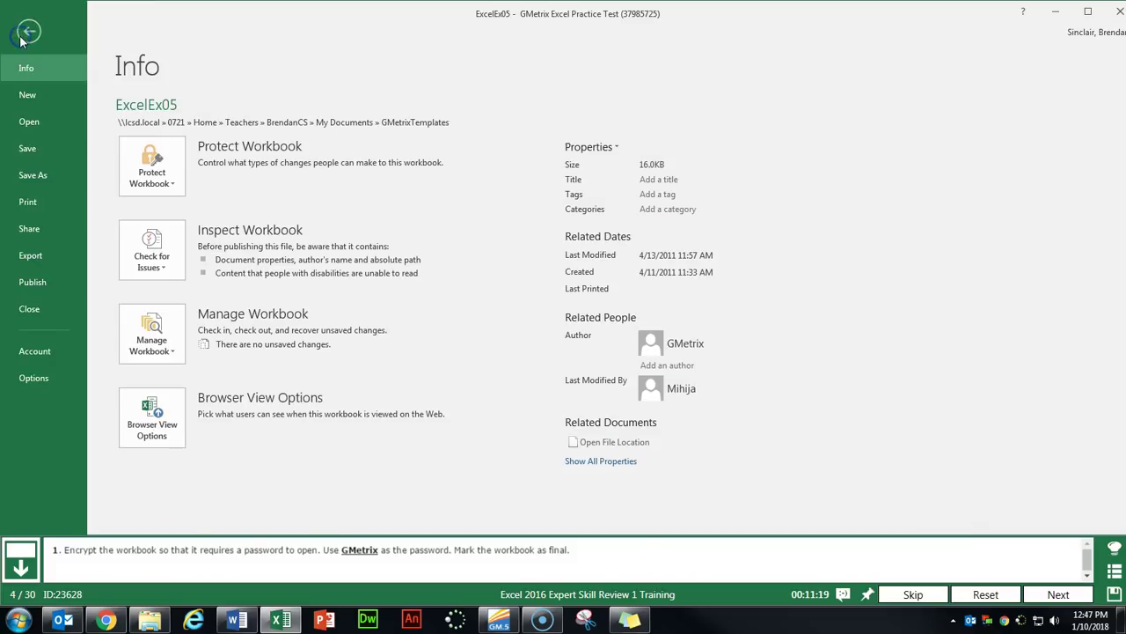
left_click(161, 181)
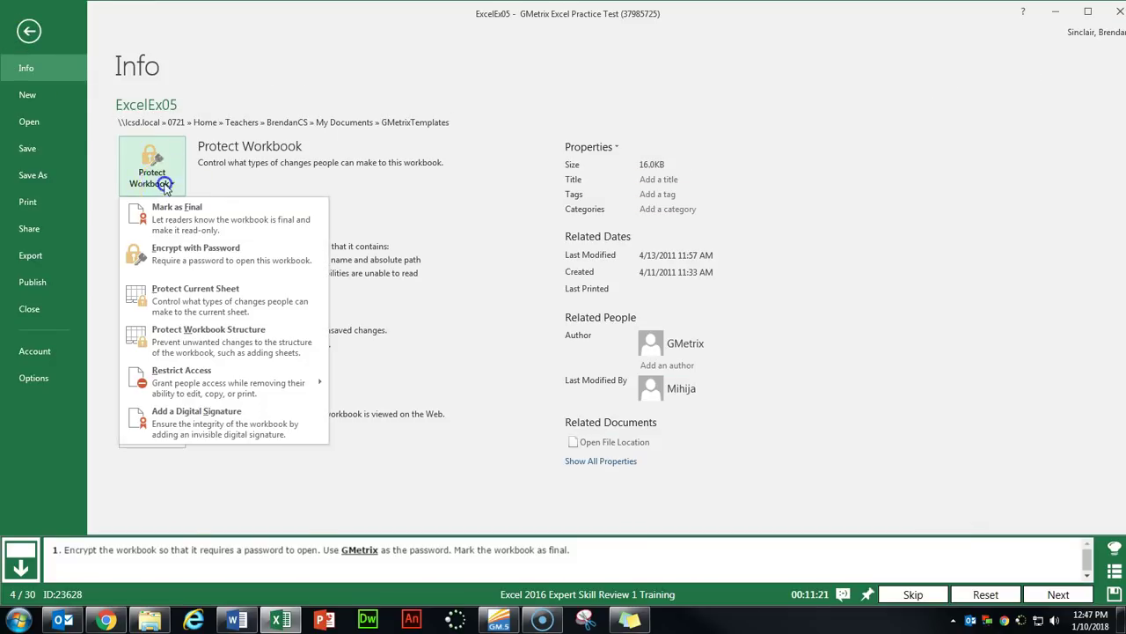
left_click(244, 255)
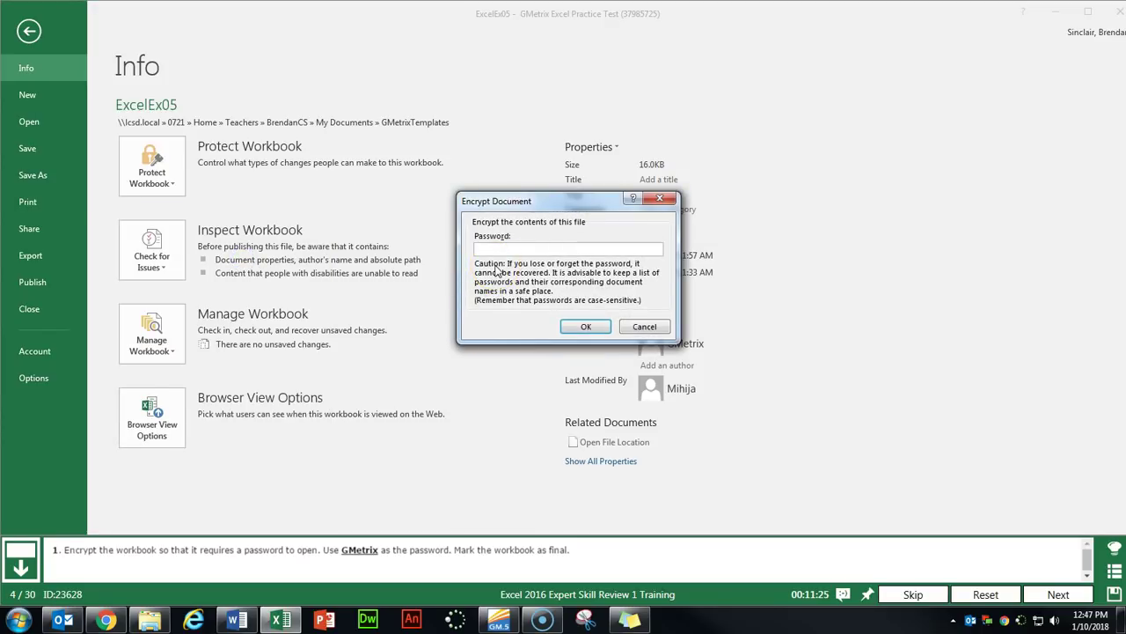
type("GMetrix")
key("Return")
type("GMetri")
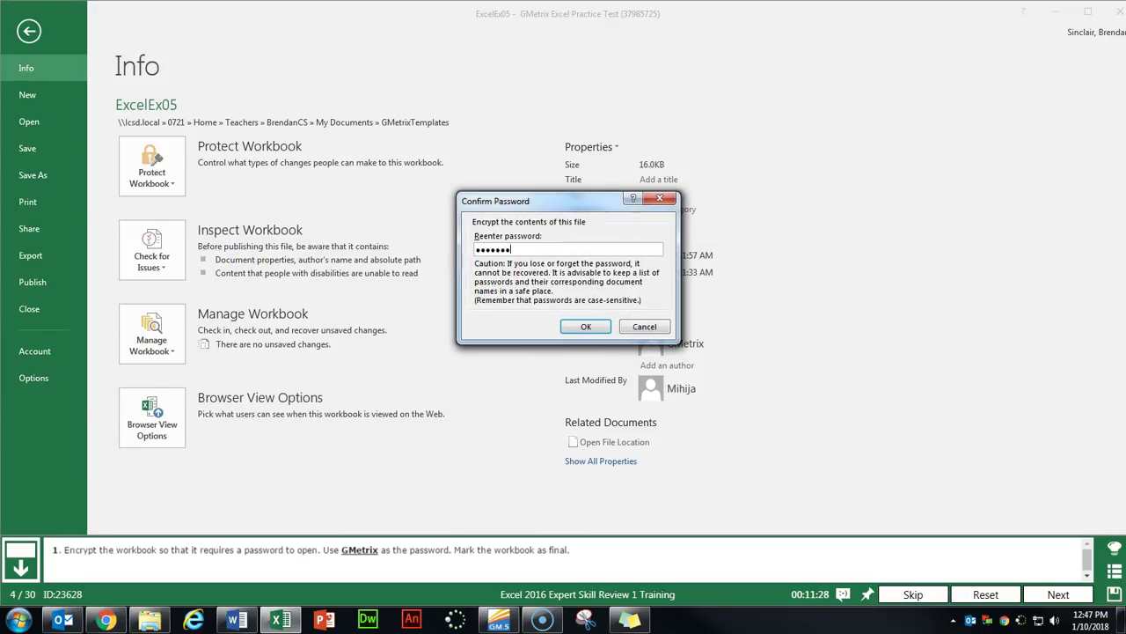
type("x")
key("Return")
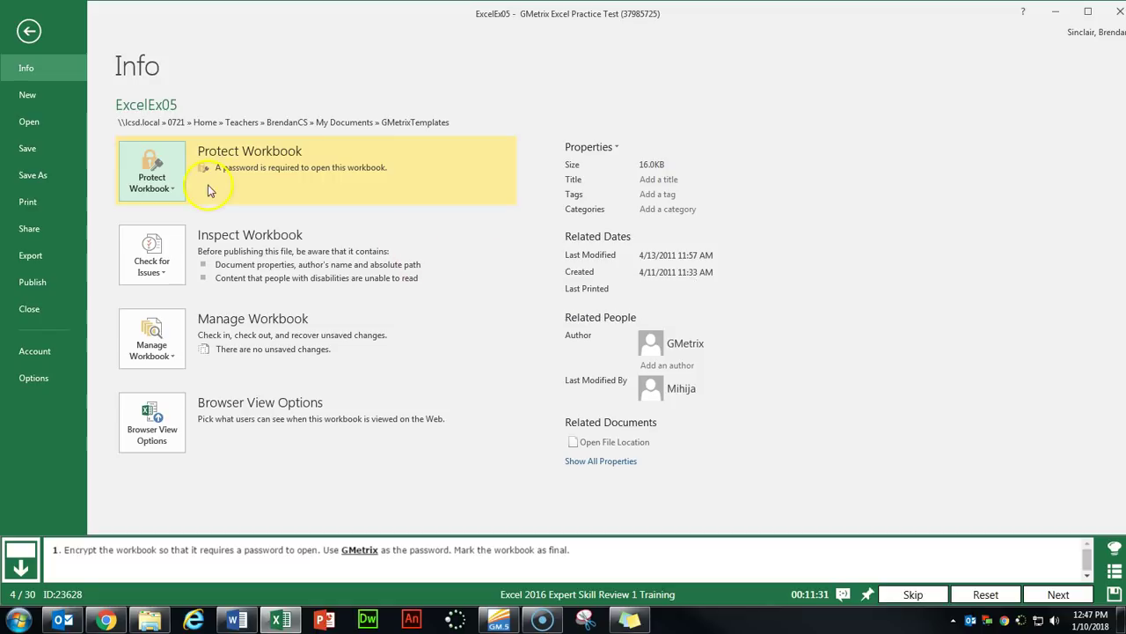
Mark the workbook as final and save it.
left_click(172, 197)
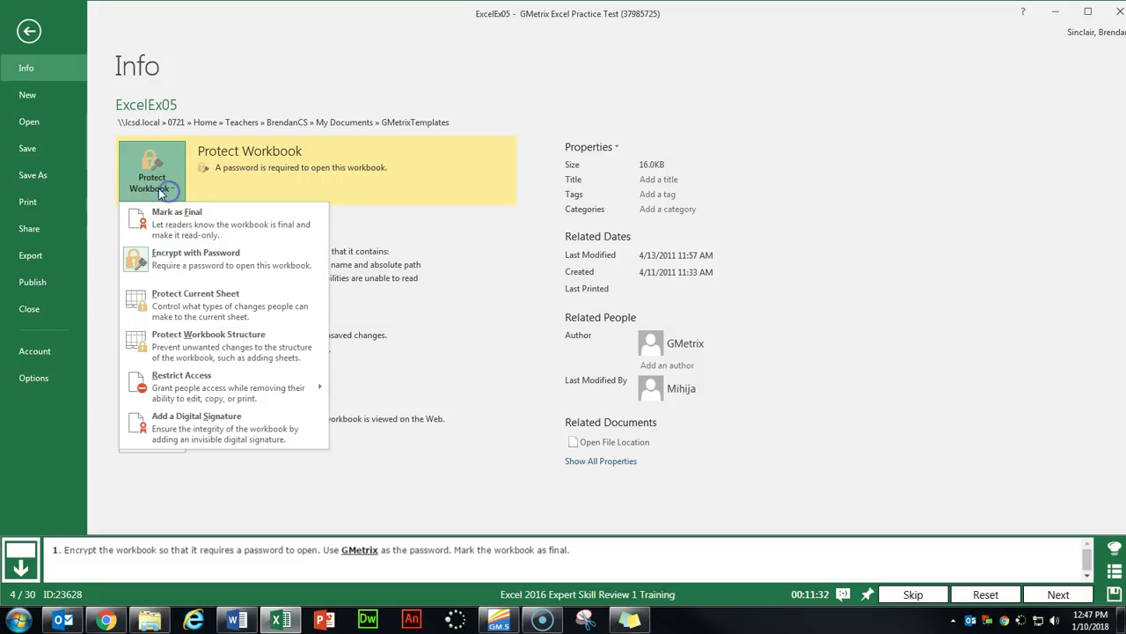
left_click(248, 226)
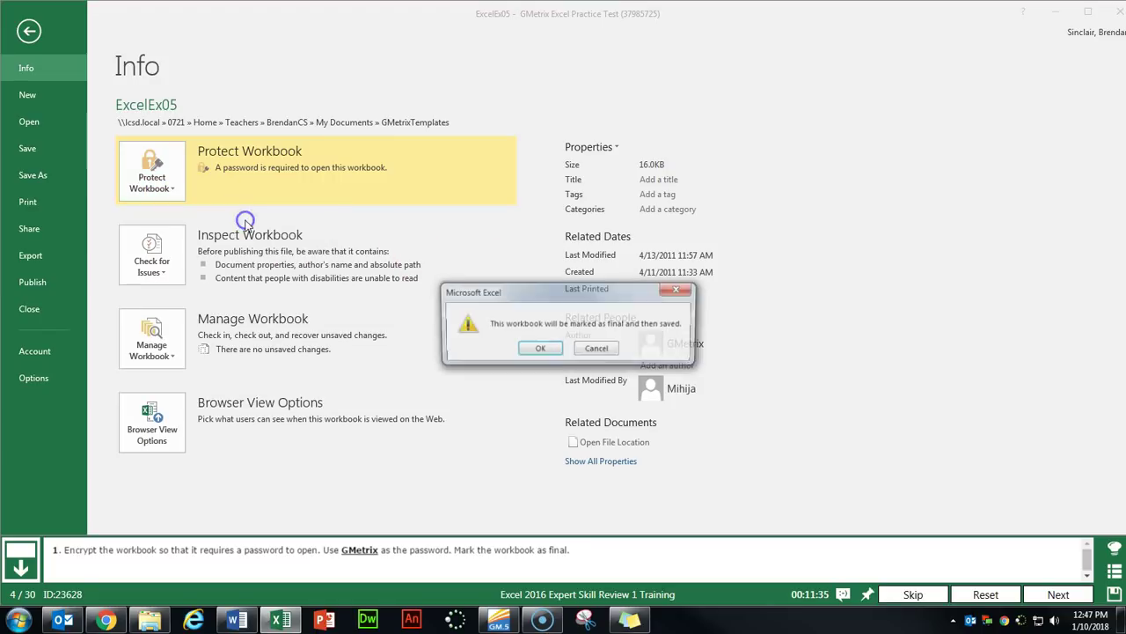
left_click(537, 351)
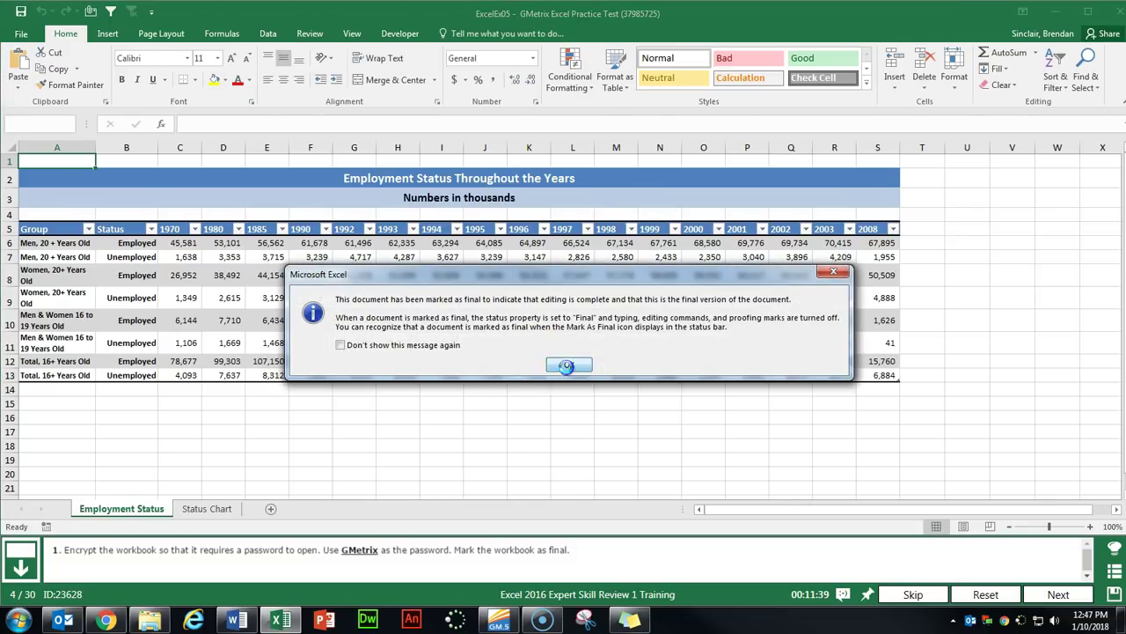
left_click(567, 366)
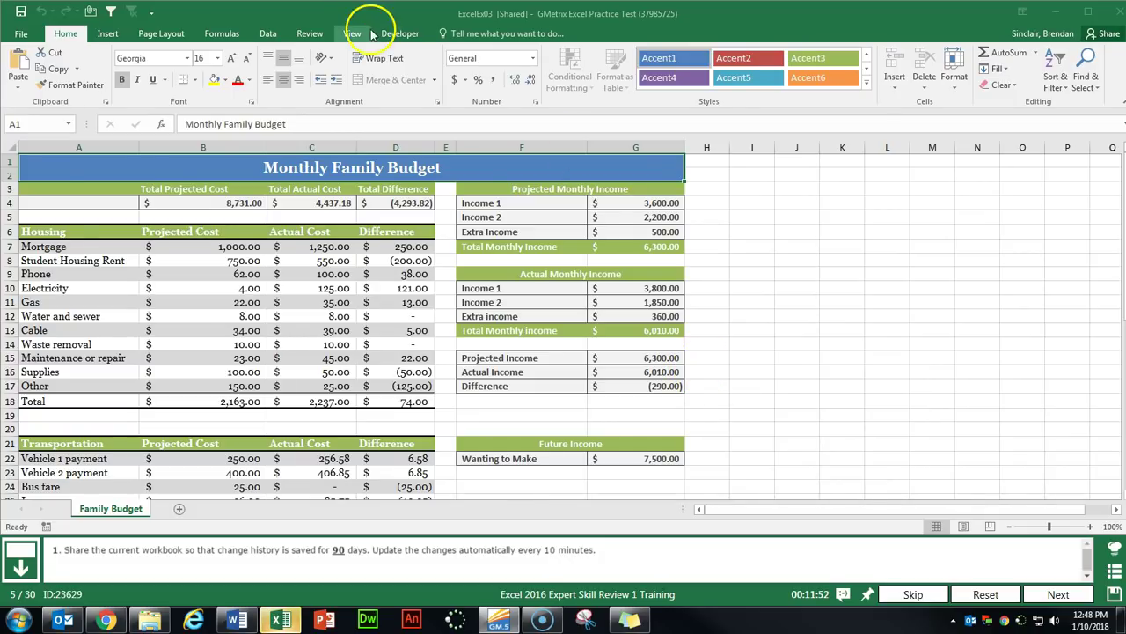
Share the workbook keeping change history 90 days and updating changes automatically every 10 minutes.
left_click(309, 36)
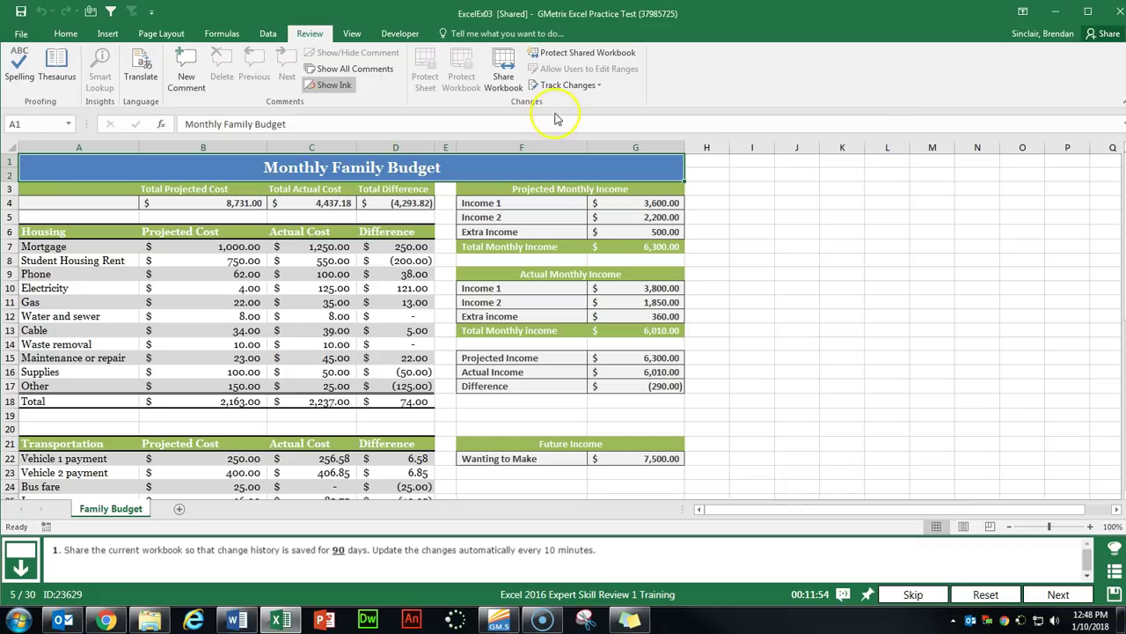
left_click(506, 88)
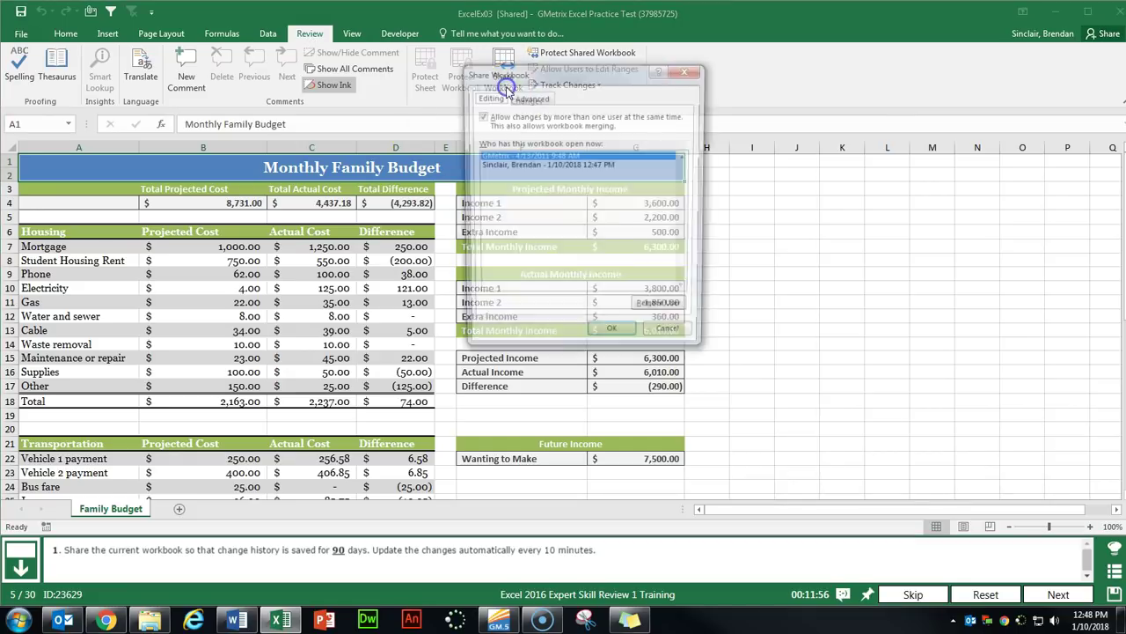
left_click(530, 98)
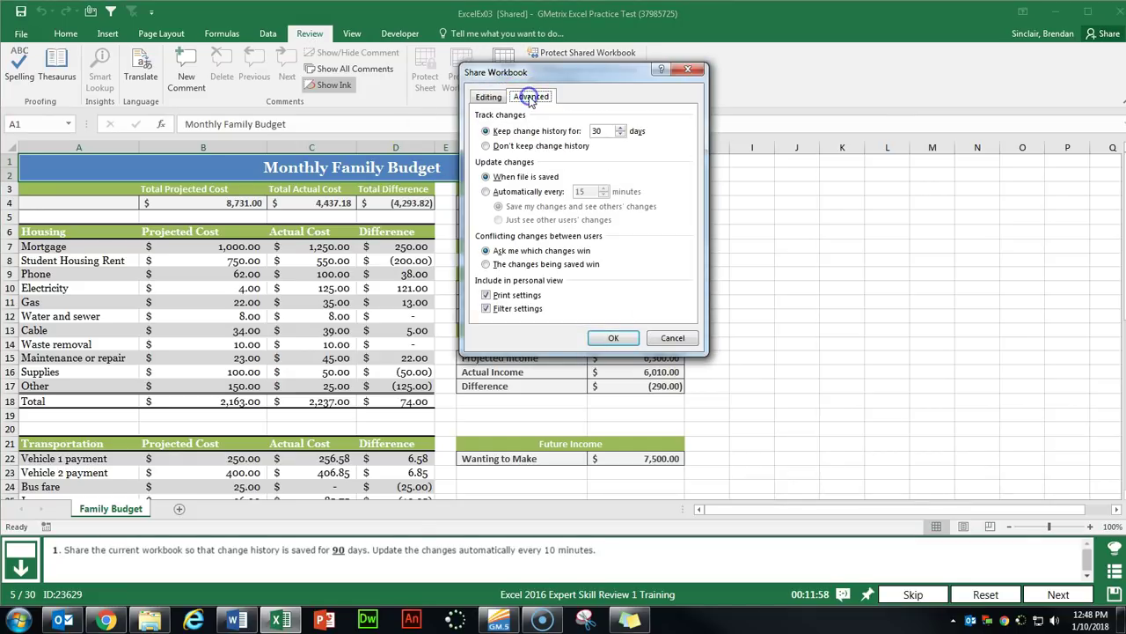
left_click_drag(604, 131, 574, 131)
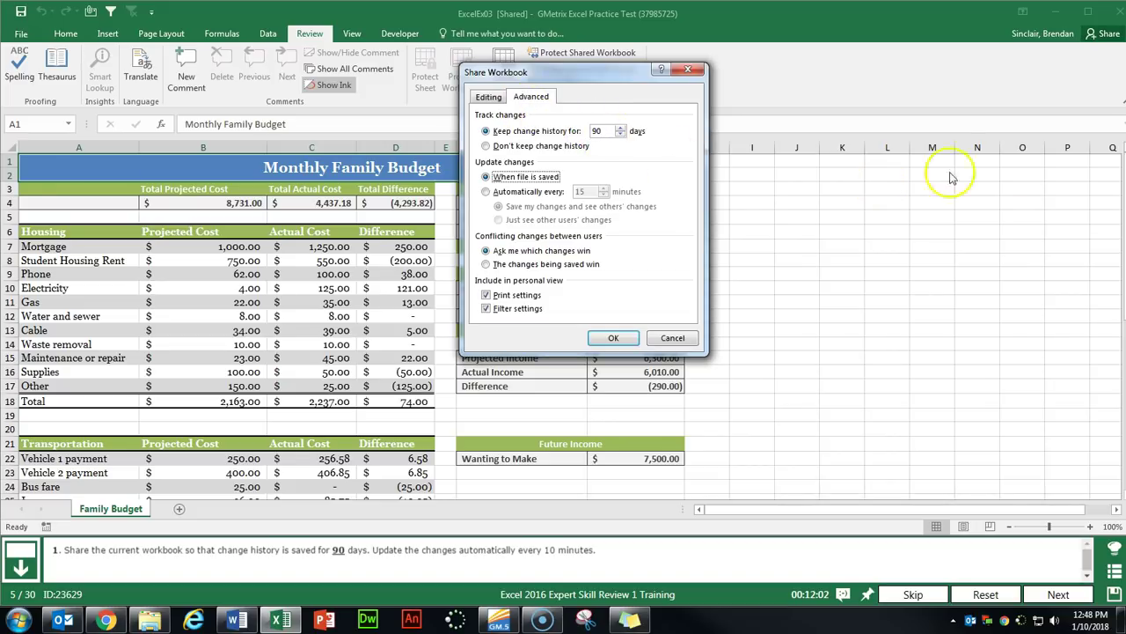
left_click(486, 191)
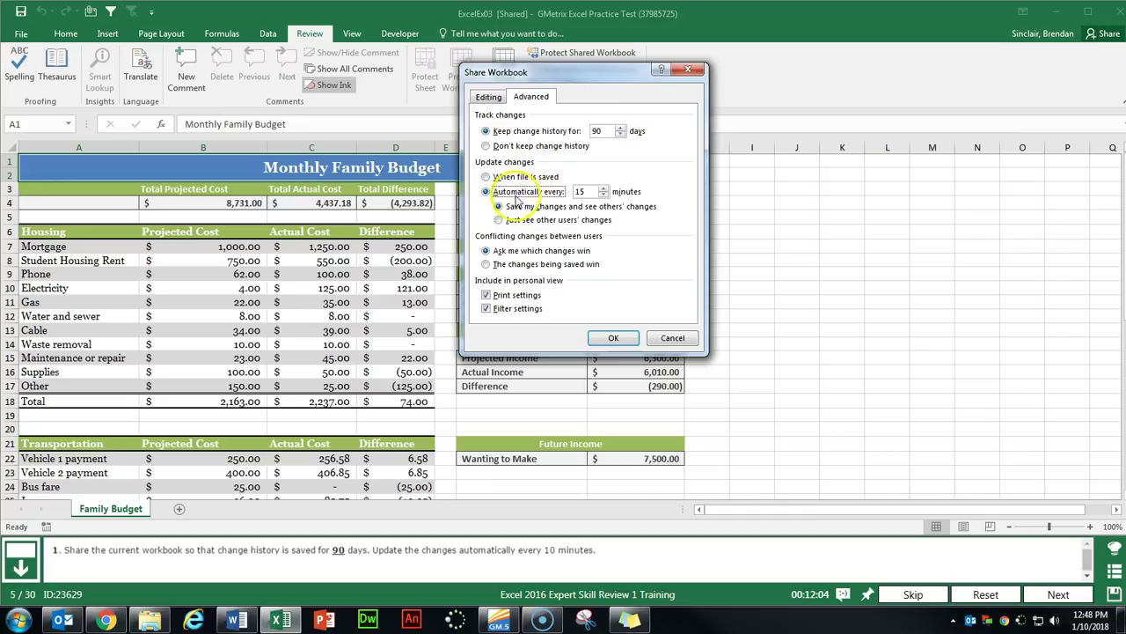
left_click(587, 192)
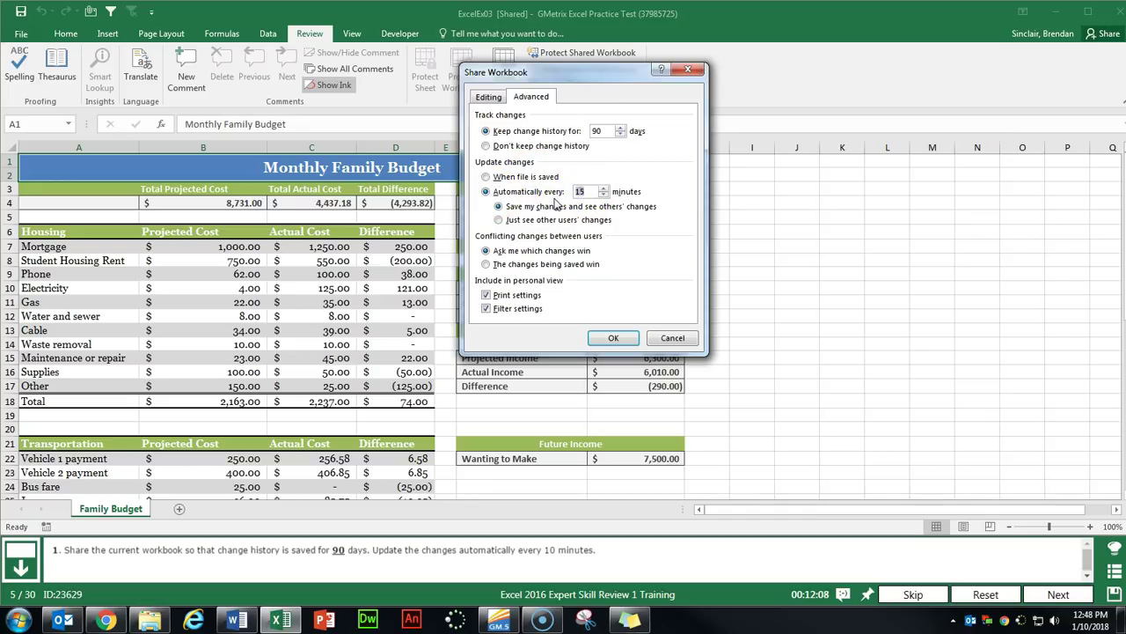
left_click(610, 339)
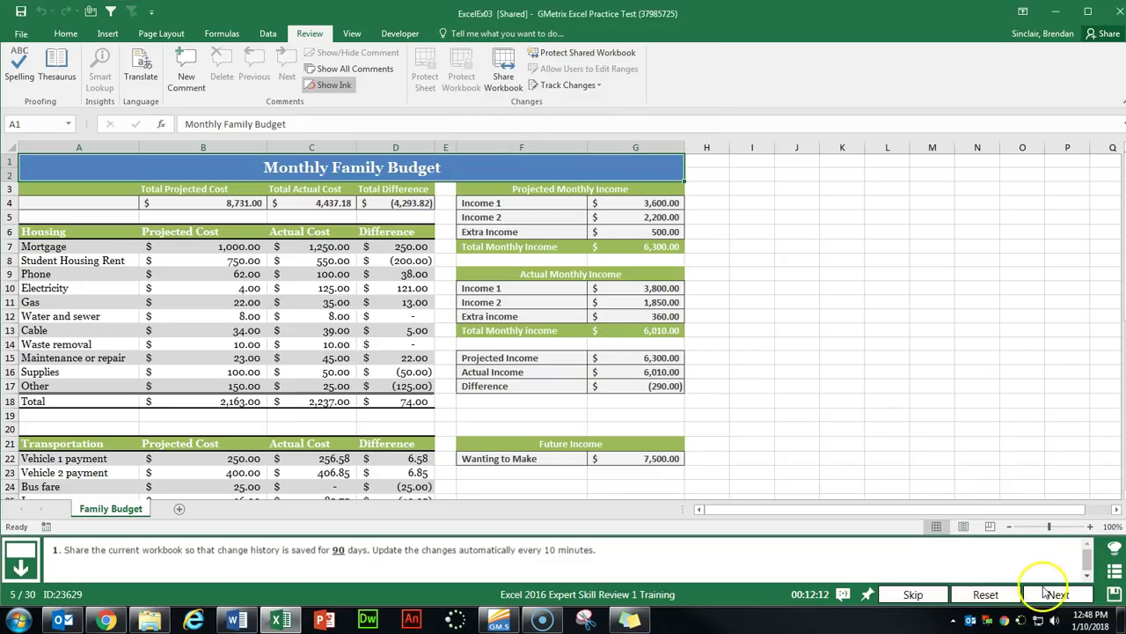
left_click(1056, 595)
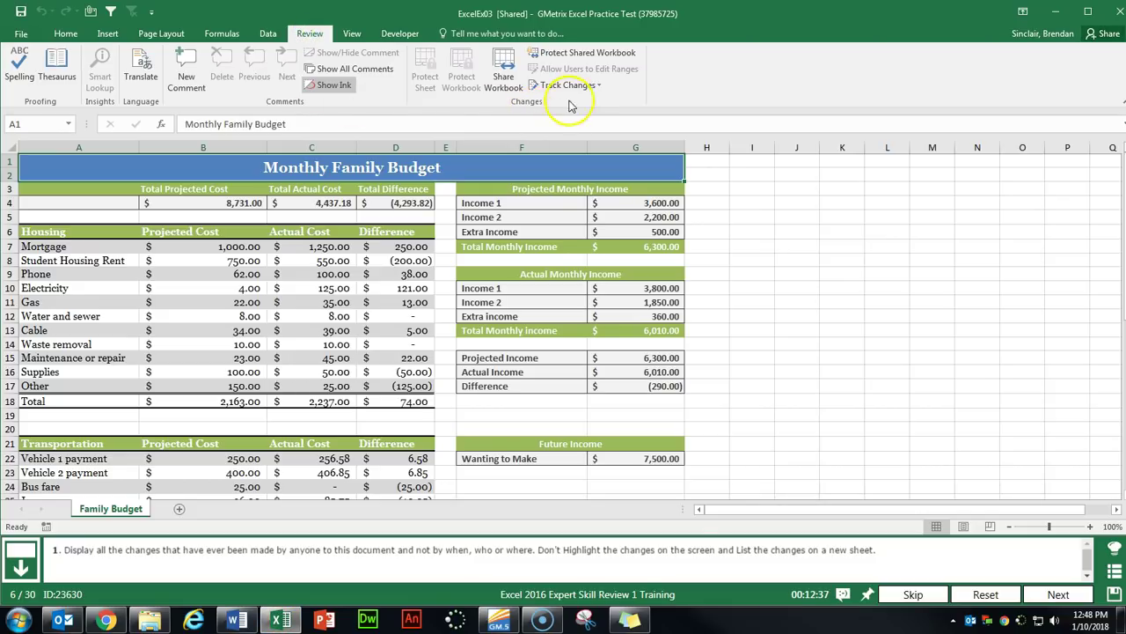
In Highlight Changes, clear When and on-screen highlighting, and list changes on a new sheet.
left_click(601, 85)
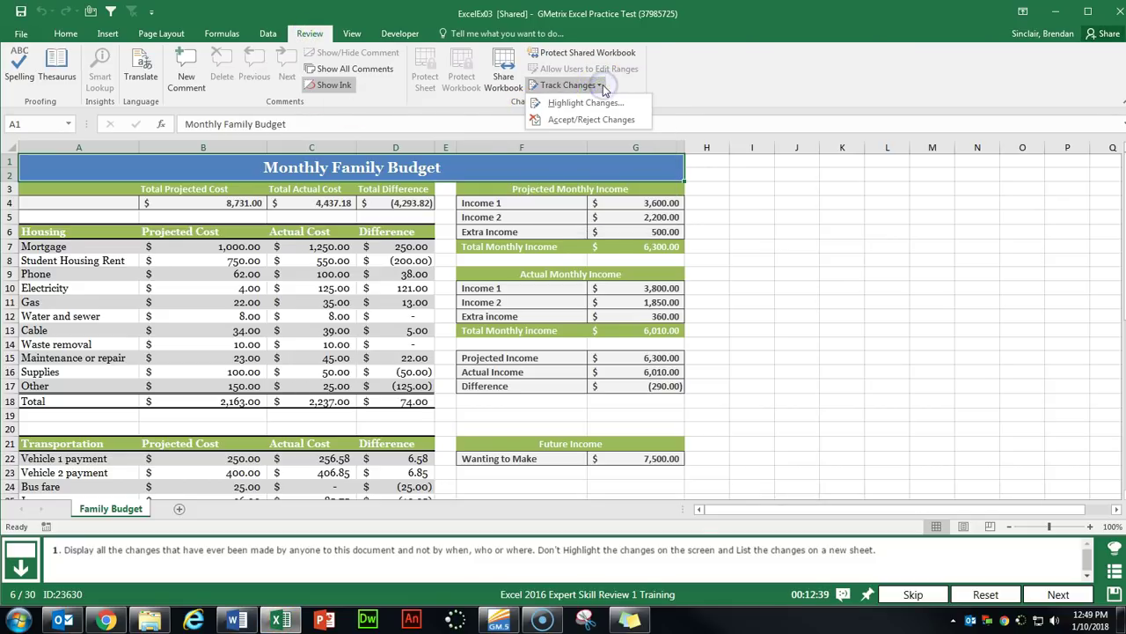
left_click(576, 103)
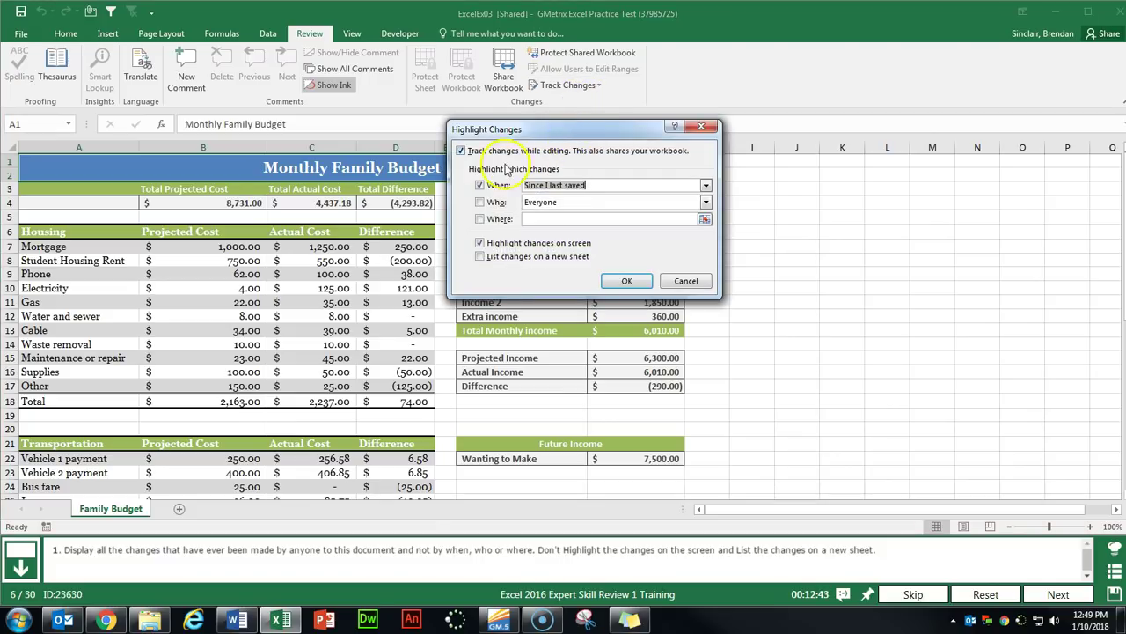
left_click(480, 185)
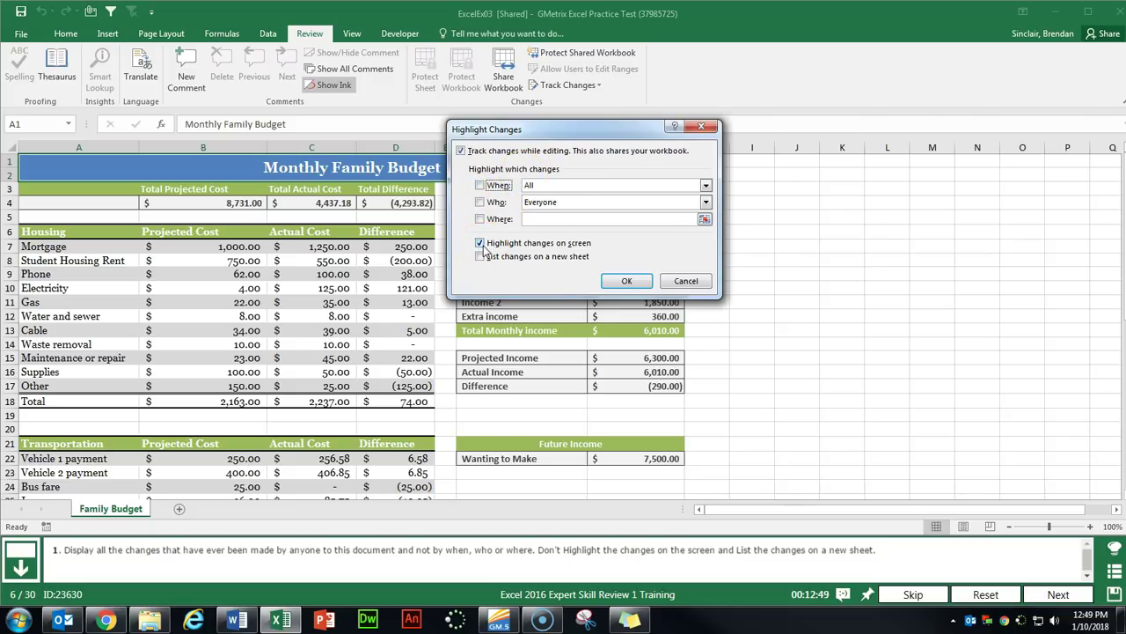
left_click(480, 246)
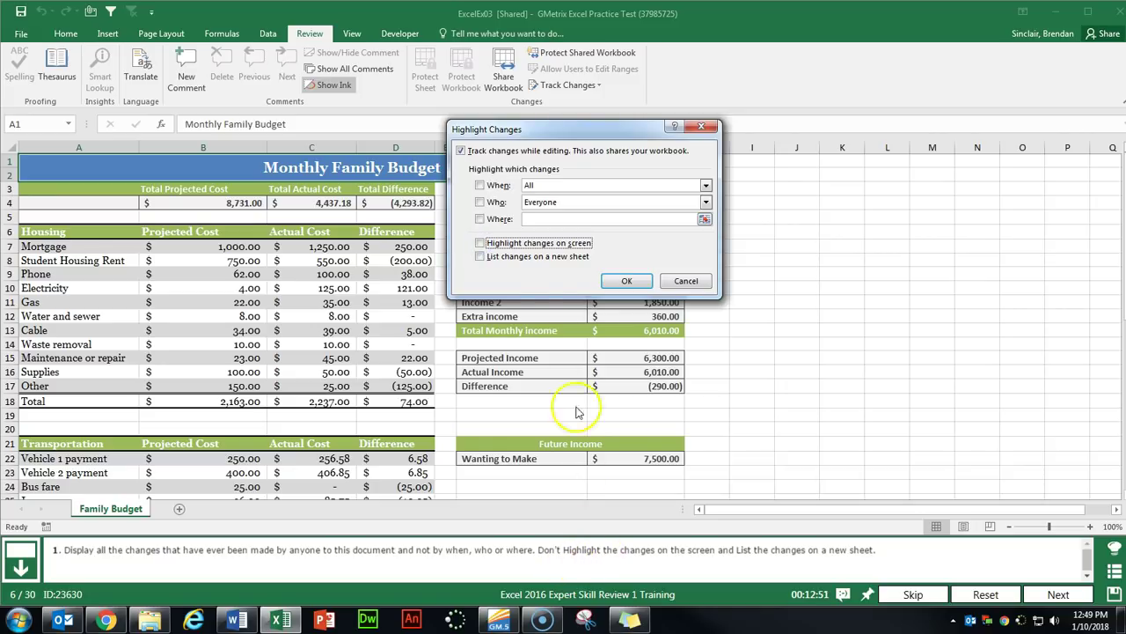
left_click(480, 256)
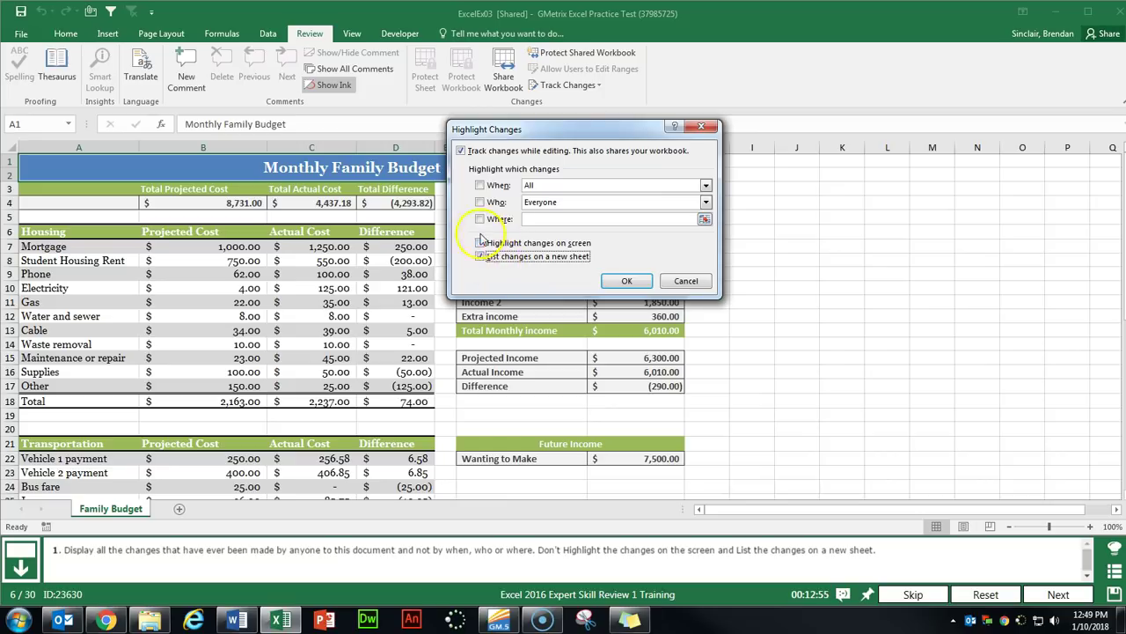
left_click(605, 283)
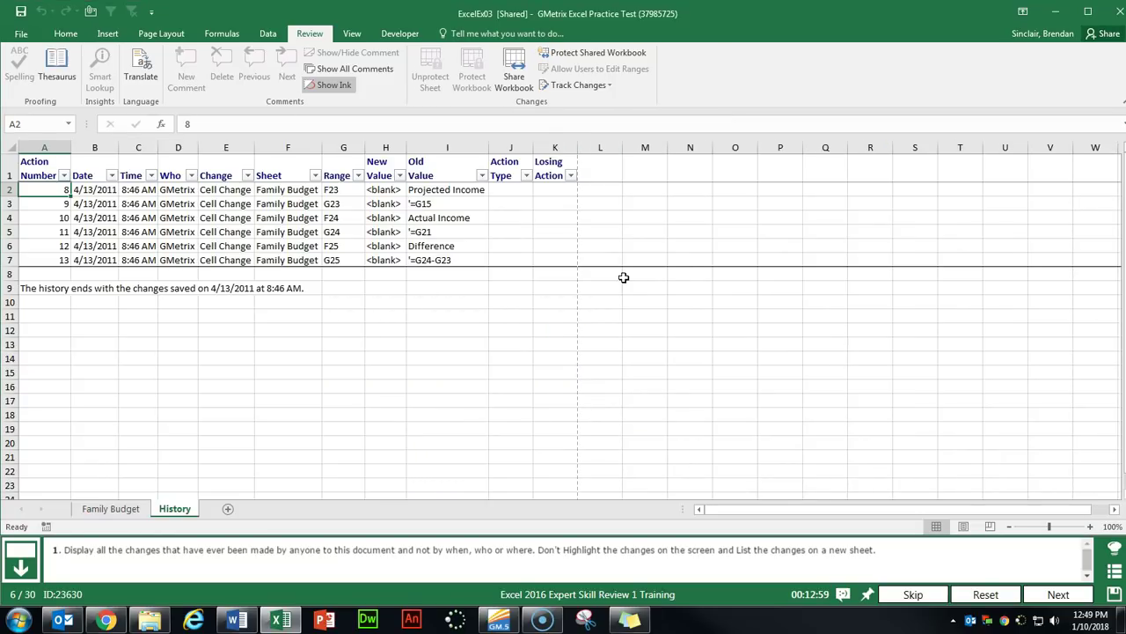
left_click(1059, 594)
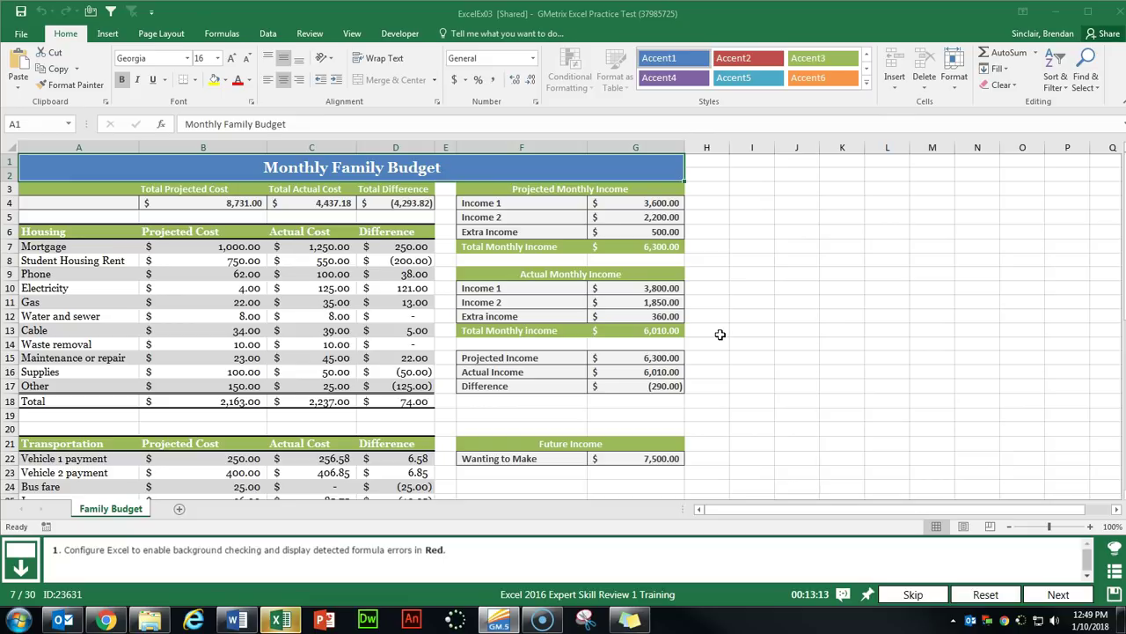
In Excel Options > Formulas, enable background error checking with red error indicators.
left_click(22, 32)
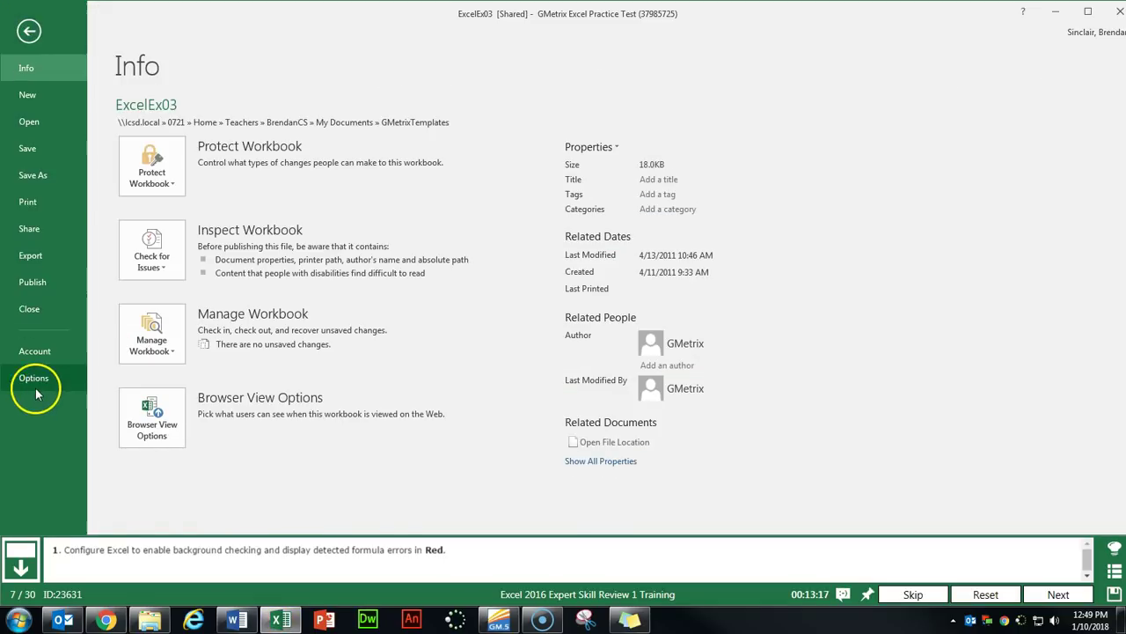
left_click(32, 380)
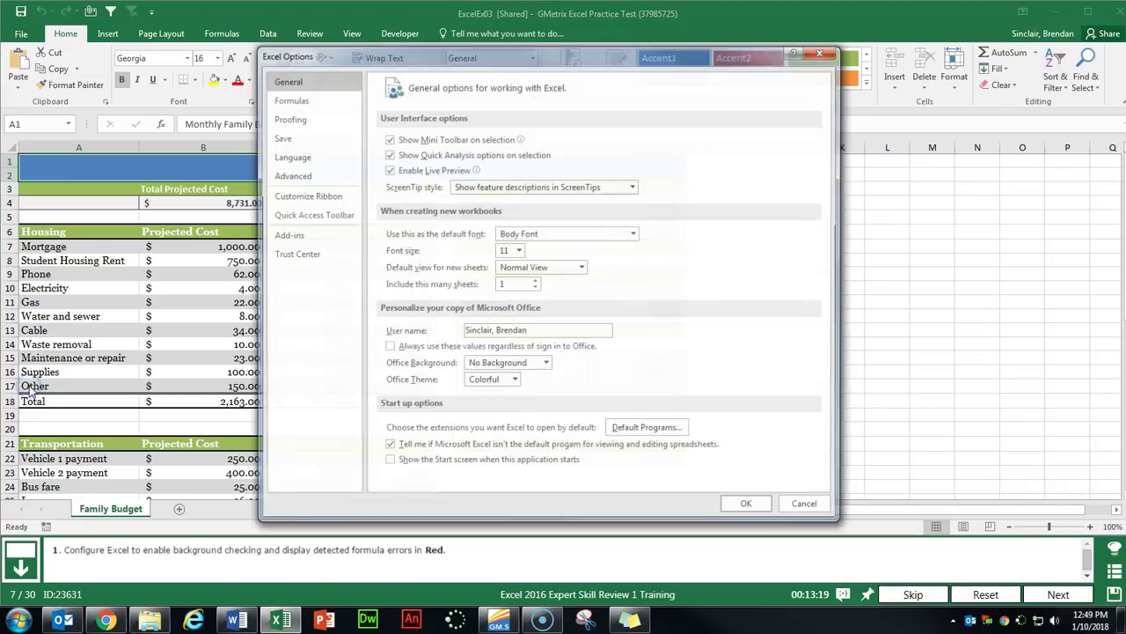
left_click(308, 102)
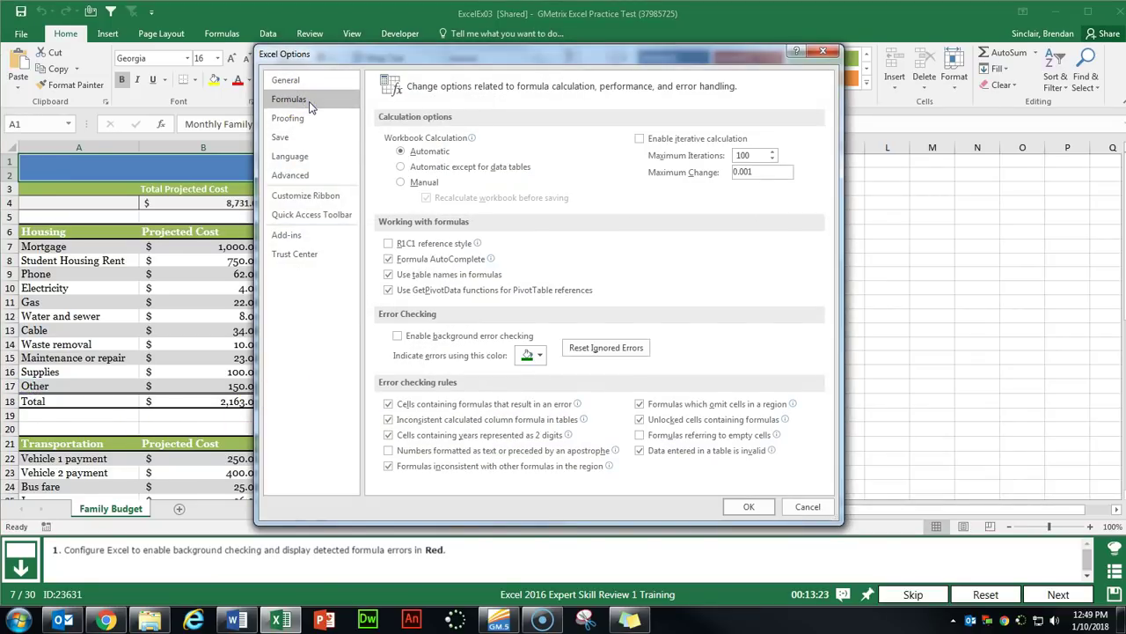
left_click(398, 337)
left_click(537, 354)
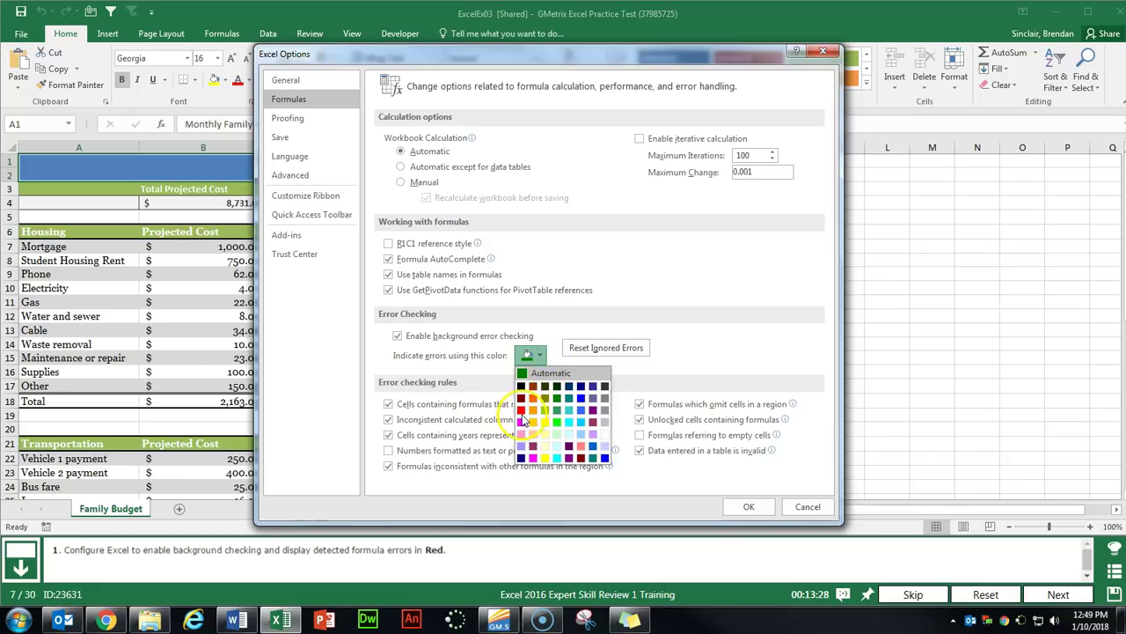
left_click(522, 411)
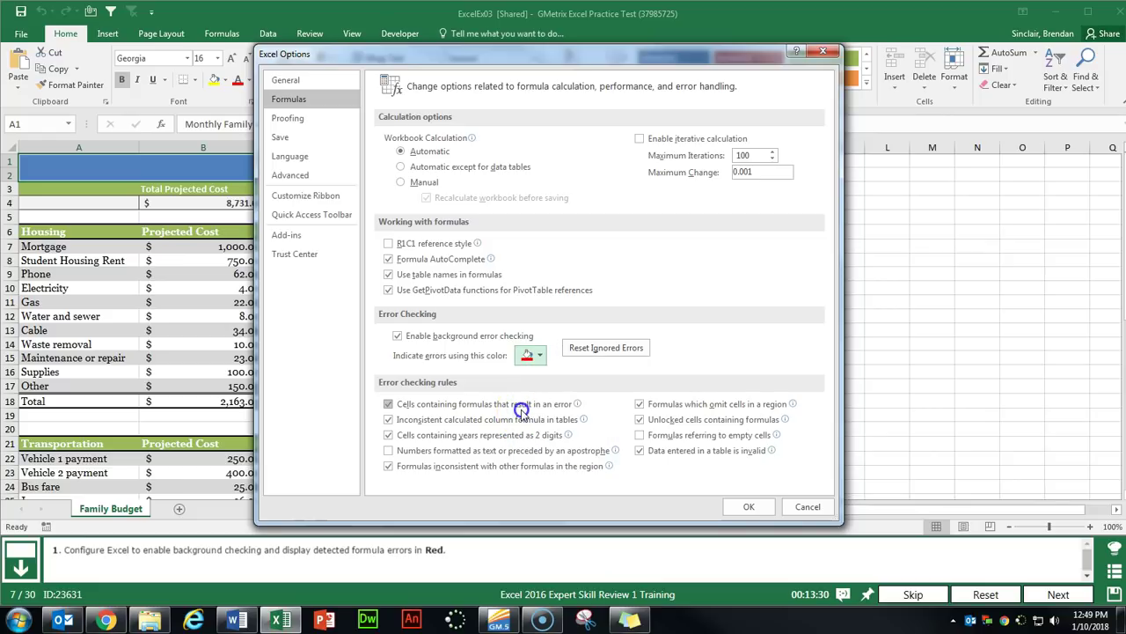
left_click(749, 506)
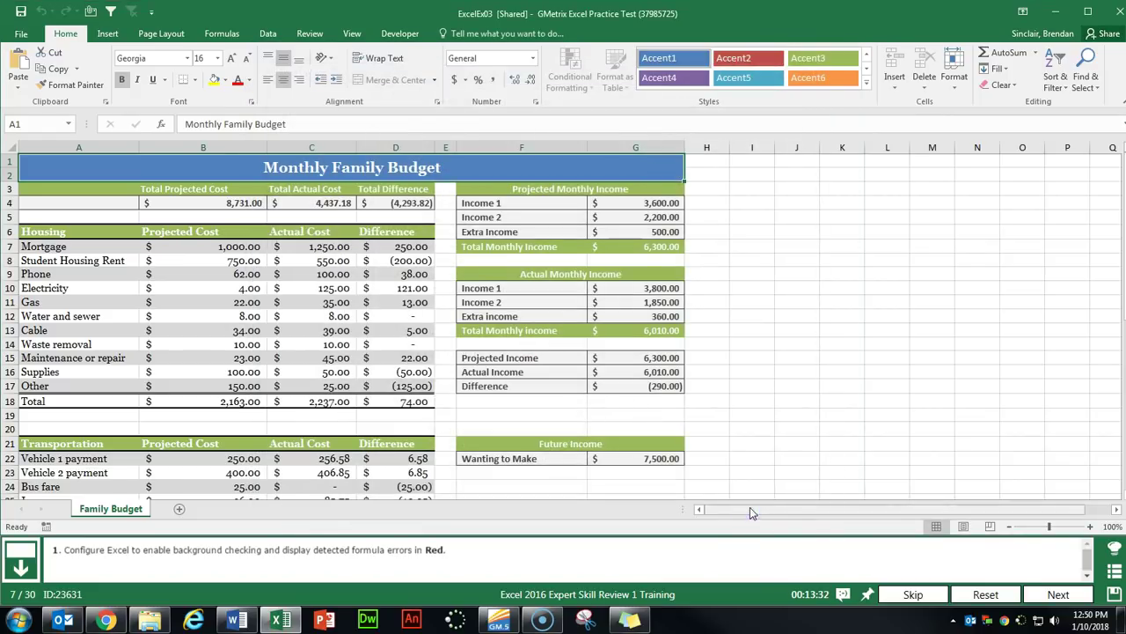
Advance to the next practice task and open the Watch Window from the Formulas tab.
left_click(1054, 592)
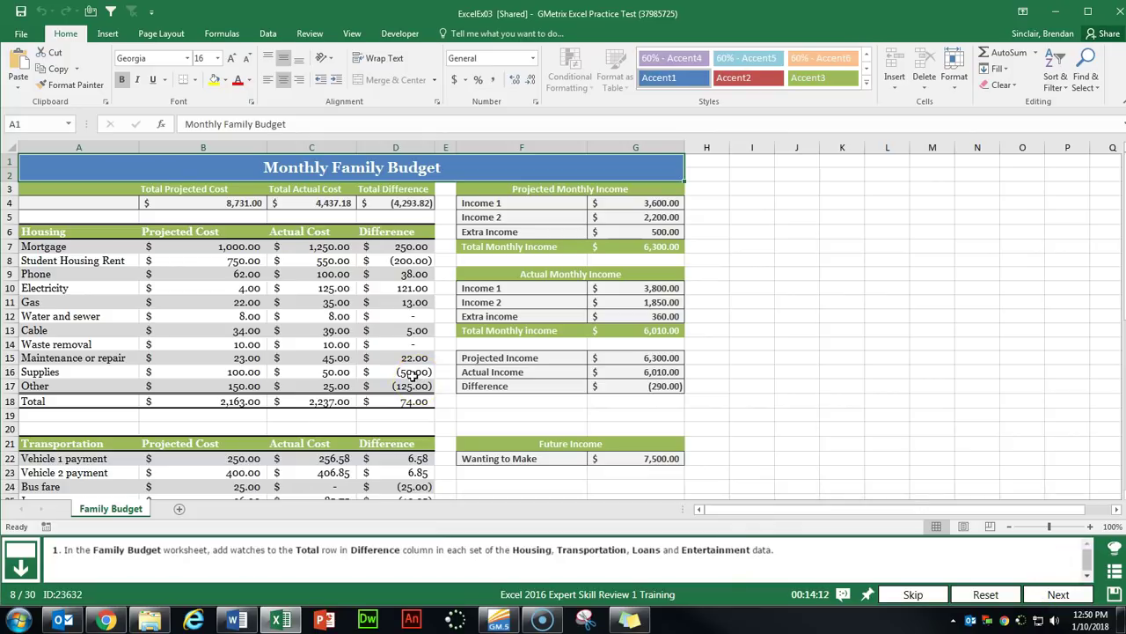
left_click(221, 33)
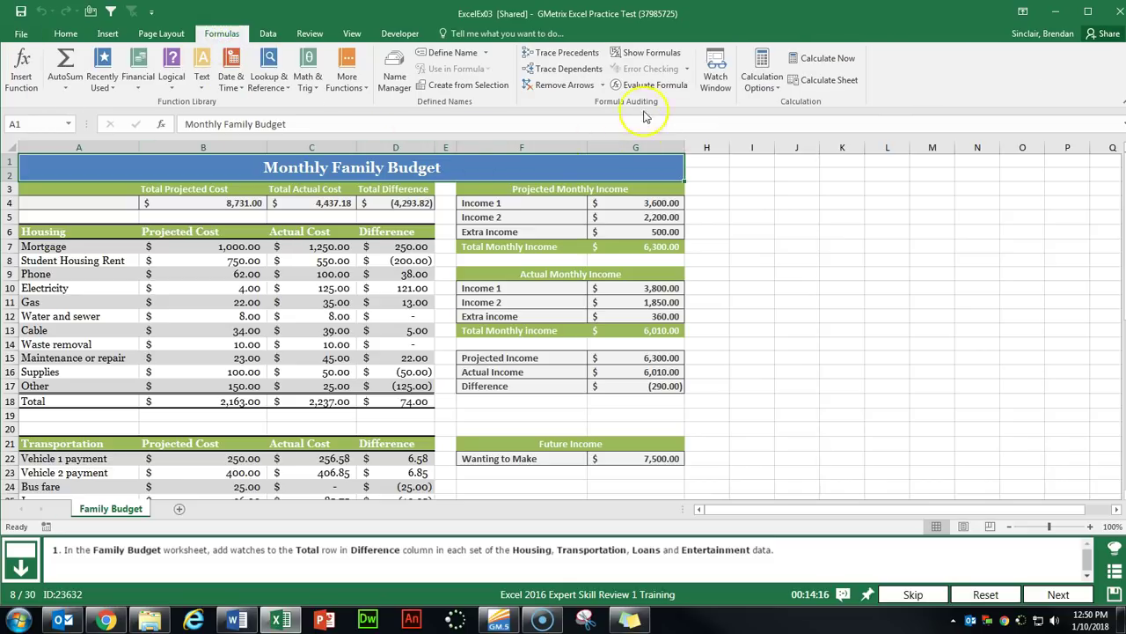
left_click(732, 84)
left_click(731, 88)
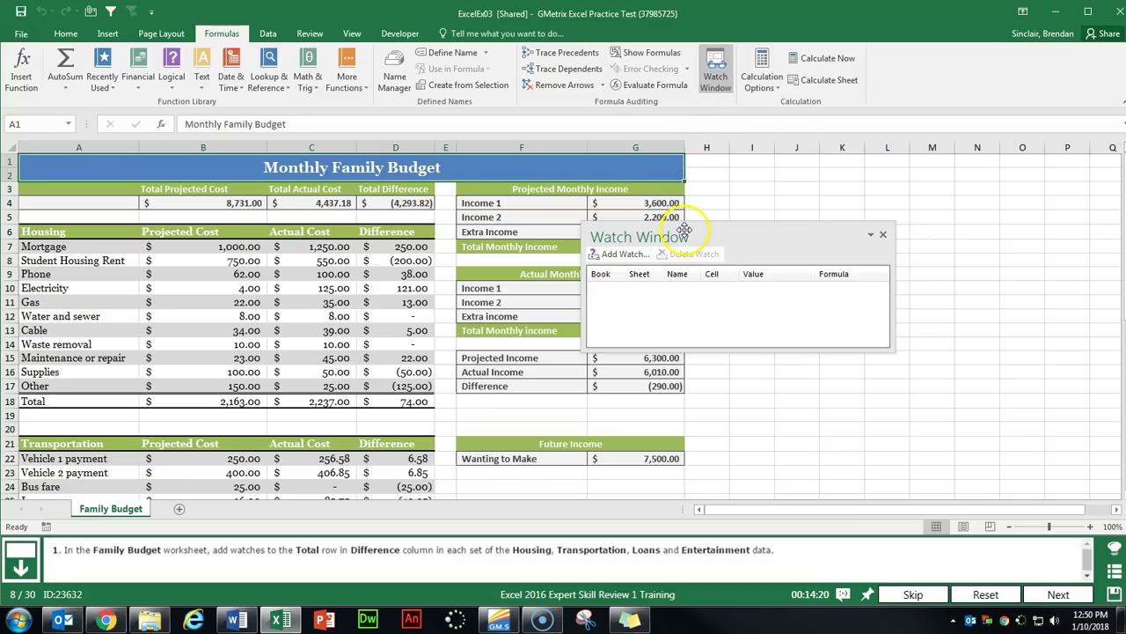
Add watches on the Housing (D18) and Transportation (D30) total difference cells.
left_click(396, 400)
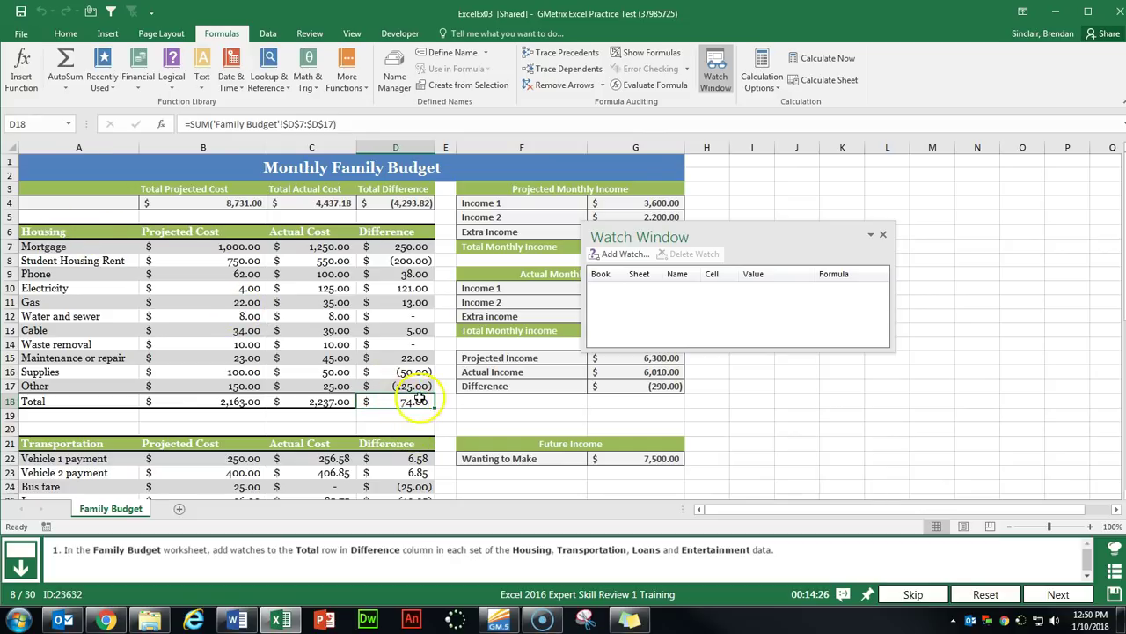
left_click(623, 254)
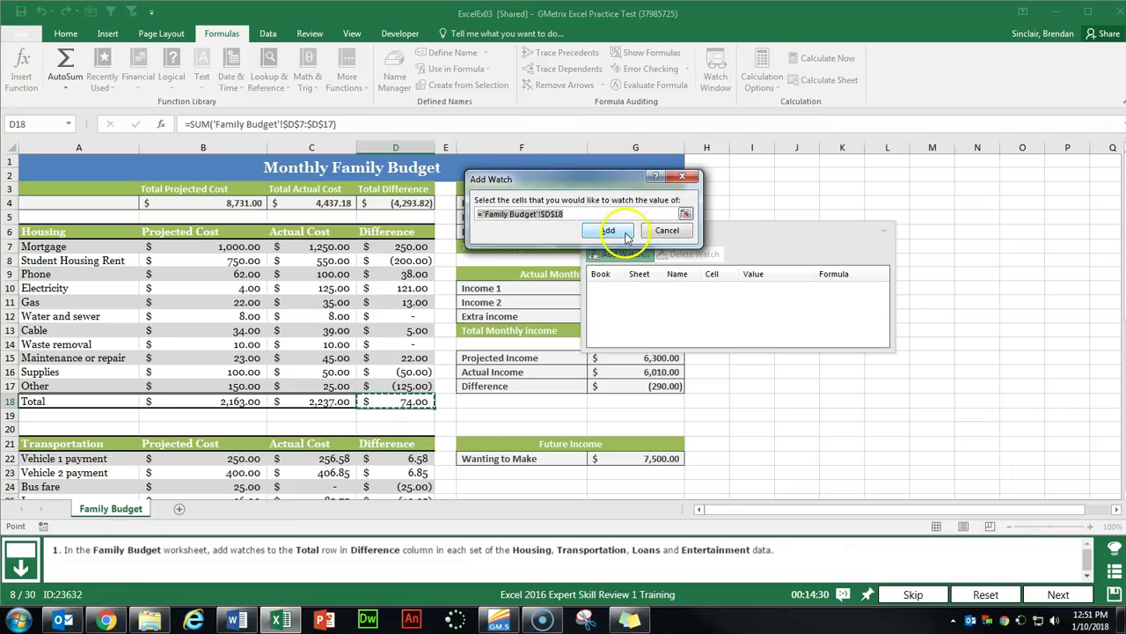
left_click(624, 231)
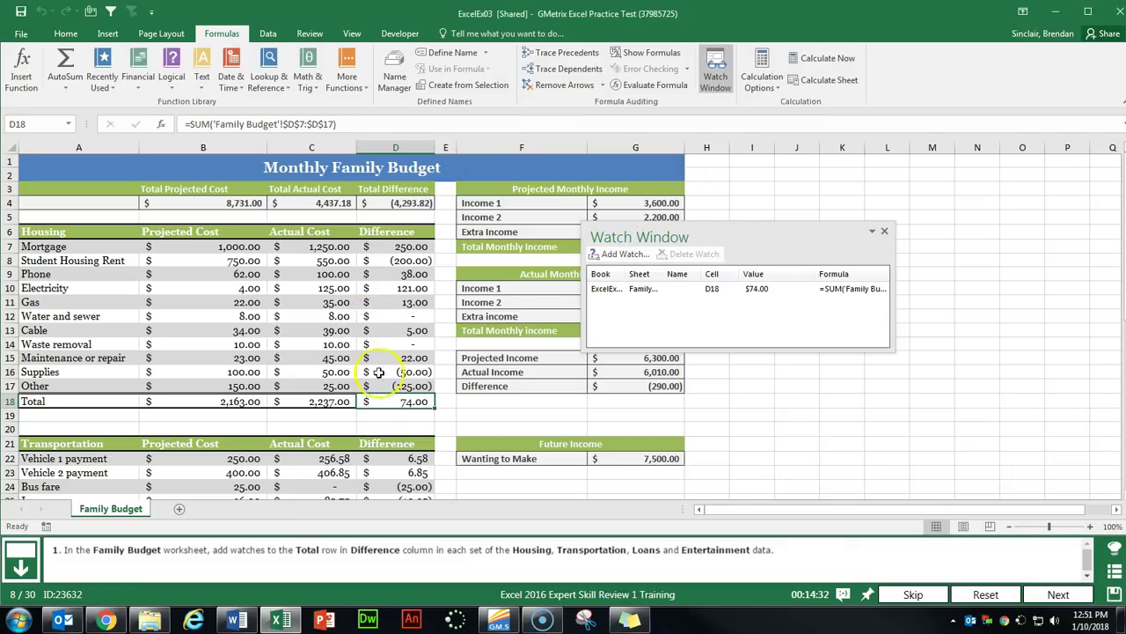
key("Up")
key("Up")
key("Up")
key("Up")
scroll(445, 359, "down", 2)
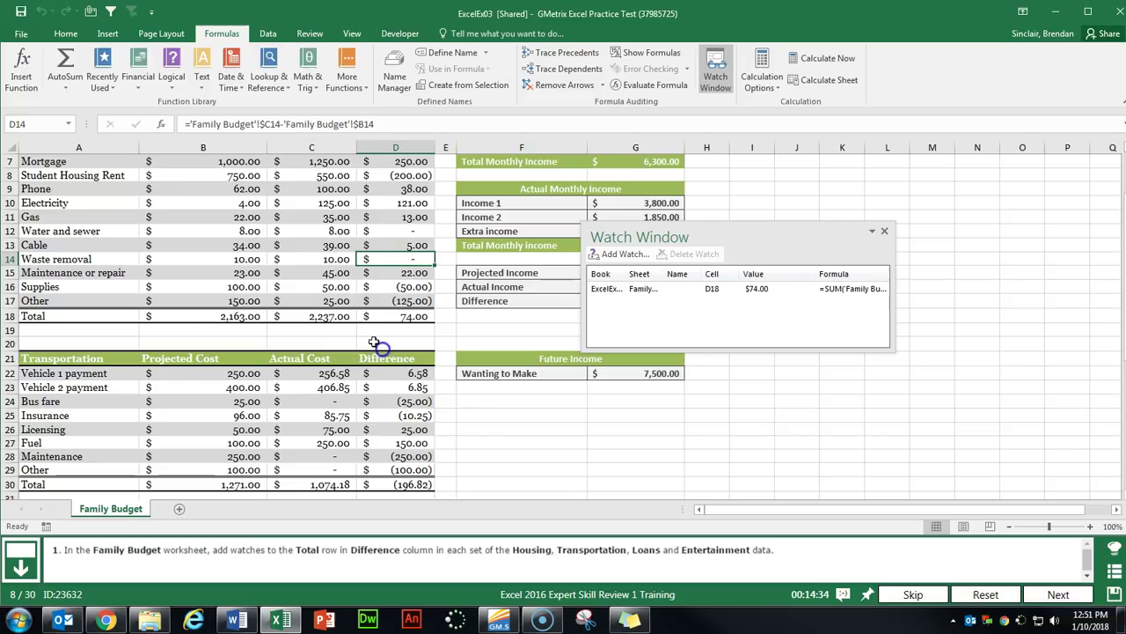
scroll(395, 318, "down", 3)
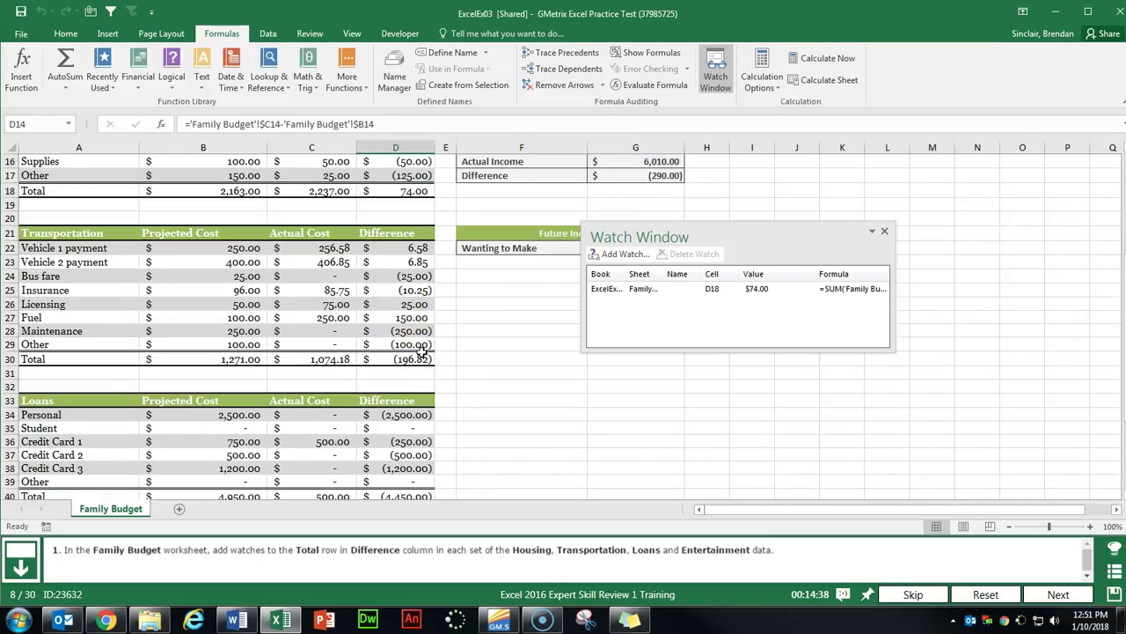
left_click(423, 358)
left_click(624, 253)
left_click(619, 227)
Add a watch on the Loans total D40 and begin adding Entertainment total D50.
scroll(377, 296, "down", 4)
left_click(398, 343)
left_click(608, 254)
left_click(600, 224)
scroll(398, 366, "down", 2)
left_click(397, 366)
left_click(620, 254)
Add the D50 watch, show all Family Budget formulas, and advance to the next task.
left_click(598, 228)
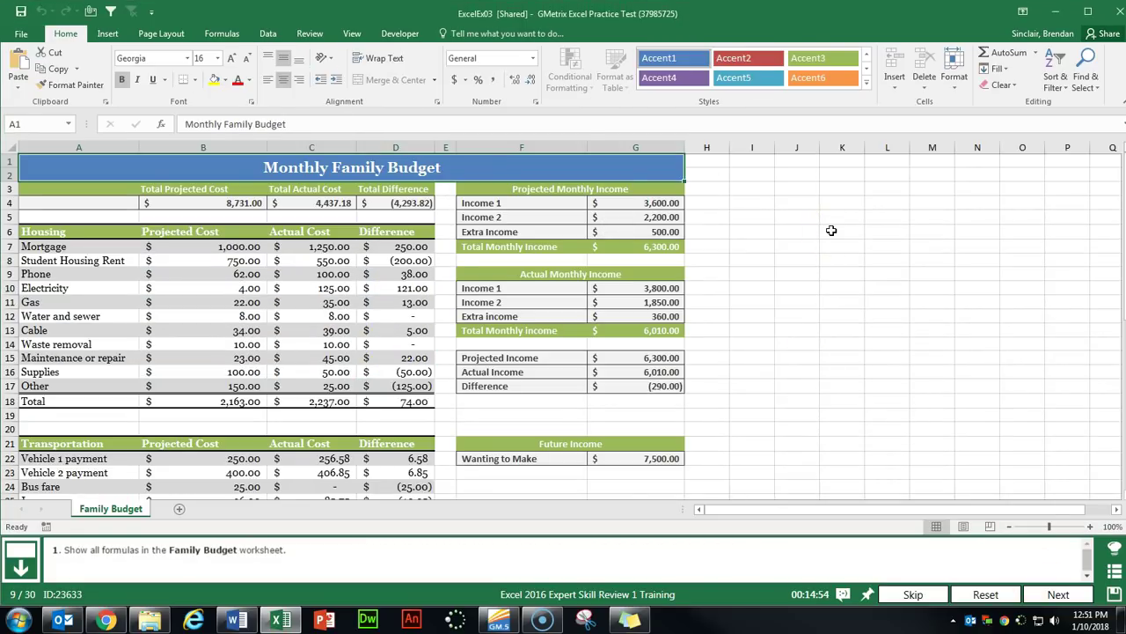
left_click(222, 33)
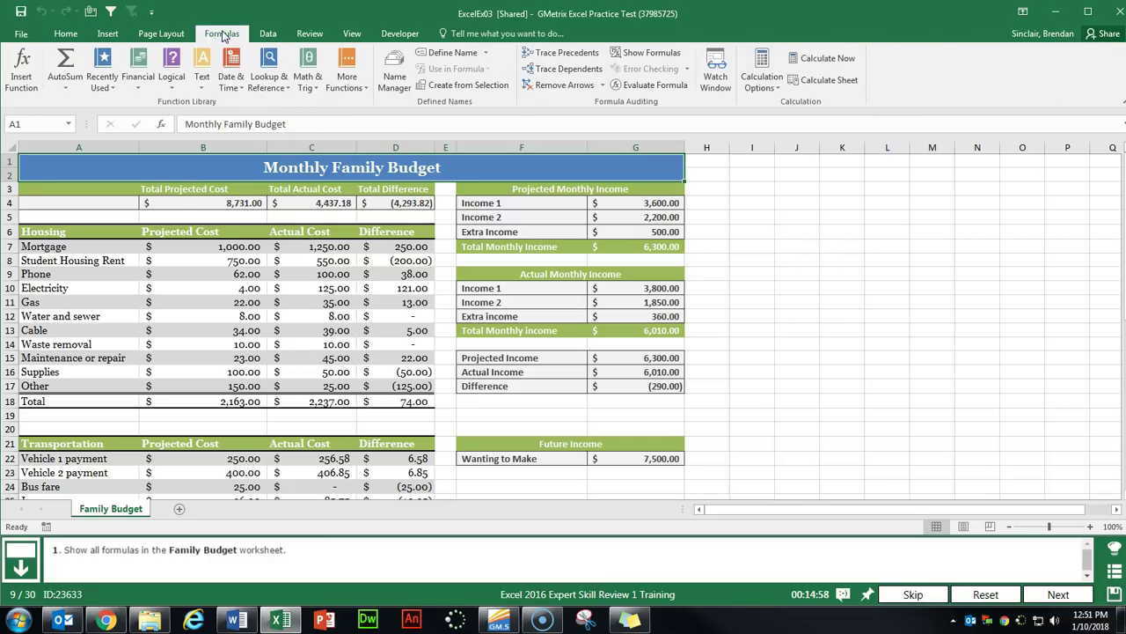
left_click(651, 106)
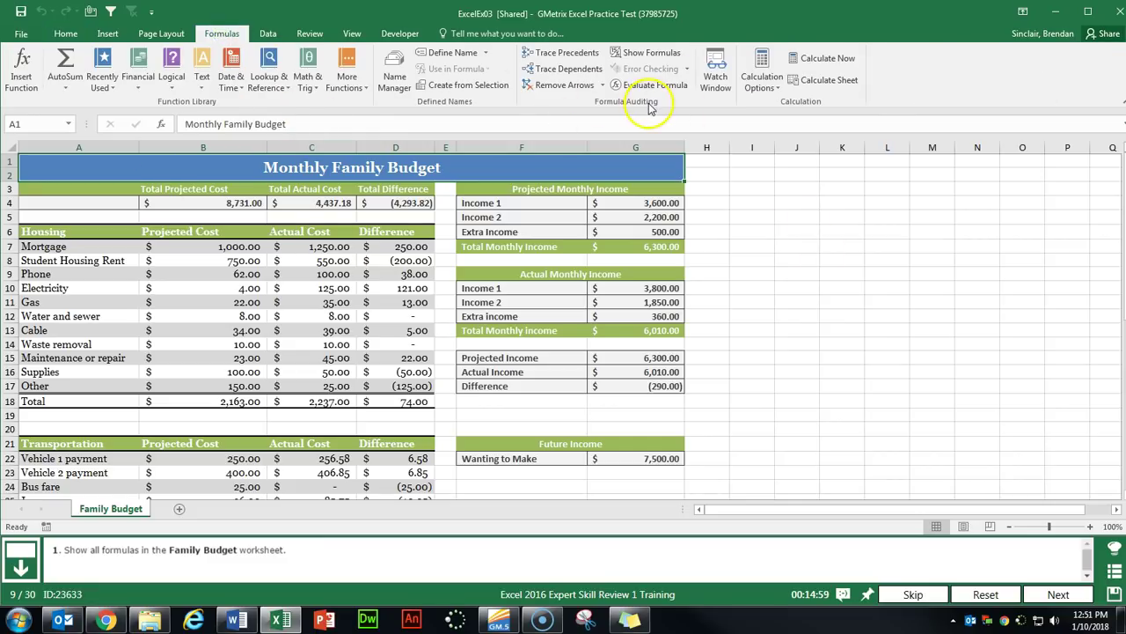
left_click(656, 55)
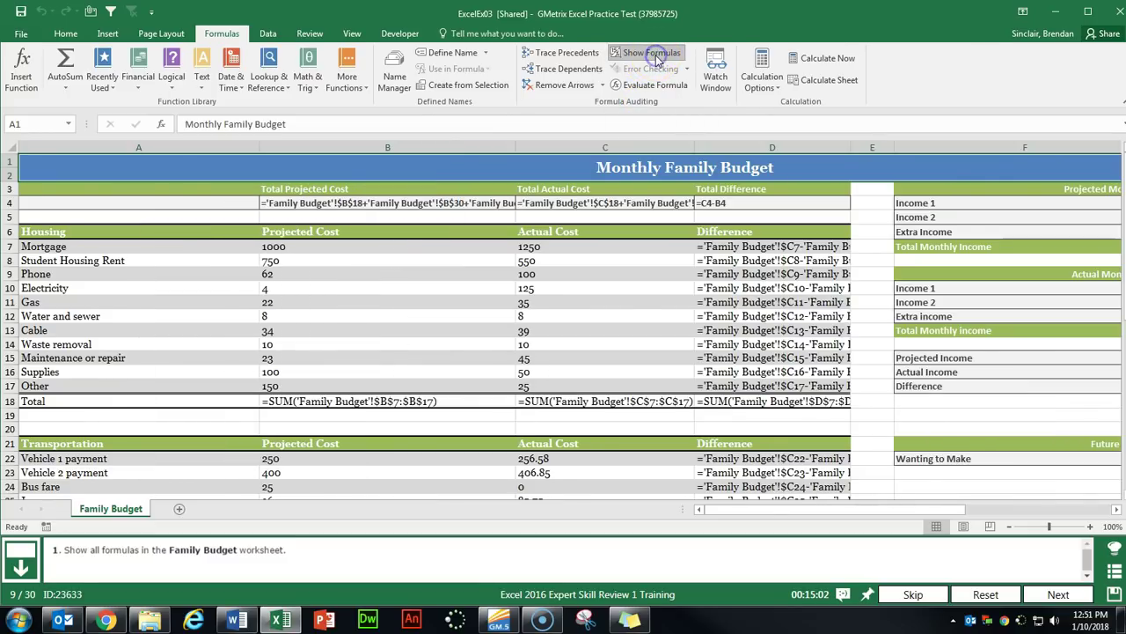
left_click(1056, 595)
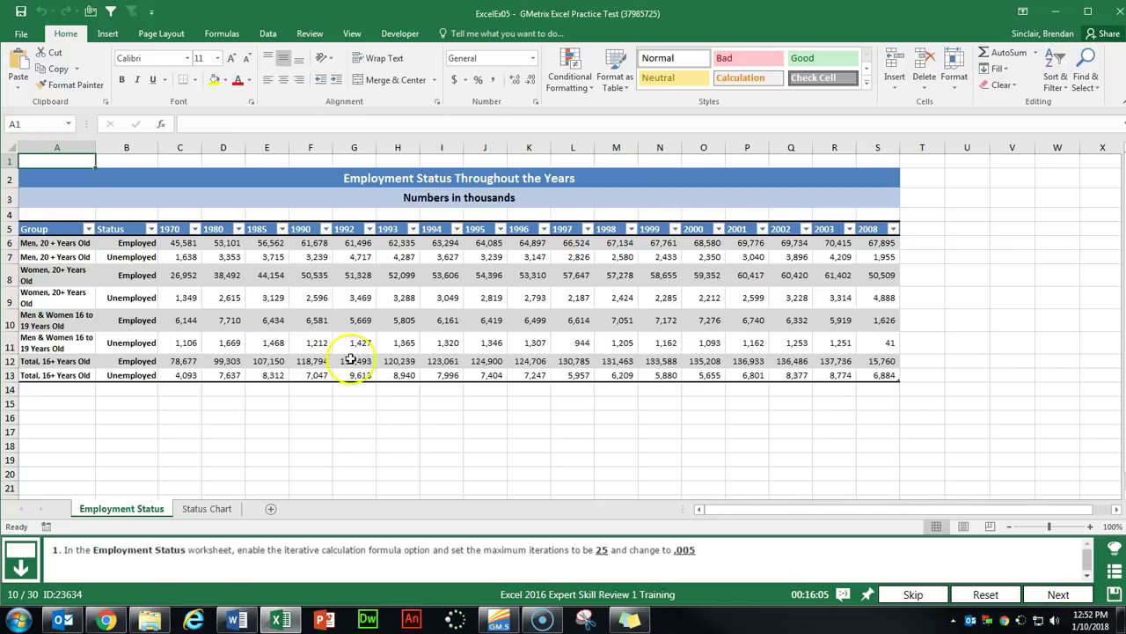
In Excel Options > Formulas, enable iterative calculation with 25 maximum iterations and .005 maximum change.
left_click(35, 33)
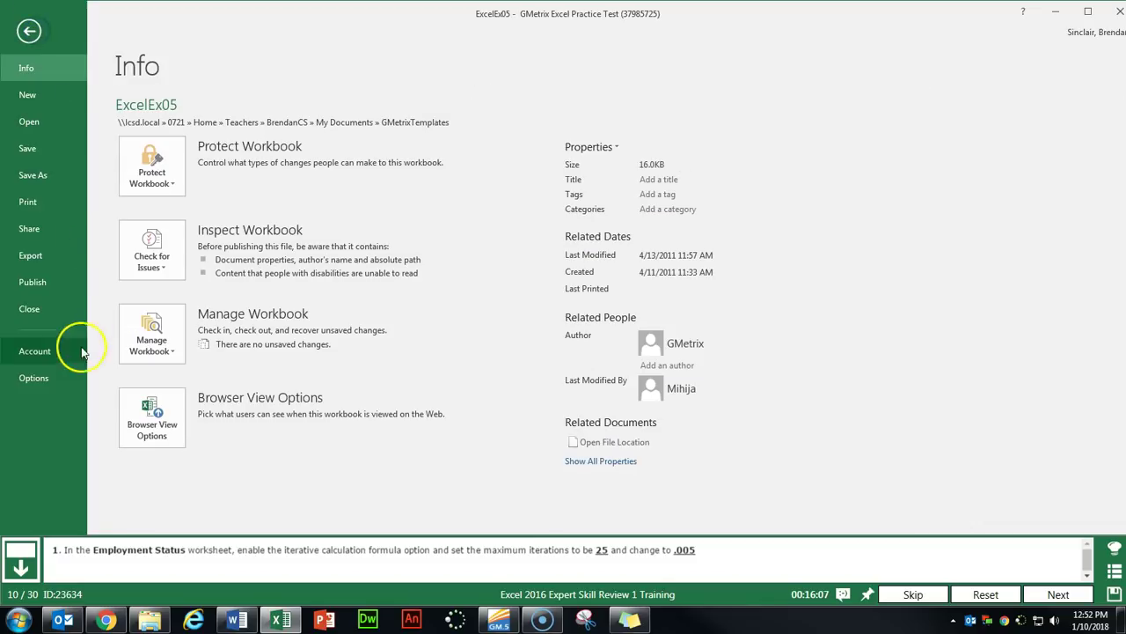
left_click(34, 378)
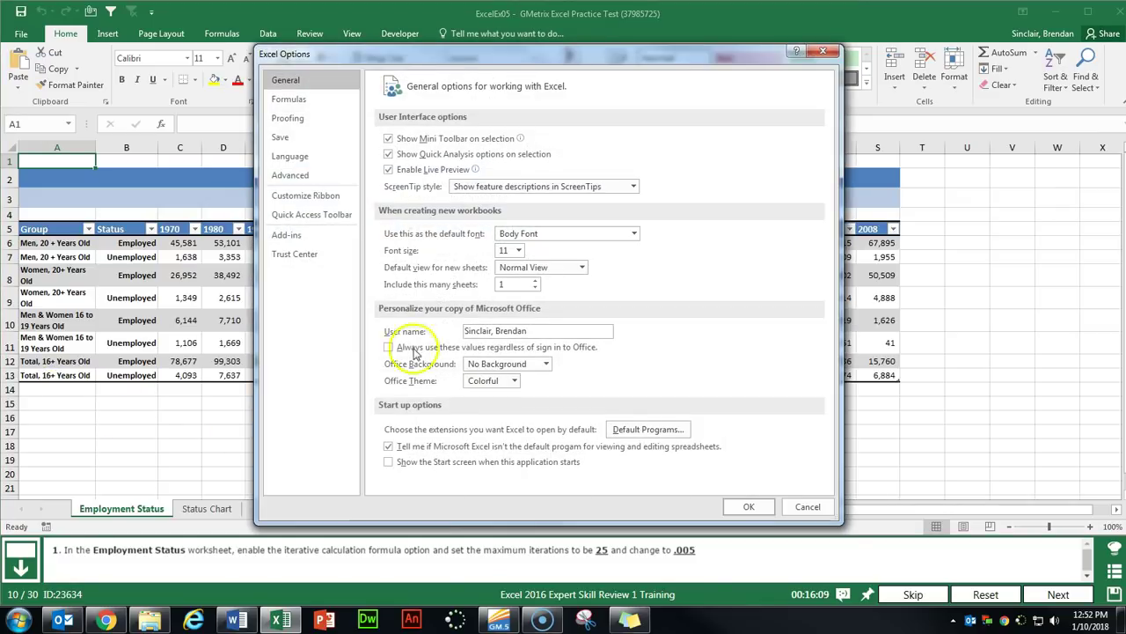
left_click(299, 100)
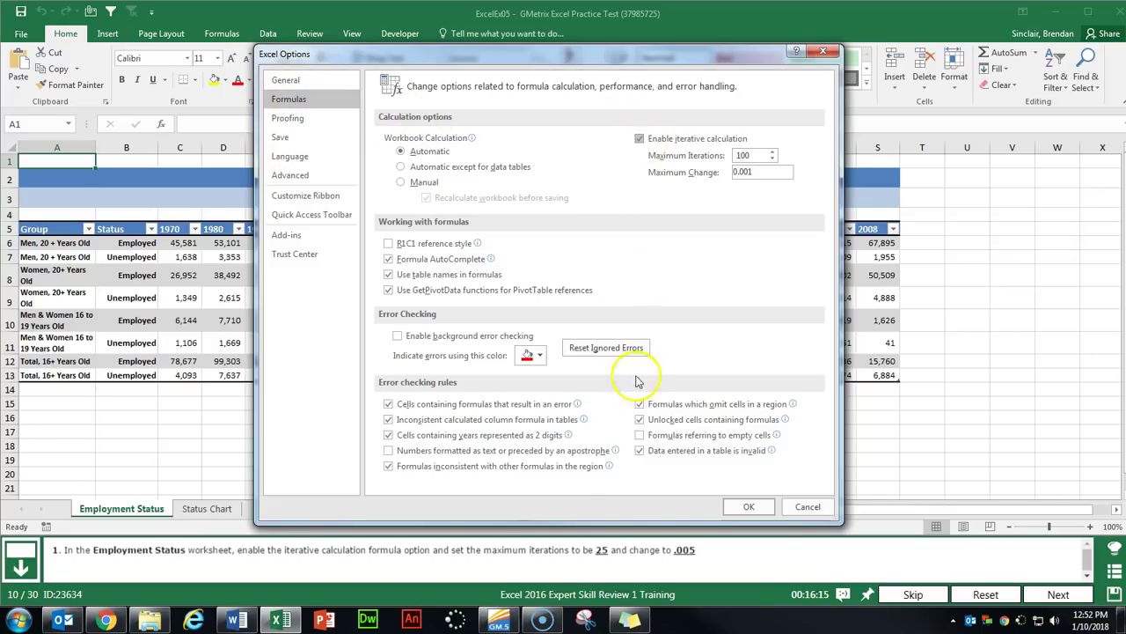
double_click(743, 155)
type("25")
key("Tab")
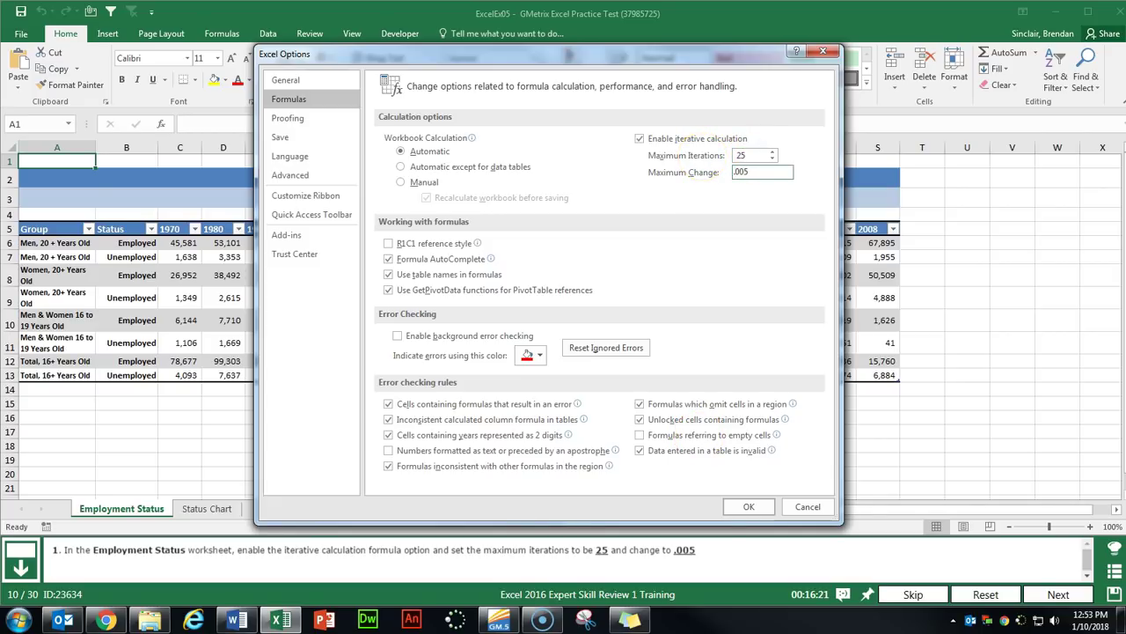
left_click(749, 506)
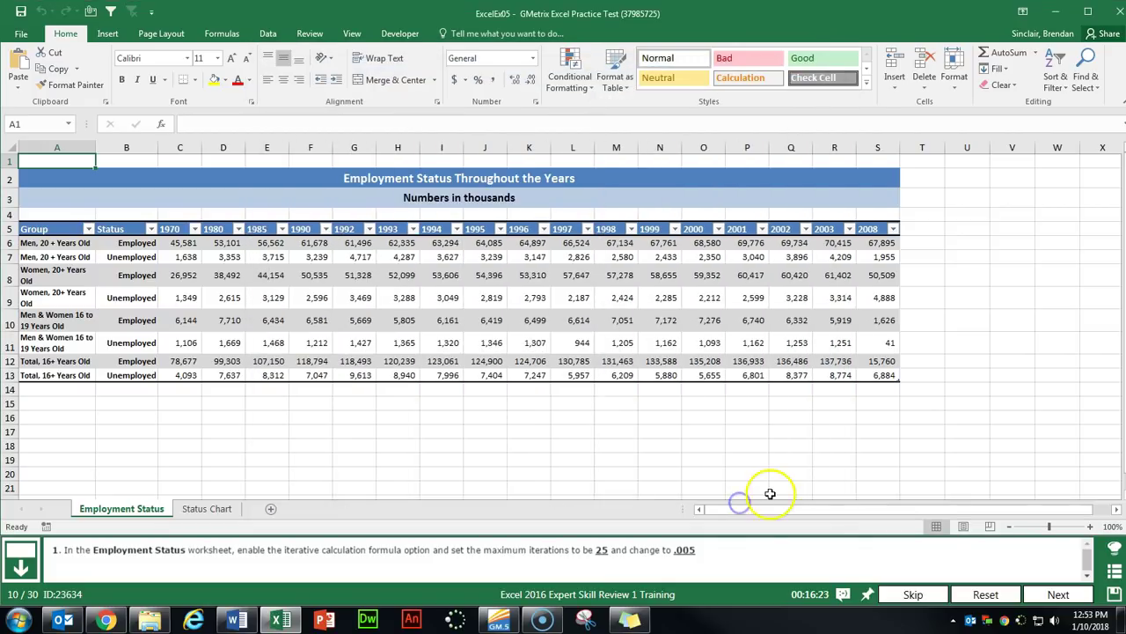
Advance to the next task and select cell F6 on the Employee Records sheet.
left_click(1059, 595)
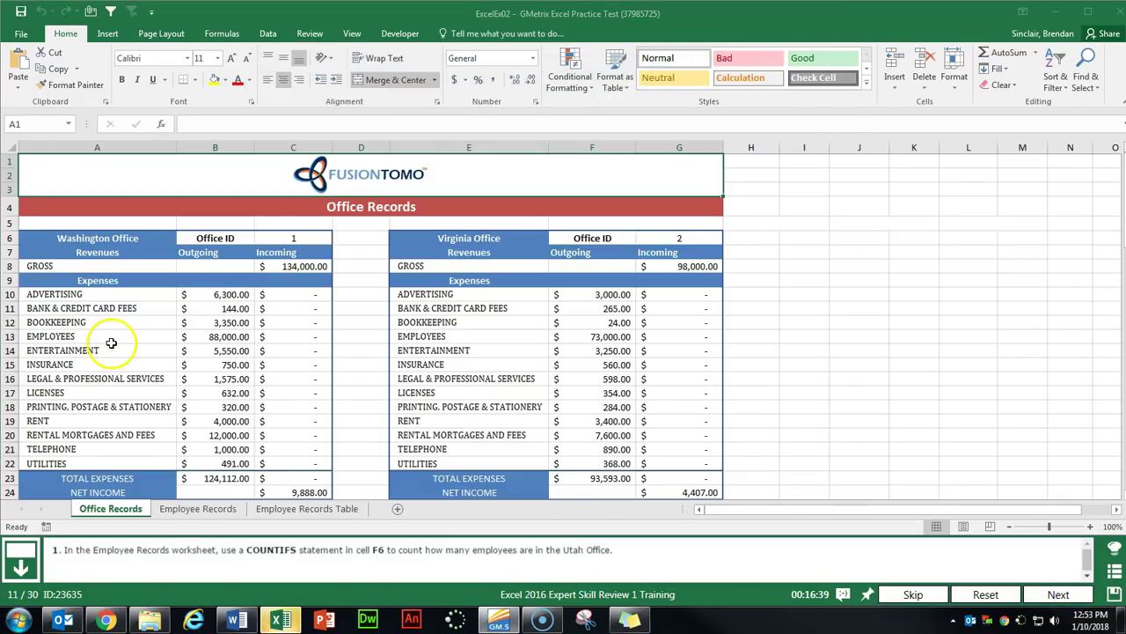
left_click(201, 514)
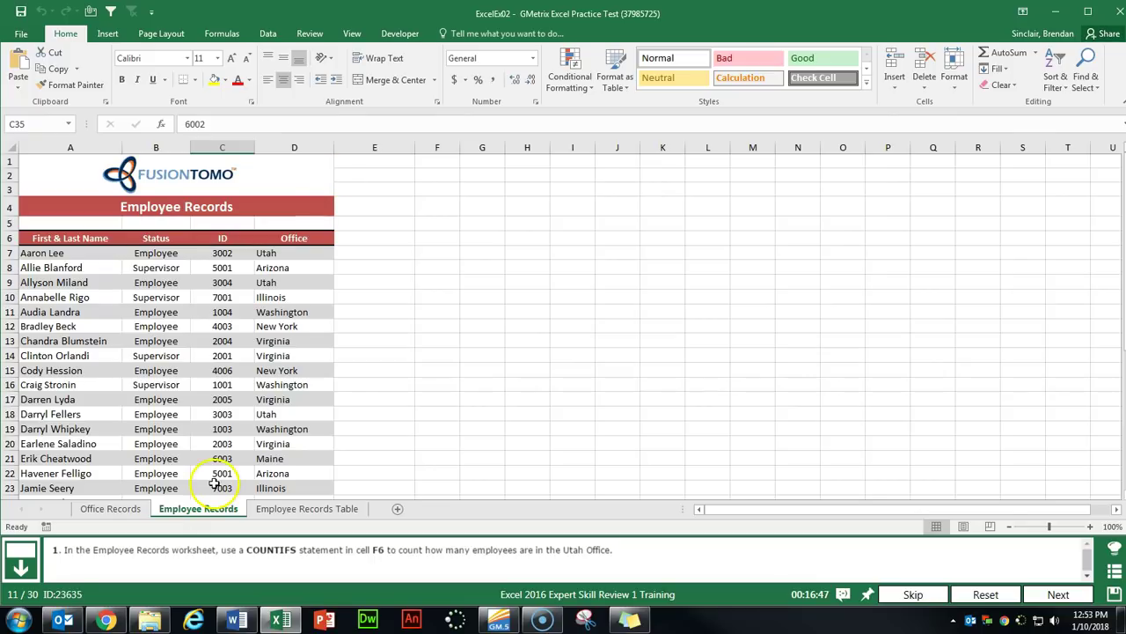
left_click(448, 238)
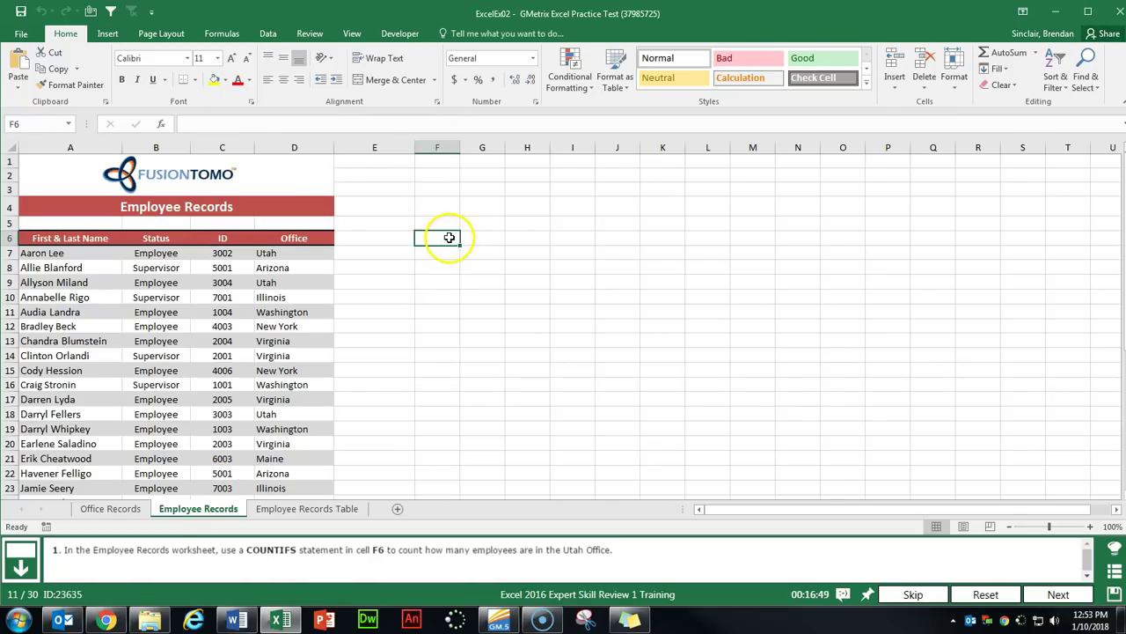
Search Insert Function for COUNTIFS and open its arguments for F6.
left_click(162, 125)
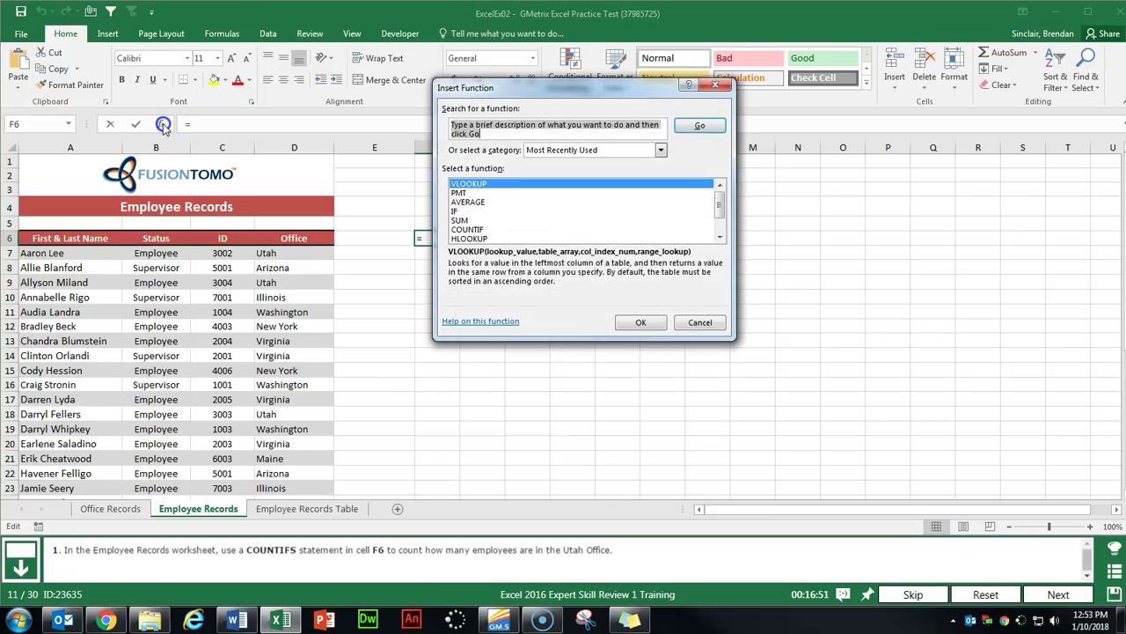
type("countifs")
key("Return")
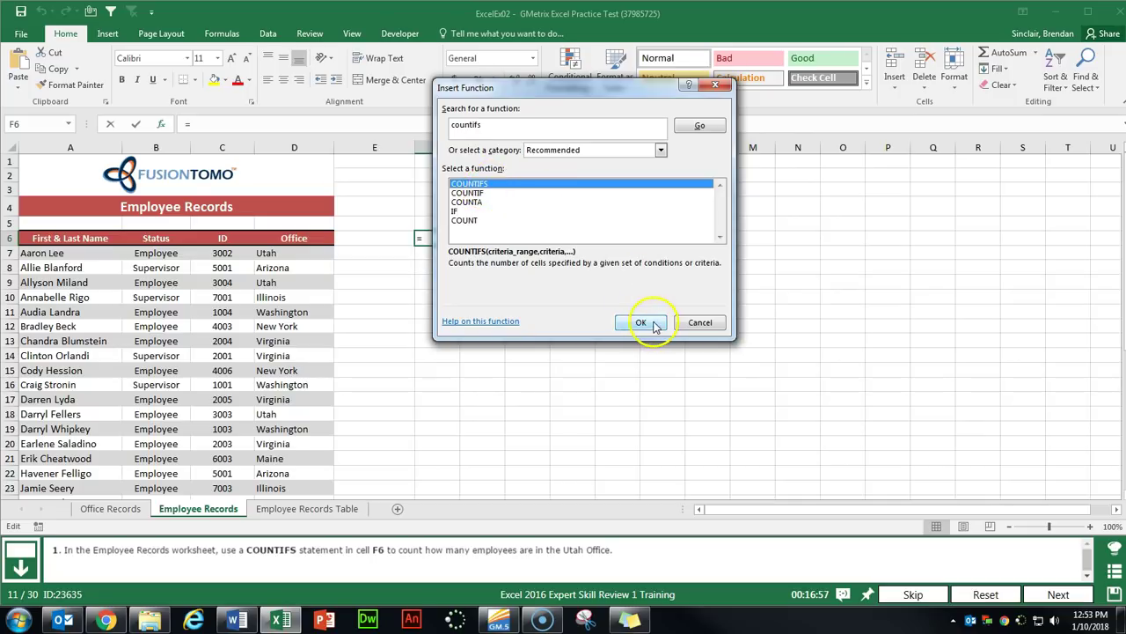
left_click(647, 322)
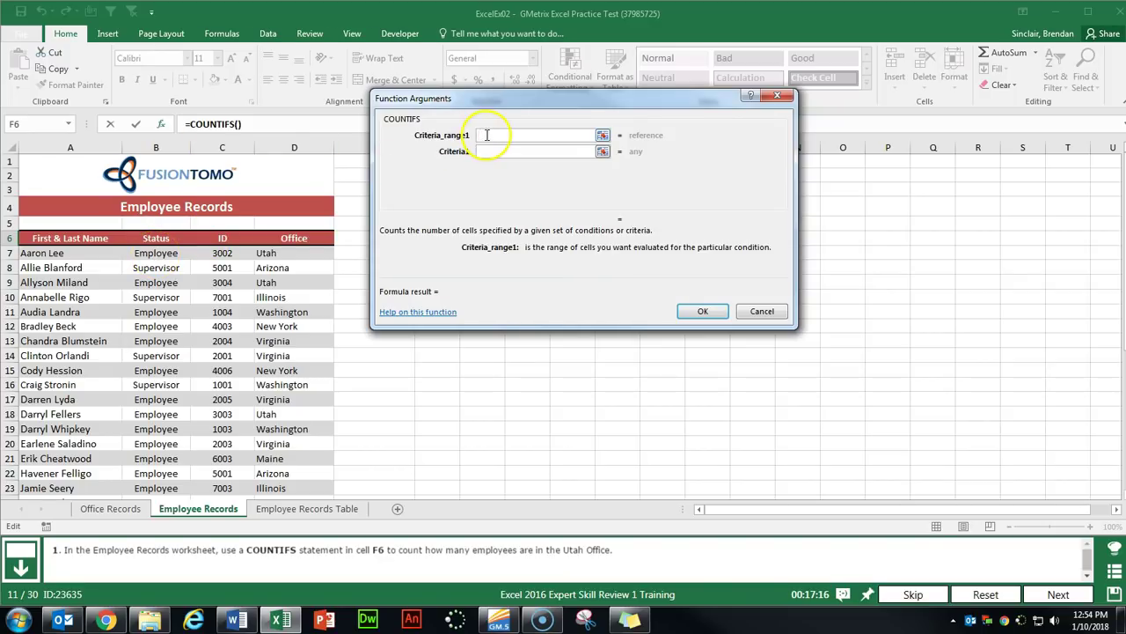
Set the first COUNTIFS criteria range to B7:B39 with criterion "Employee".
left_click(176, 252)
key("ctrl+shift+Down")
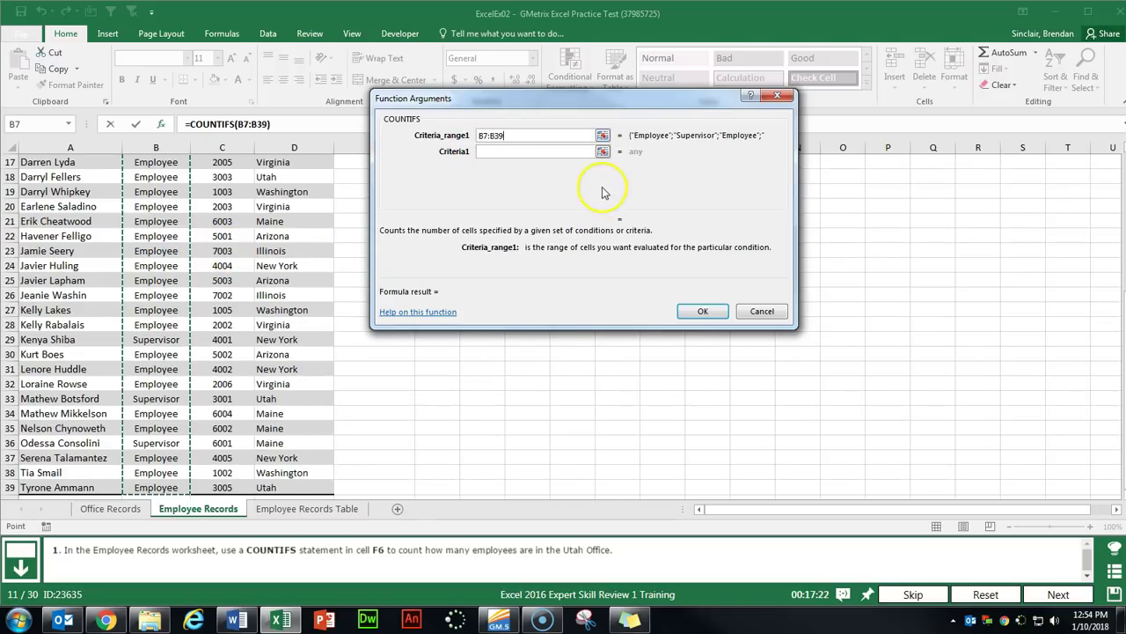
key("Tab")
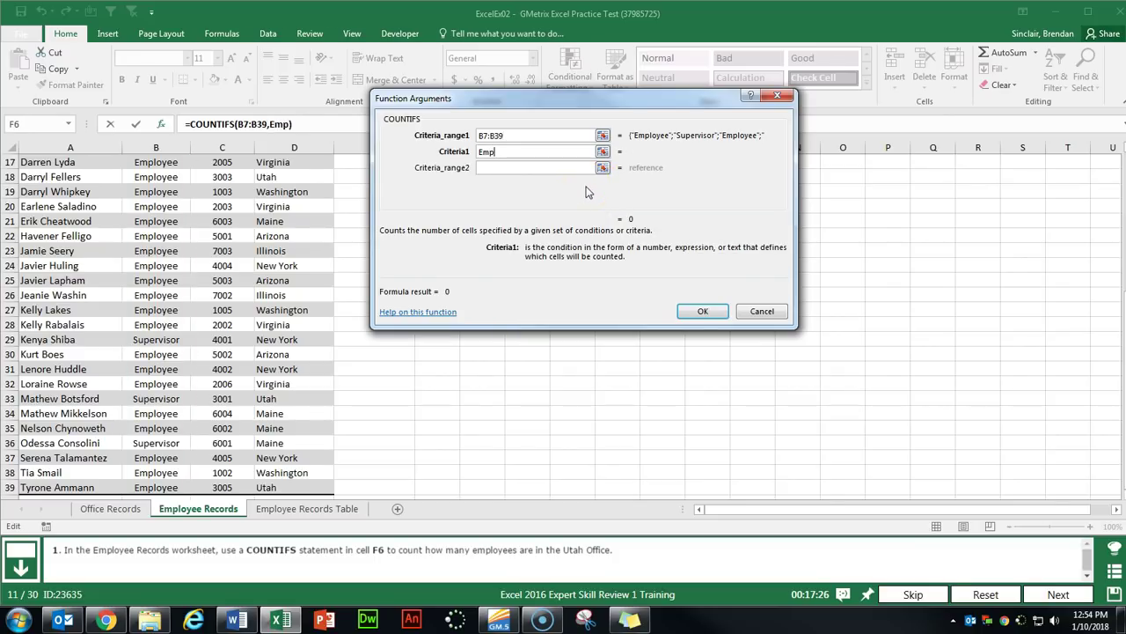
key("Tab")
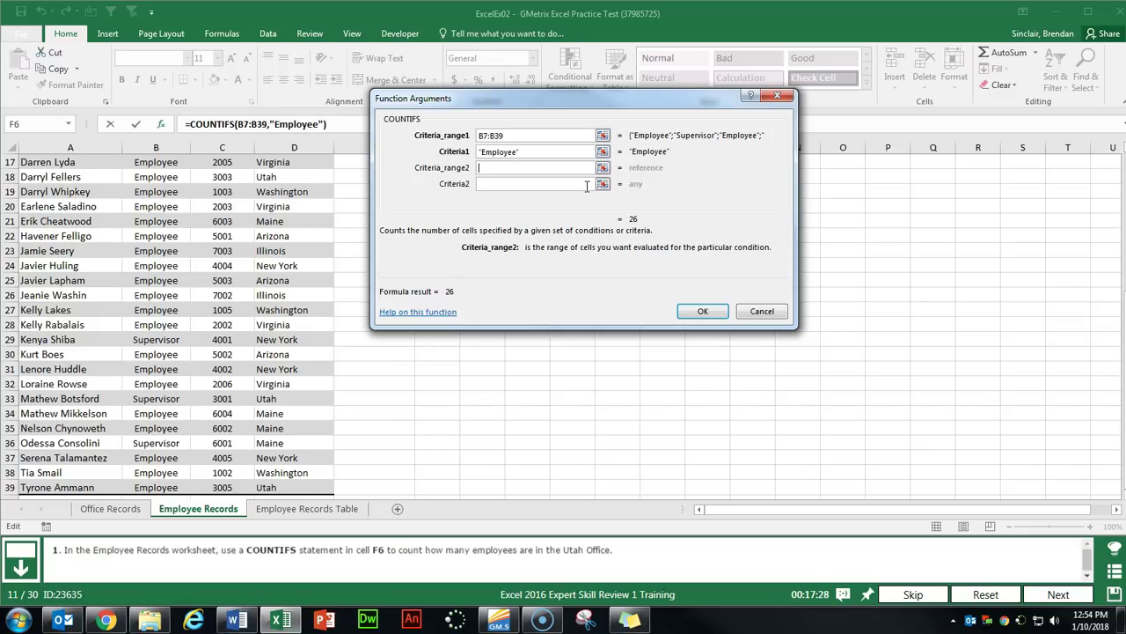
Add criteria range D7:D39 with "Utah", finish the formula returning 4, and go to the next question.
scroll(213, 297, "up", 5)
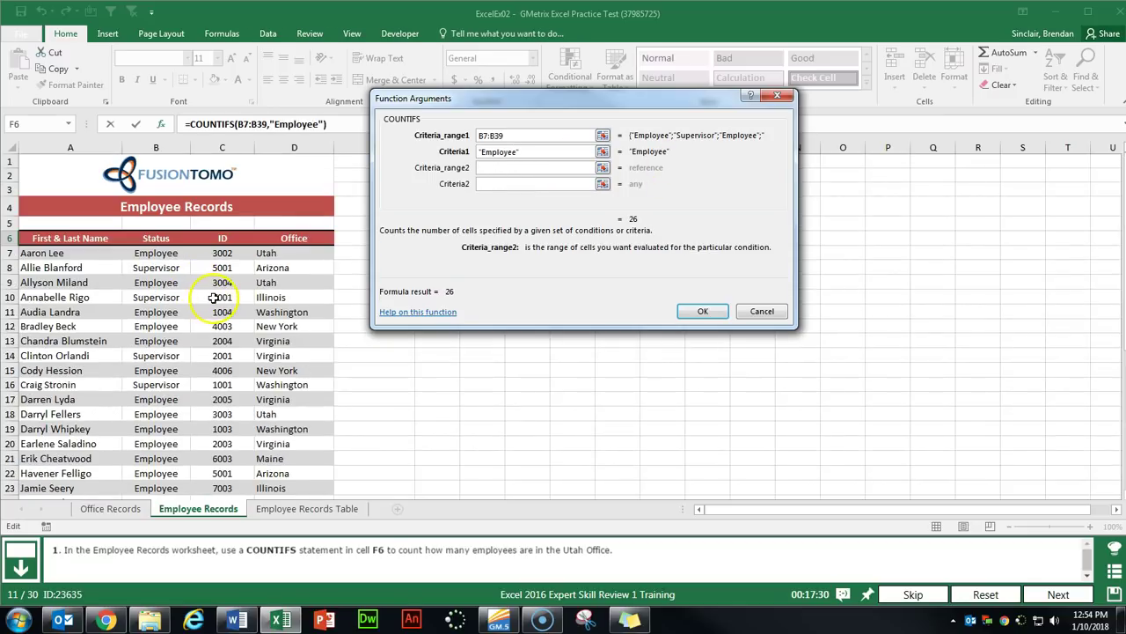
left_click(303, 252)
key("ctrl+shift+Down")
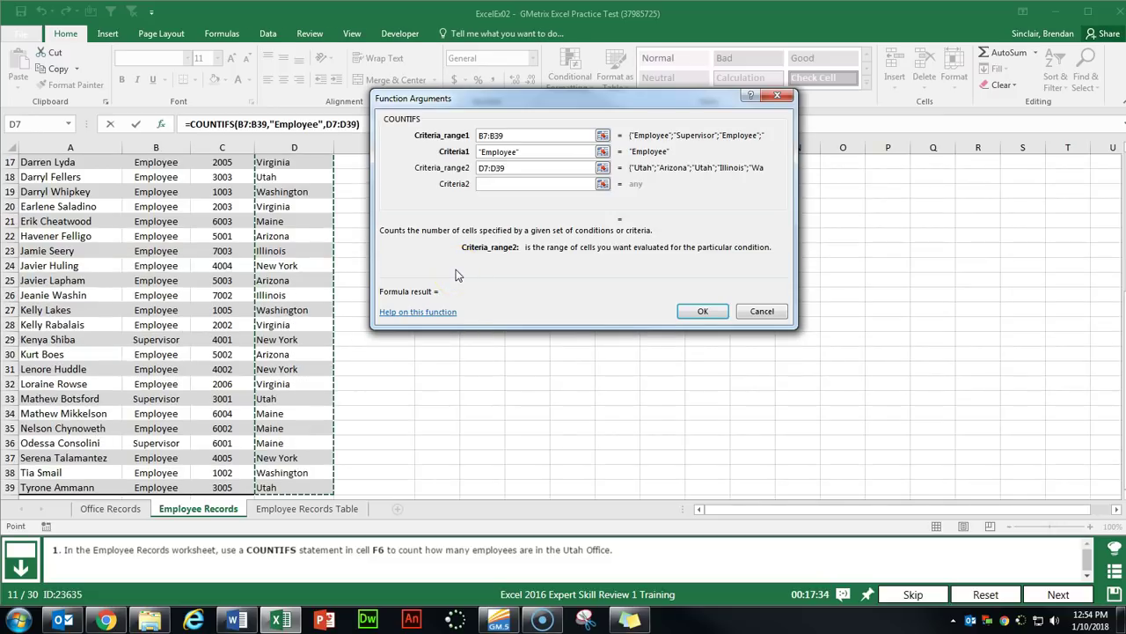
left_click(500, 188)
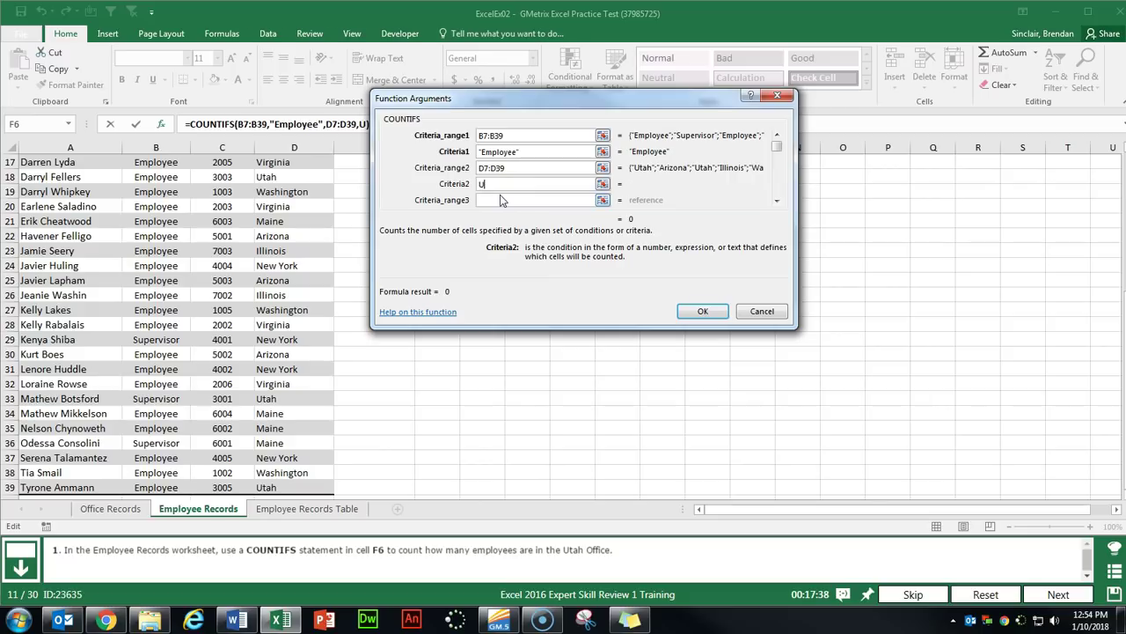
left_click(696, 309)
scroll(692, 305, "up", 1)
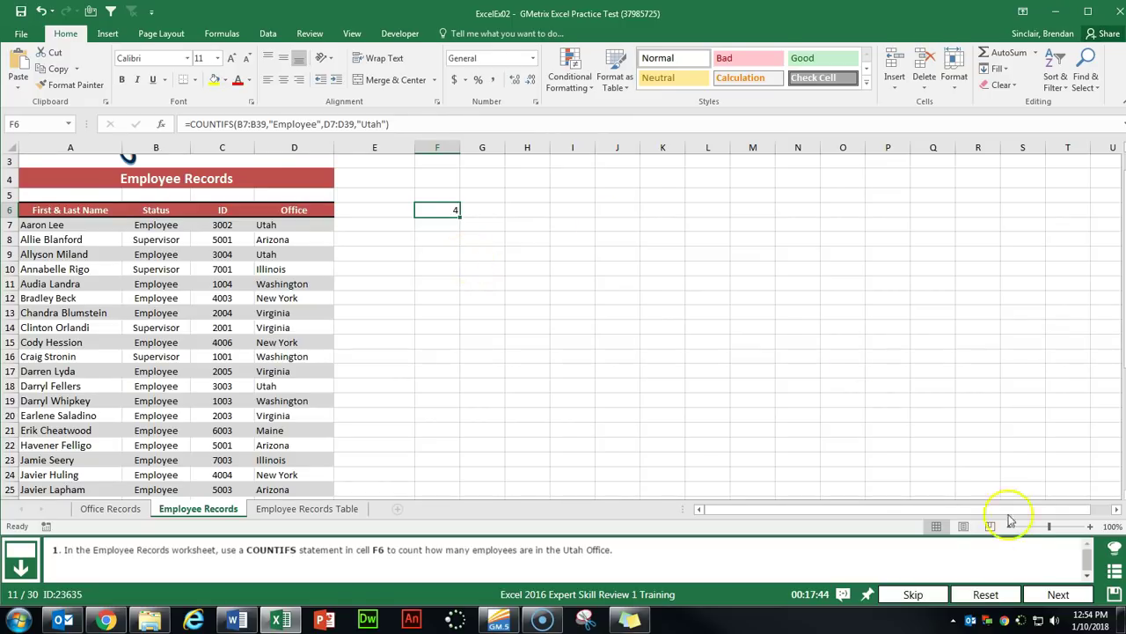
left_click(1059, 594)
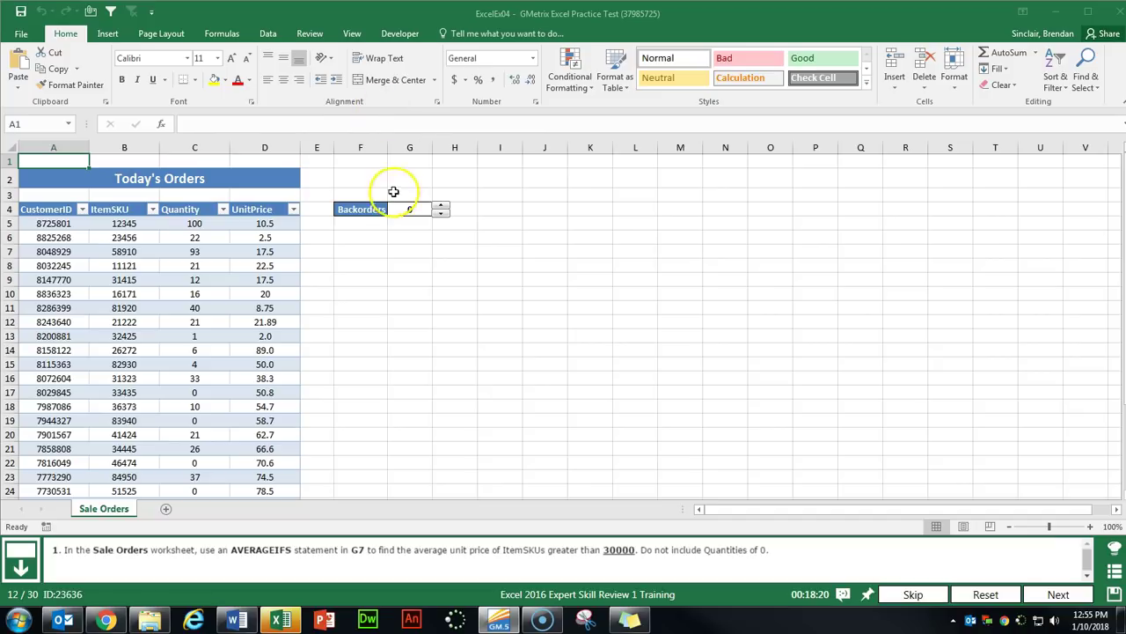
Select G7 and open the AVERAGEIFS Function Arguments dialog.
left_click(411, 251)
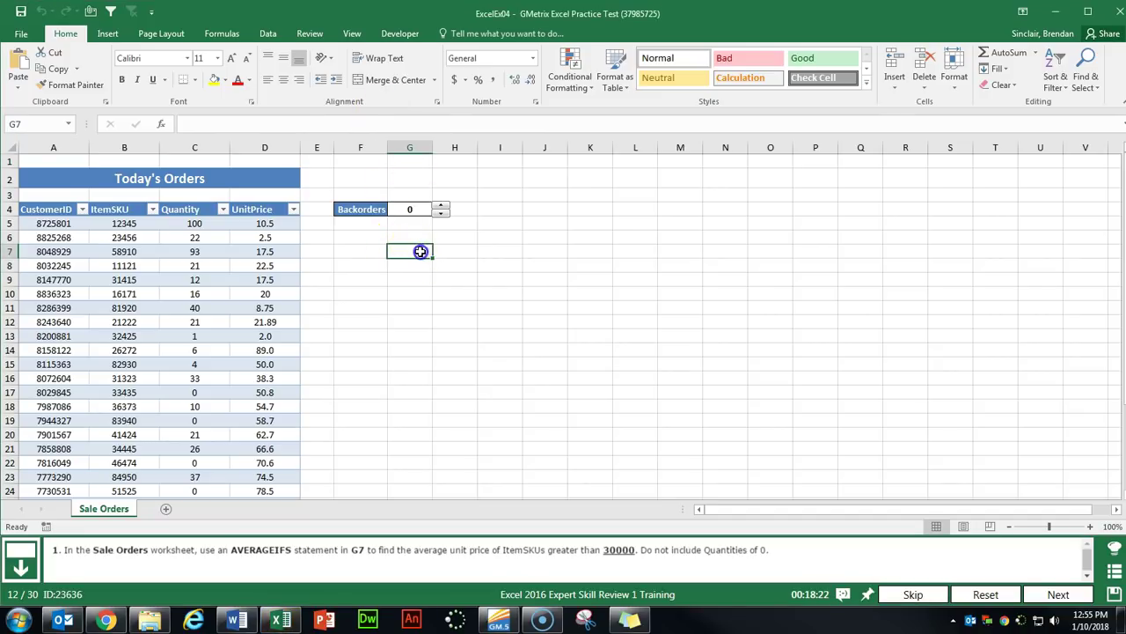
left_click(161, 124)
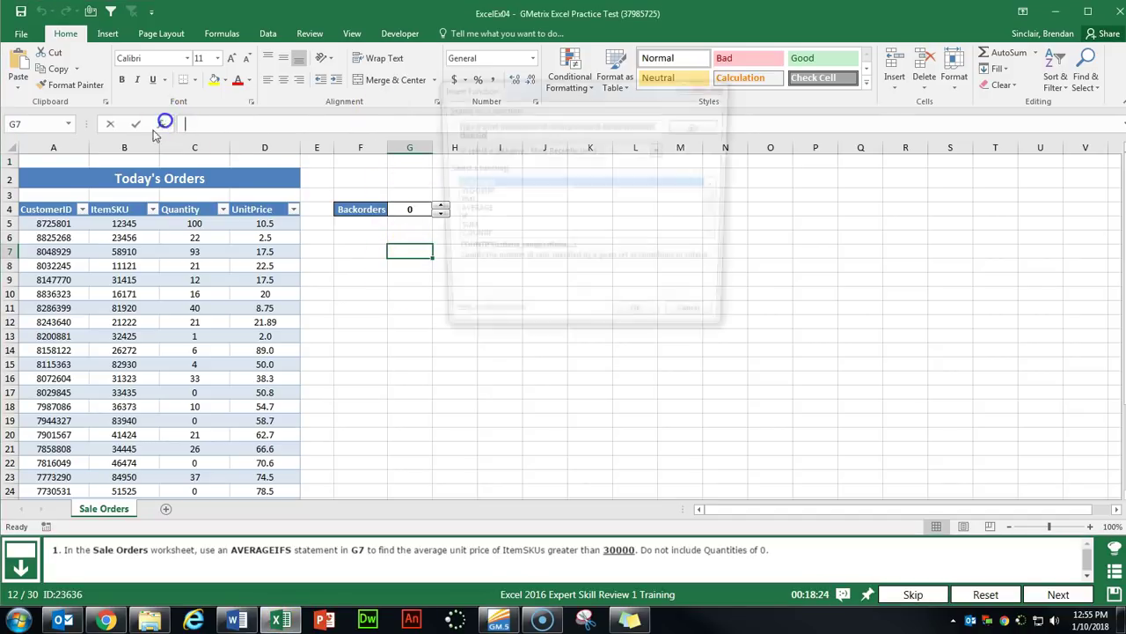
type("ave")
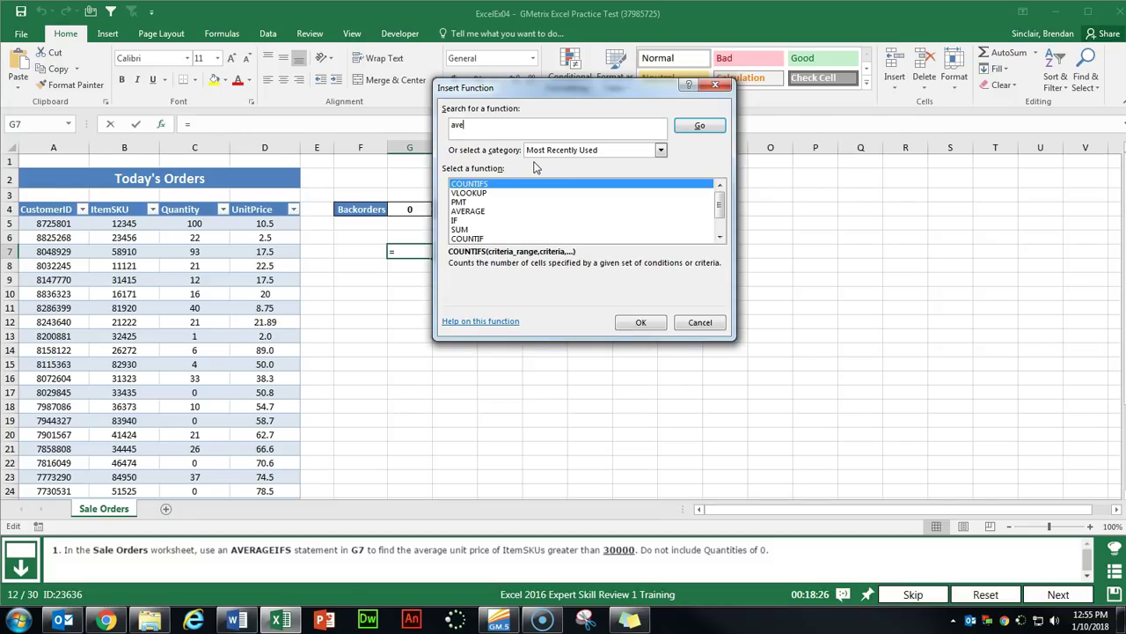
type("rageifs")
key("Return")
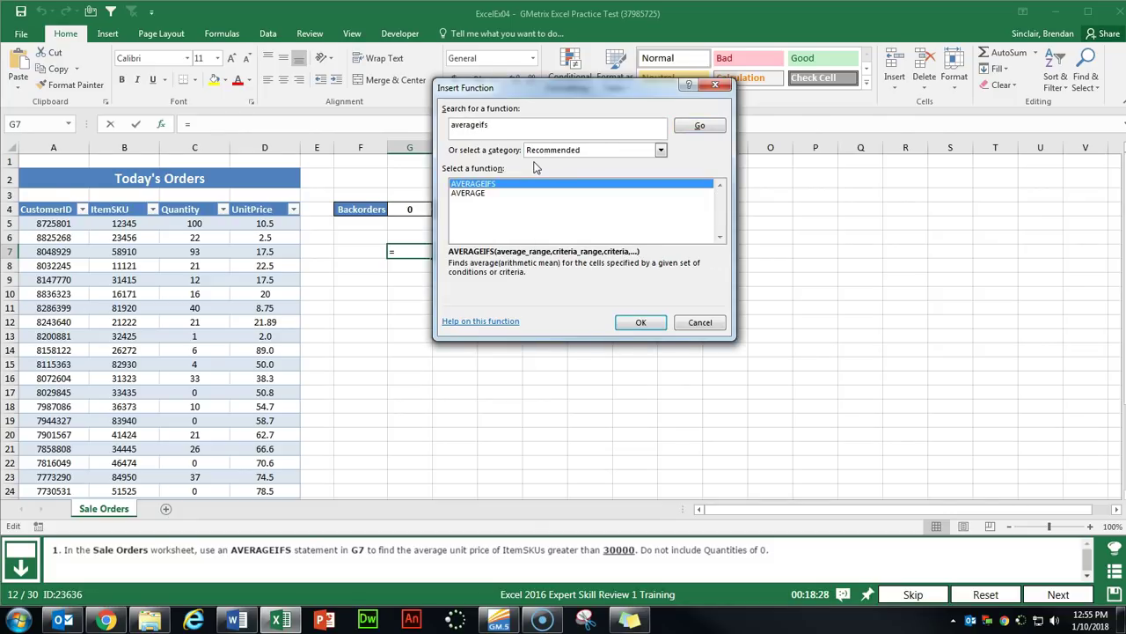
left_click(641, 324)
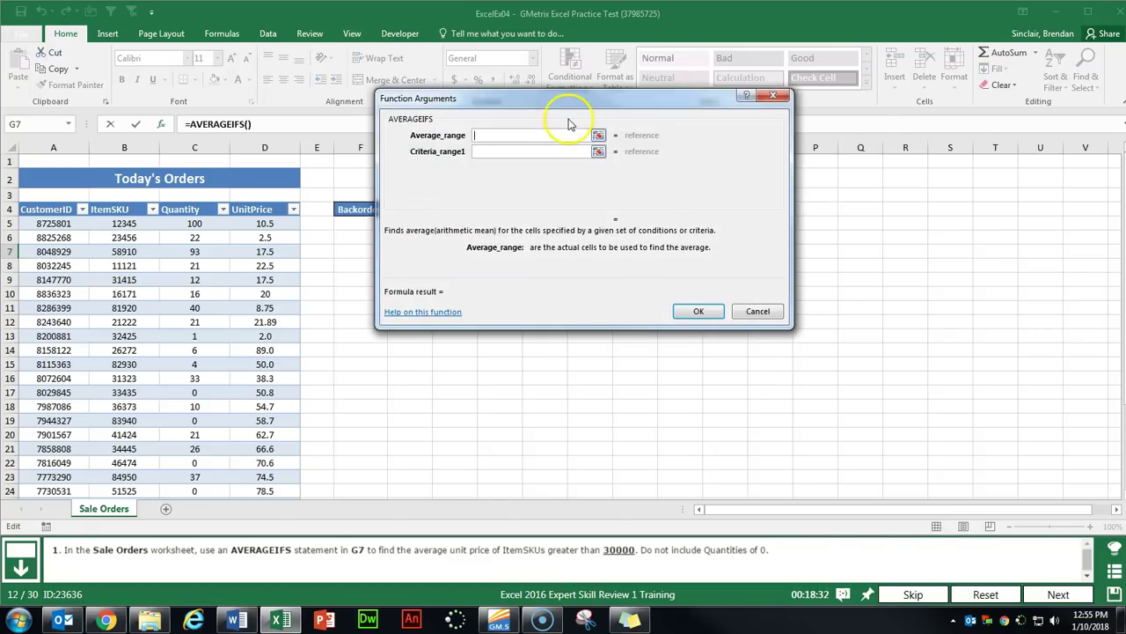
left_click_drag(569, 104, 613, 103)
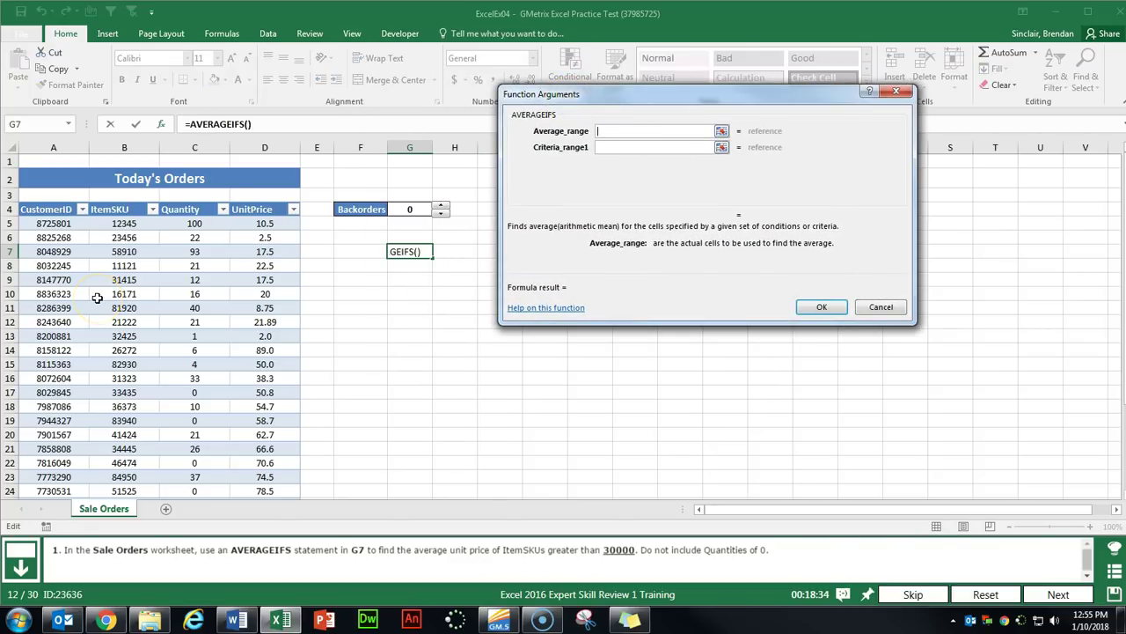
Set the average range to D5:D24 and criteria range B5:B24 with ">30000".
left_click(262, 222)
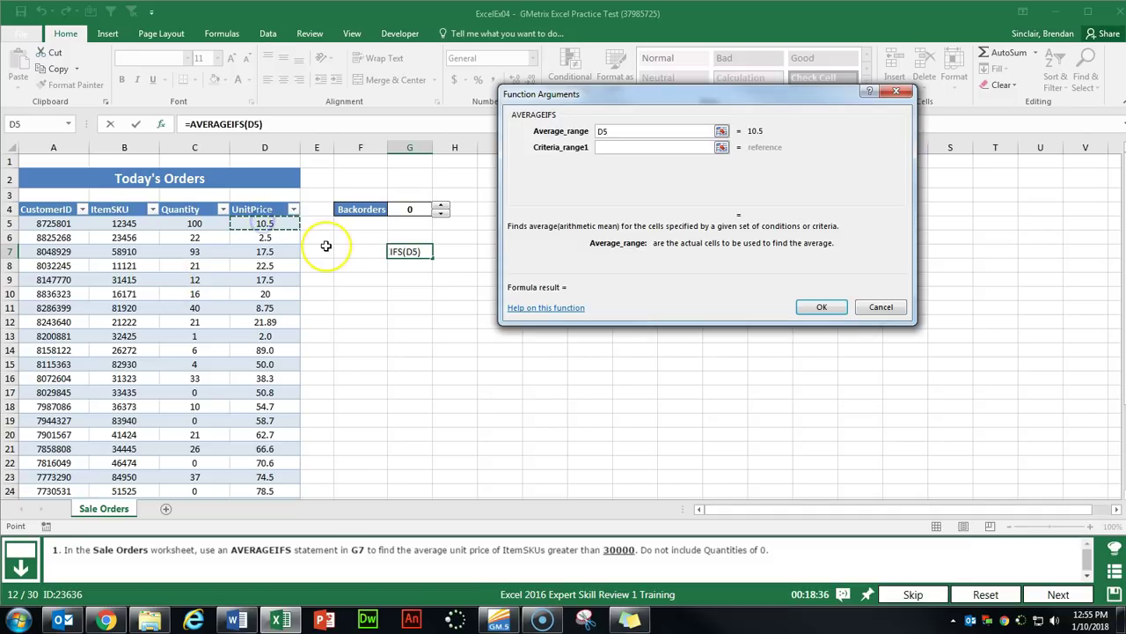
key("ctrl+shift+Down")
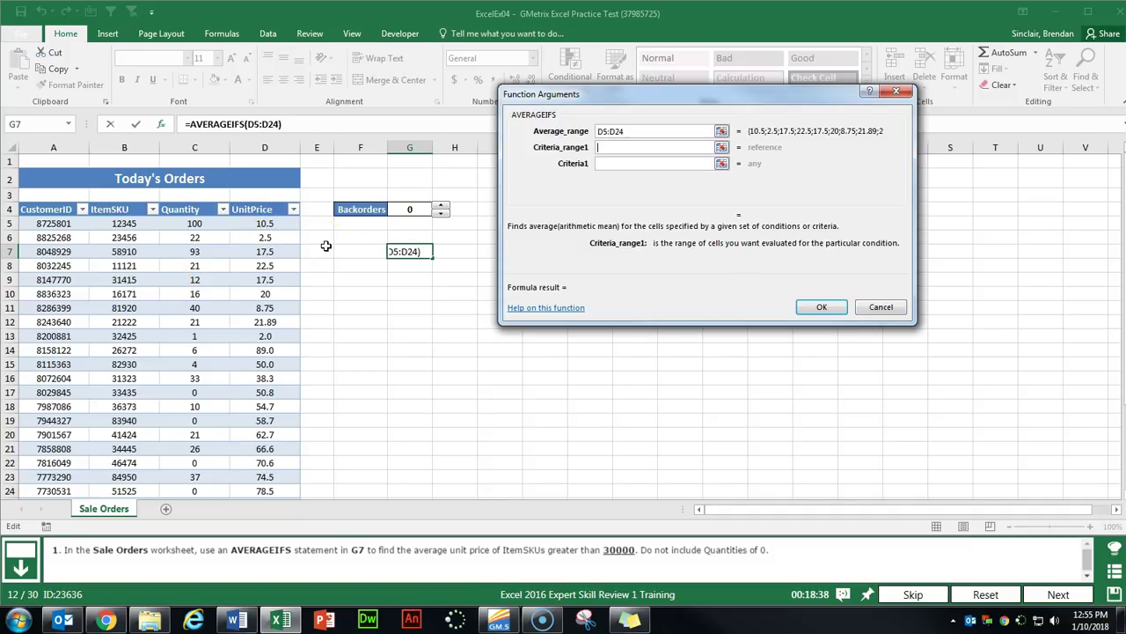
left_click(634, 147)
left_click(134, 224)
key("ctrl+shift+Down")
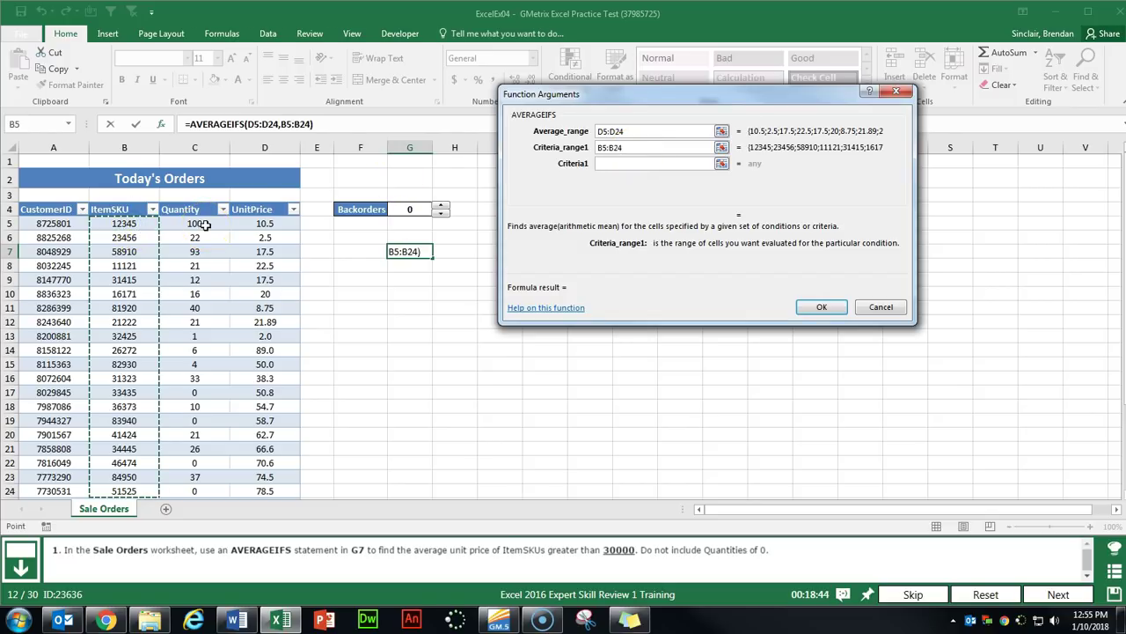
left_click(660, 164)
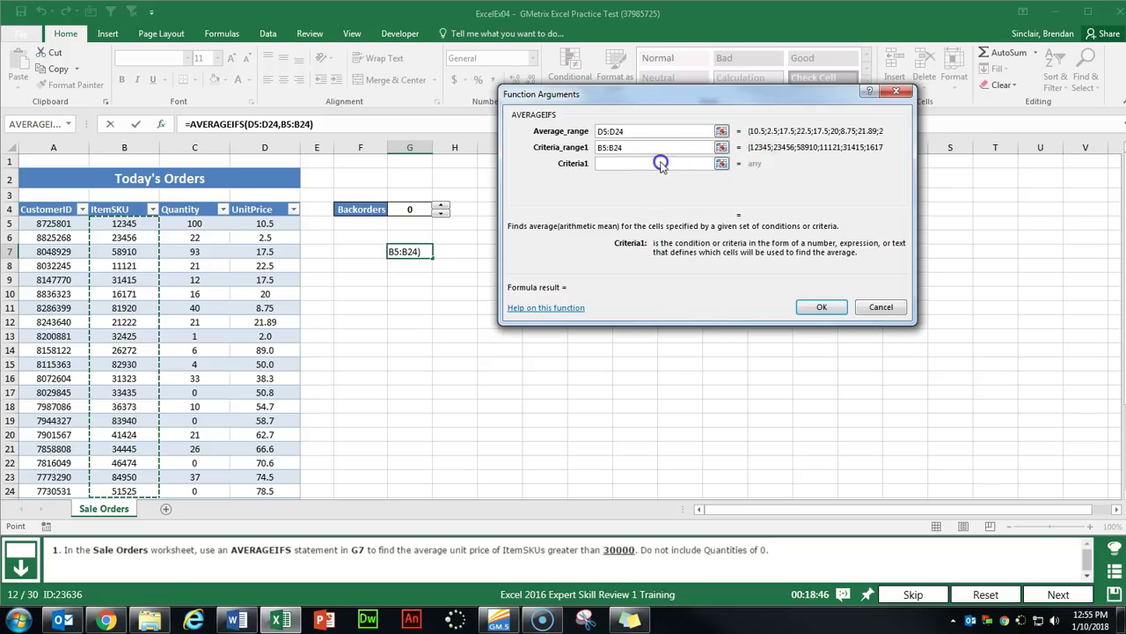
type(">30000")
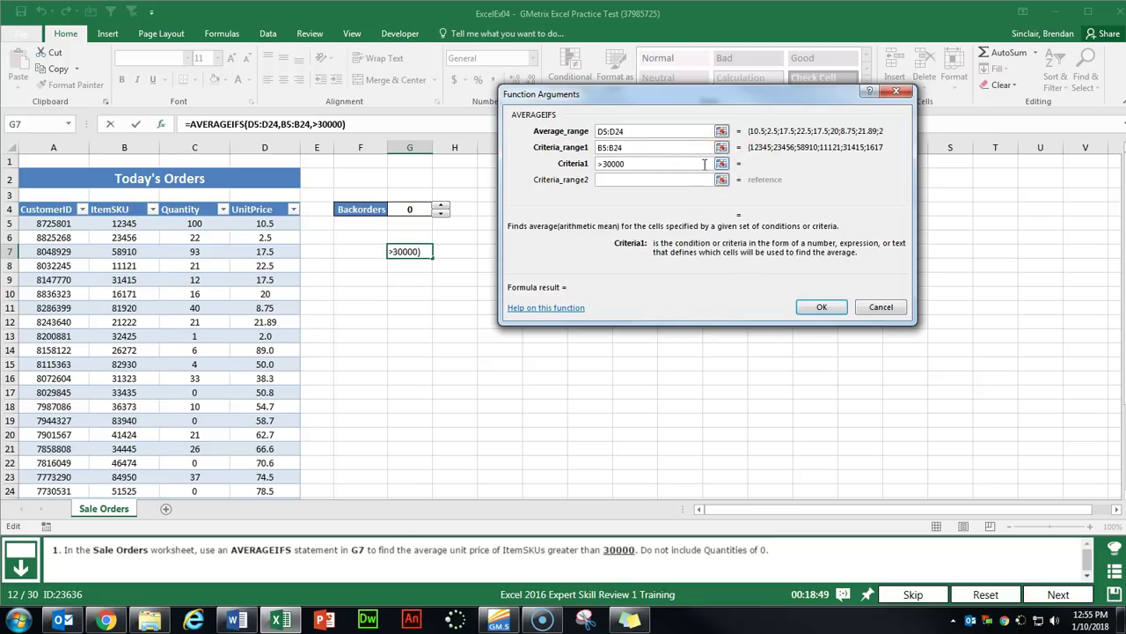
key("Tab")
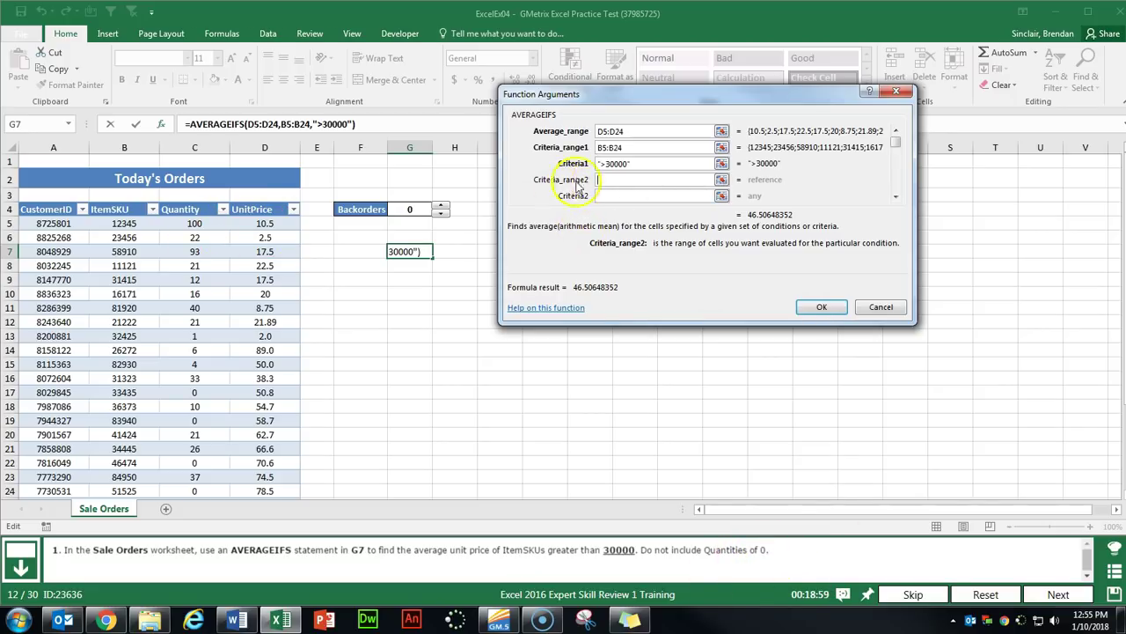
Add criteria range C5:C24 with "<>0" and complete the formula, giving 39.25454.
left_click(194, 206)
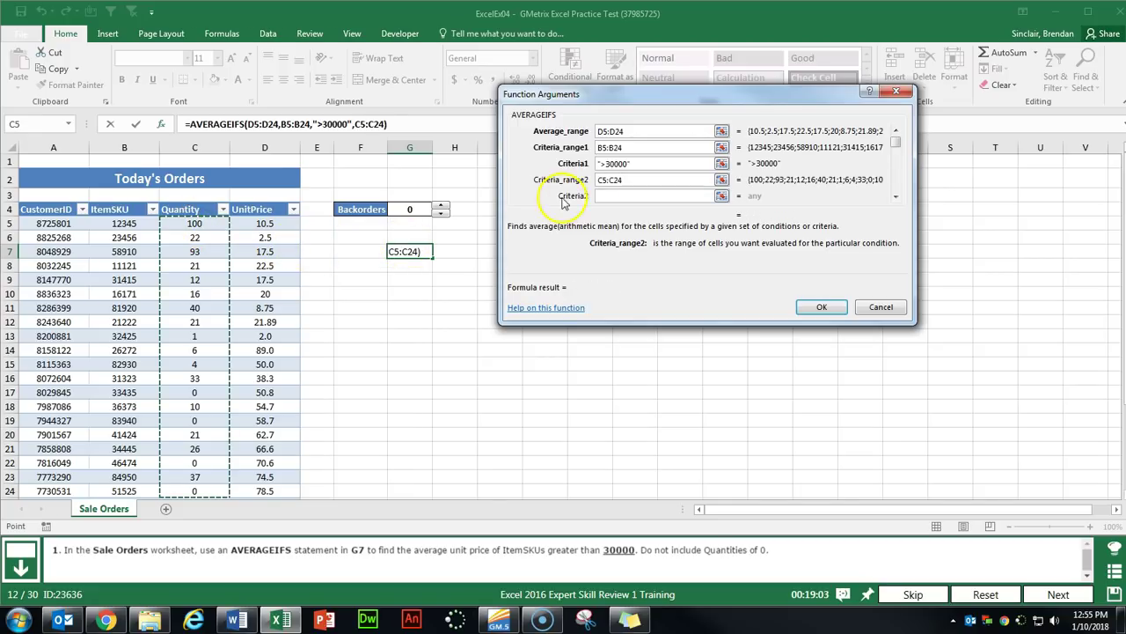
left_click(638, 198)
type("<>0")
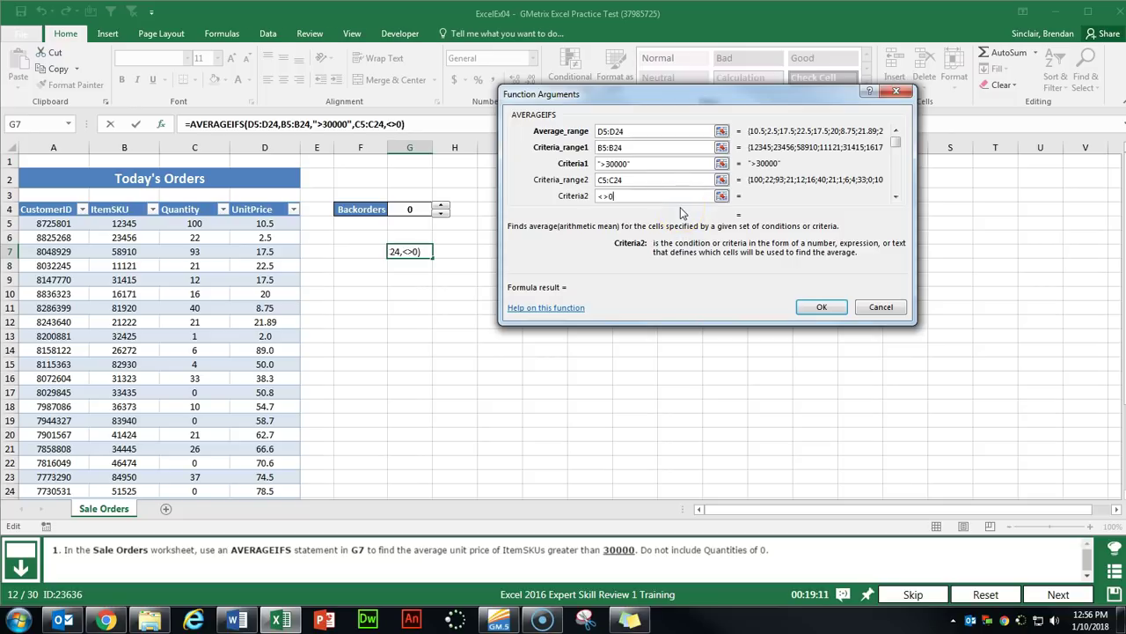
key("Tab")
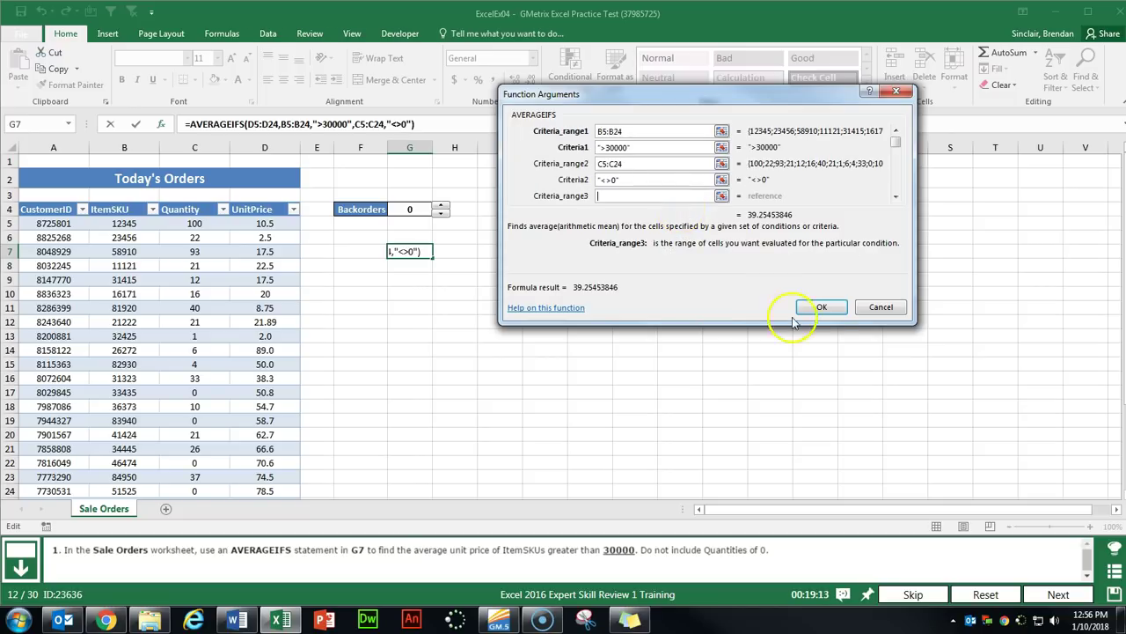
left_click(822, 308)
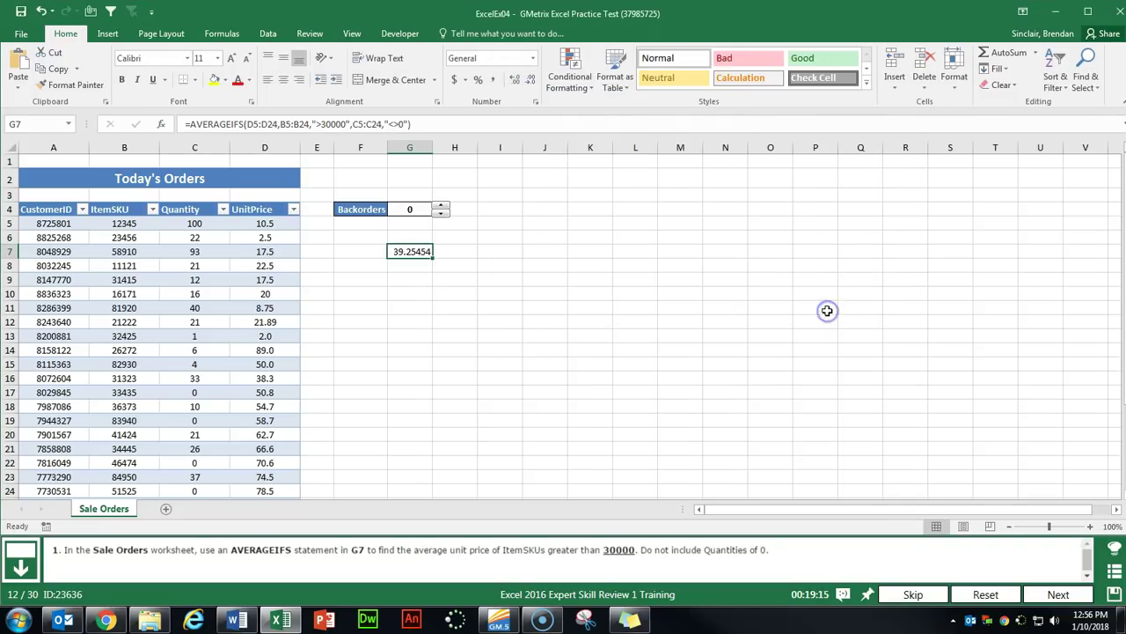
Move to the next question and open the SUMIFS Function Arguments for cell F7.
left_click(1059, 595)
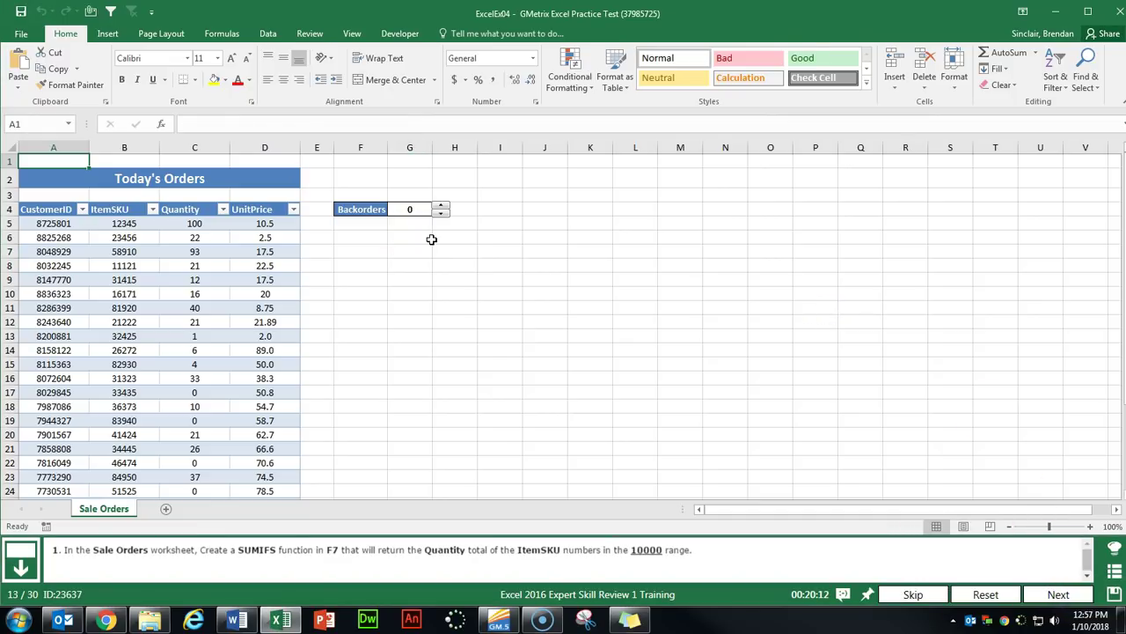
left_click(361, 252)
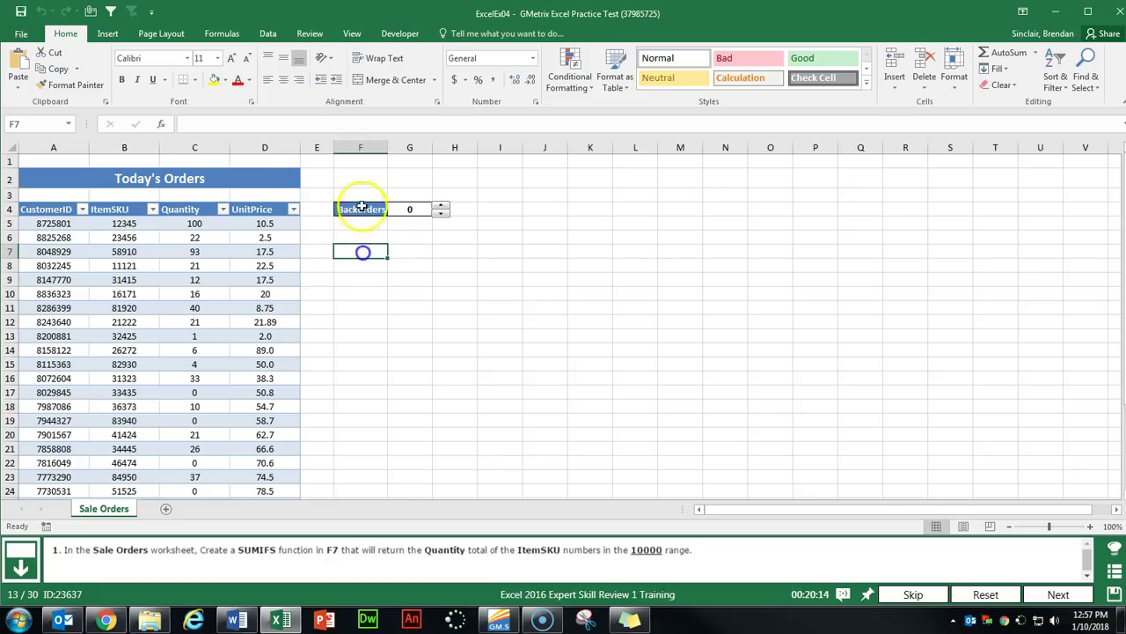
left_click(162, 127)
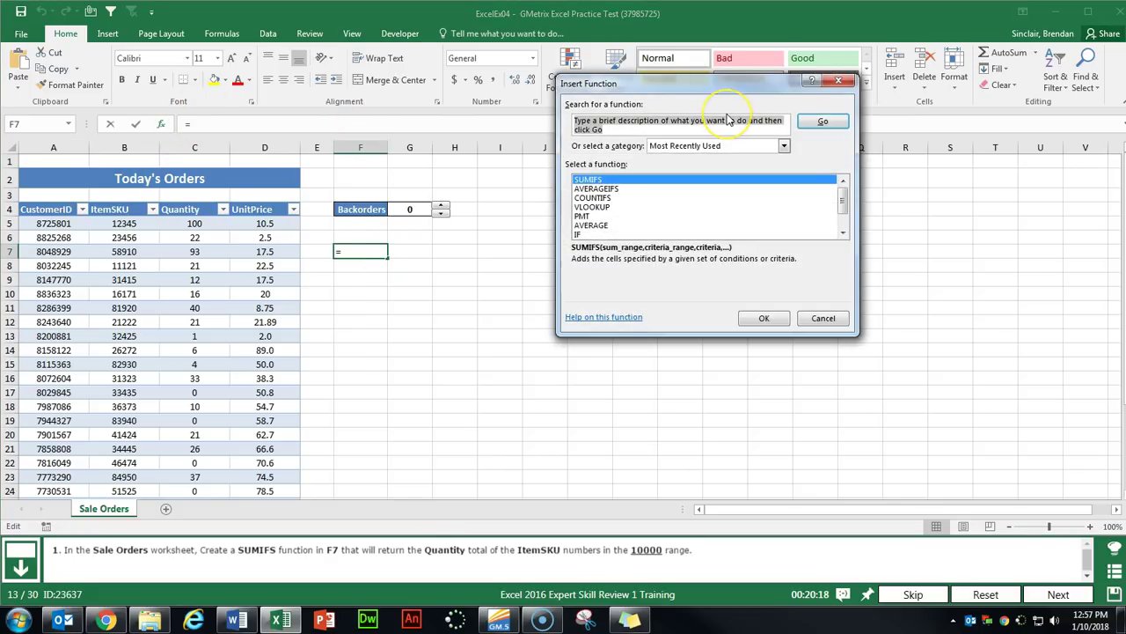
type("sumifs")
key("Return")
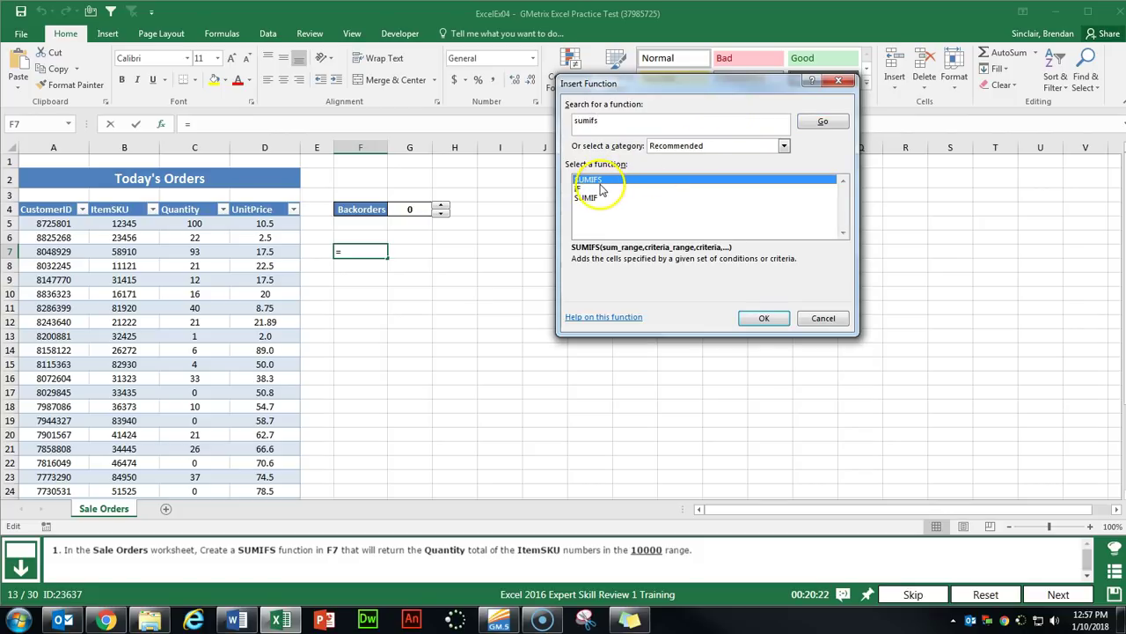
left_click(761, 318)
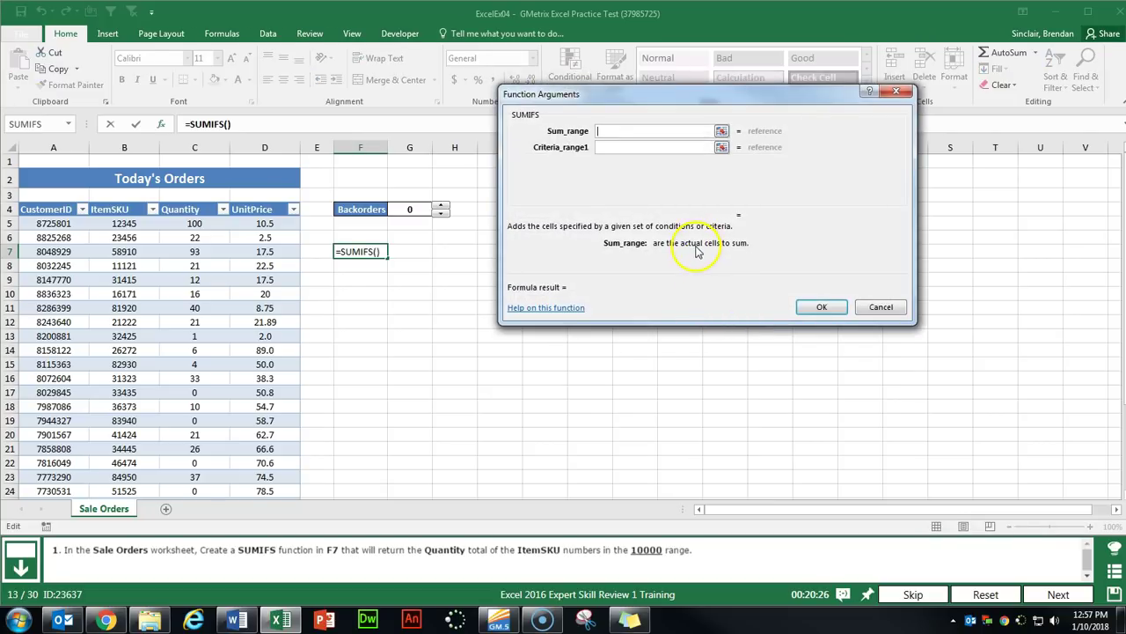
Set the sum range to C5:C24 and criteria range B5:B24 with ">10000".
left_click(194, 223)
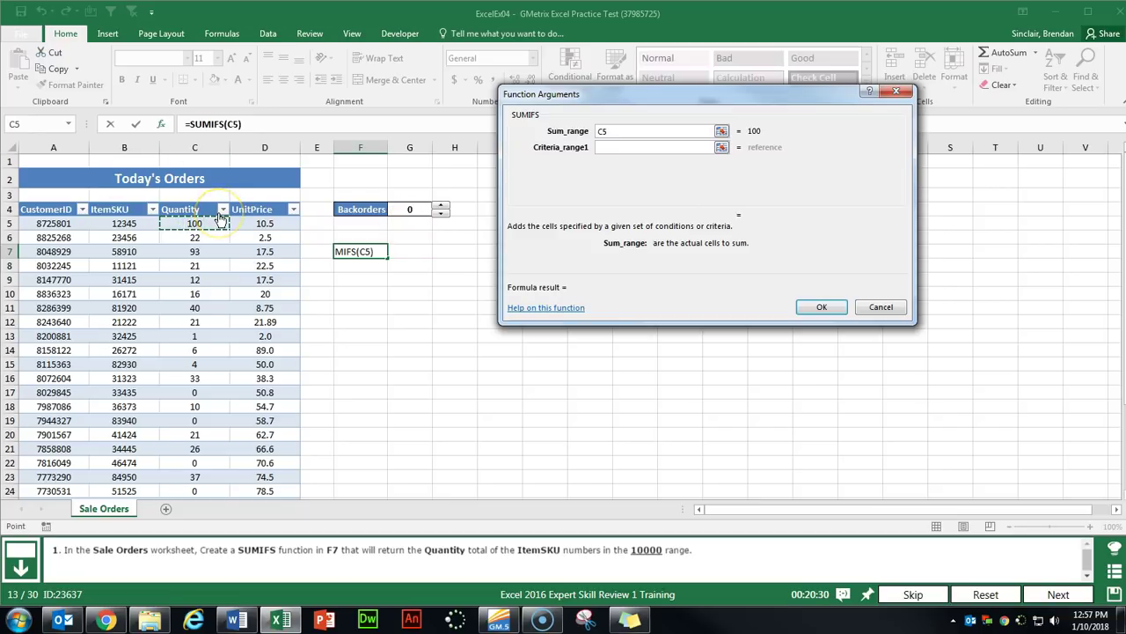
key("ctrl+shift+Down")
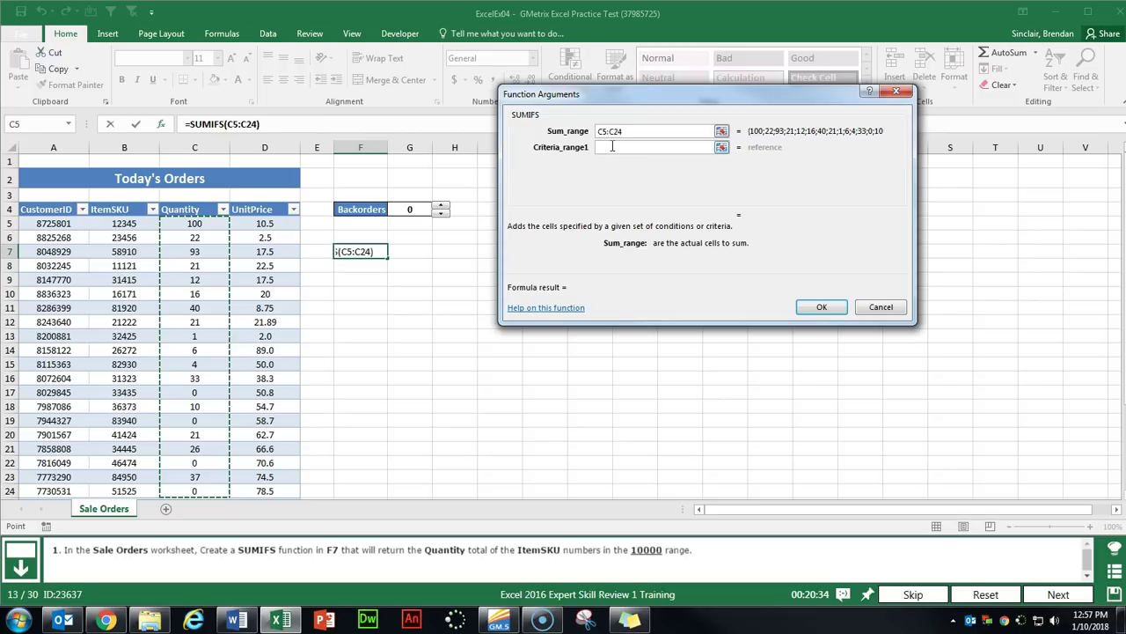
left_click(612, 147)
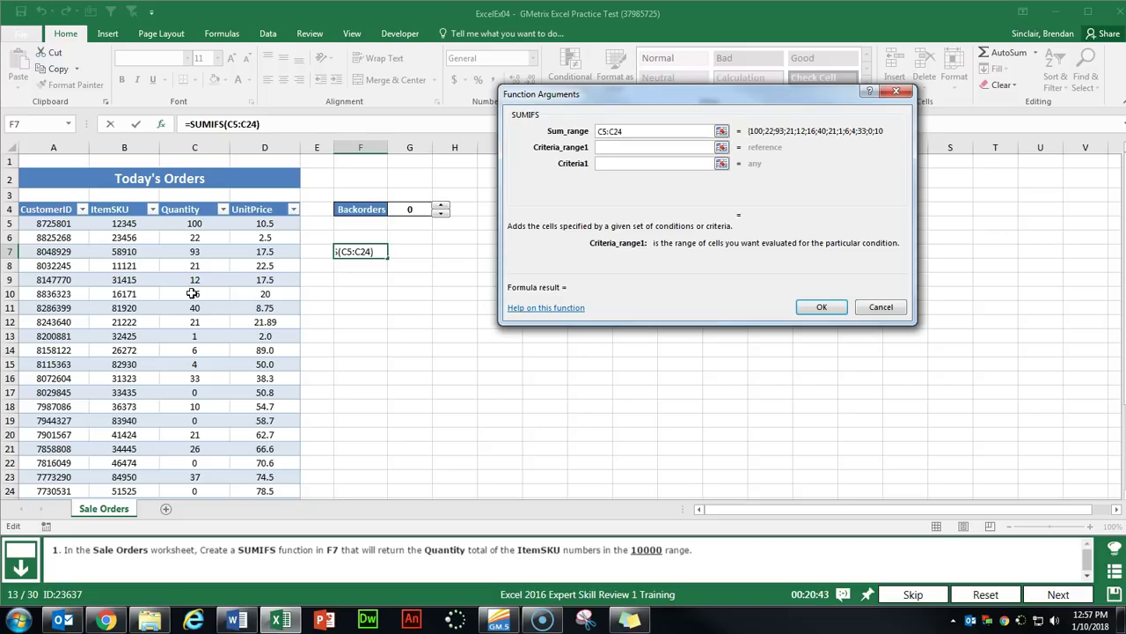
left_click(119, 224)
key("ctrl+shift+Down")
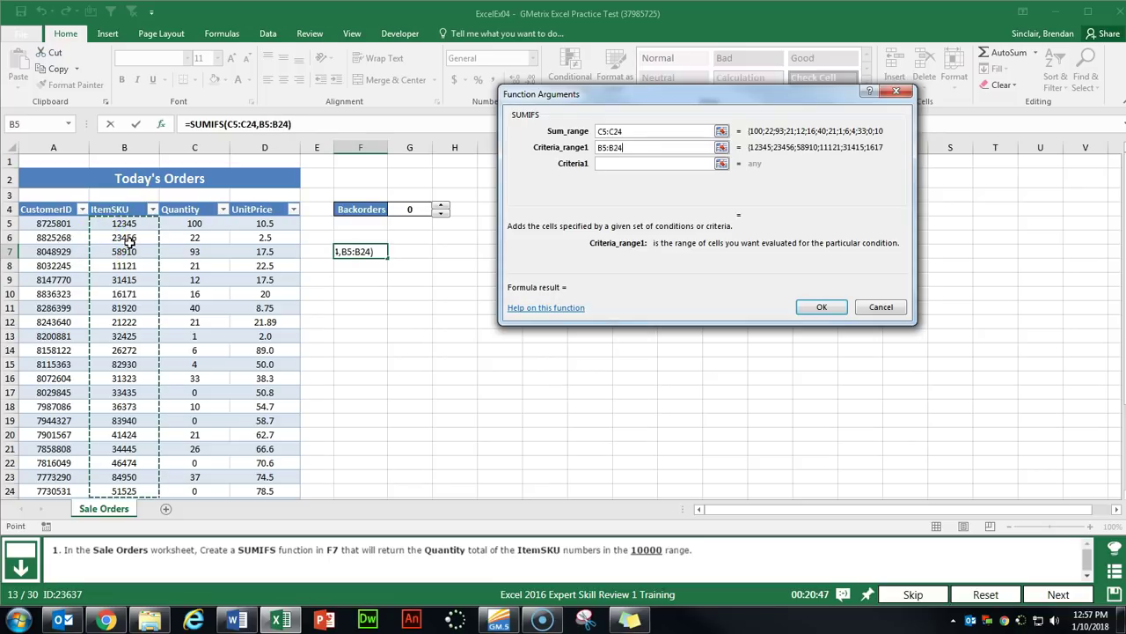
left_click(620, 164)
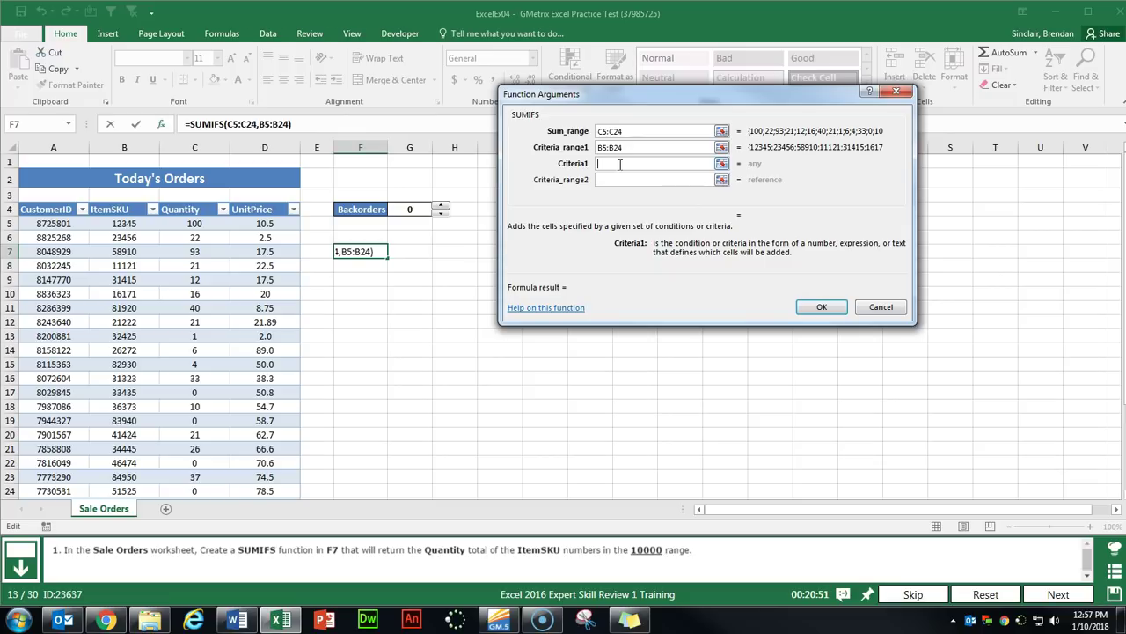
type(">10000")
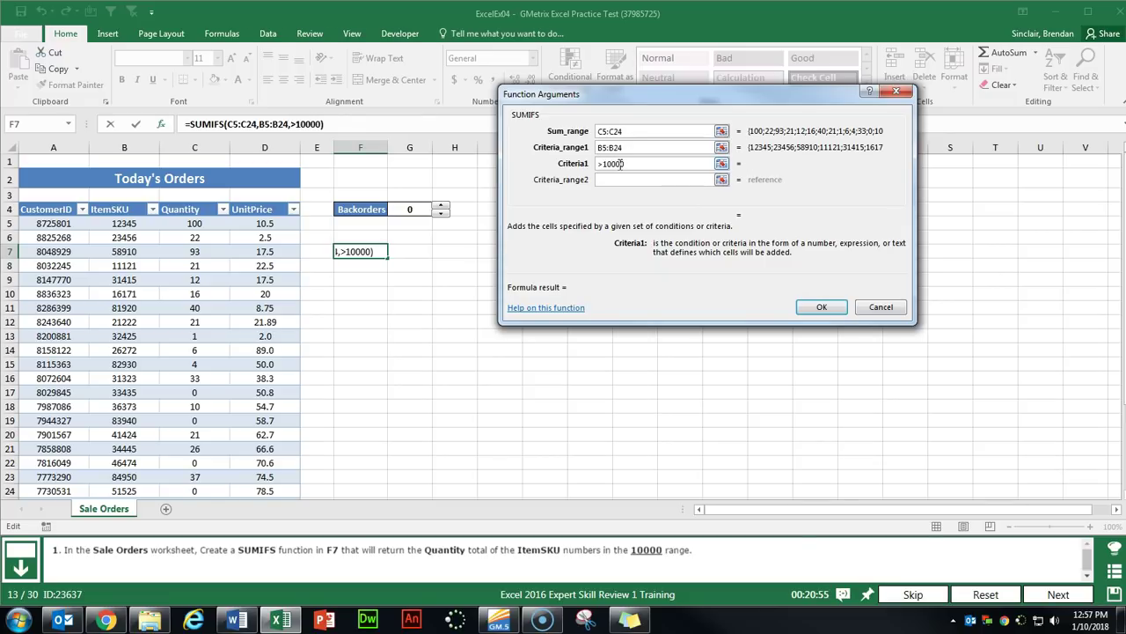
key("Tab")
Add a second B5:B24 criterion "<20000" and complete the SUMIFS, totalling 137.
left_click(125, 224)
key("ctrl+shift+Down")
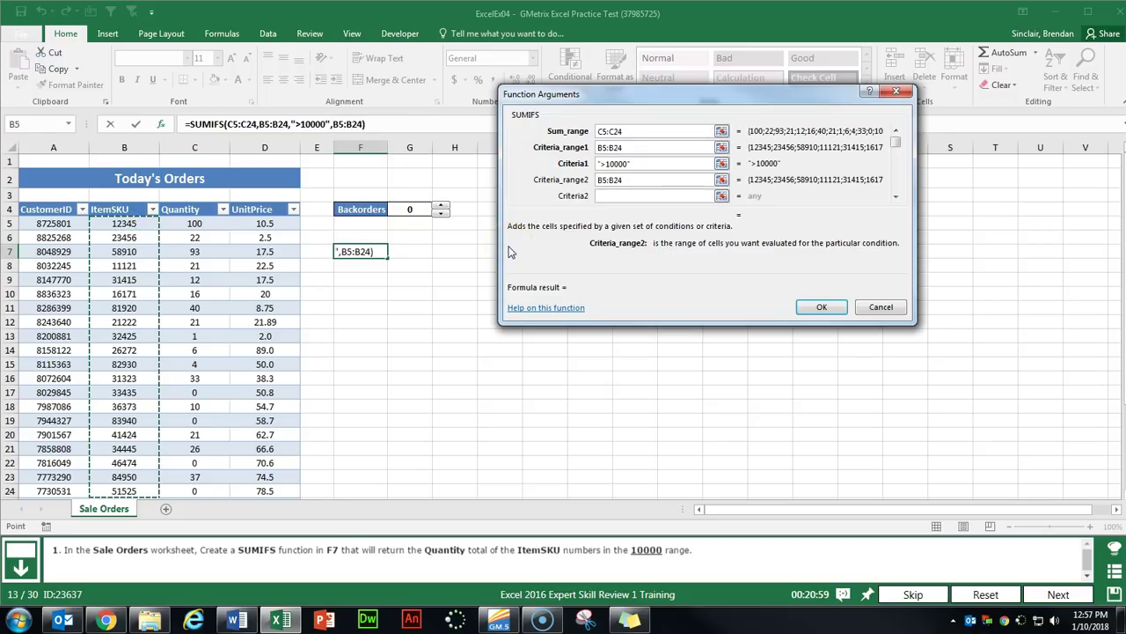
key("Tab")
type("<")
type("10")
type("00")
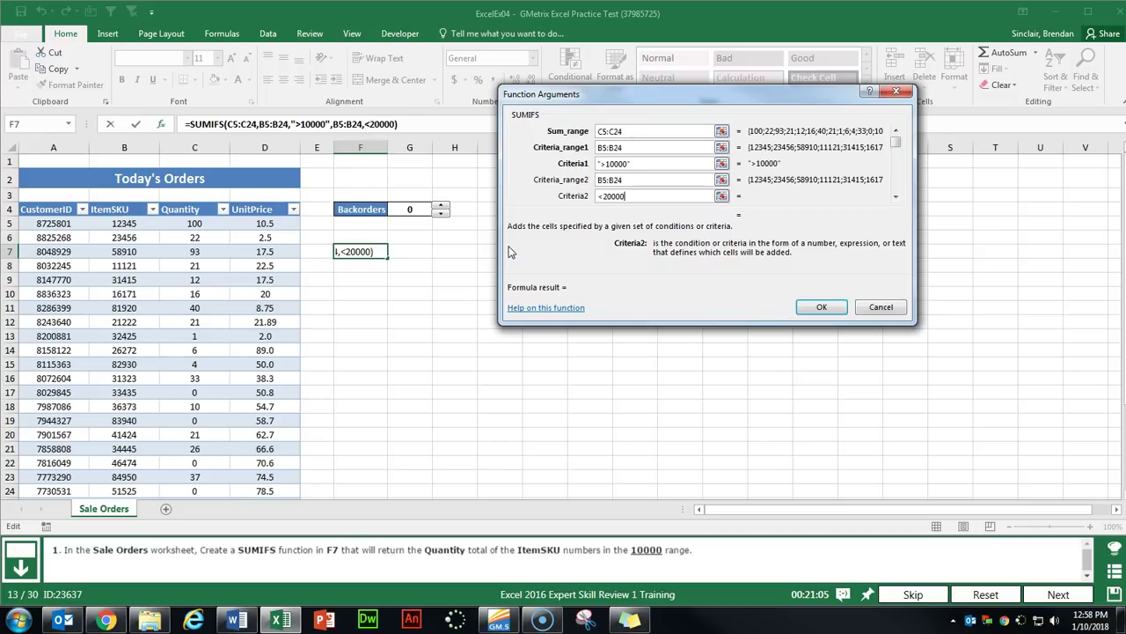
type("0")
key("Tab")
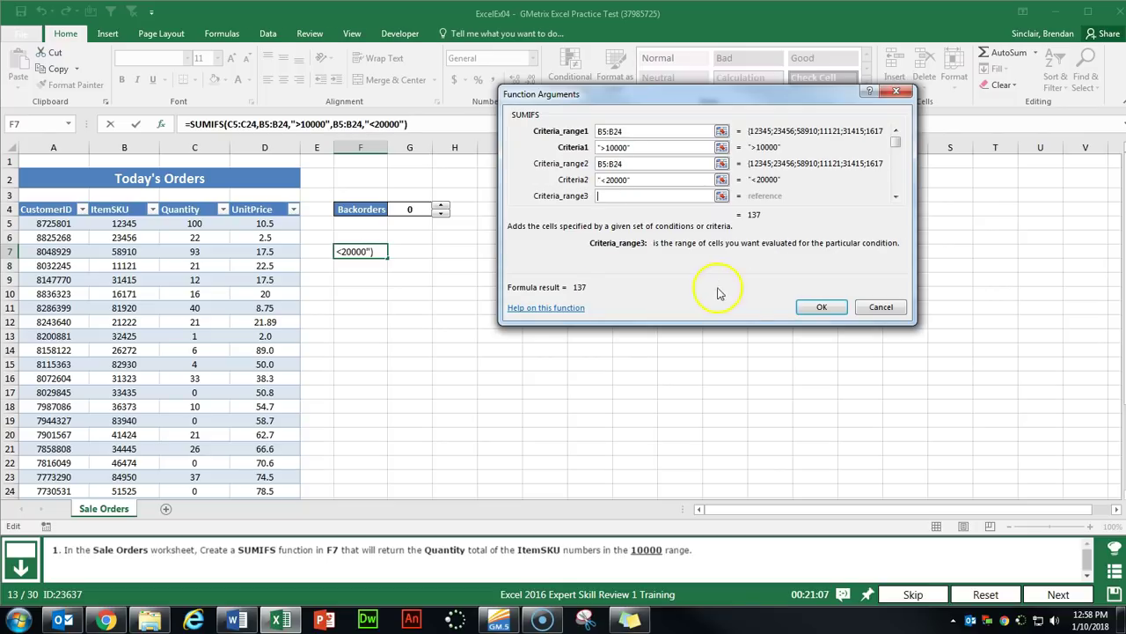
left_click(818, 305)
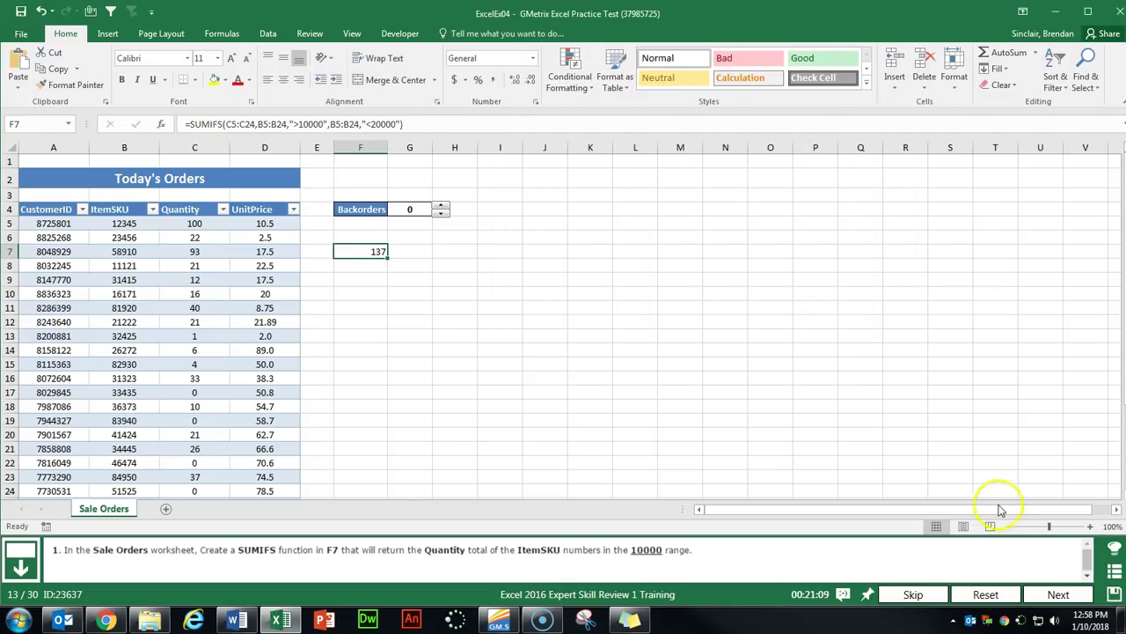
On the next task, select F7 on Employee Records and open the COUNTIF arguments.
left_click(1059, 594)
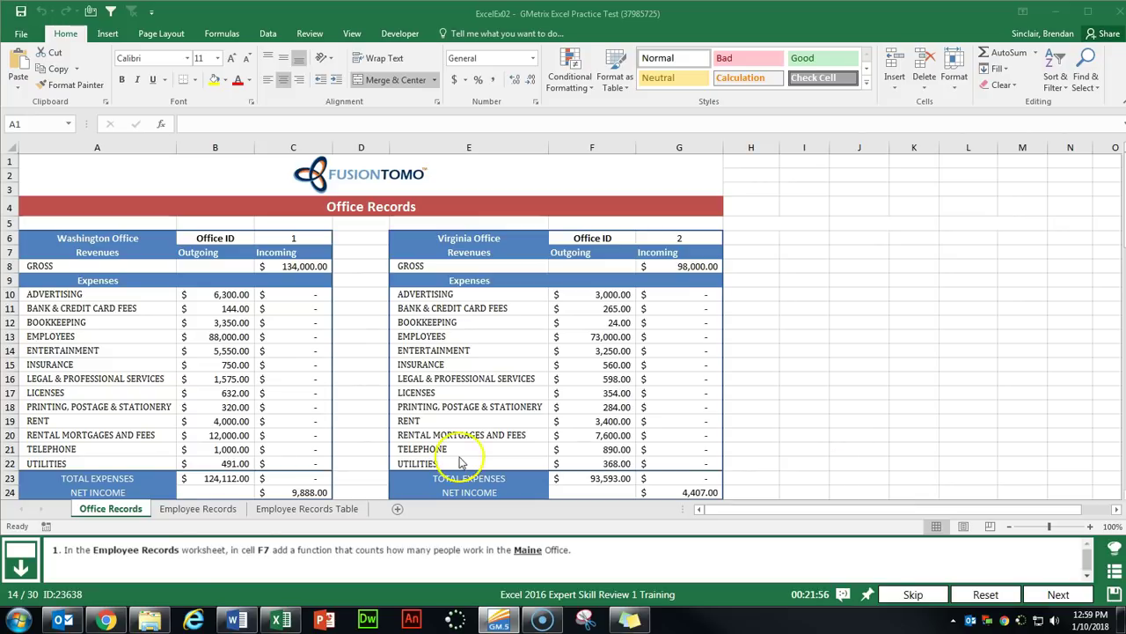
left_click(198, 509)
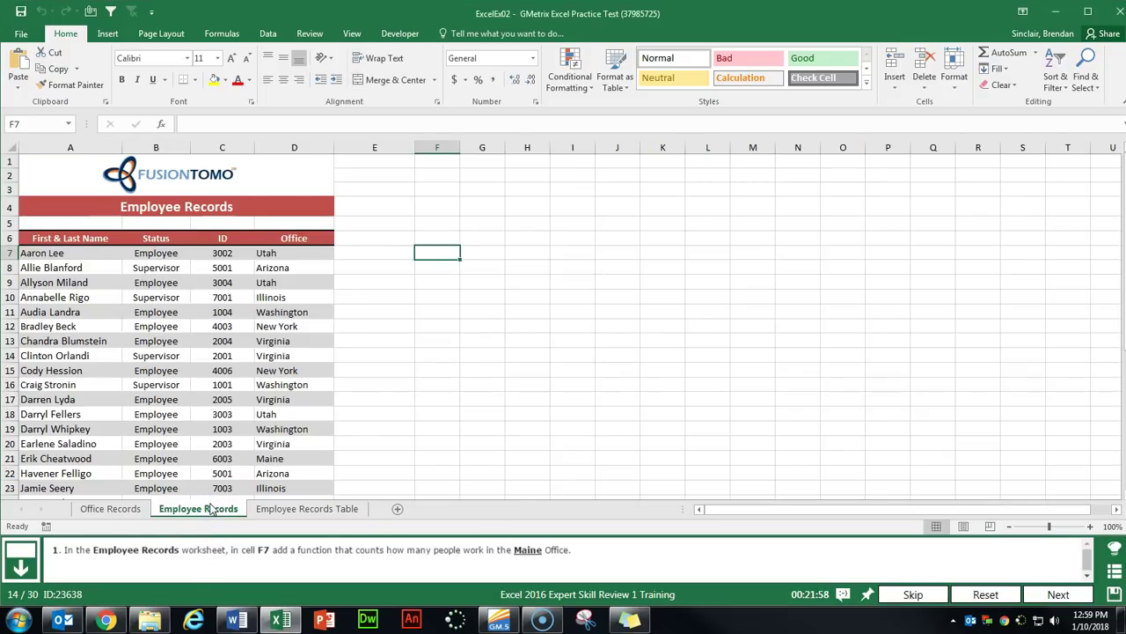
left_click(442, 253)
left_click(164, 126)
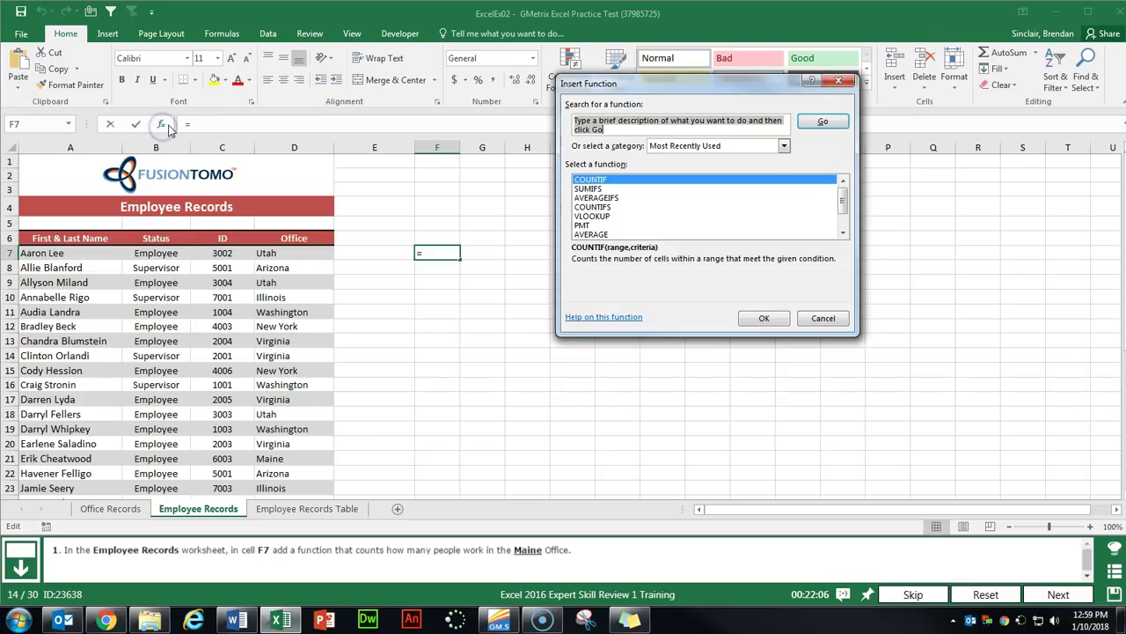
left_click(605, 129)
type("countif")
key("Return")
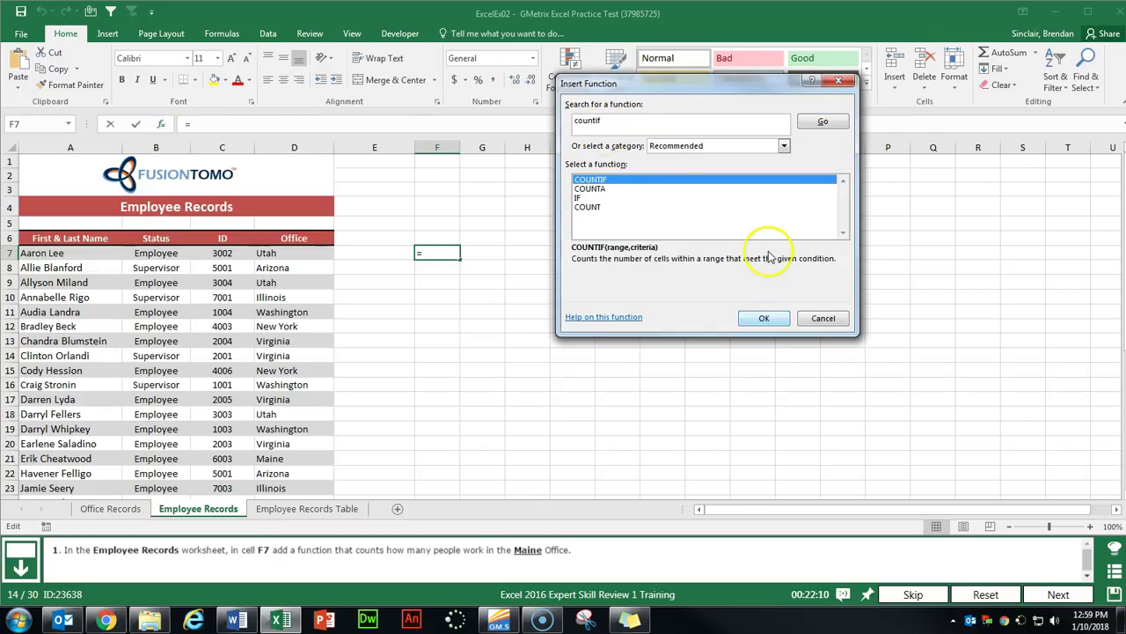
left_click(762, 318)
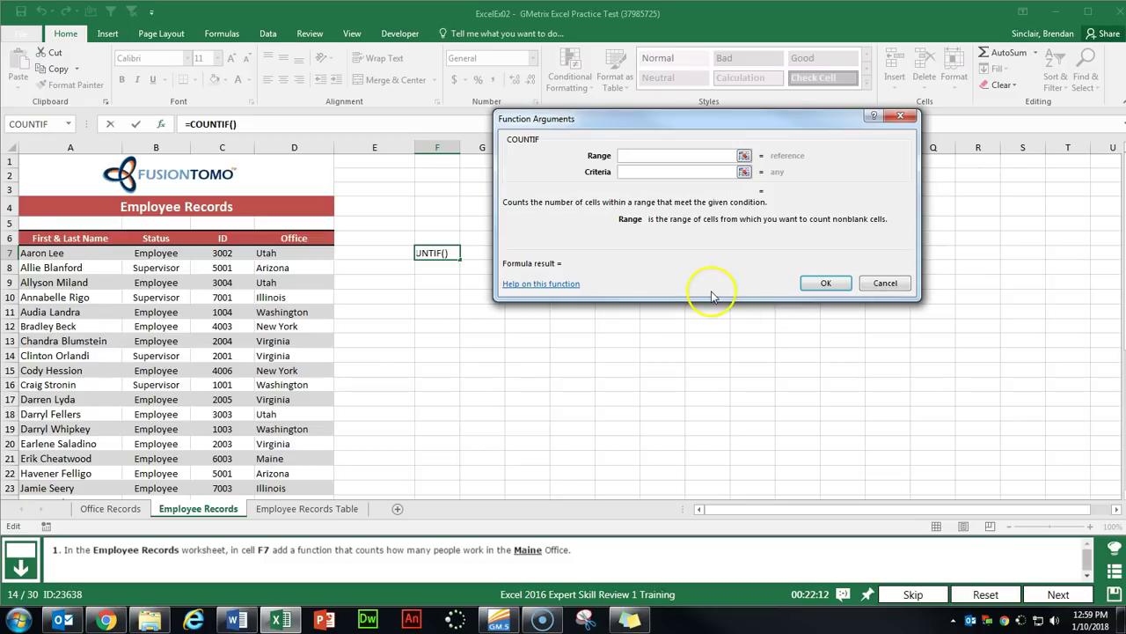
Count range D7:D39 with criterion Maine, returning 4, then advance to the next task.
left_click(273, 253)
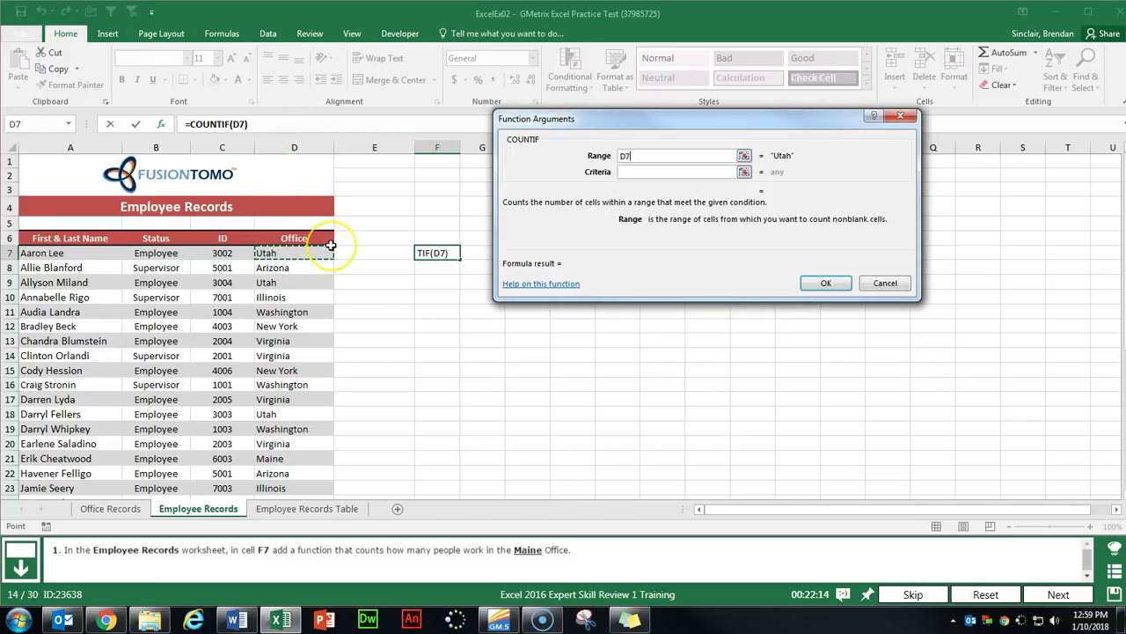
key("ctrl+shift+Down")
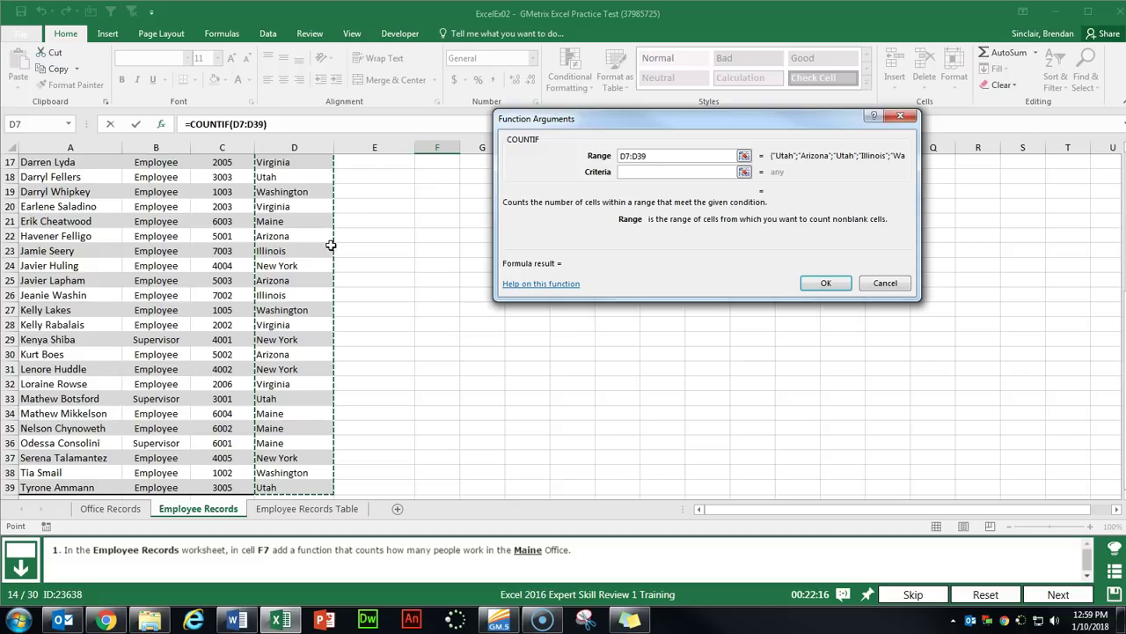
key("Tab")
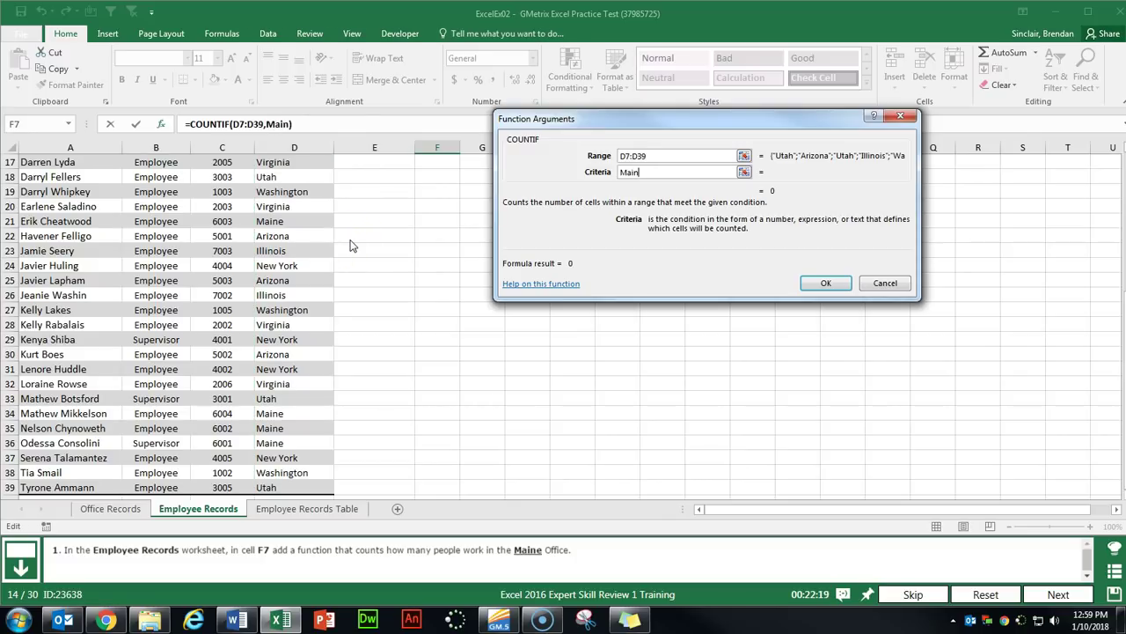
type("Maine")
key("Return")
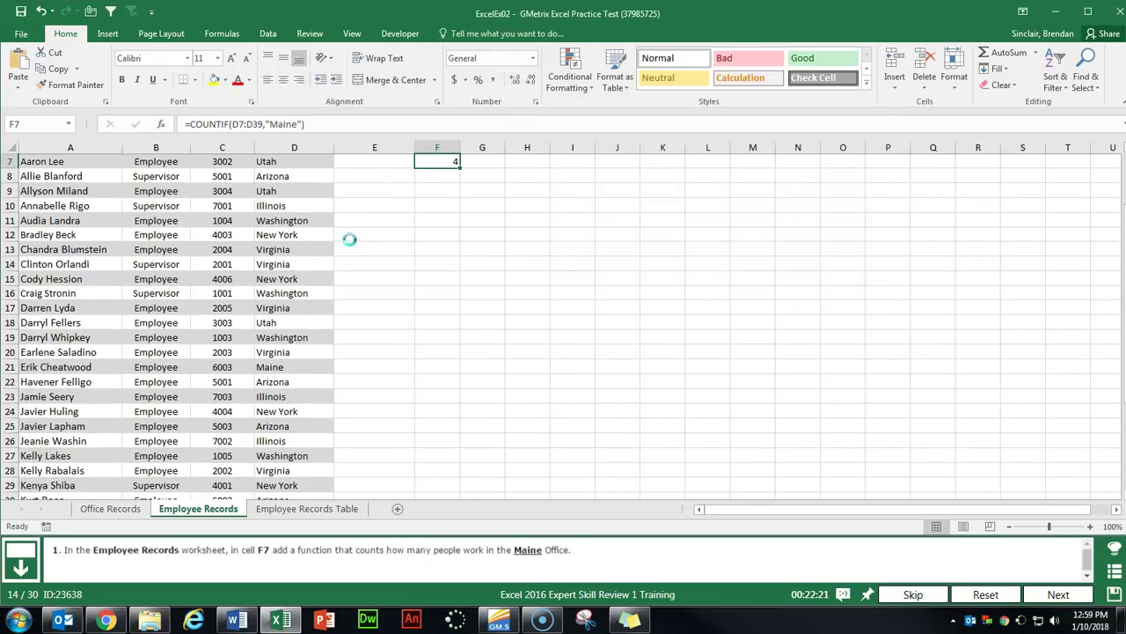
scroll(405, 244, "up", 2)
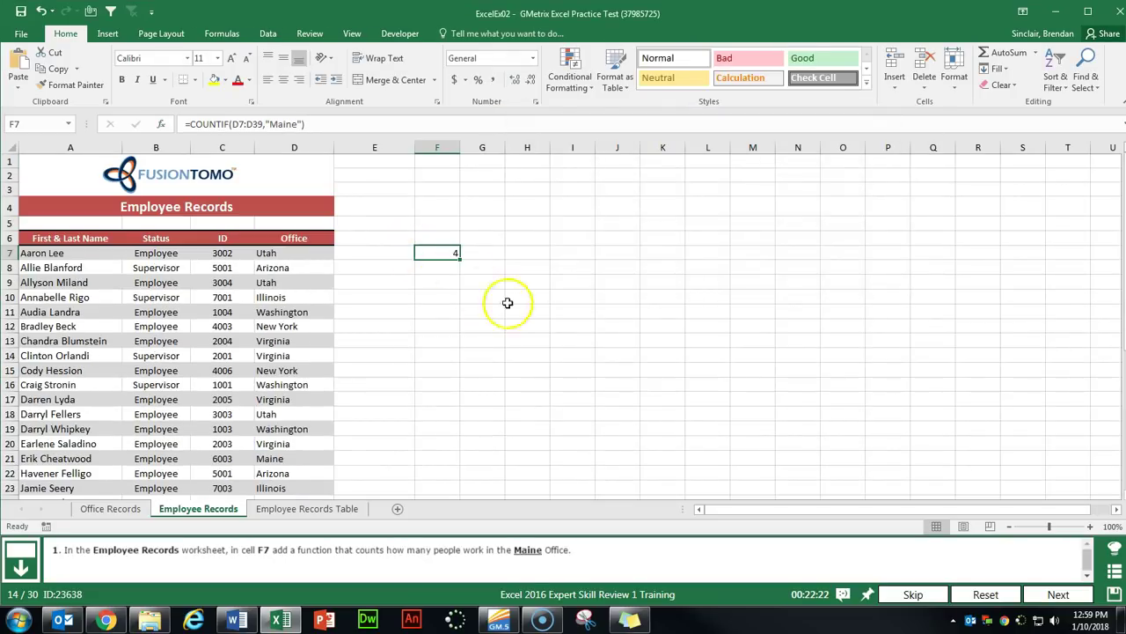
left_click(1059, 594)
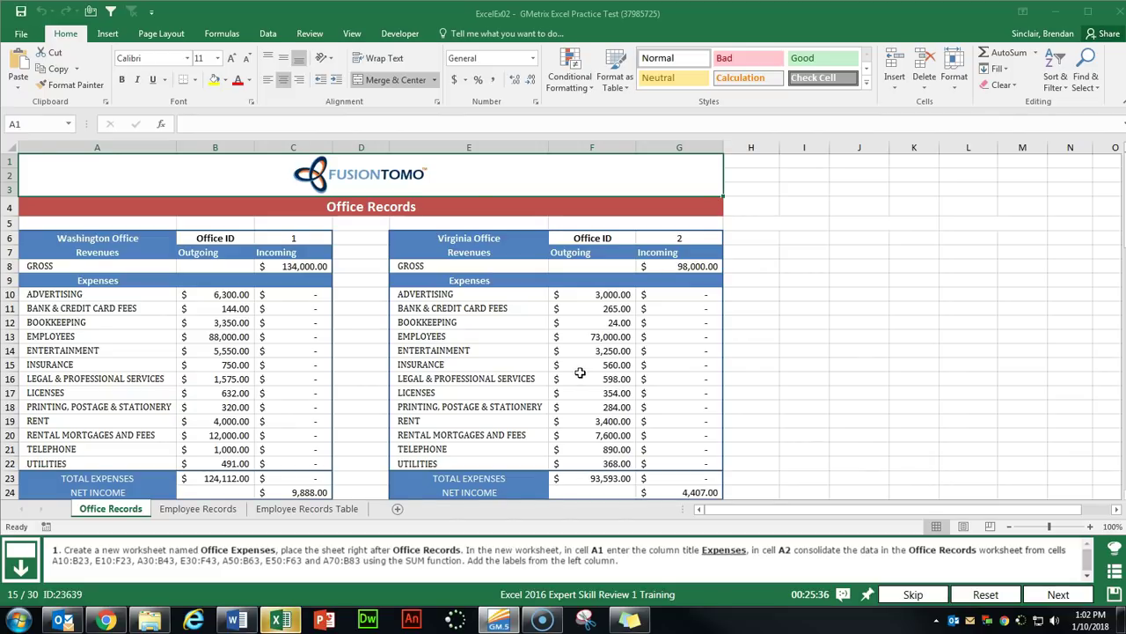
Add a new worksheet after Office Records and name it Office Expenses.
left_click(129, 514)
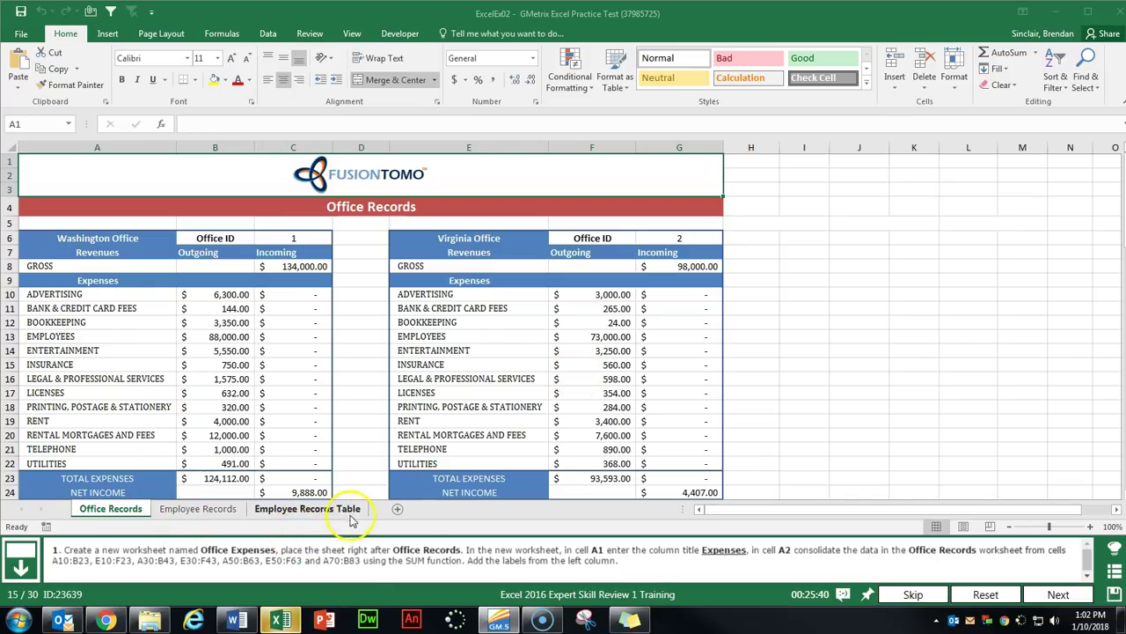
left_click(398, 511)
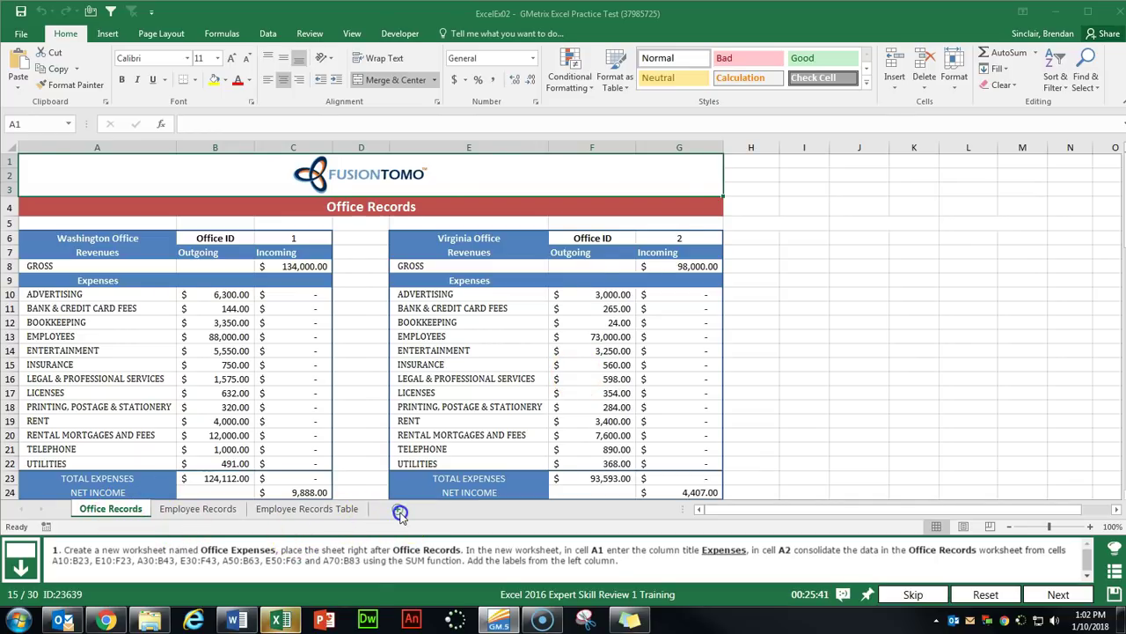
double_click(173, 509)
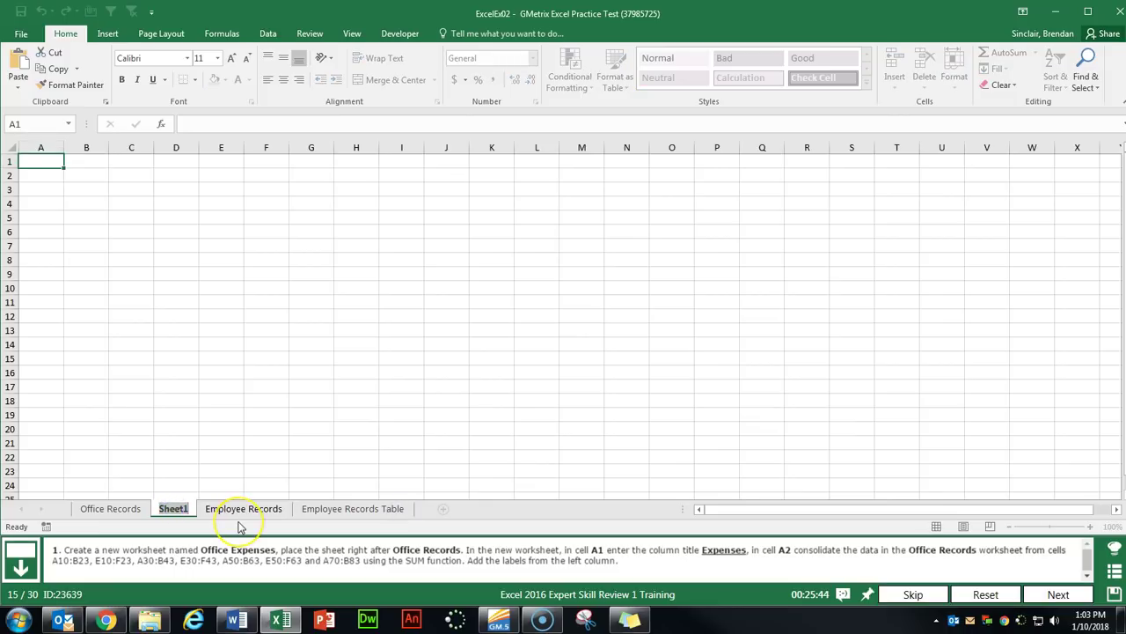
type("Office ")
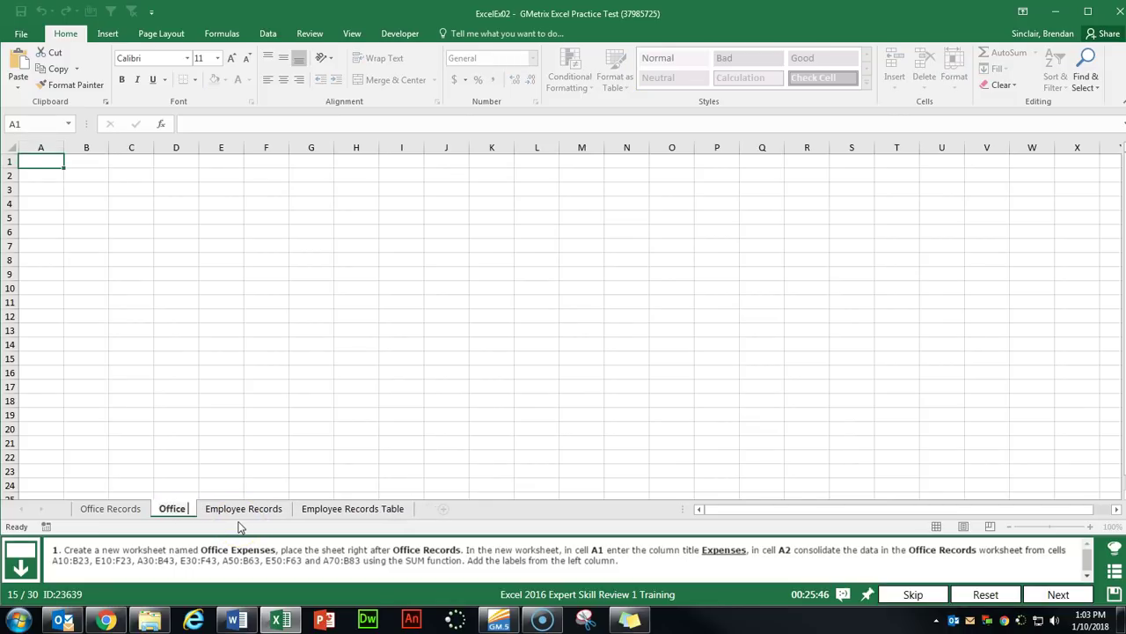
type("Expenses")
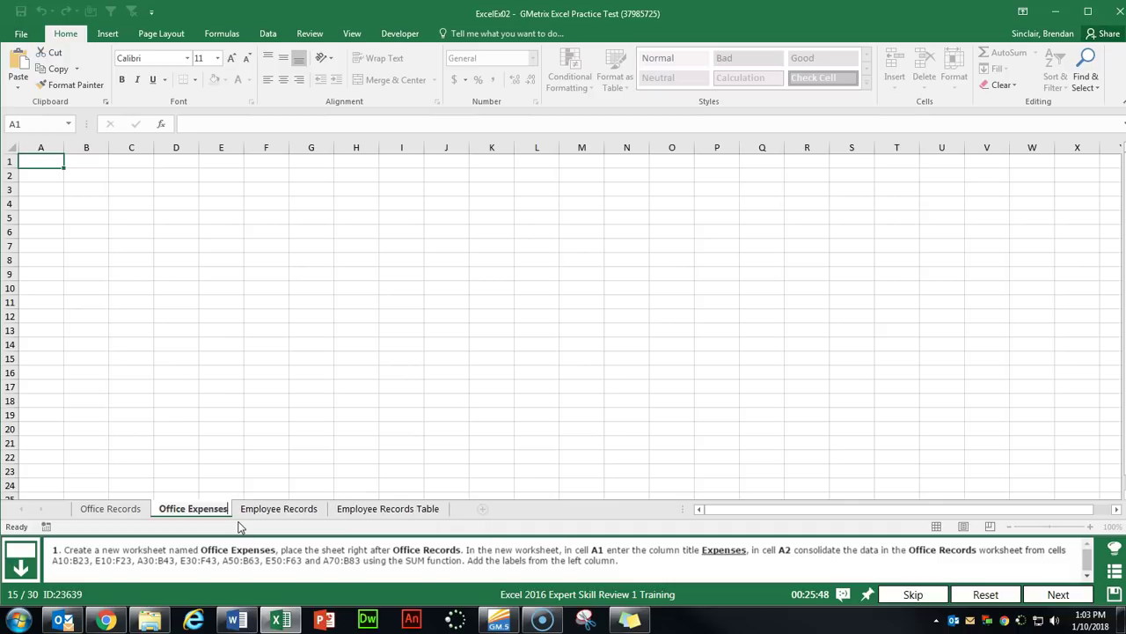
key("Return")
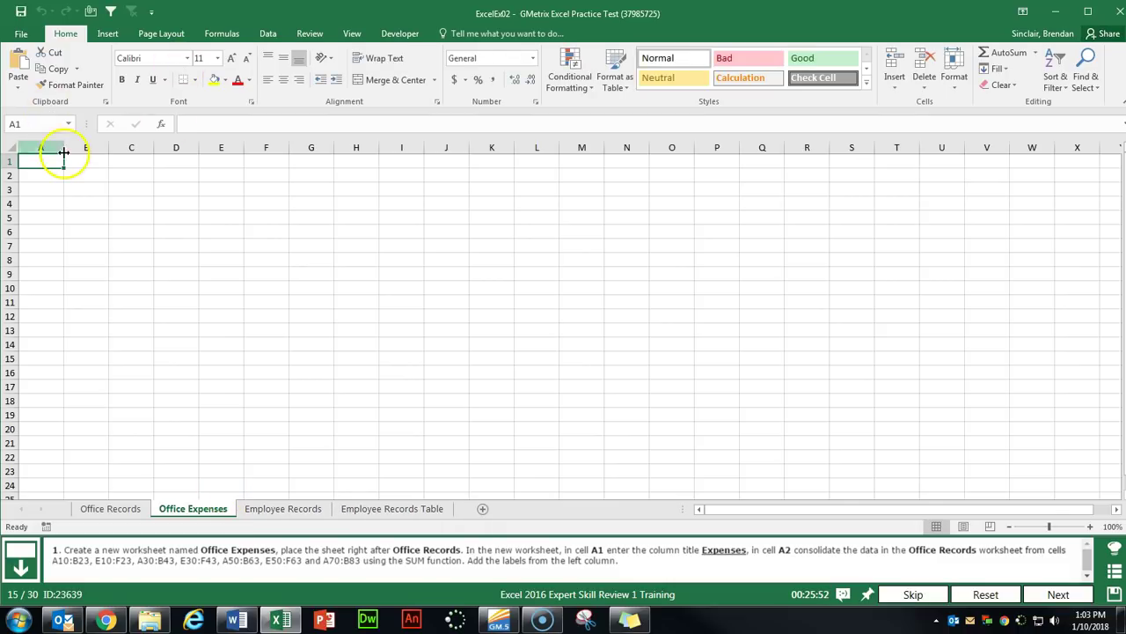
Enter the title Expenses in cell A1 of Office Expenses.
type("Exp")
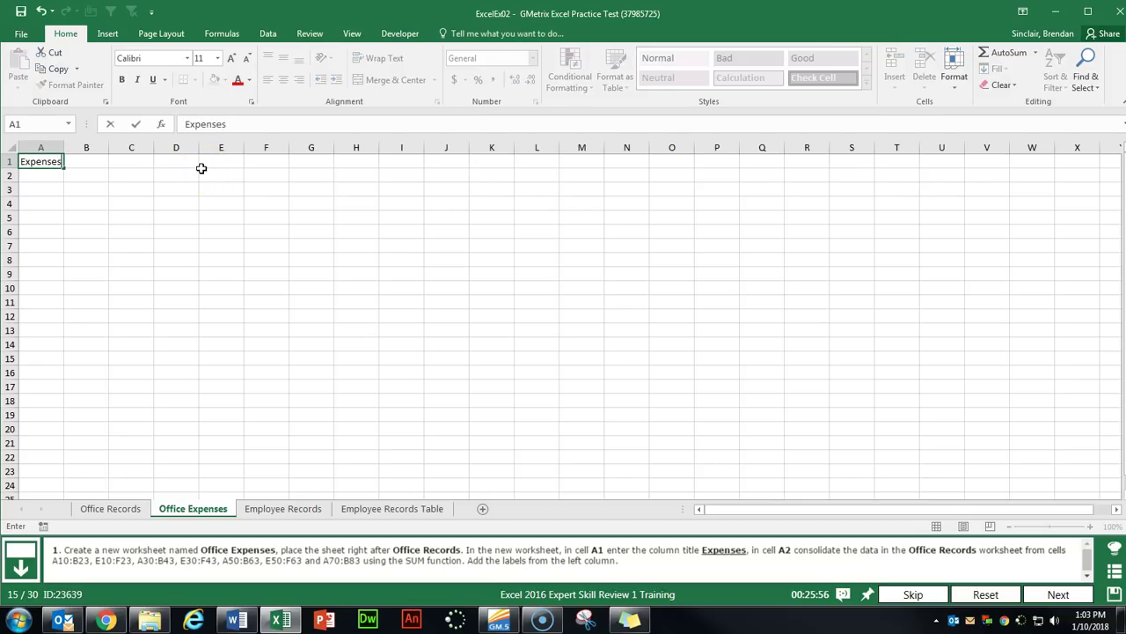
type("enses")
key("Return")
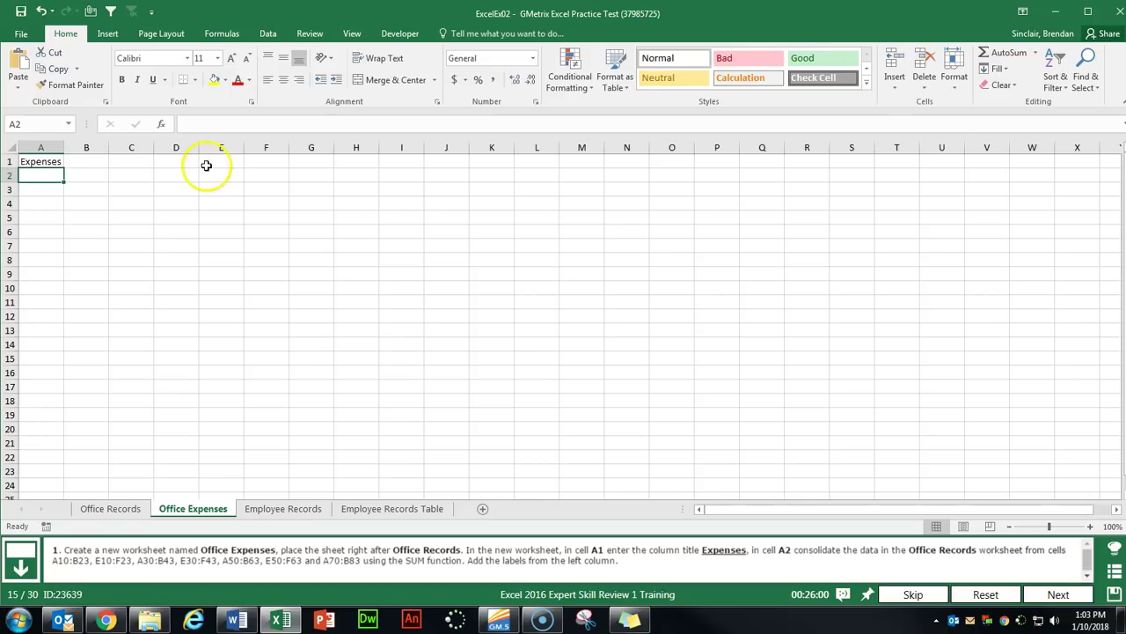
left_click(267, 34)
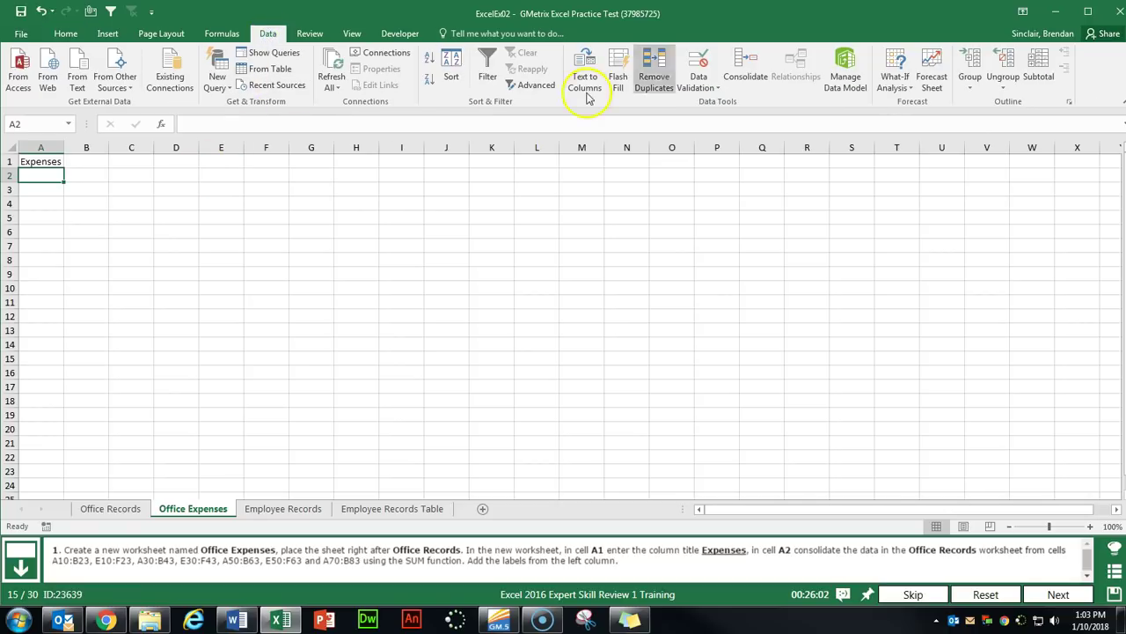
Add Office Records ranges A10:B23 and E10:F23 as consolidation references.
left_click(750, 81)
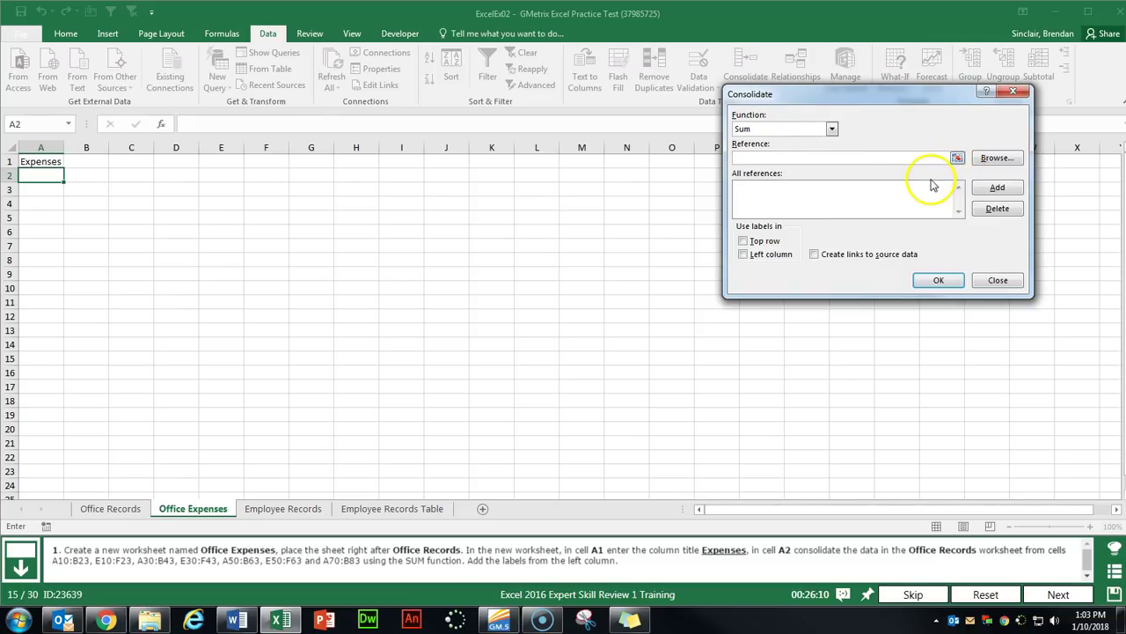
left_click(892, 159)
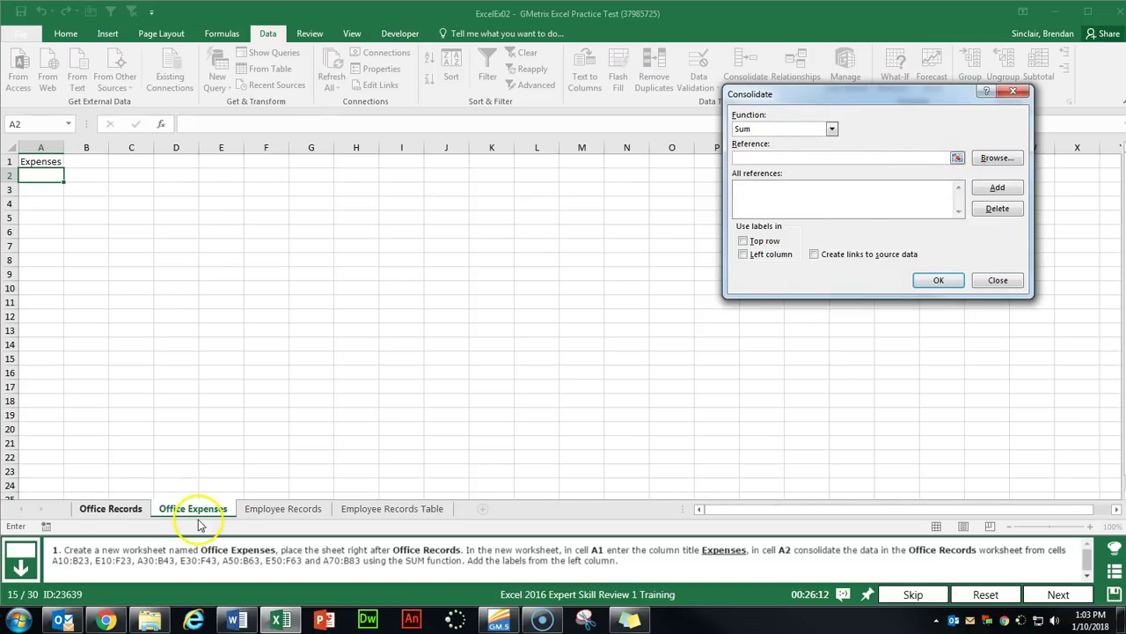
left_click(111, 509)
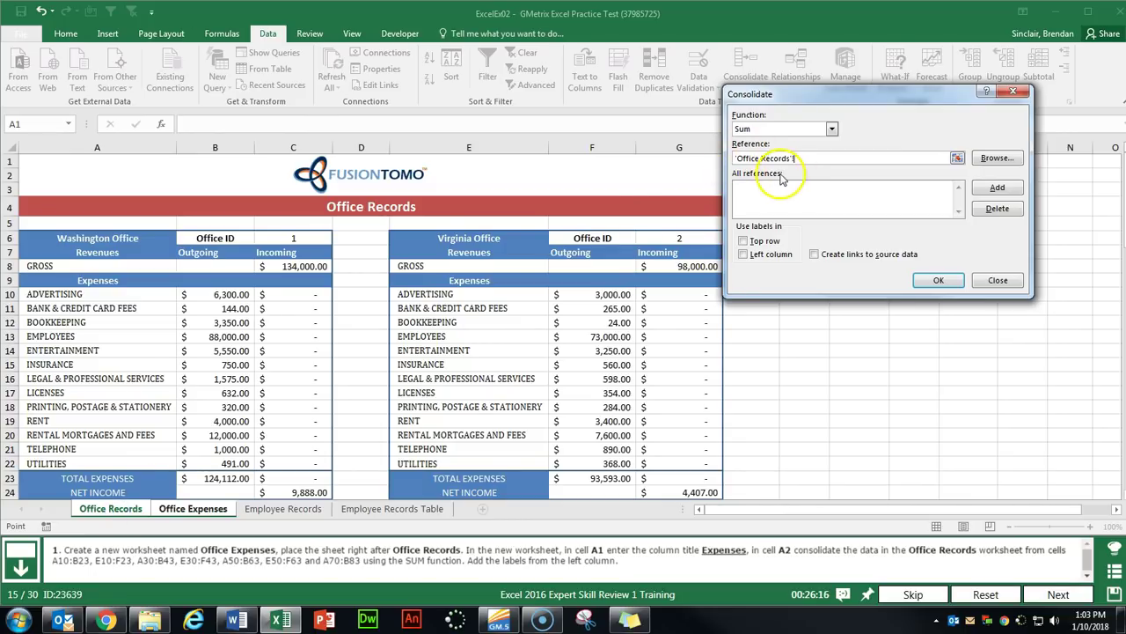
left_click_drag(58, 296, 189, 468)
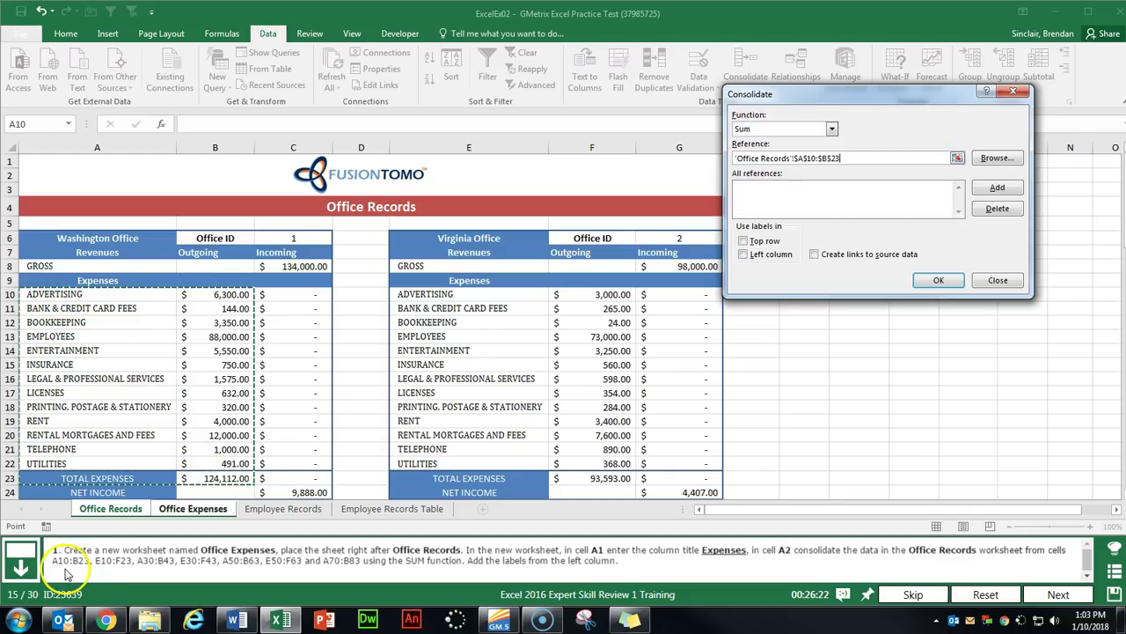
left_click(991, 190)
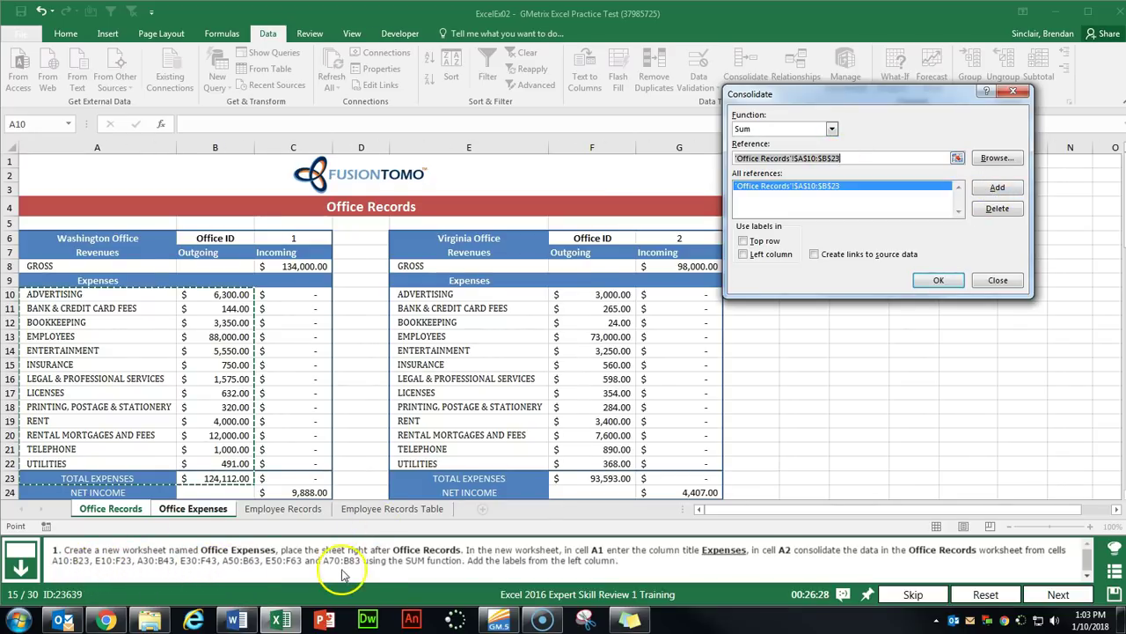
left_click_drag(480, 294, 574, 482)
left_click(990, 191)
Add references A30:B43, E30:F43, A50:B63, E50:F63 and A70:B83 to the consolidation.
scroll(113, 259, "down", 7)
left_click_drag(101, 276, 181, 459)
left_click(991, 190)
left_click_drag(478, 275, 615, 459)
left_click(991, 190)
scroll(196, 264, "down", 9)
left_click_drag(101, 175, 220, 359)
left_click(991, 188)
left_click_drag(570, 174, 593, 360)
left_click(990, 190)
scroll(146, 201, "down", 6)
left_click_drag(146, 202, 221, 385)
left_click(994, 190)
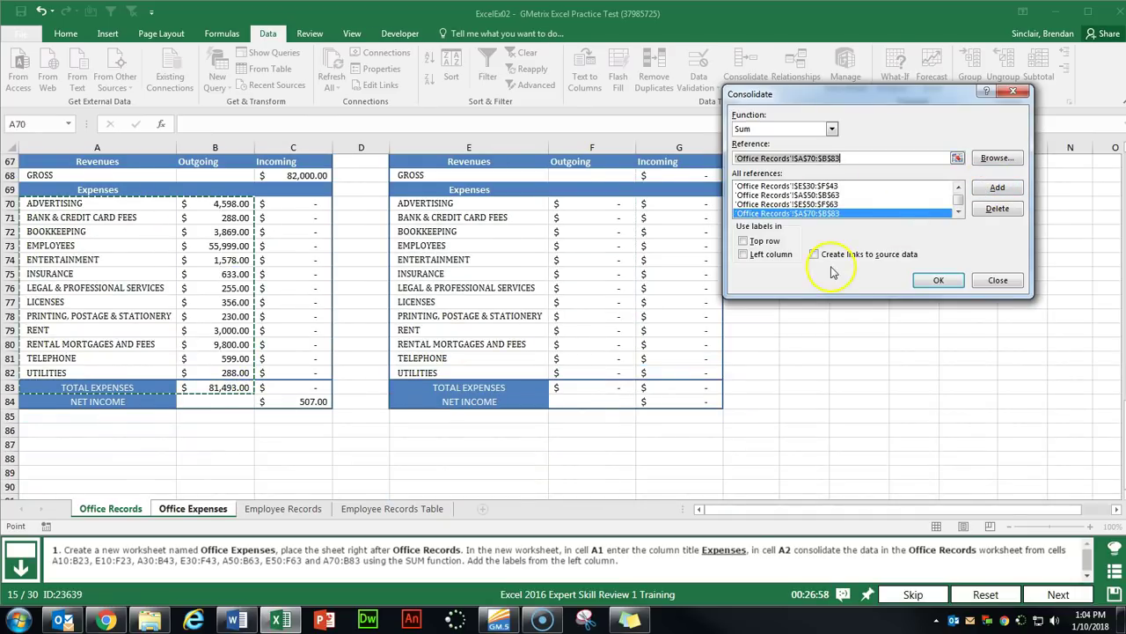
Consolidate with left-column labels into Office Expenses, autofit column B, and submit.
left_click(743, 256)
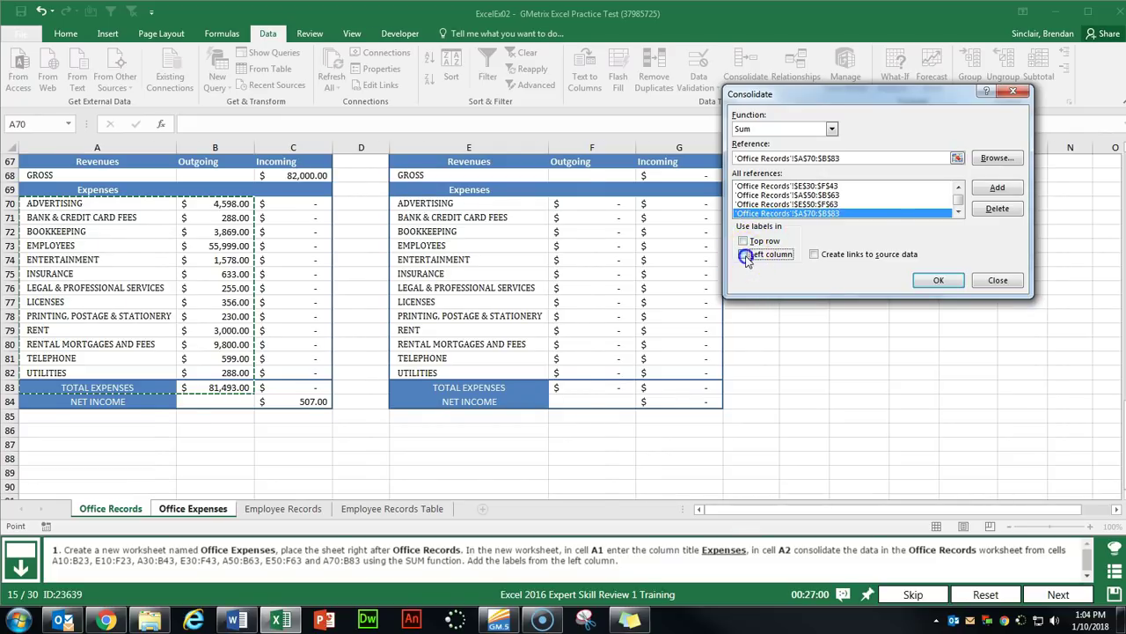
left_click(938, 279)
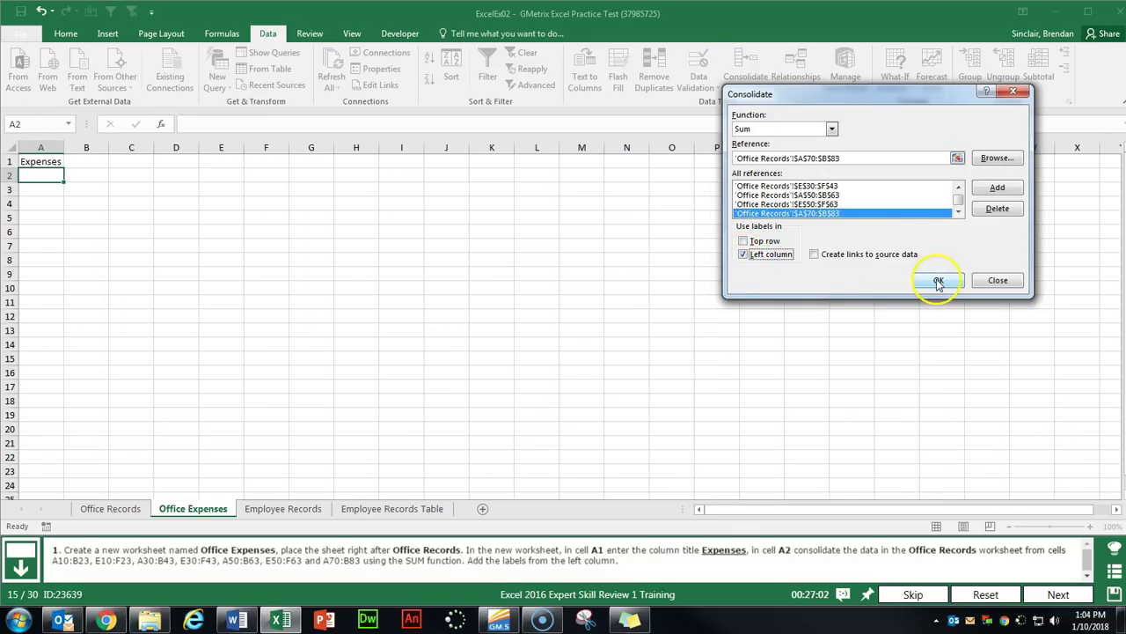
left_click(84, 217)
double_click(109, 149)
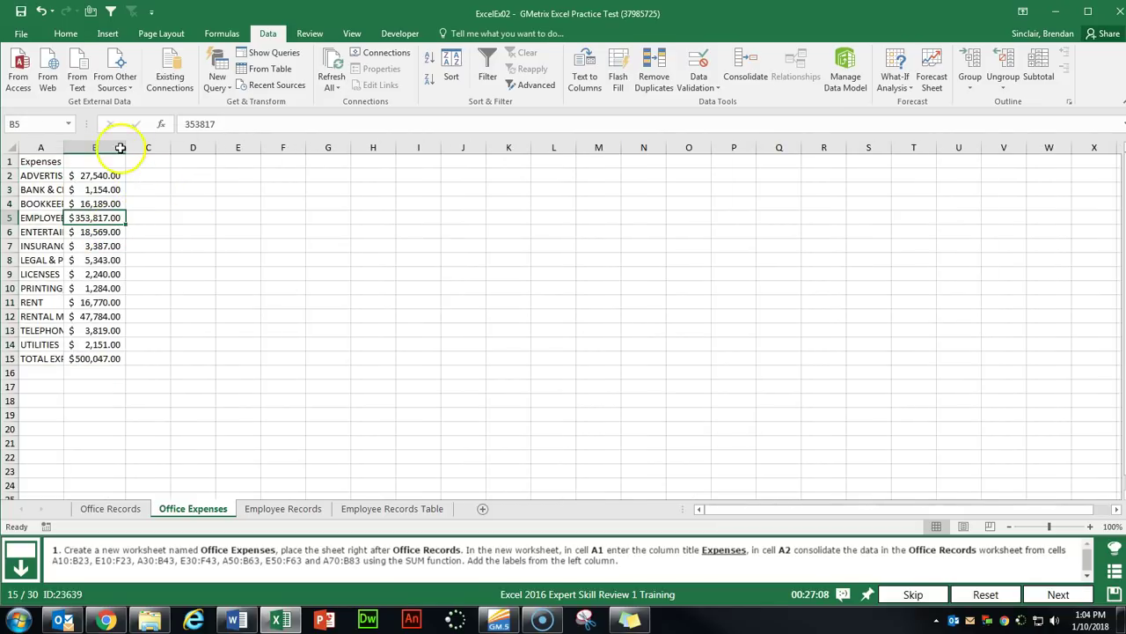
left_click(1059, 594)
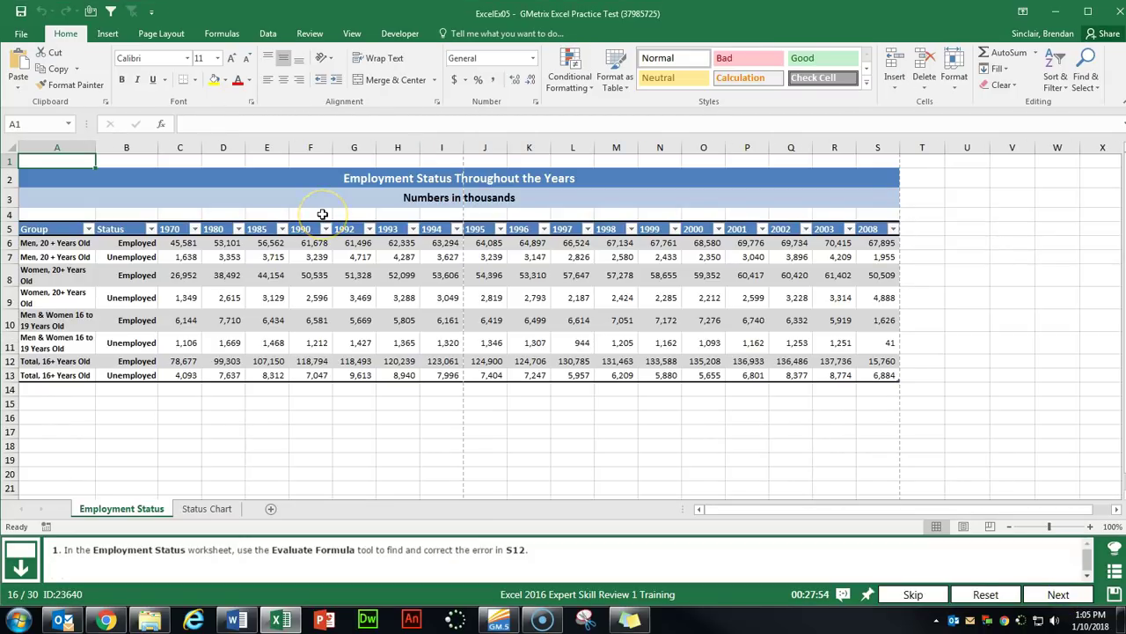
Step through the S12 formula with Evaluate Formula to find the error.
left_click(877, 361)
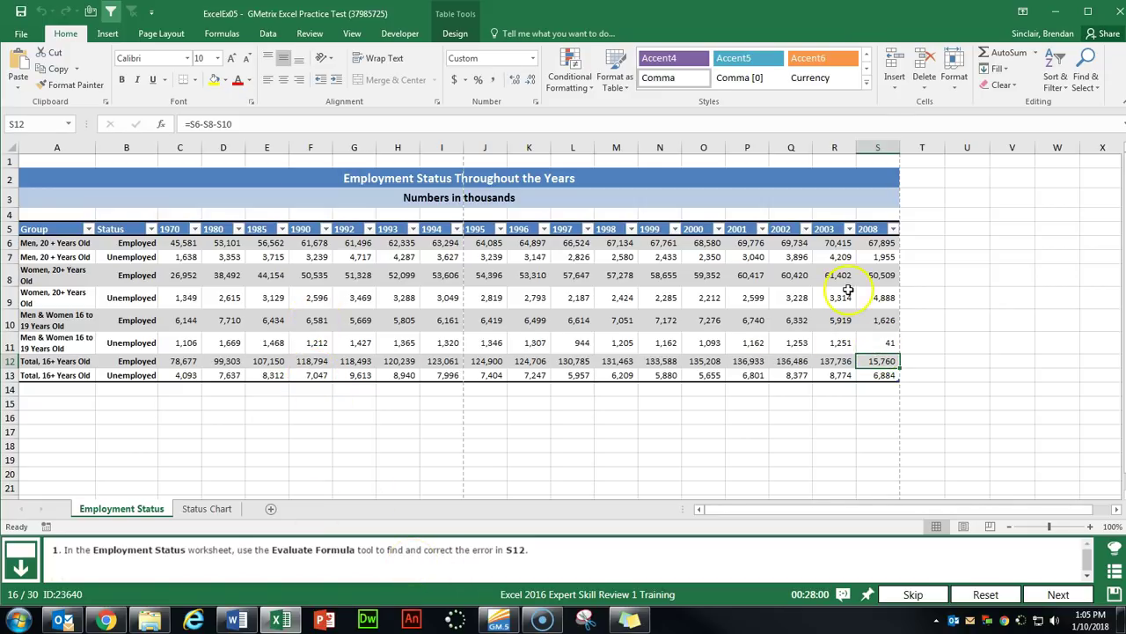
left_click(222, 34)
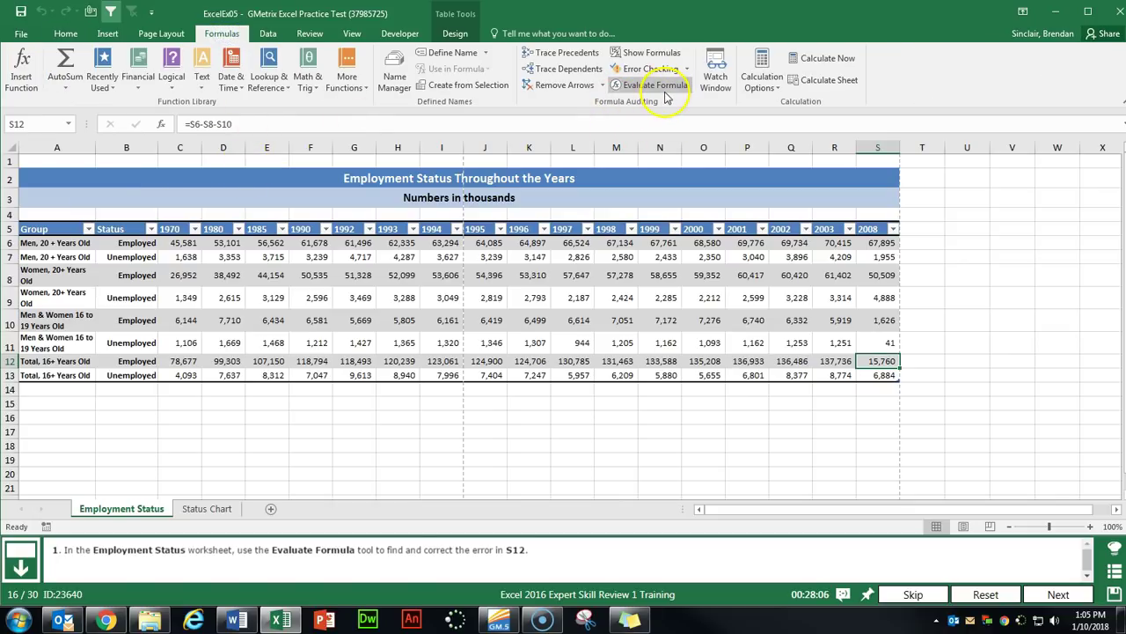
left_click(660, 91)
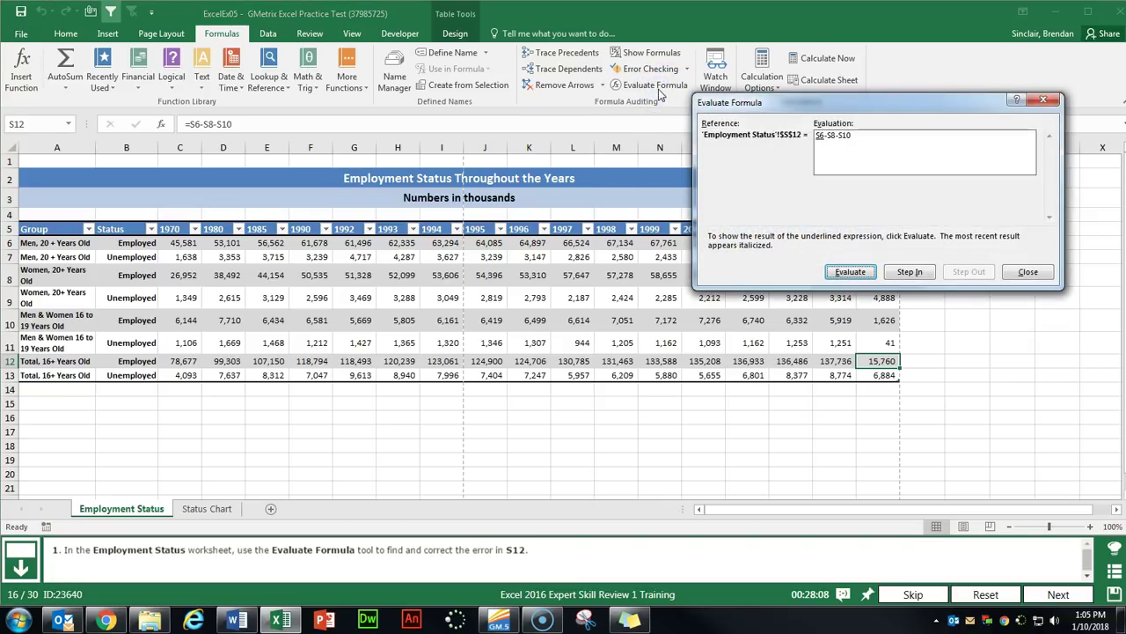
left_click(851, 270)
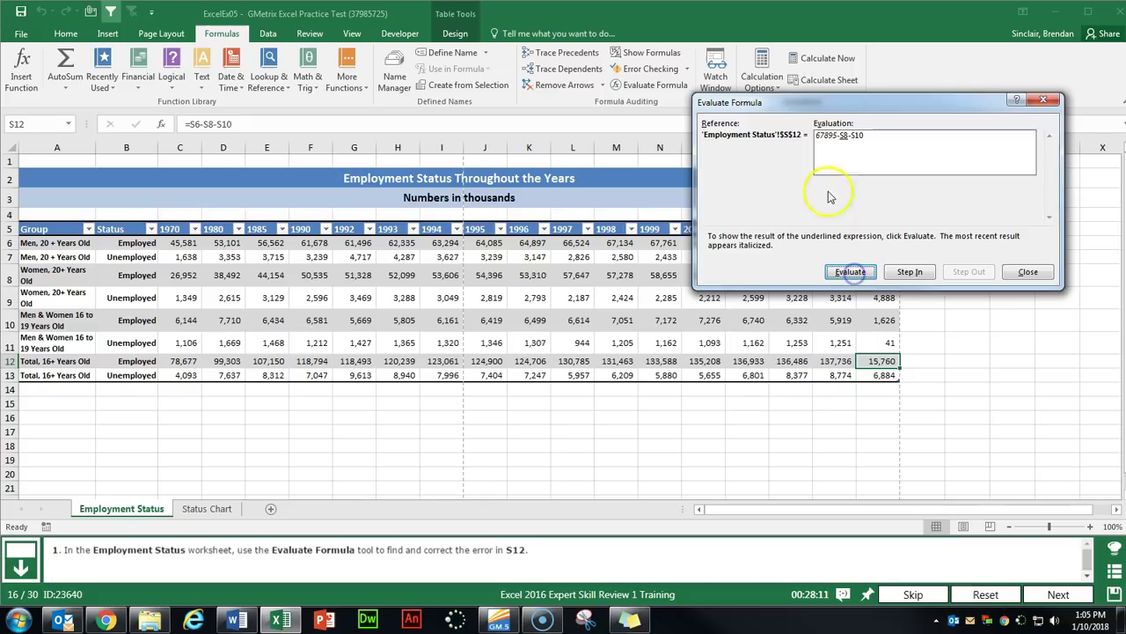
left_click(852, 270)
left_click(867, 273)
left_click(852, 271)
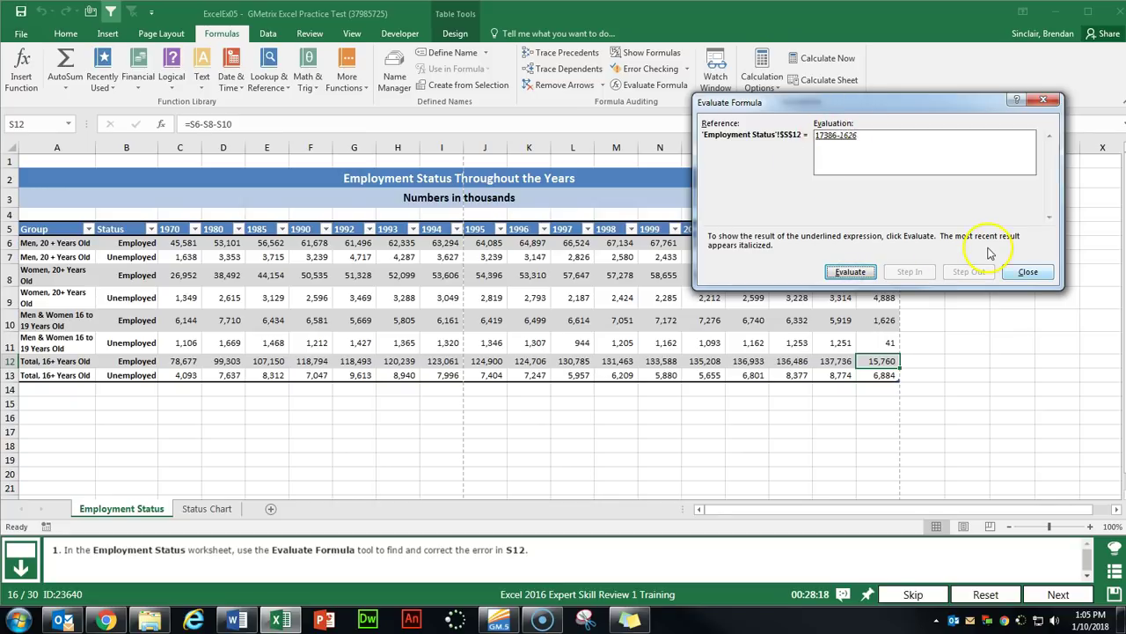
left_click(1028, 271)
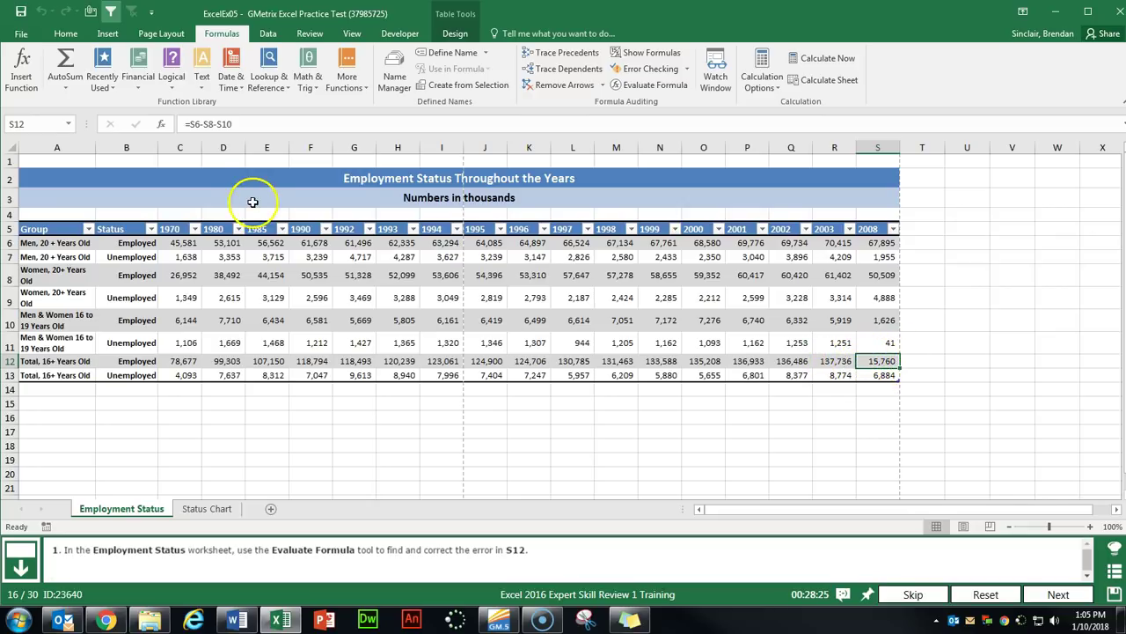
Change the S12 formula to =S6+S8+S10 and submit the task.
left_click(201, 125)
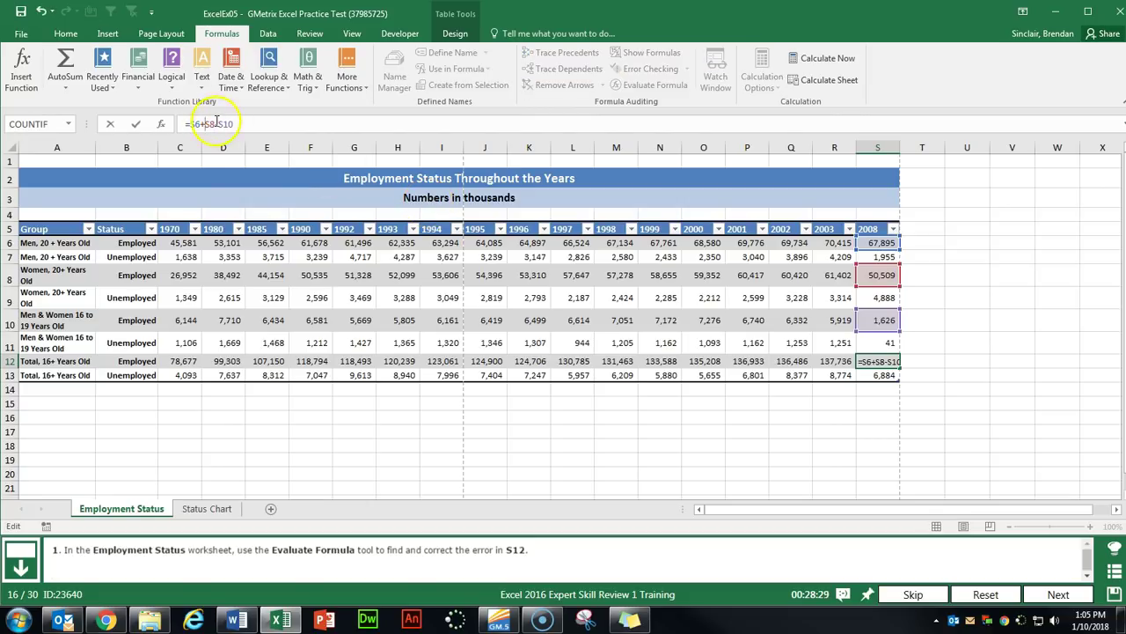
left_click(219, 124)
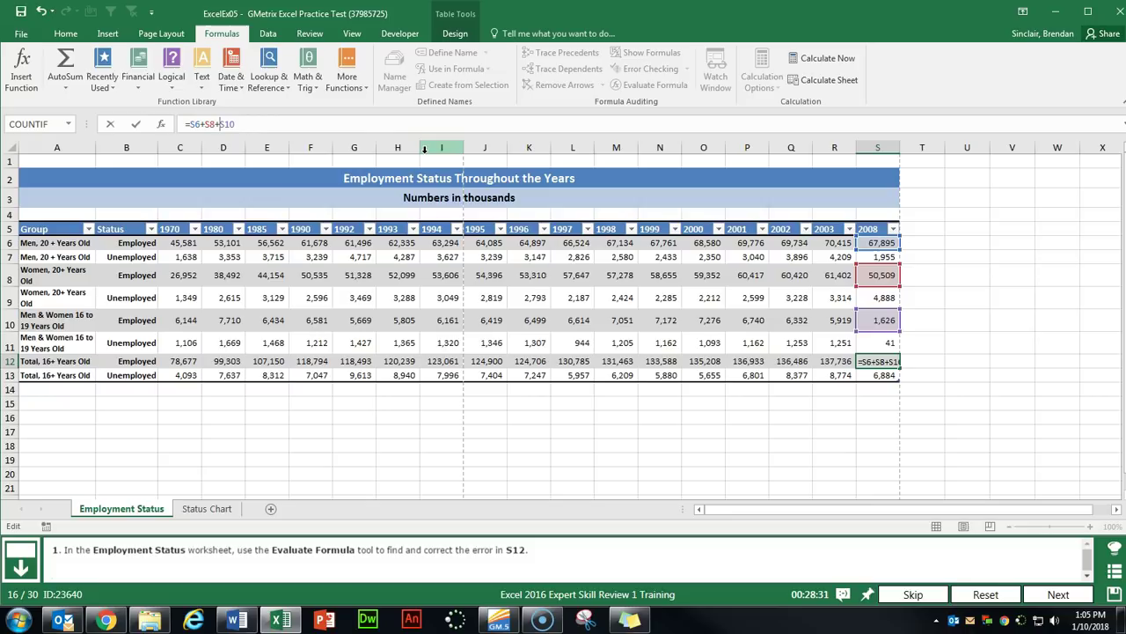
key("Return")
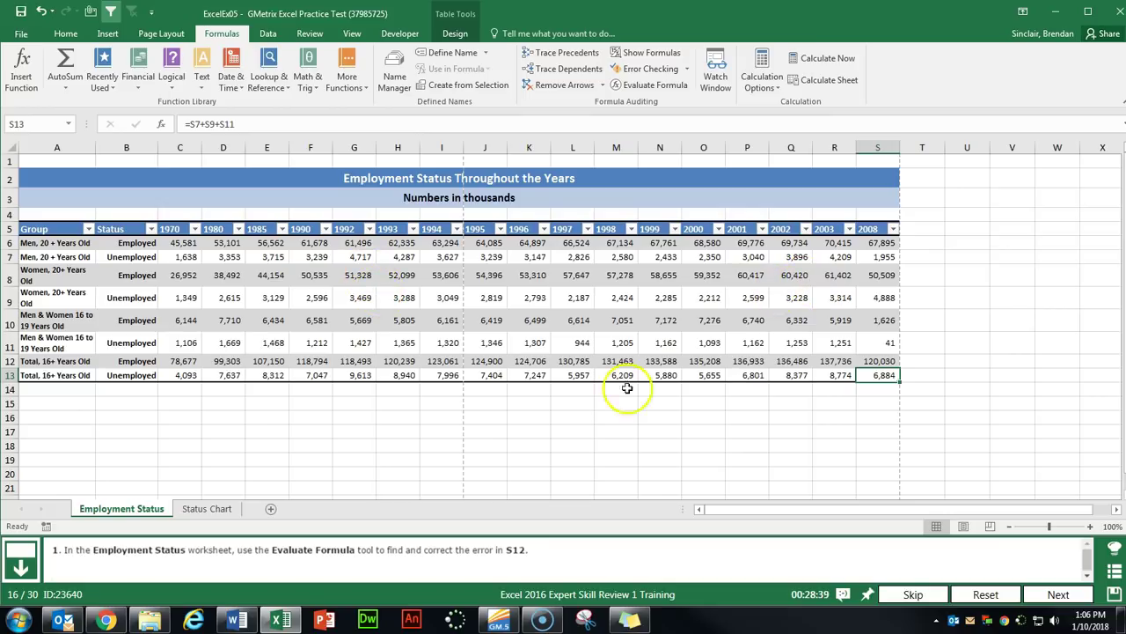
left_click(895, 359)
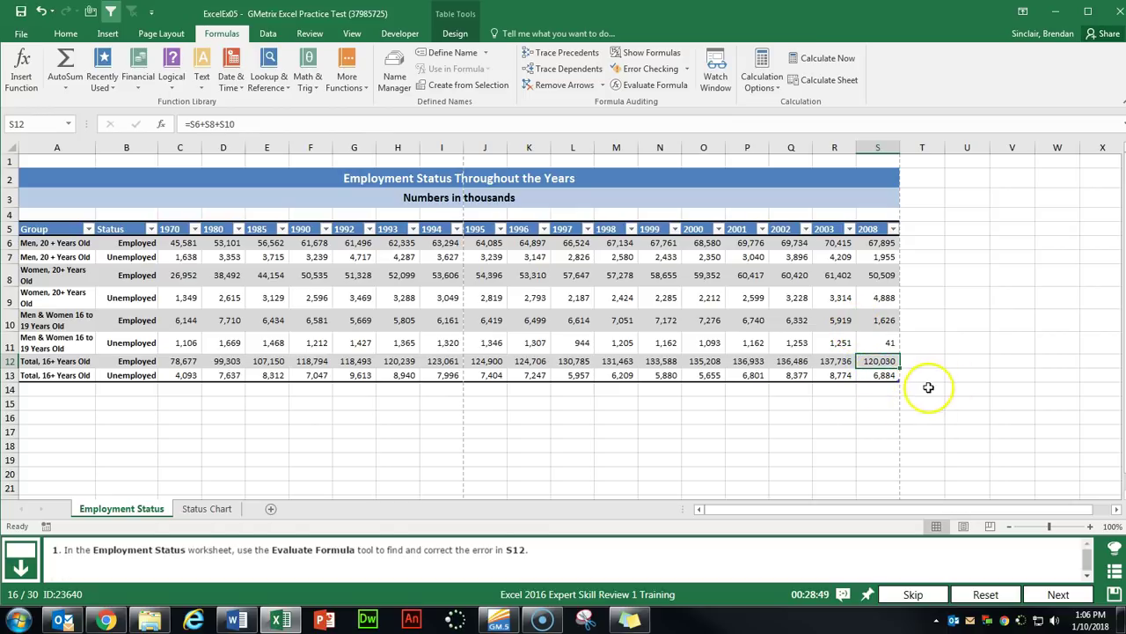
left_click(1059, 594)
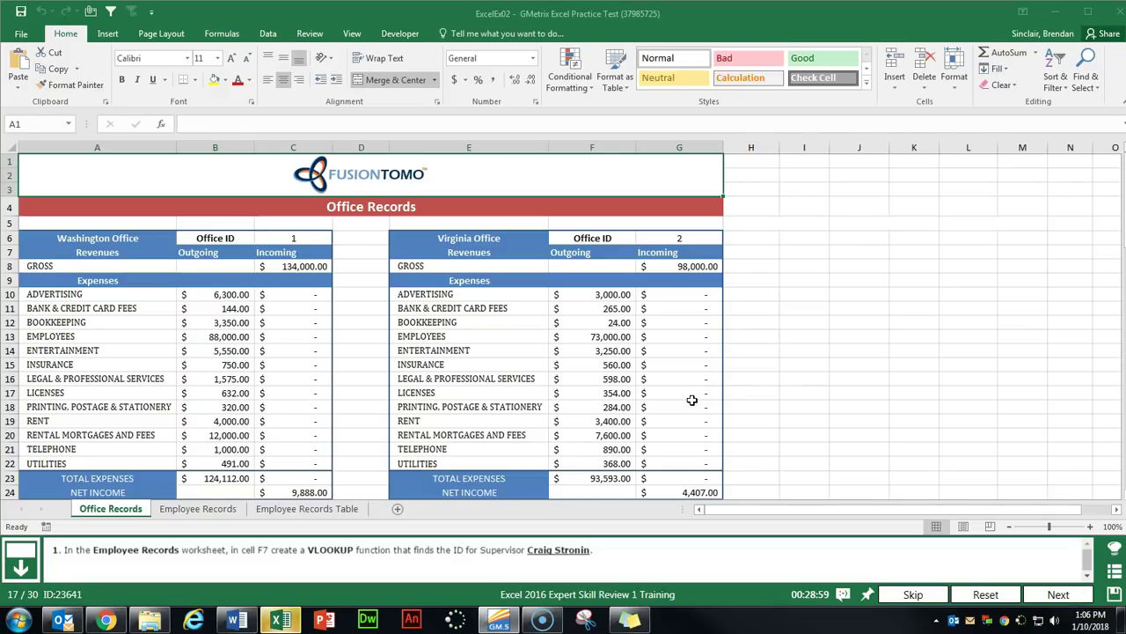
Start a VLOOKUP function in cell F7 of Employee Records.
left_click(199, 511)
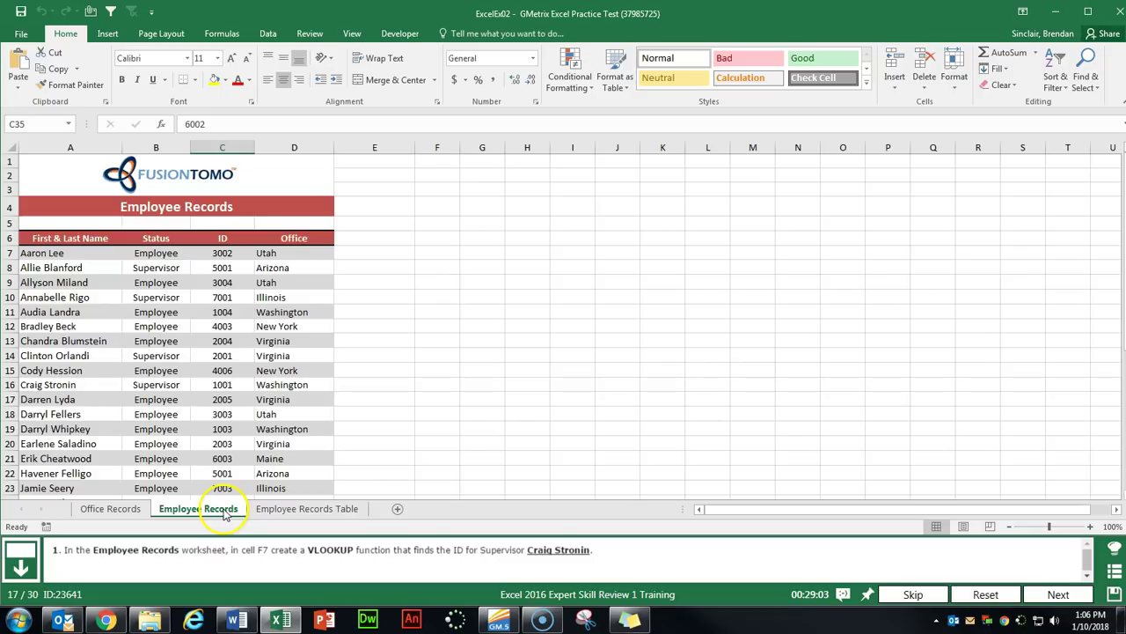
left_click(434, 254)
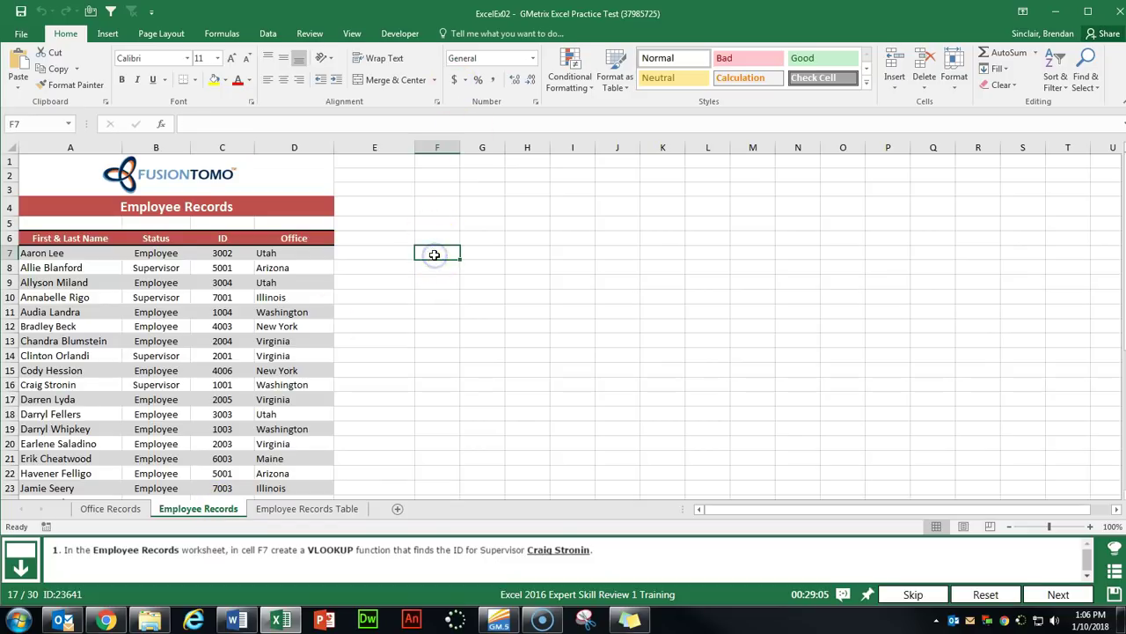
left_click(161, 124)
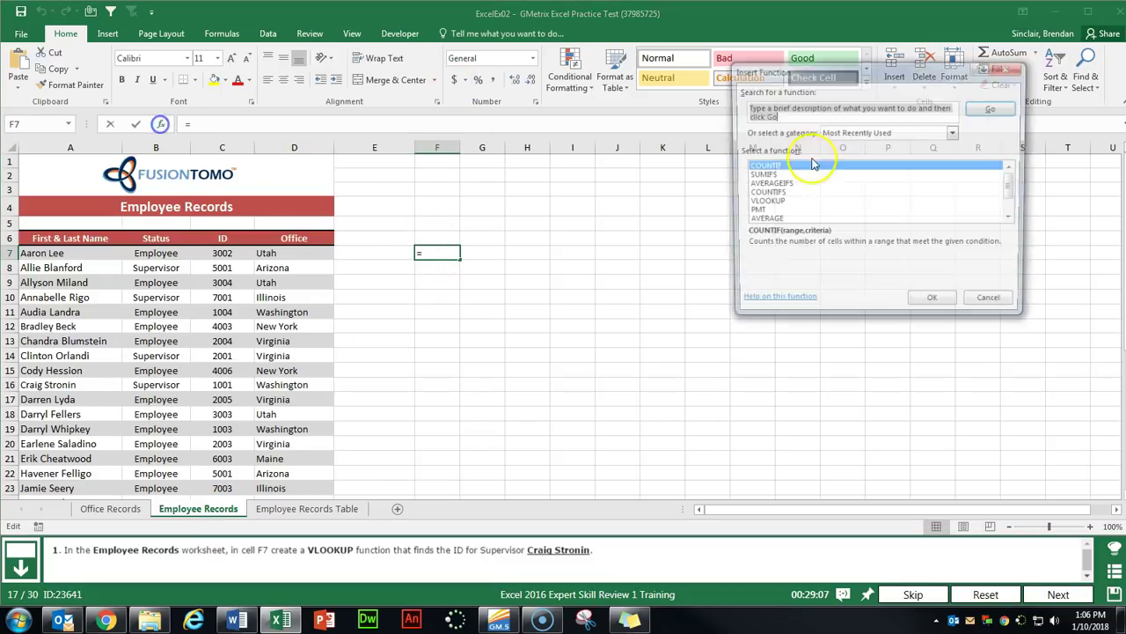
type("vlookup")
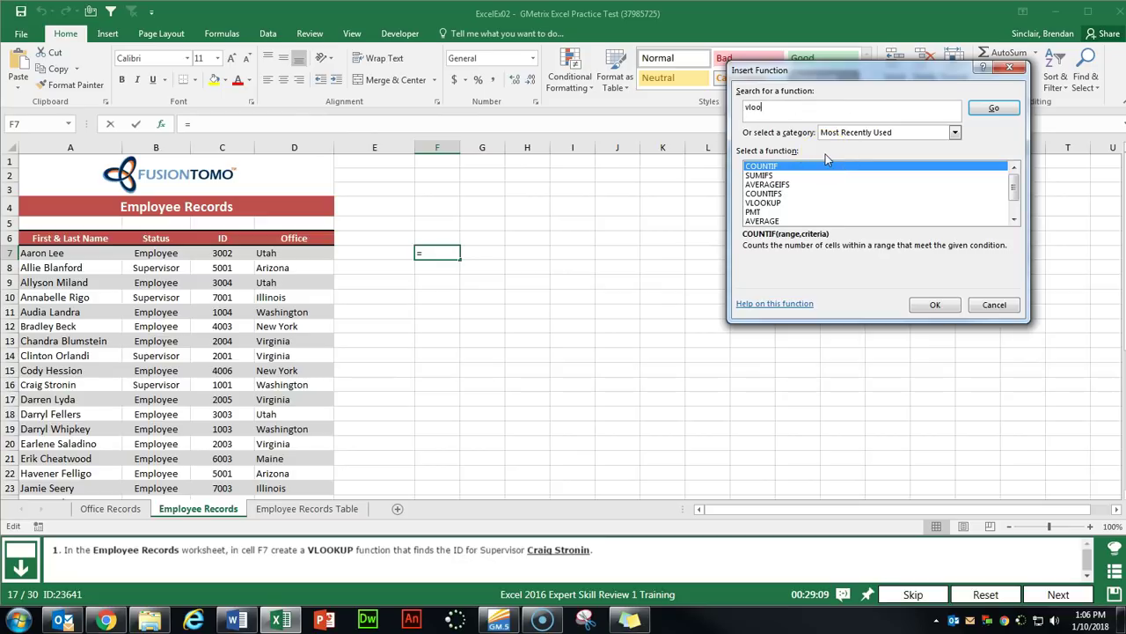
key("Return")
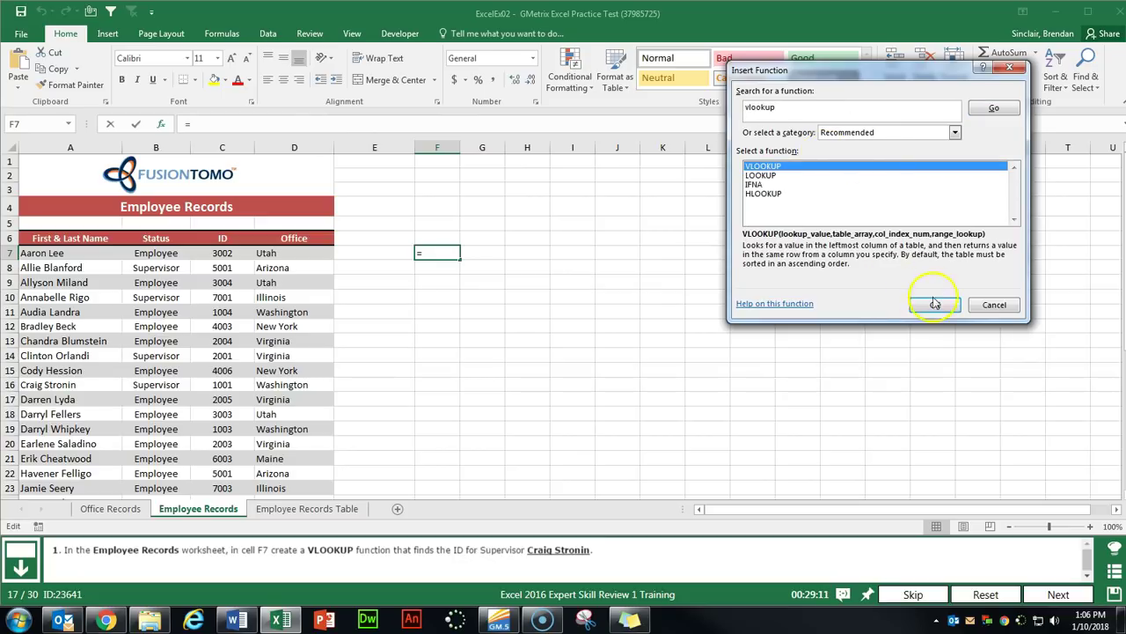
left_click(935, 304)
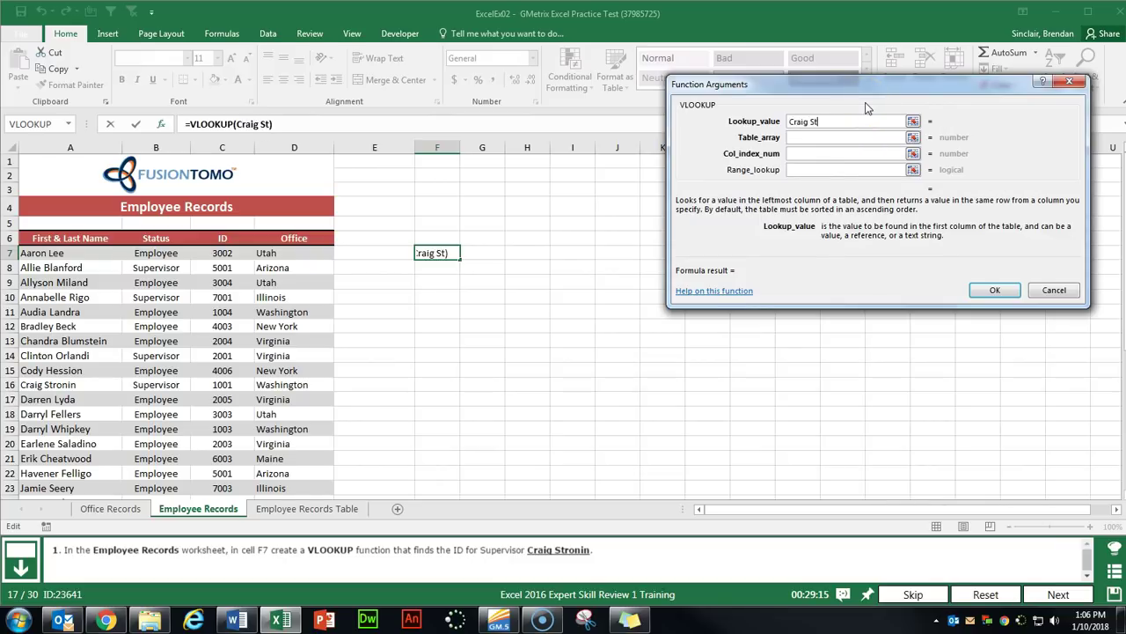
Use the supervisor name as lookup value, table A6:D39, column 3, then submit.
key("Tab")
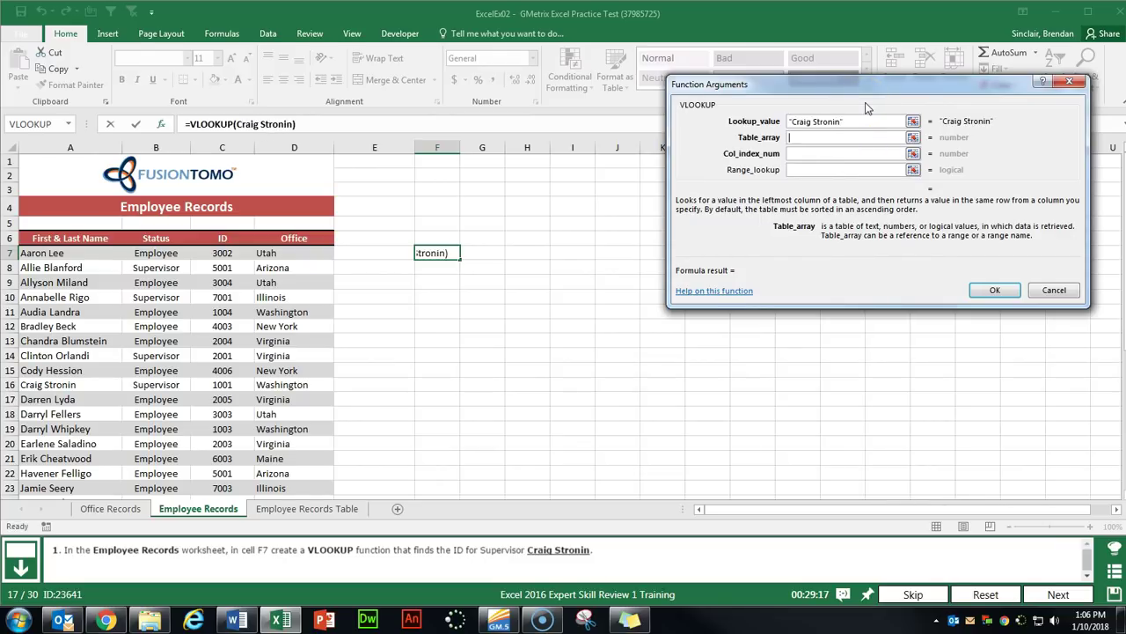
left_click(62, 240)
key("ctrl+shift+Right")
key("ctrl+shift+Down")
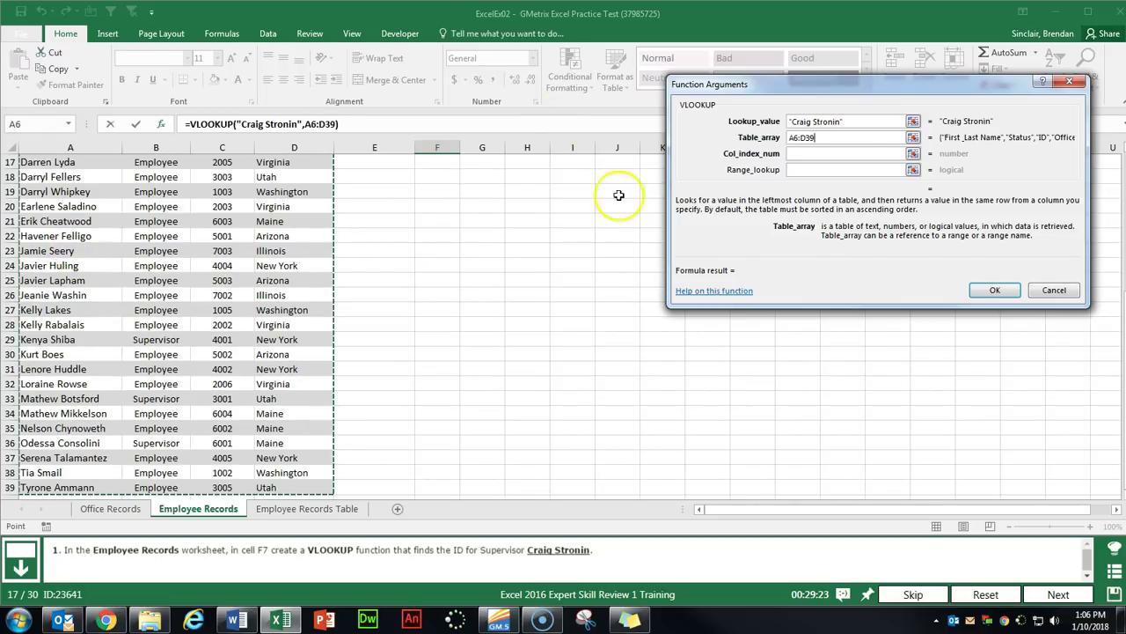
key("Tab")
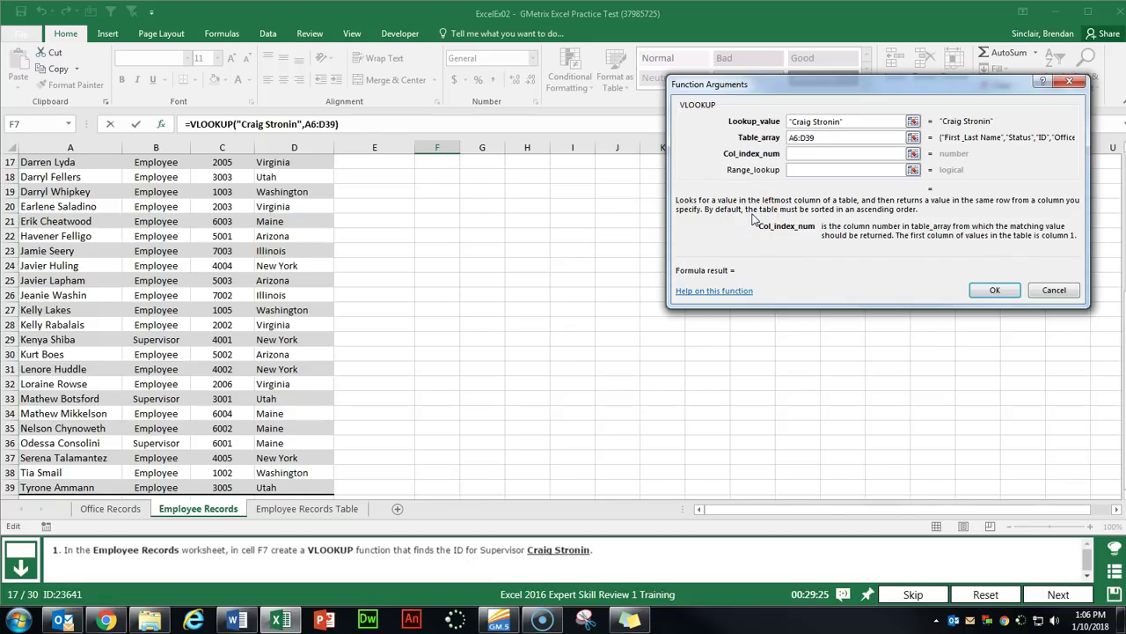
scroll(397, 244, "up", 5)
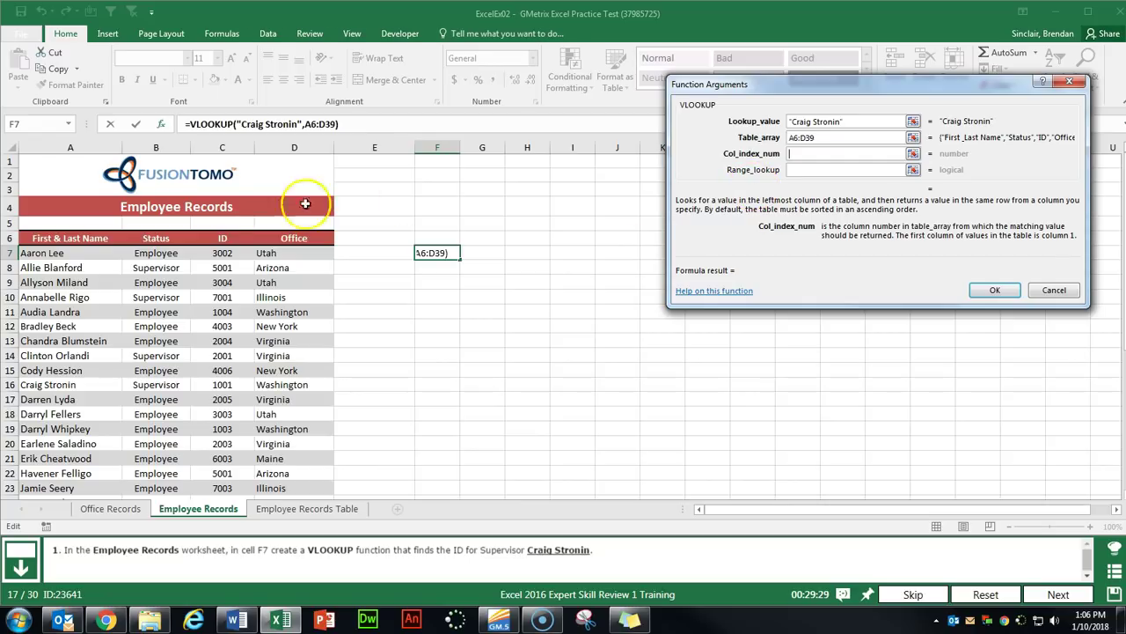
left_click(816, 154)
type("3")
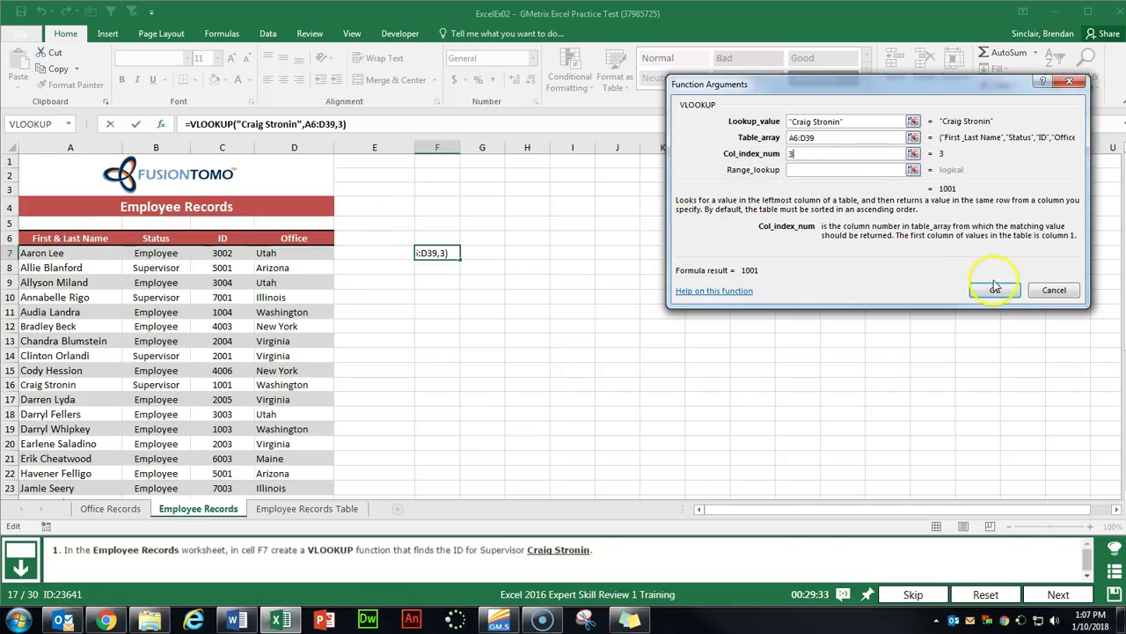
left_click(994, 289)
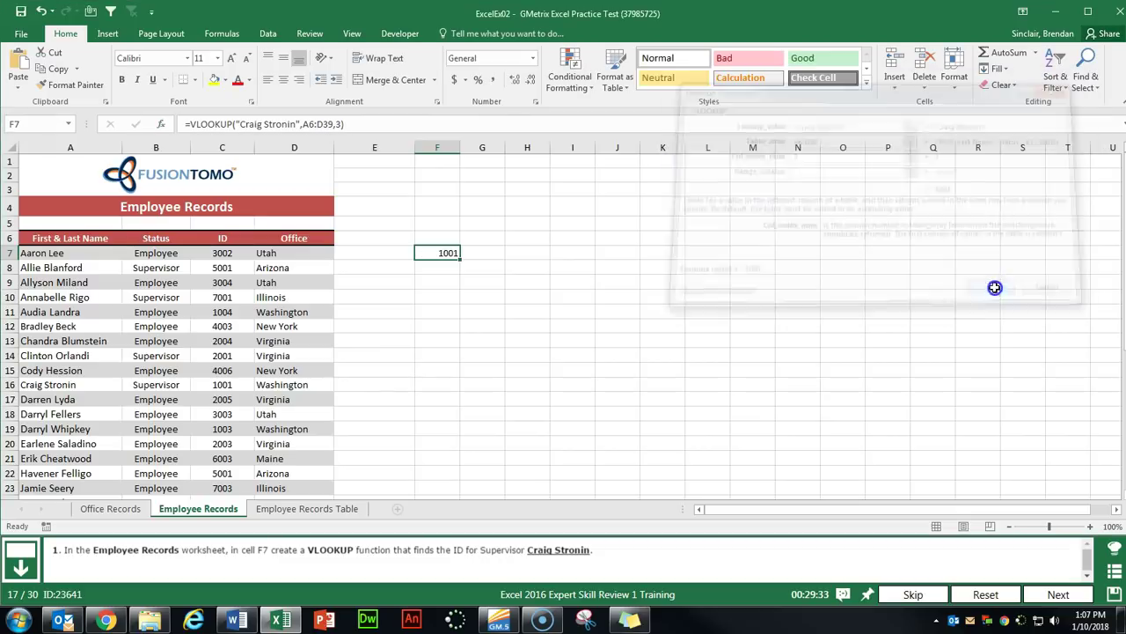
left_click(1061, 595)
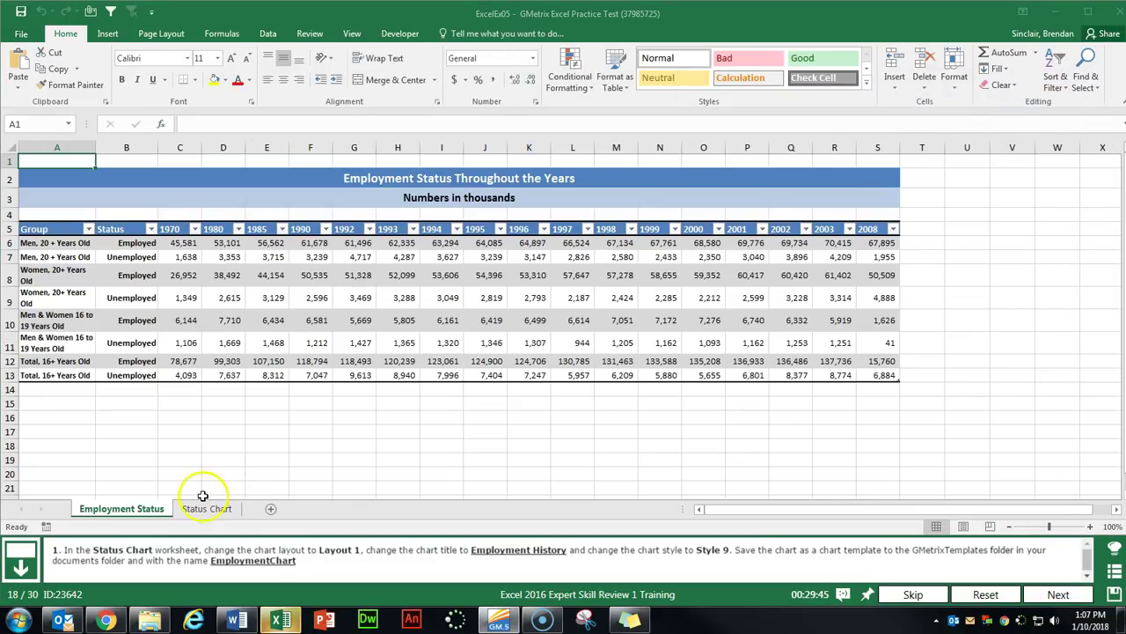
left_click(200, 510)
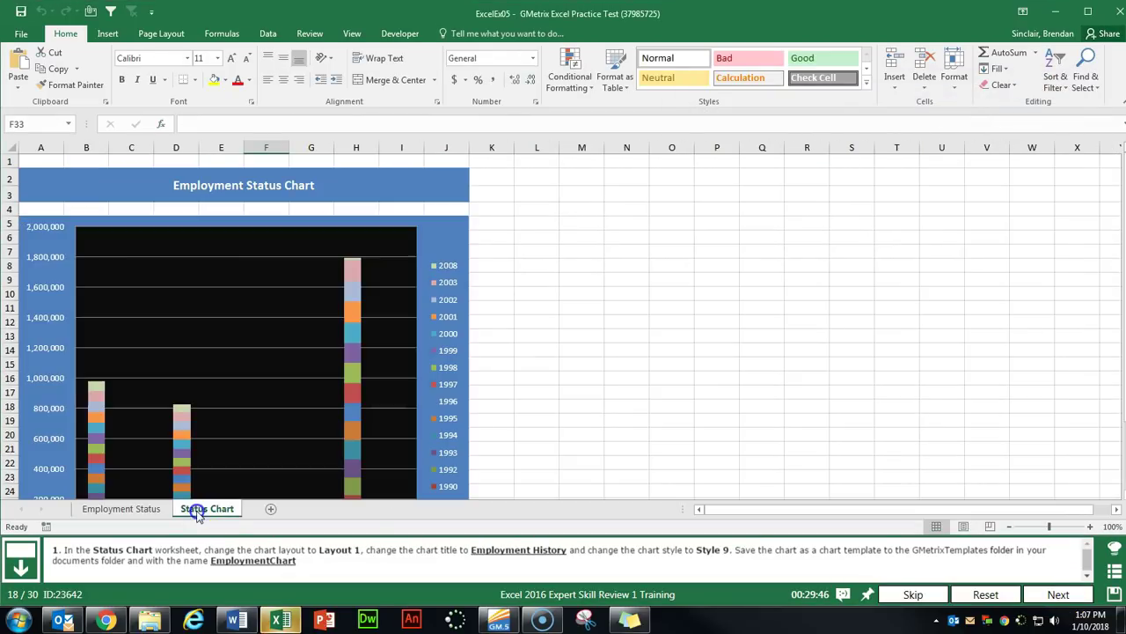
Apply Layout 1 and chart Style 9 to the employment status chart.
left_click(285, 285)
left_click(253, 313)
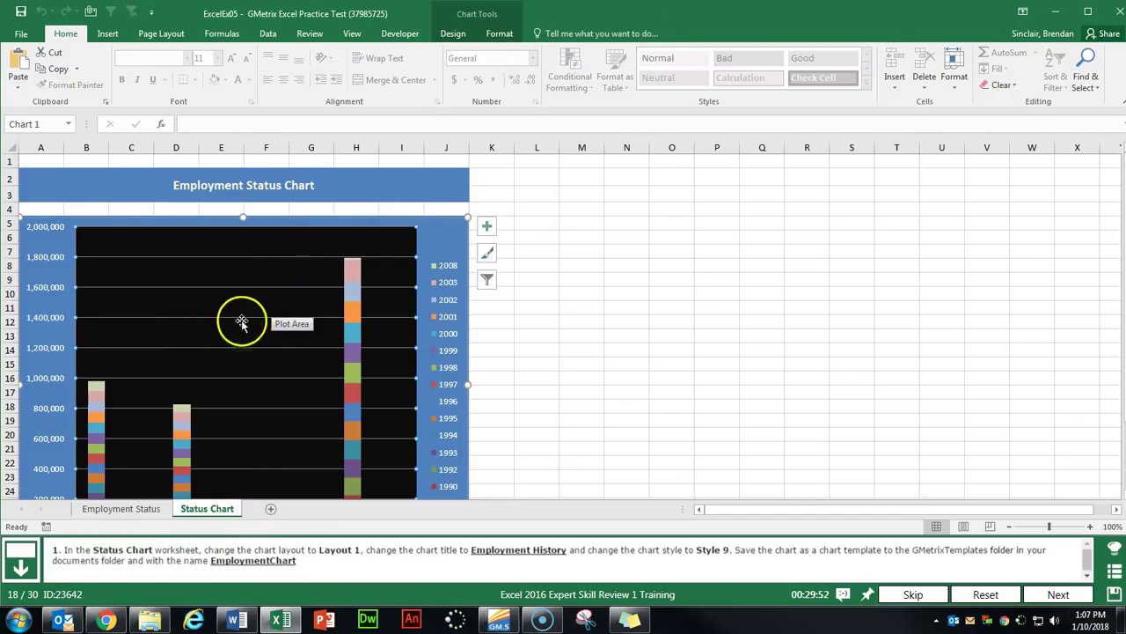
left_click(457, 33)
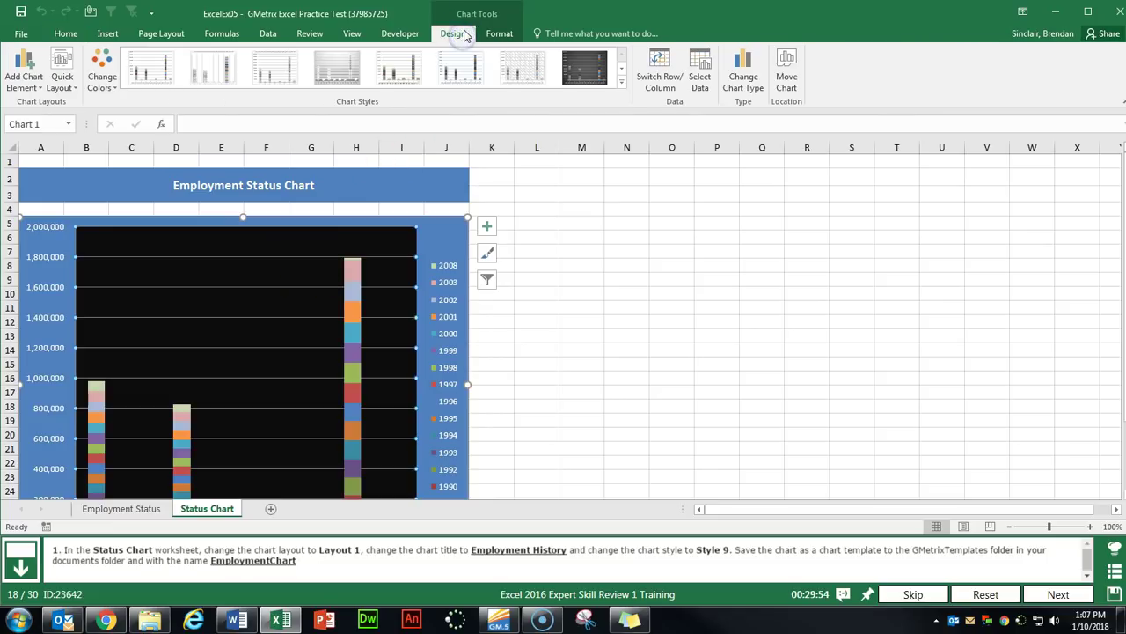
left_click(61, 88)
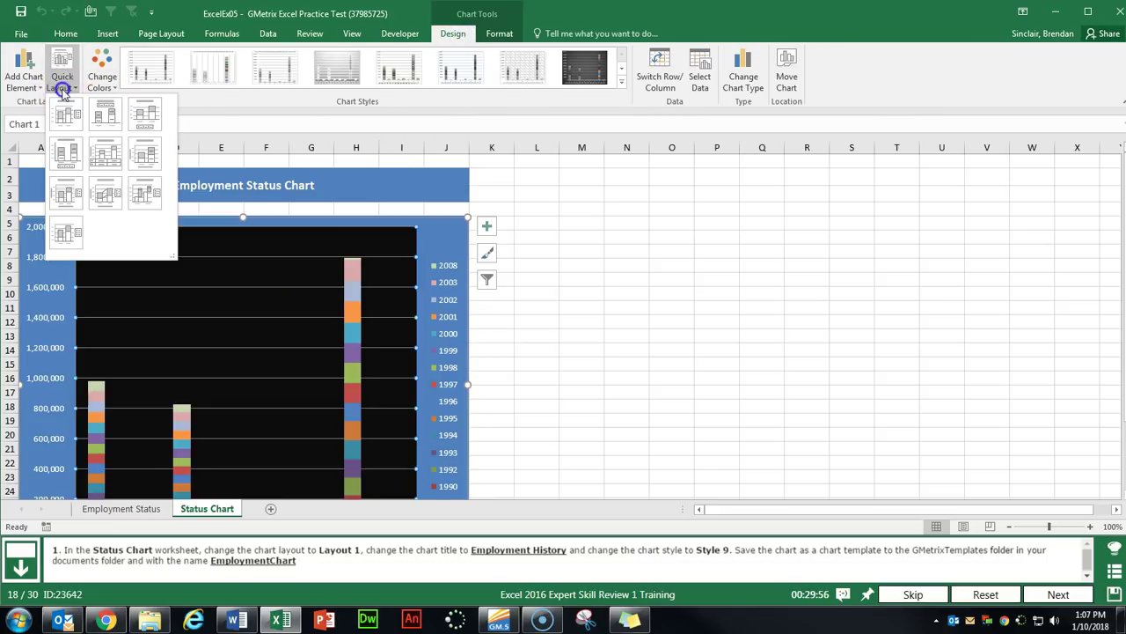
left_click(62, 128)
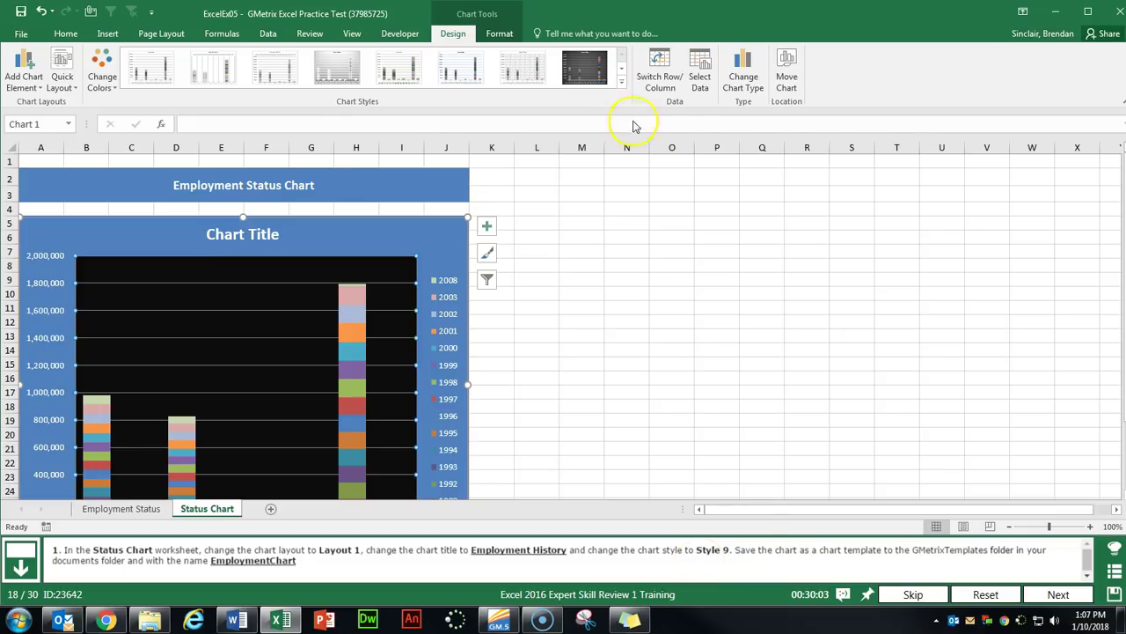
left_click(623, 85)
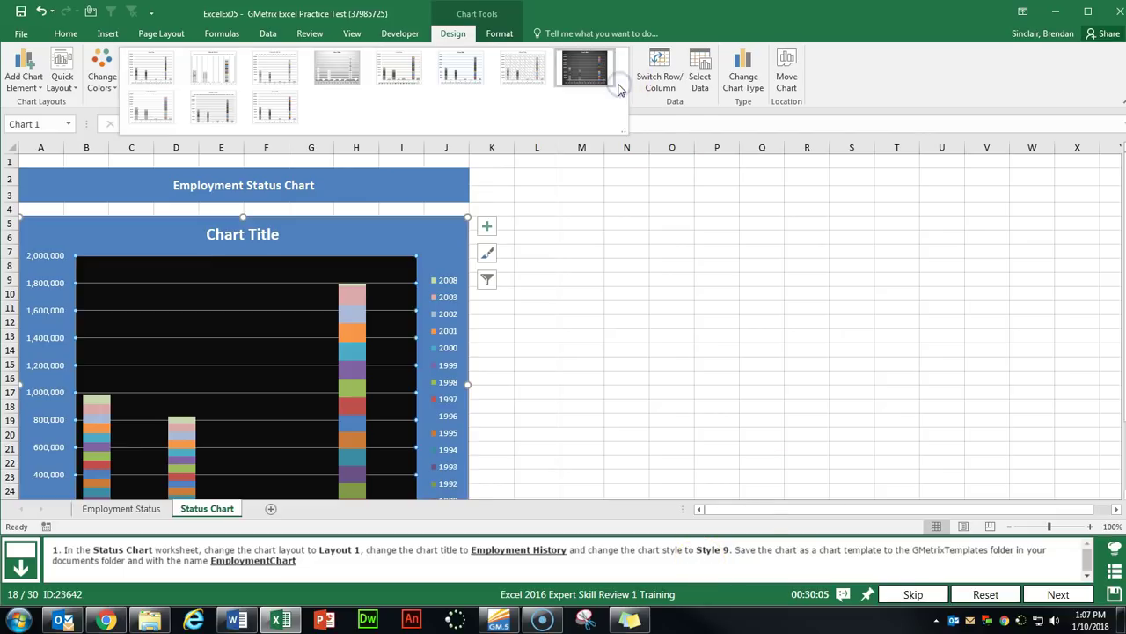
left_click(147, 109)
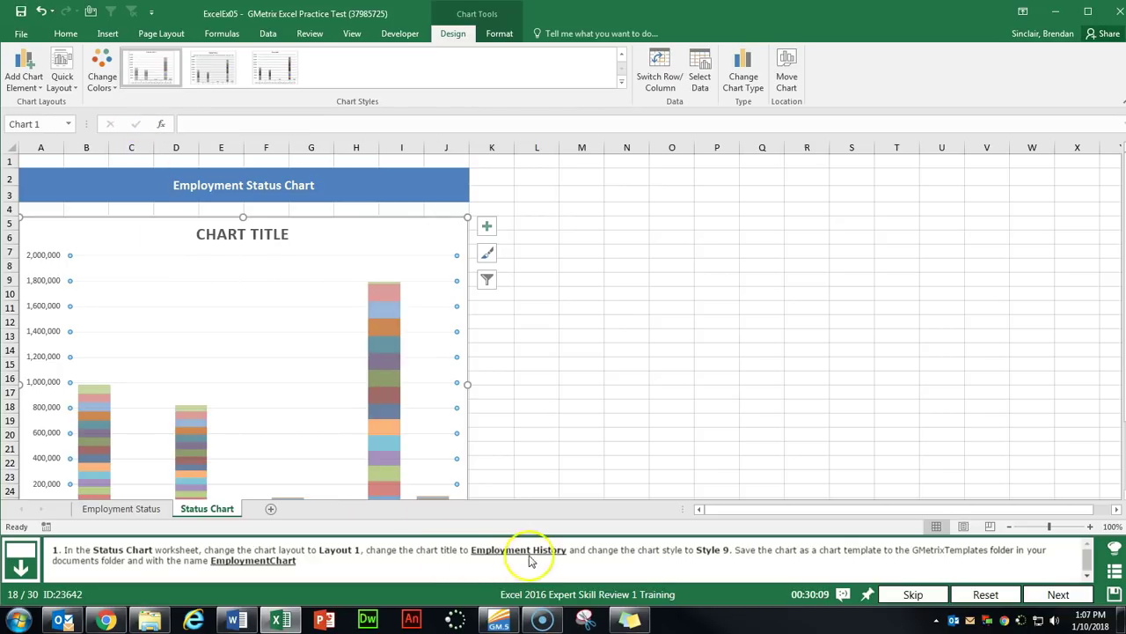
Retitle the chart EMPLOYMENT HISTORY.
left_click(232, 233)
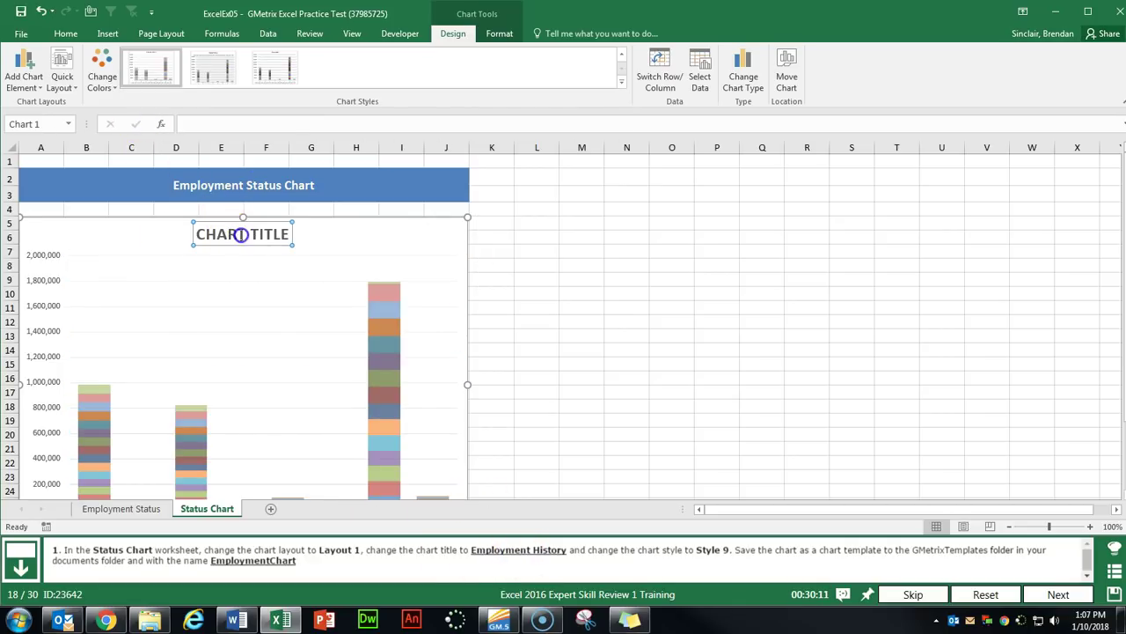
left_click(250, 232)
triple_click(227, 239)
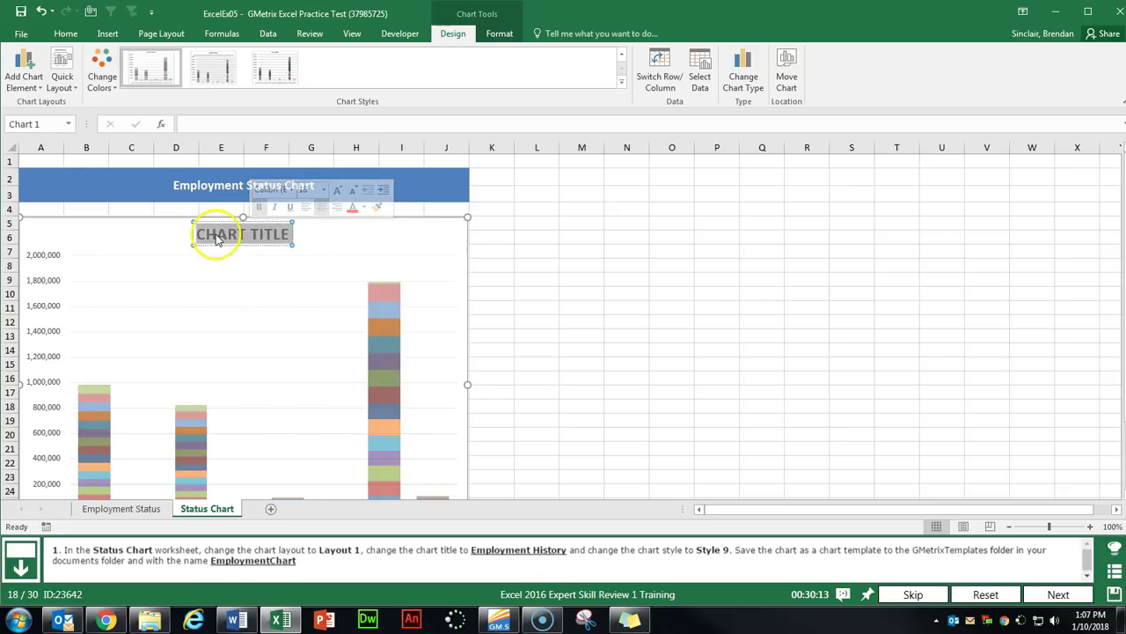
type("EMPL")
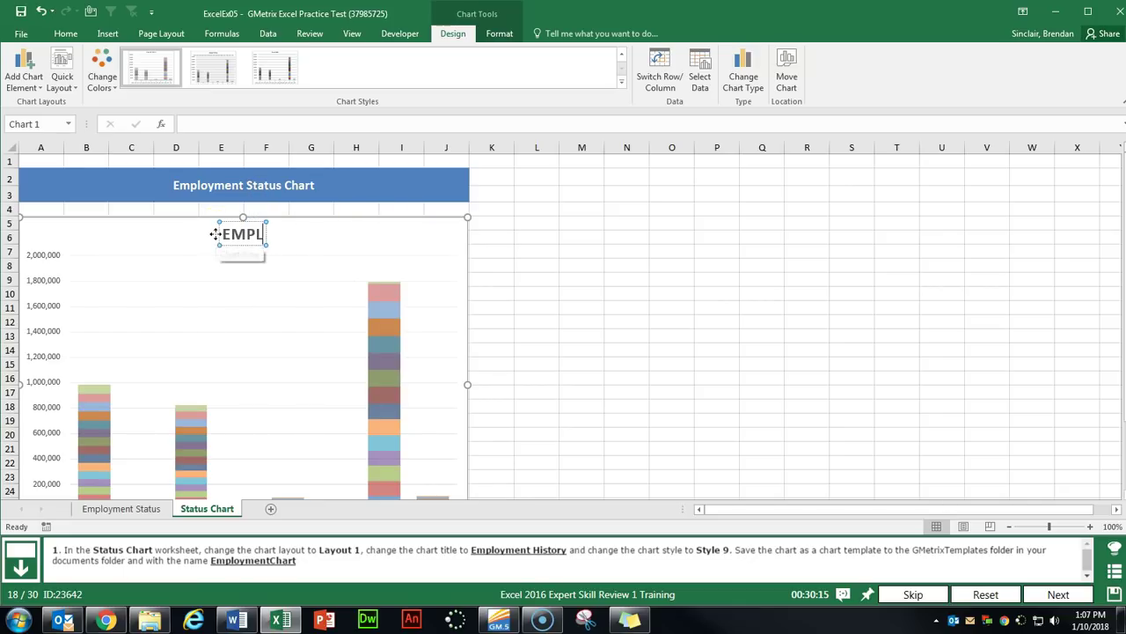
type("OYMENT HISTORY")
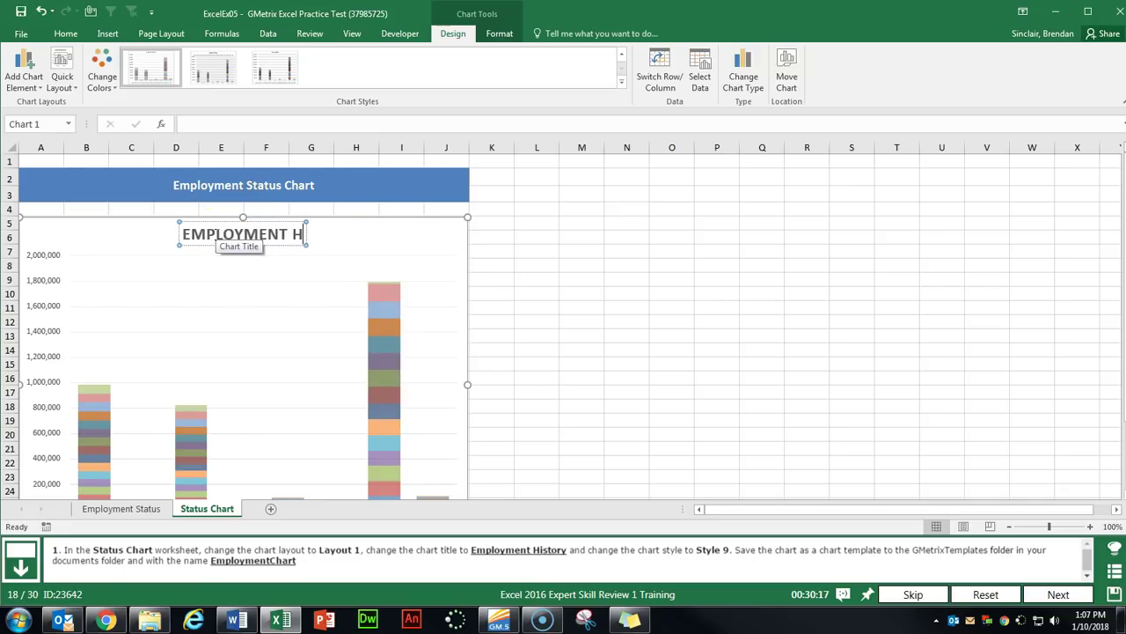
left_click(366, 235)
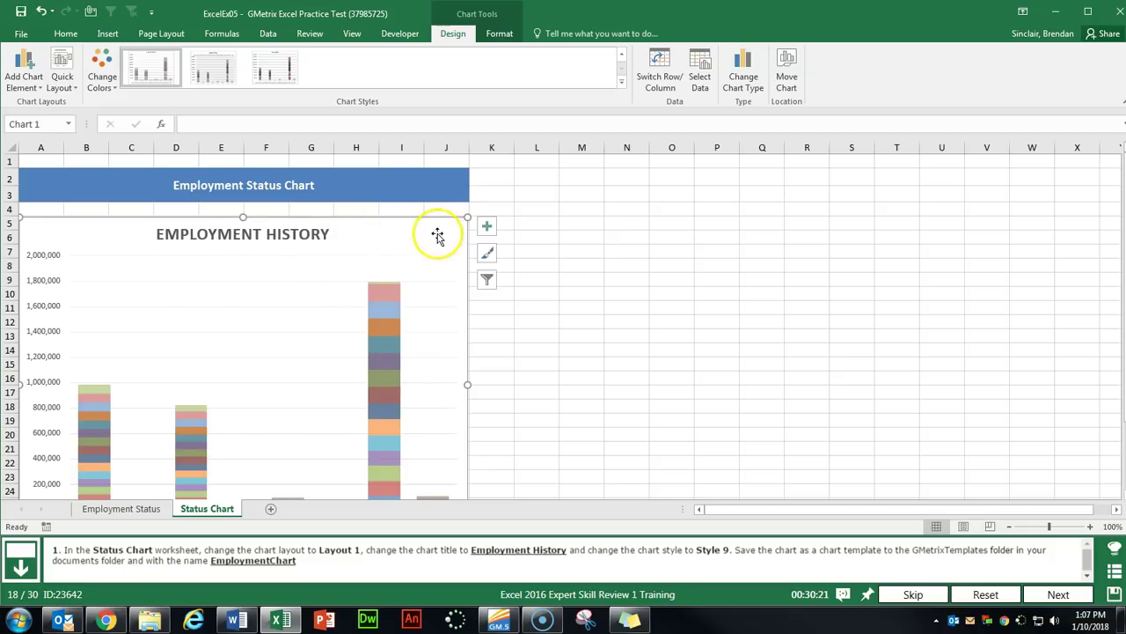
left_click(401, 242)
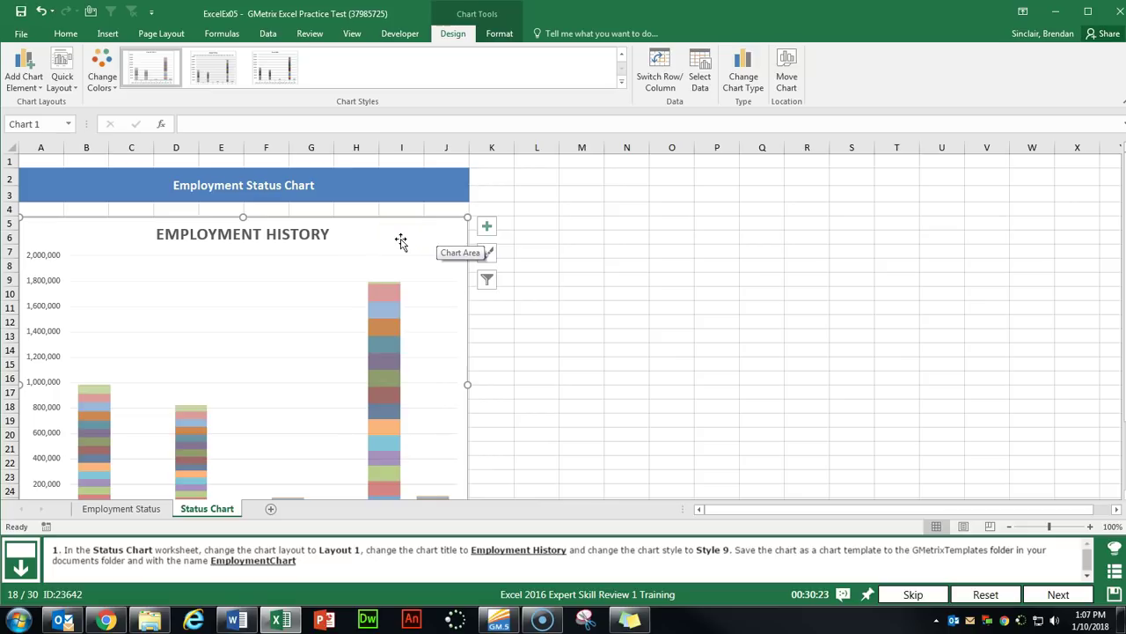
left_click(380, 243)
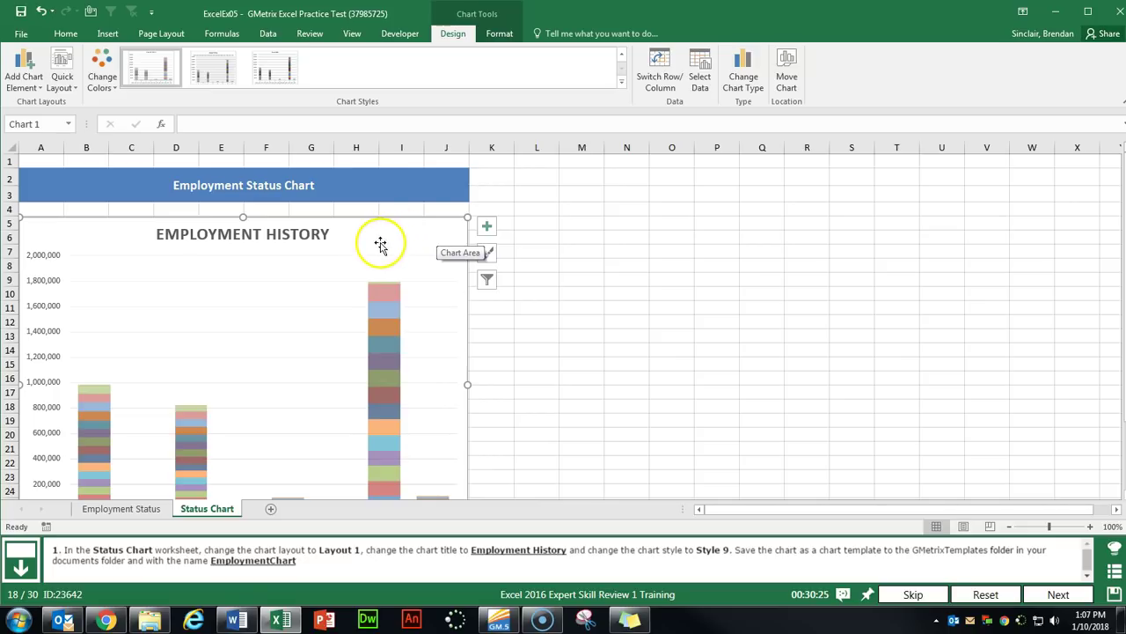
Save the chart as template EmploymentChart in Documents > GMetrixTemplates, then submit.
right_click(365, 236)
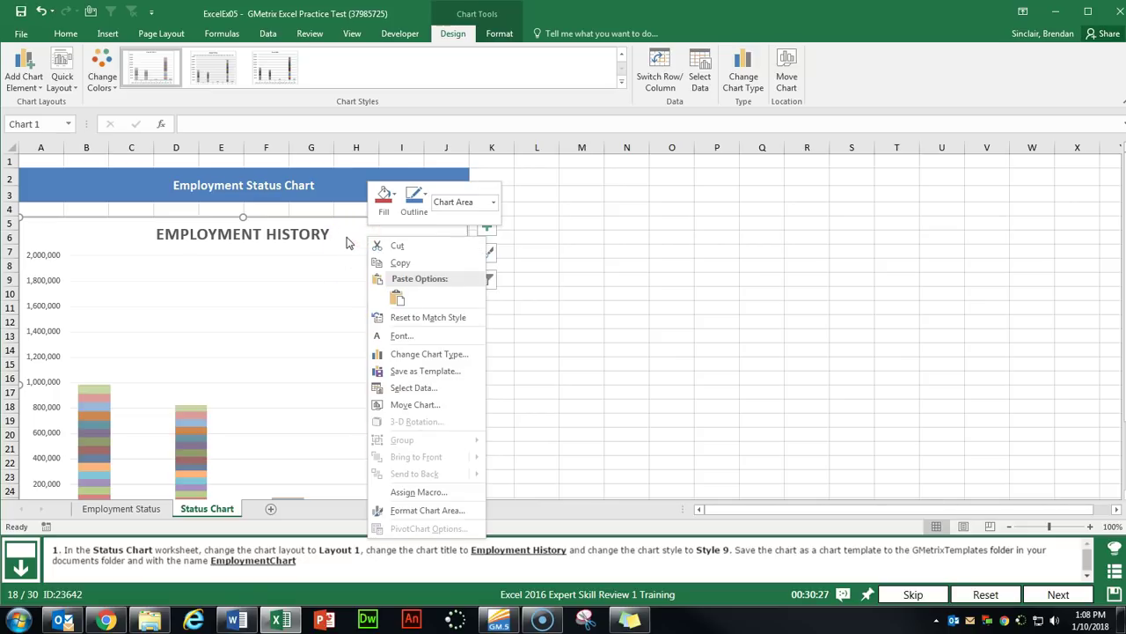
left_click(440, 372)
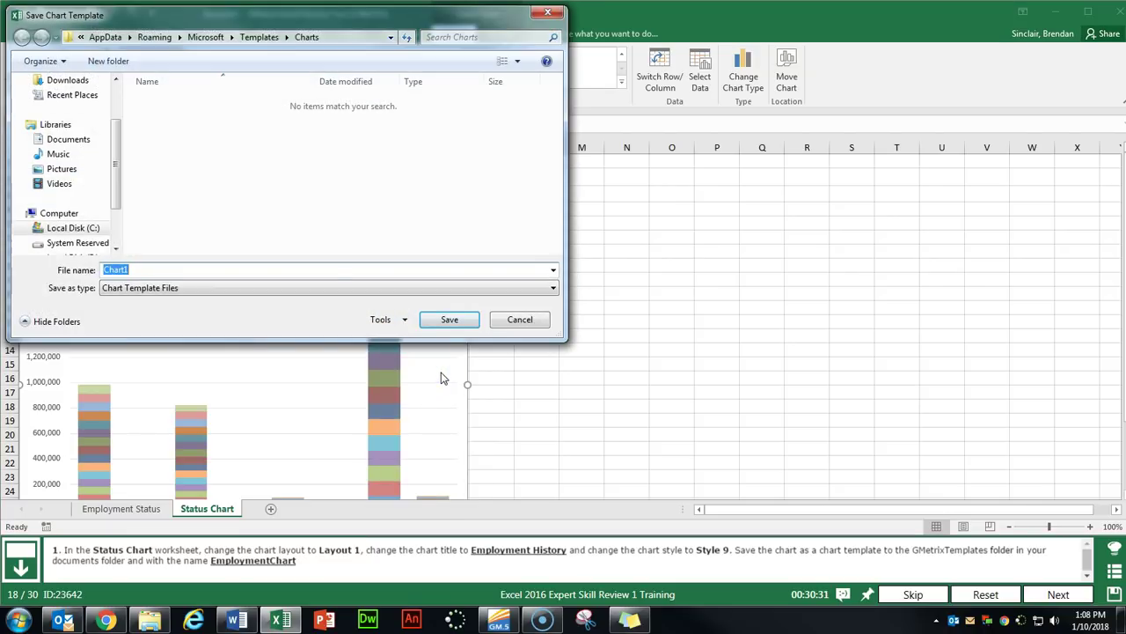
left_click(71, 143)
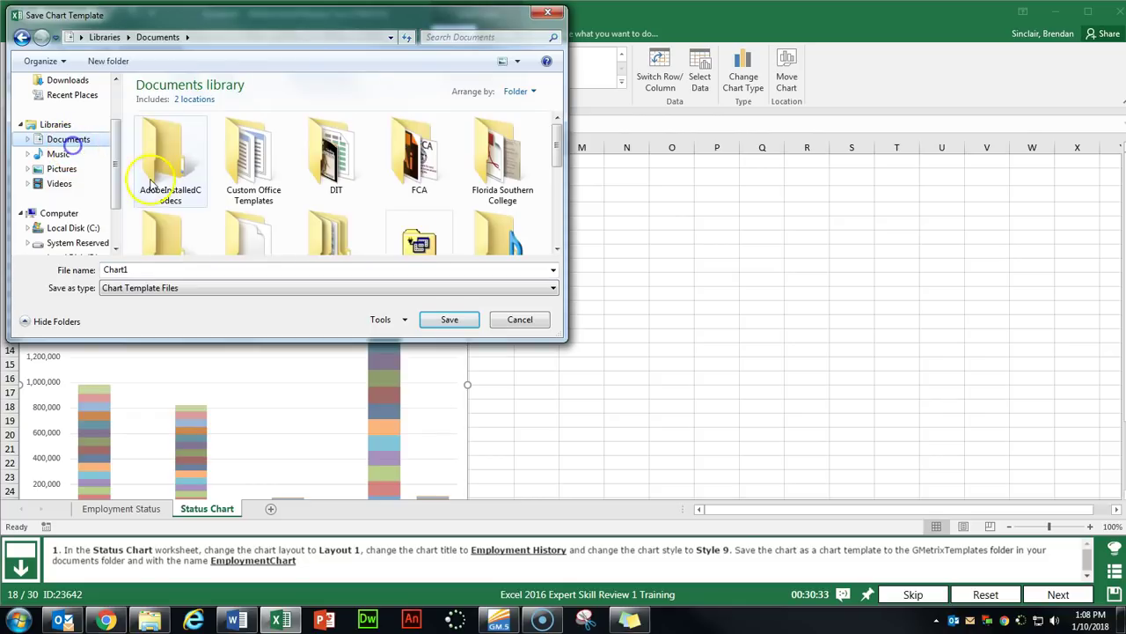
scroll(159, 193, "down", 1)
double_click(164, 224)
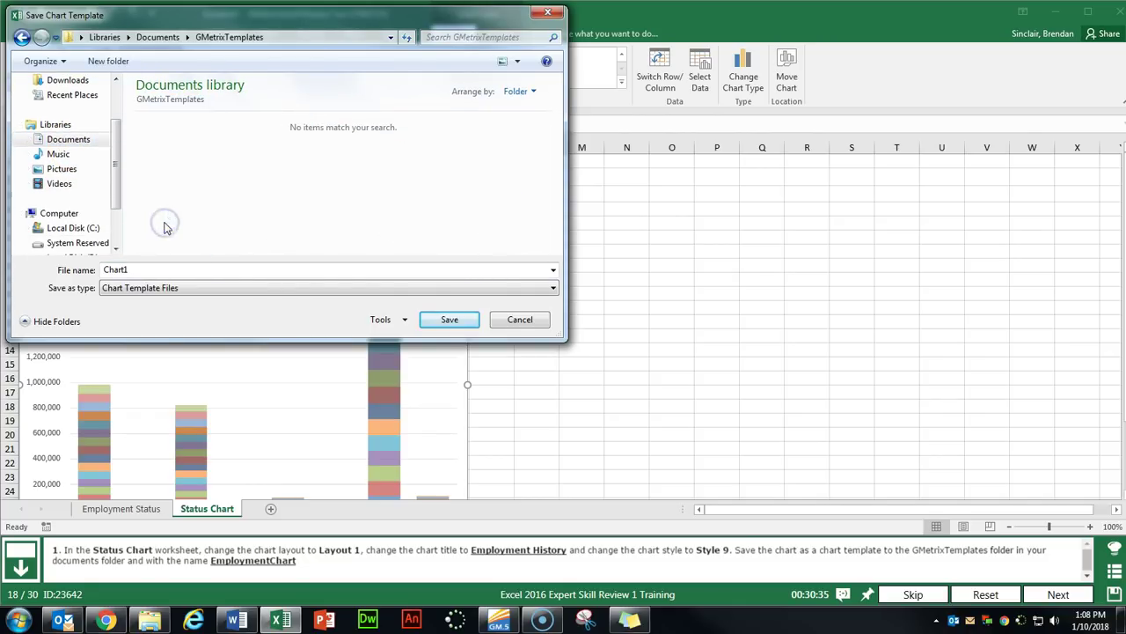
left_click(246, 268)
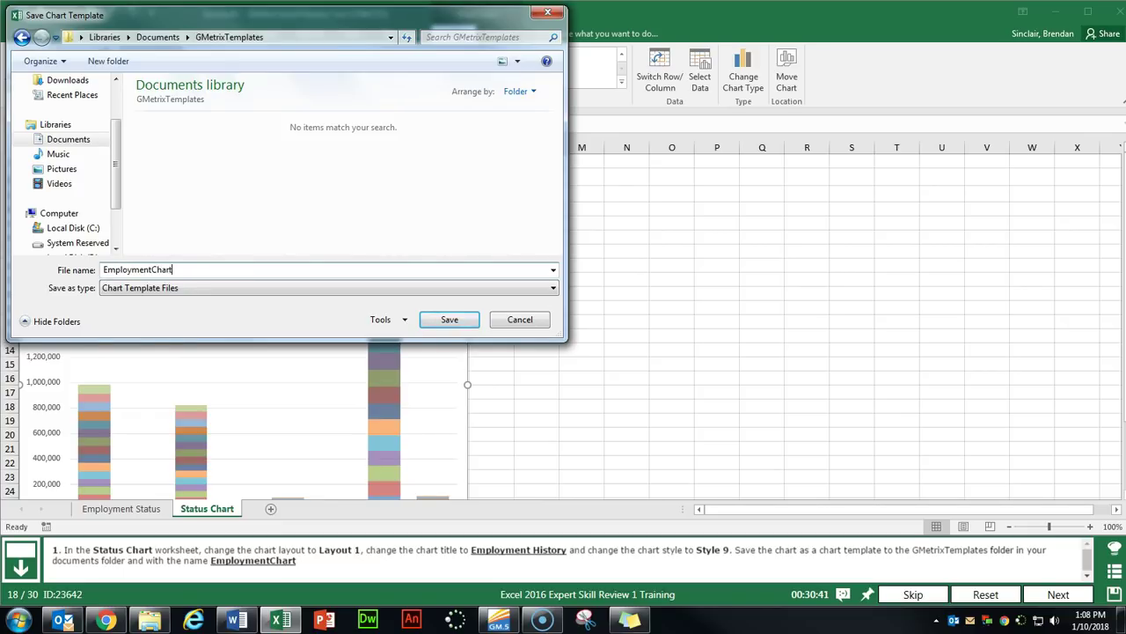
key("Return")
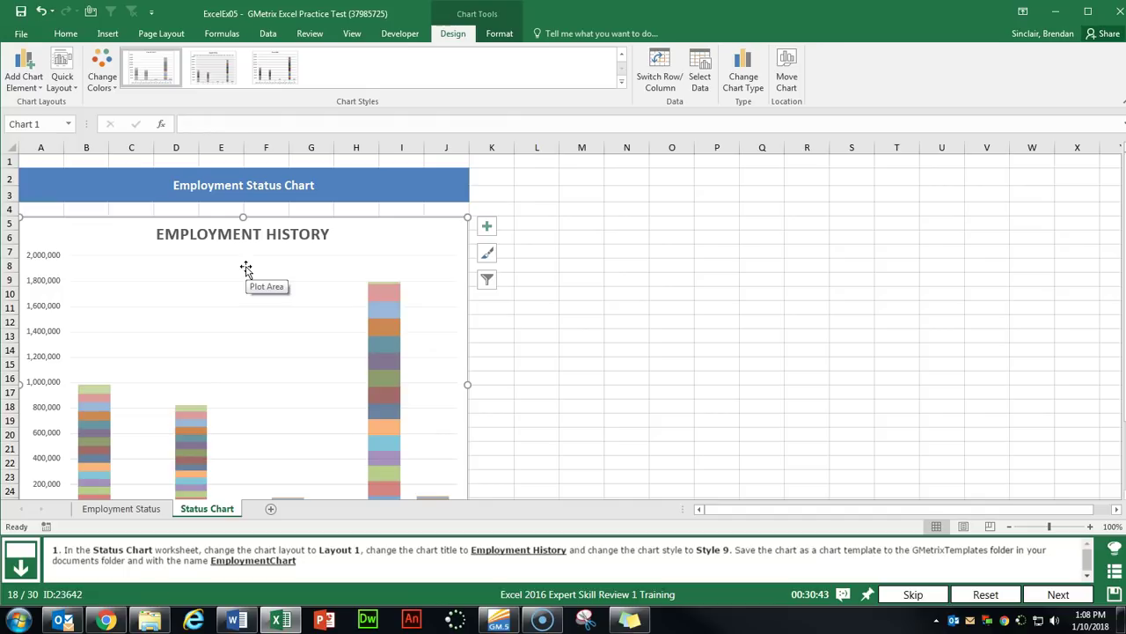
left_click(1043, 594)
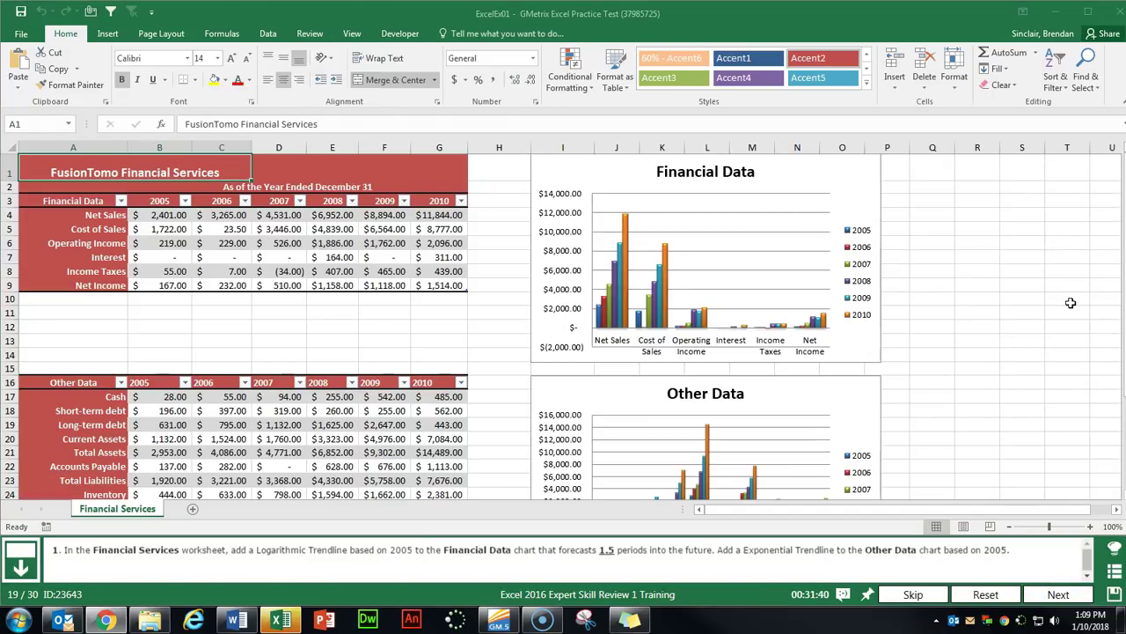
Give the Financial Data chart a Logarithmic trendline on the 2005 series with Forecast Forward 1.5.
left_click(875, 189)
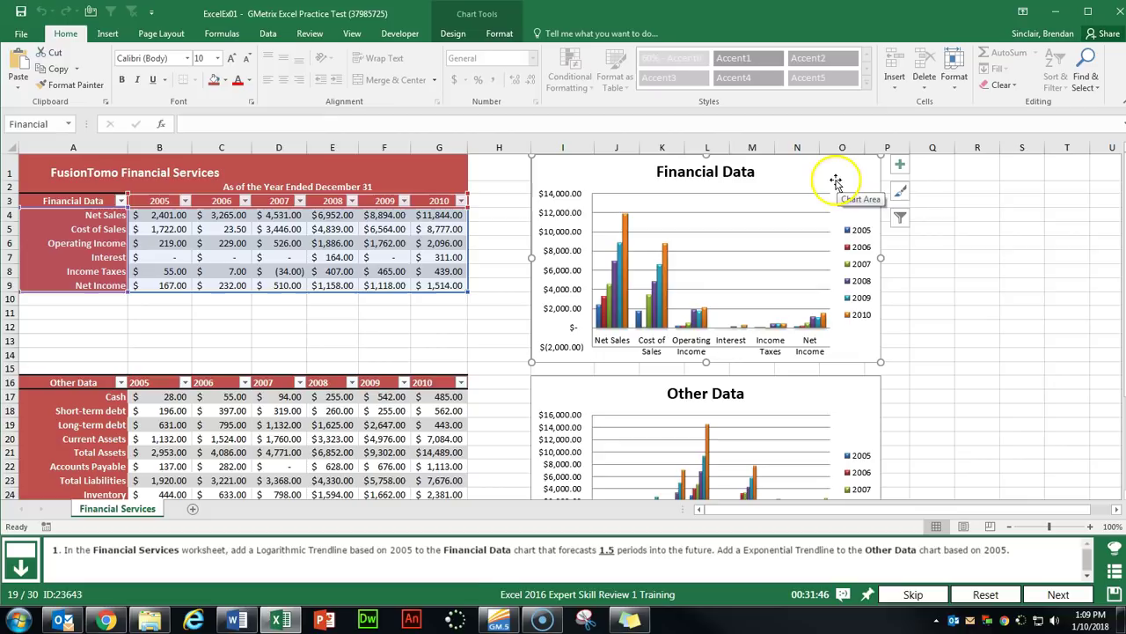
left_click(899, 165)
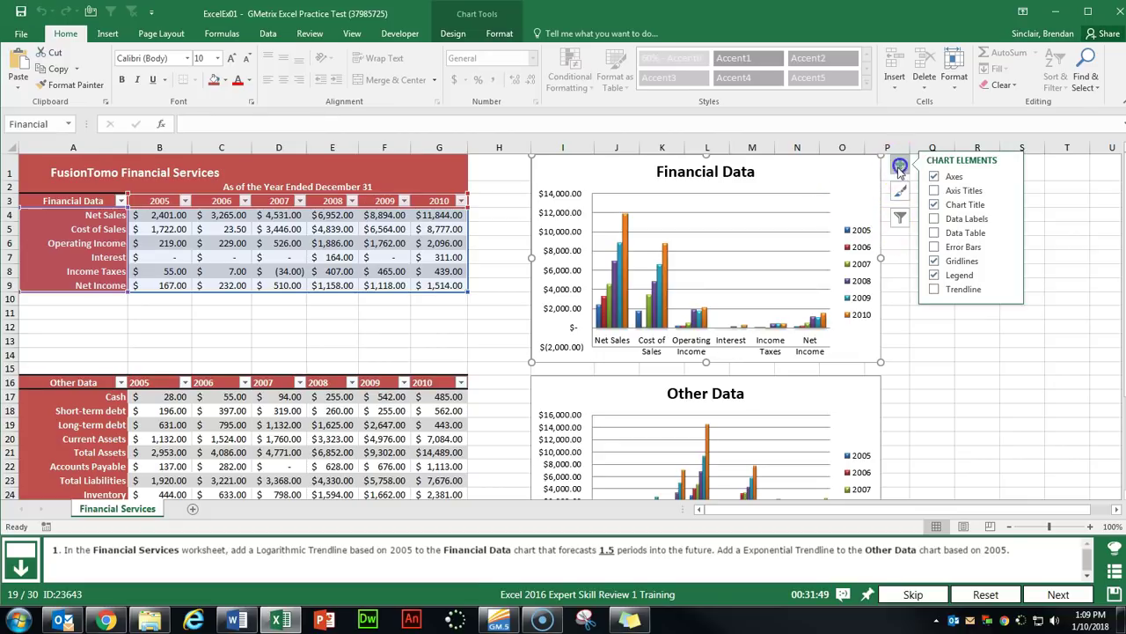
left_click(1010, 291)
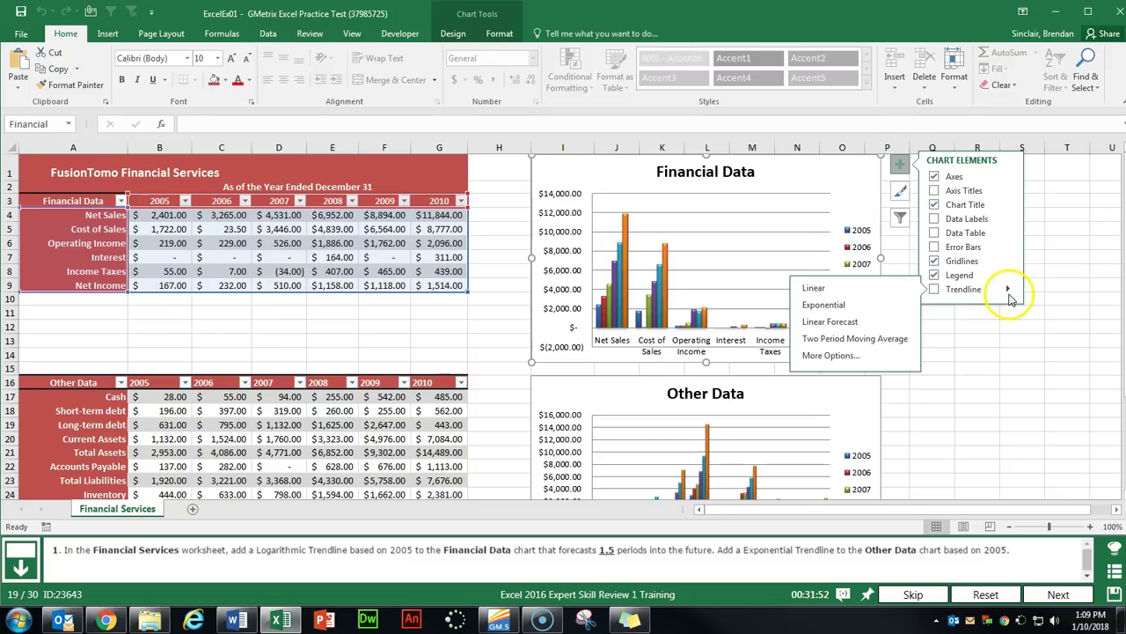
left_click(837, 355)
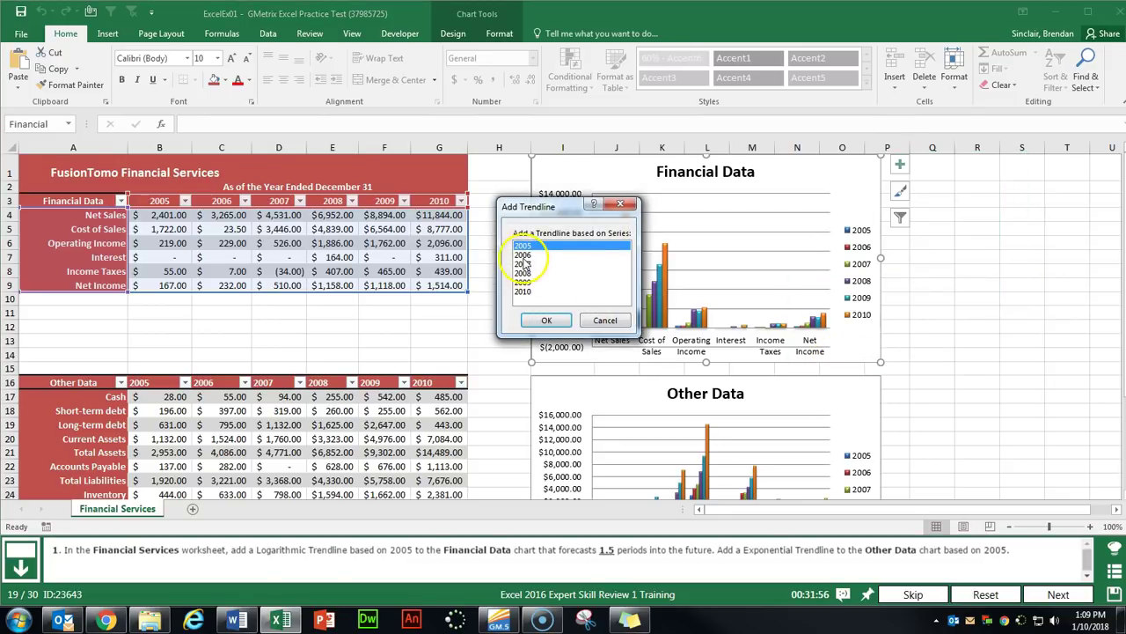
left_click(547, 320)
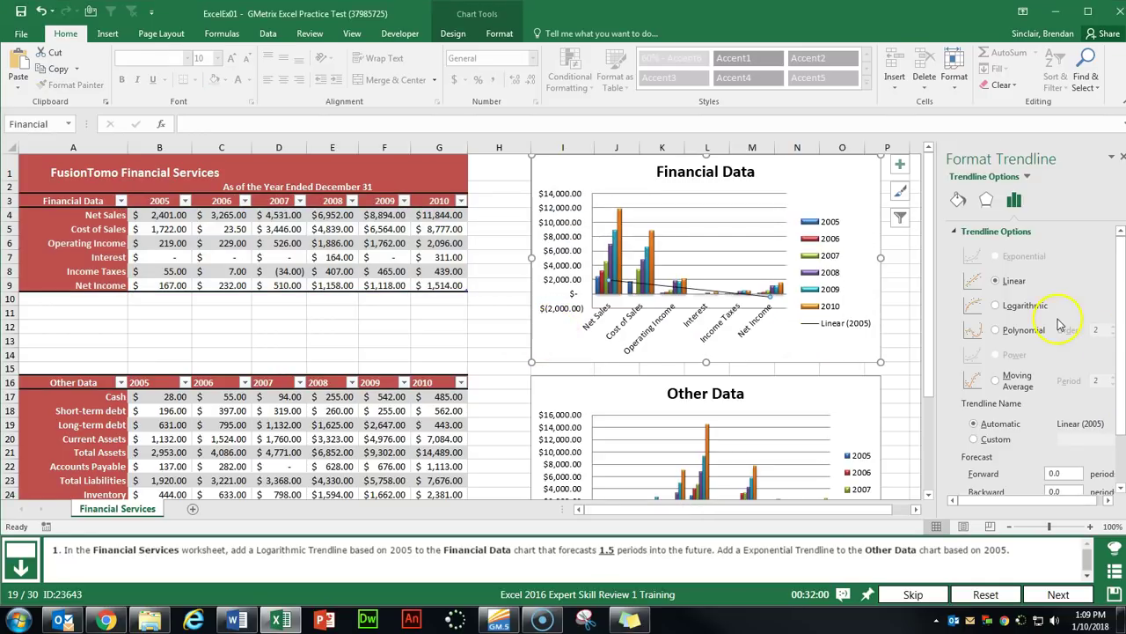
left_click(1006, 308)
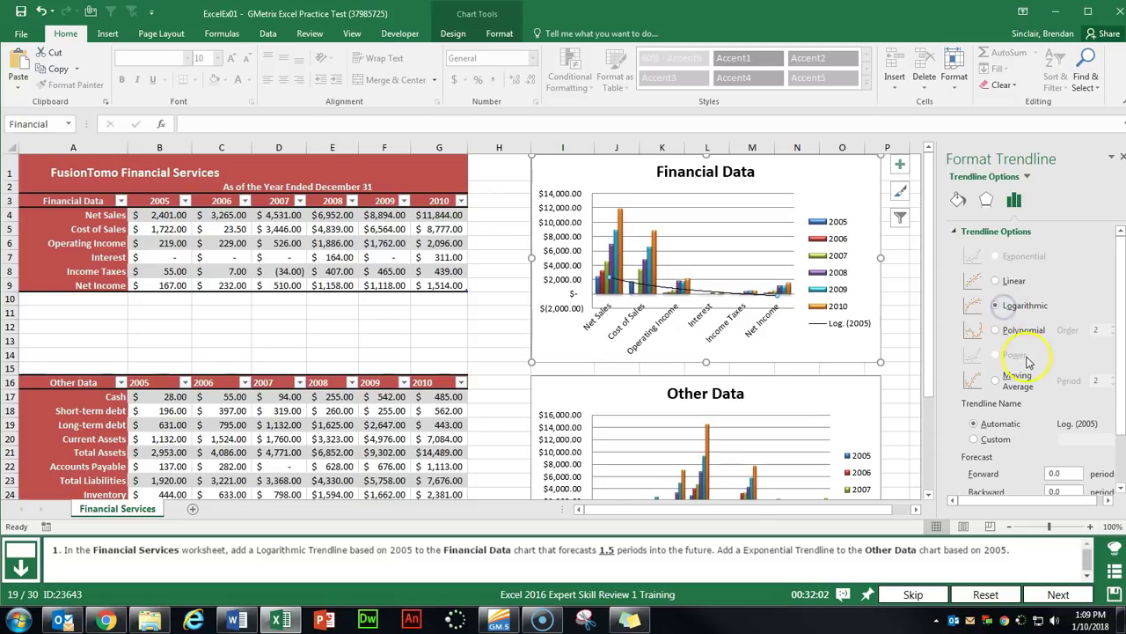
scroll(1027, 364, "down", 2)
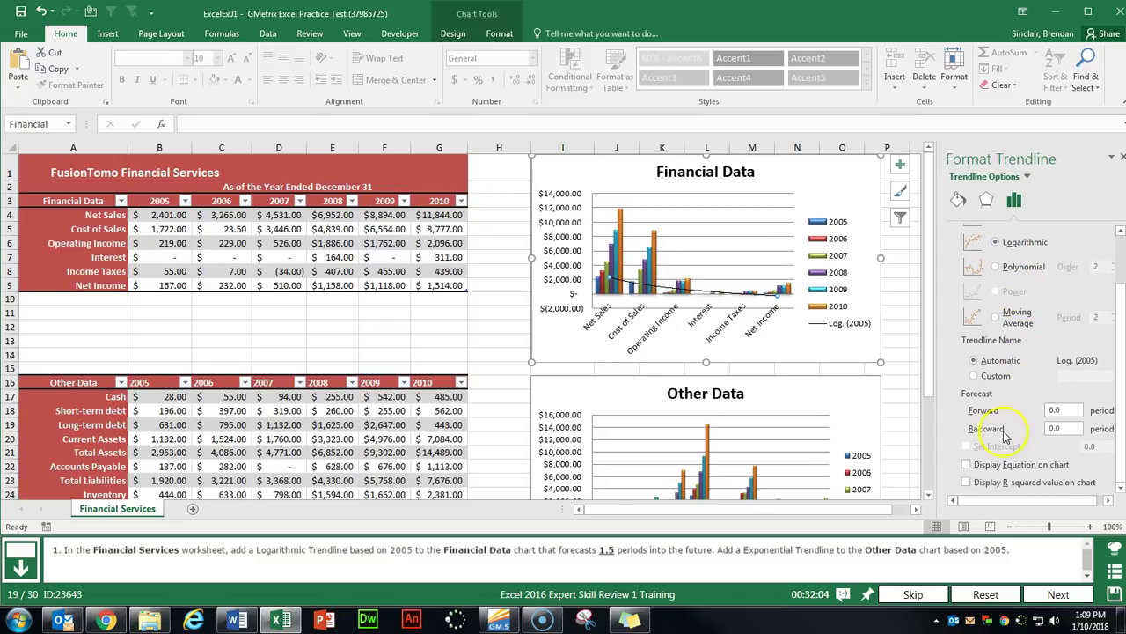
type("1.5")
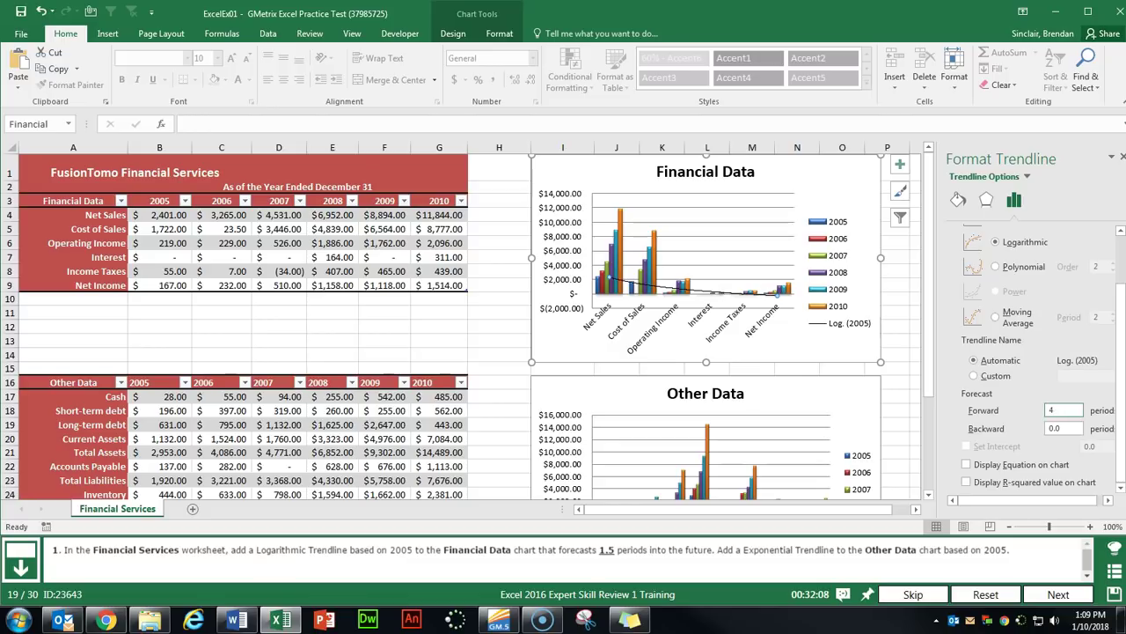
key("Tab")
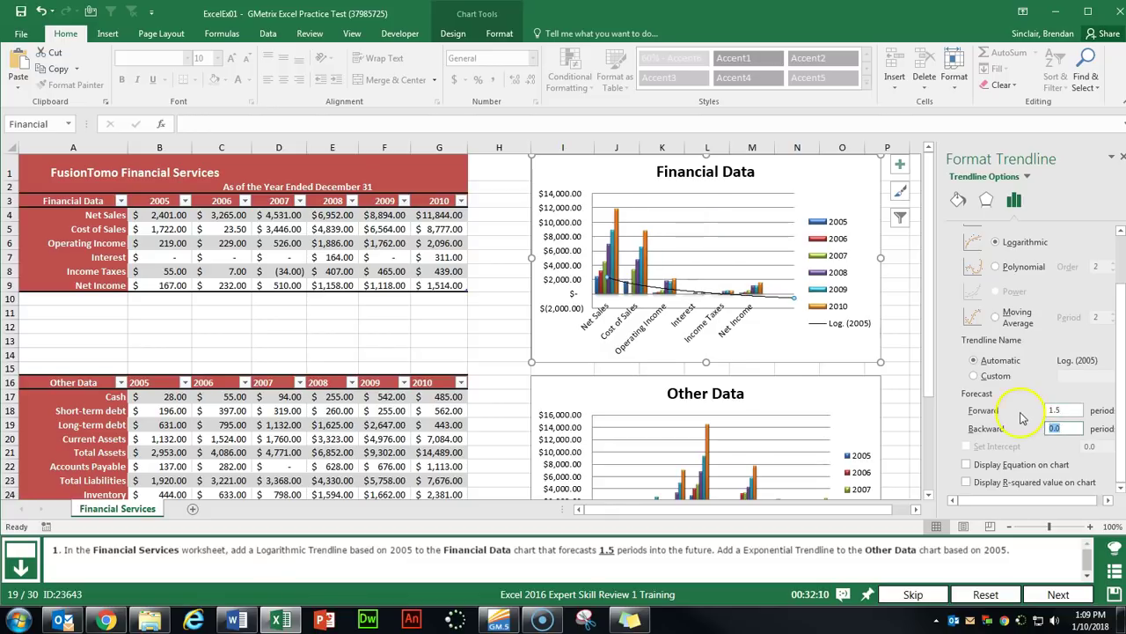
left_click(1120, 159)
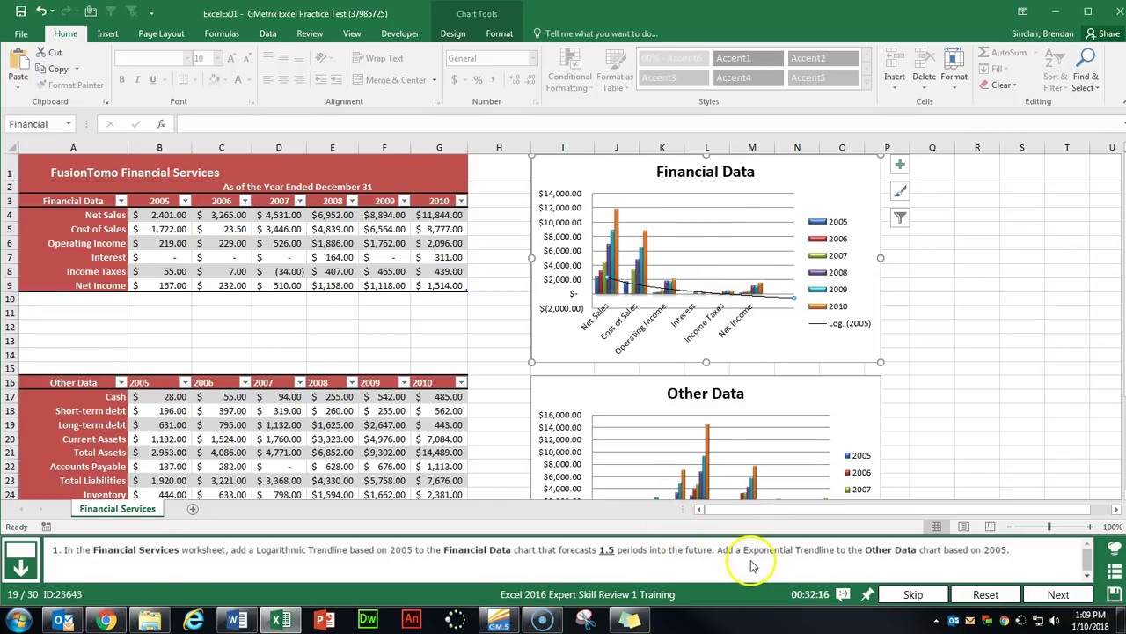
Give the Other Data chart an Exponential trendline on the 2005 series, then submit.
left_click(843, 397)
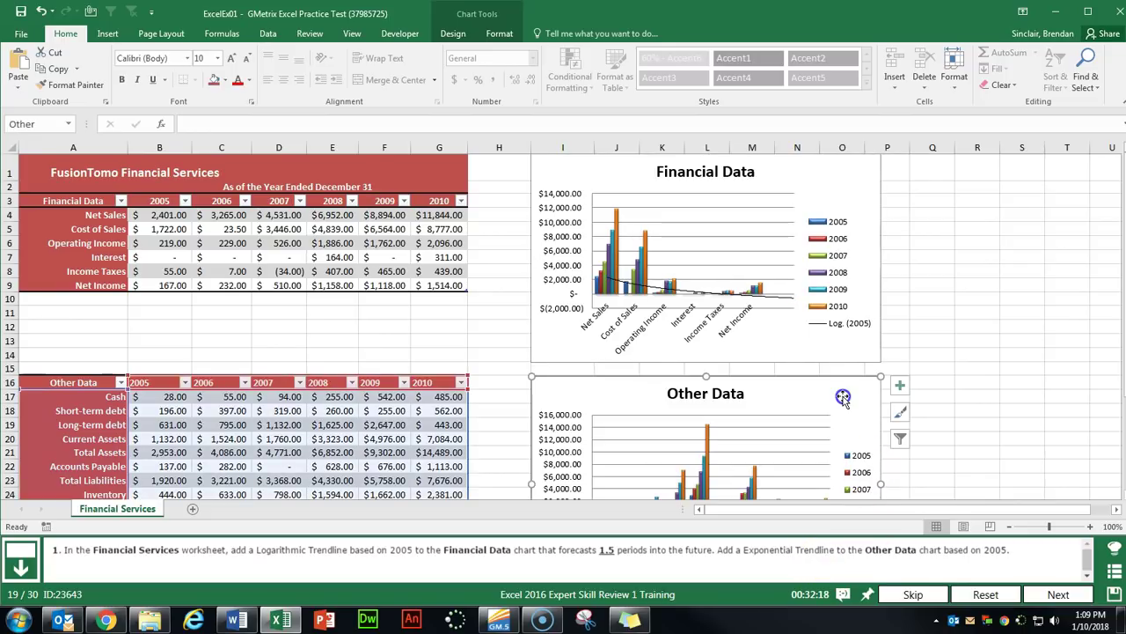
left_click(900, 388)
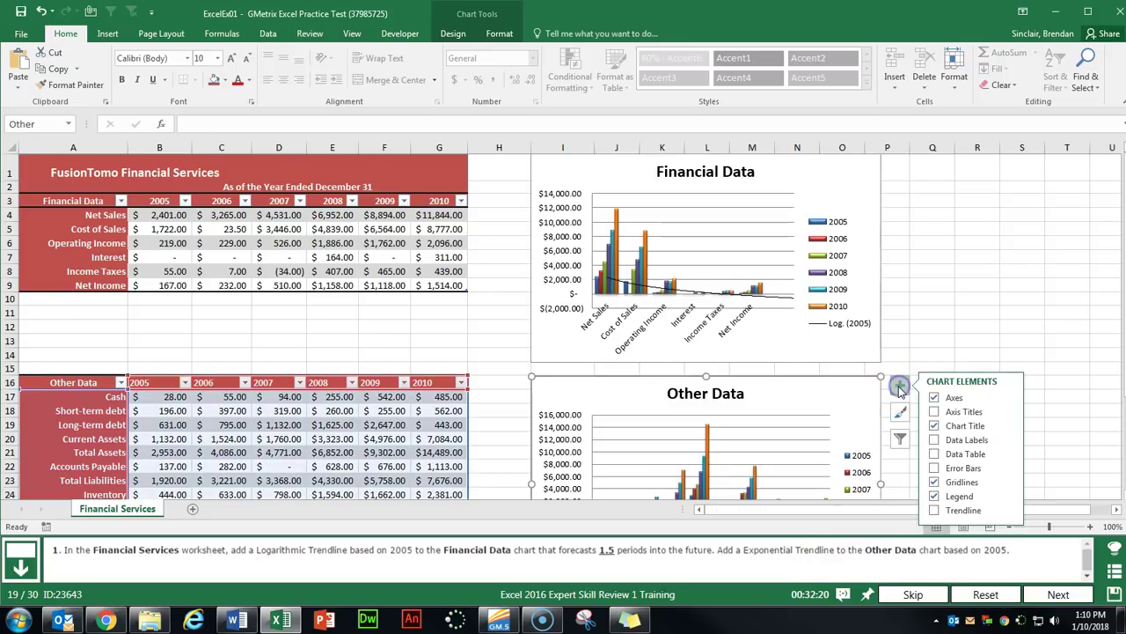
left_click(1008, 511)
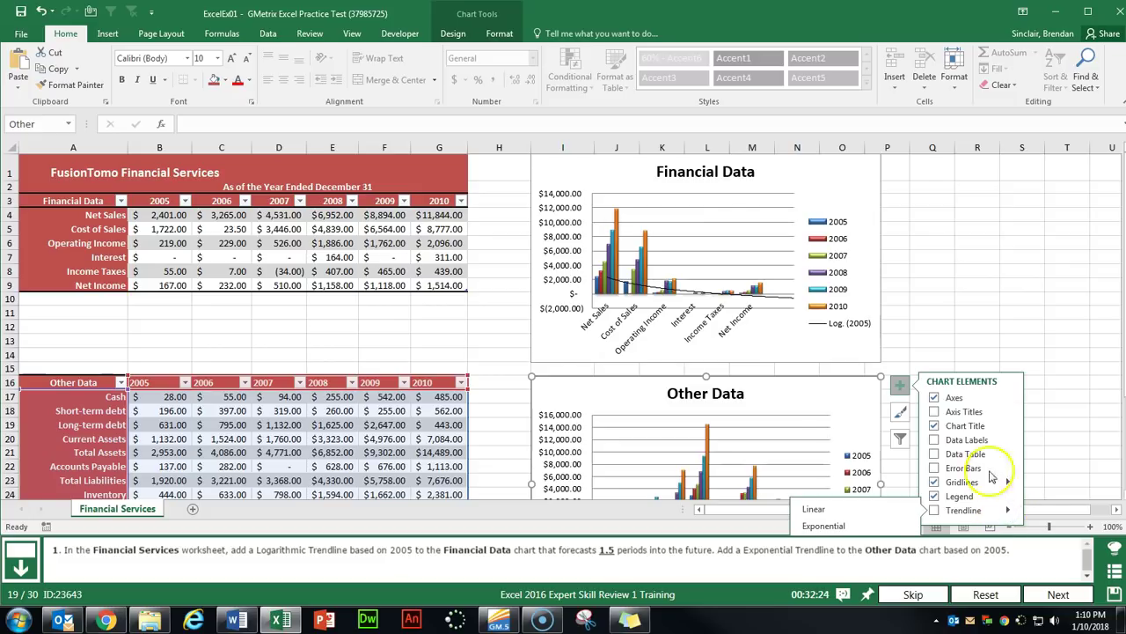
scroll(867, 455, "down", 3)
left_click(899, 249)
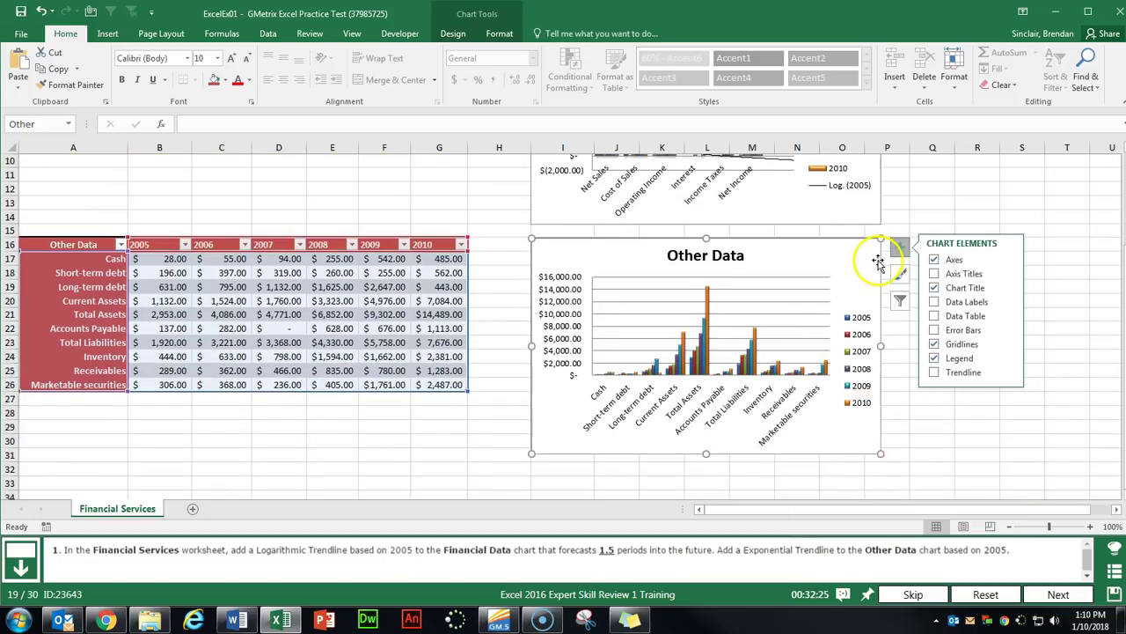
left_click(1006, 372)
left_click(824, 442)
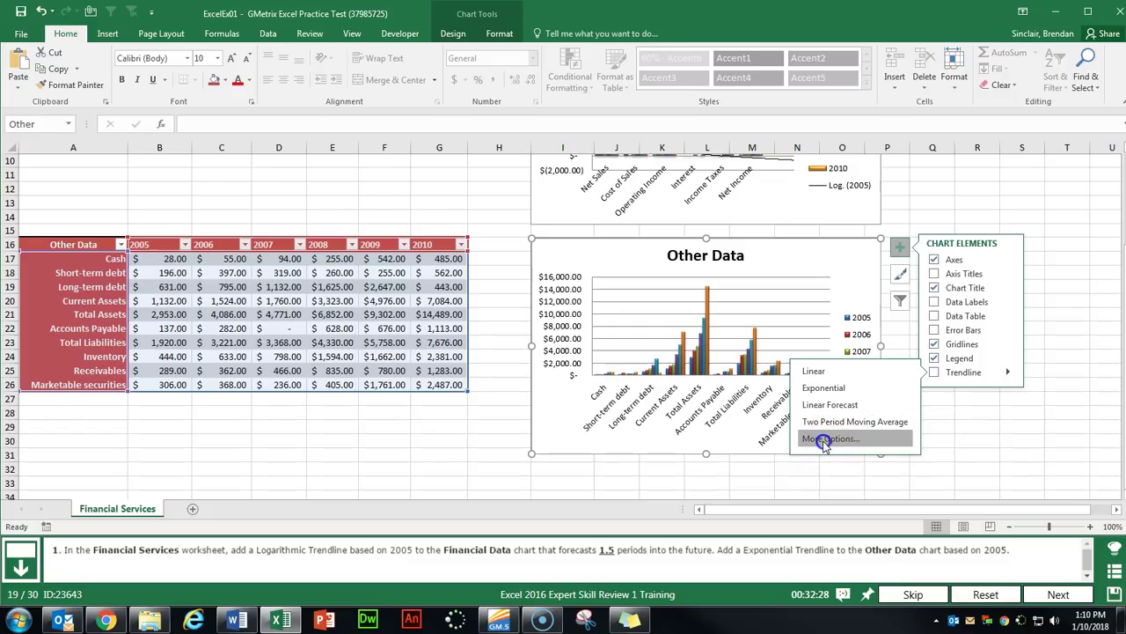
left_click(827, 388)
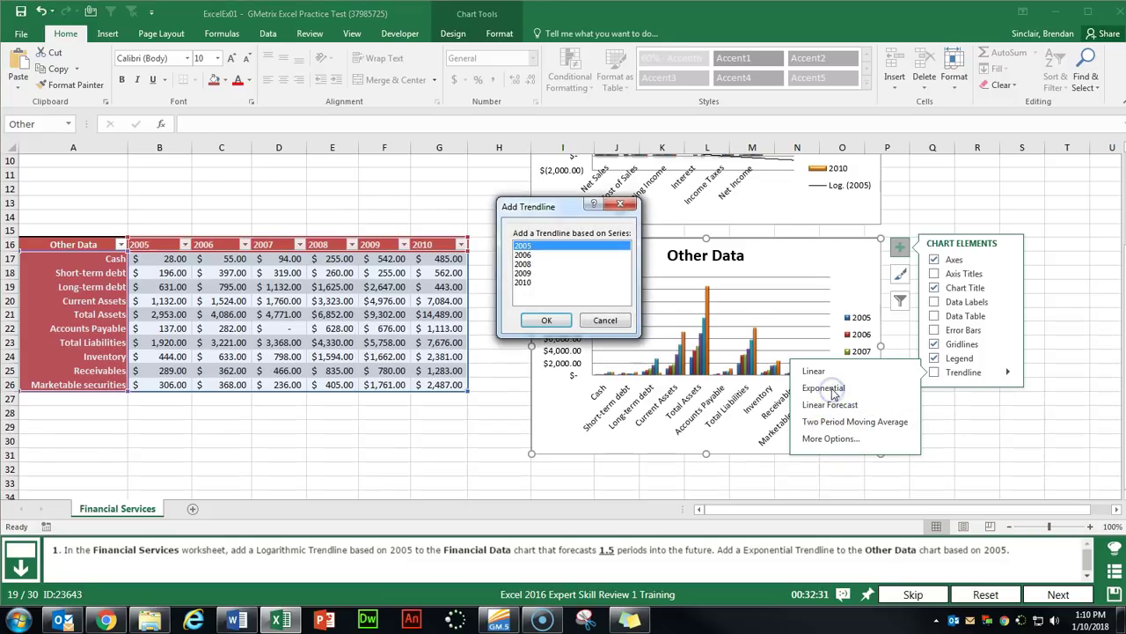
left_click(539, 321)
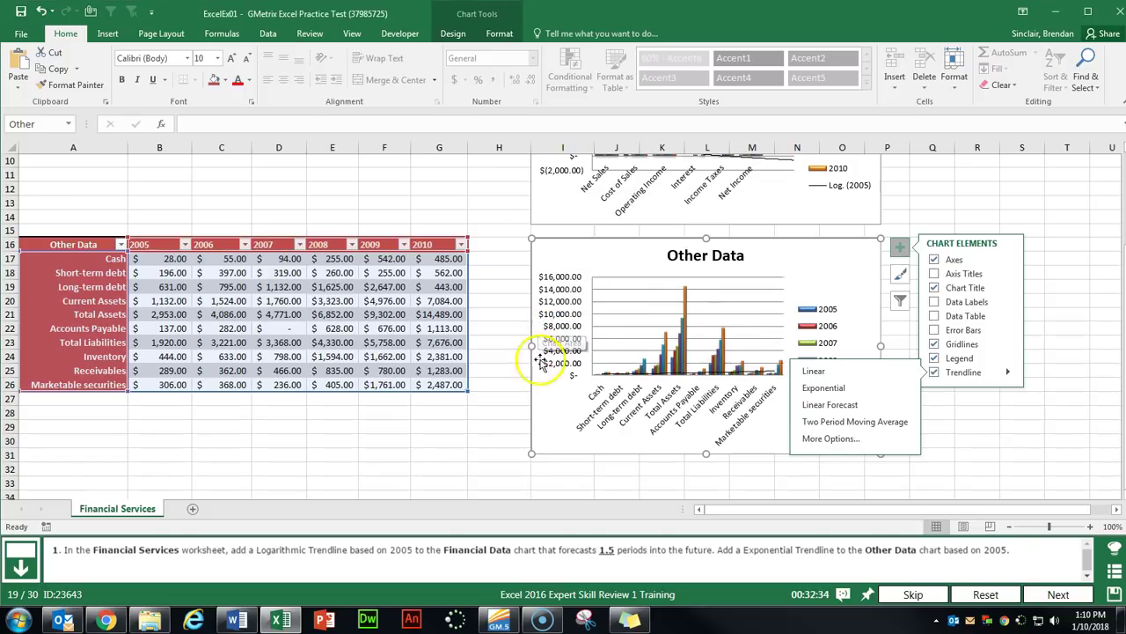
left_click(853, 266)
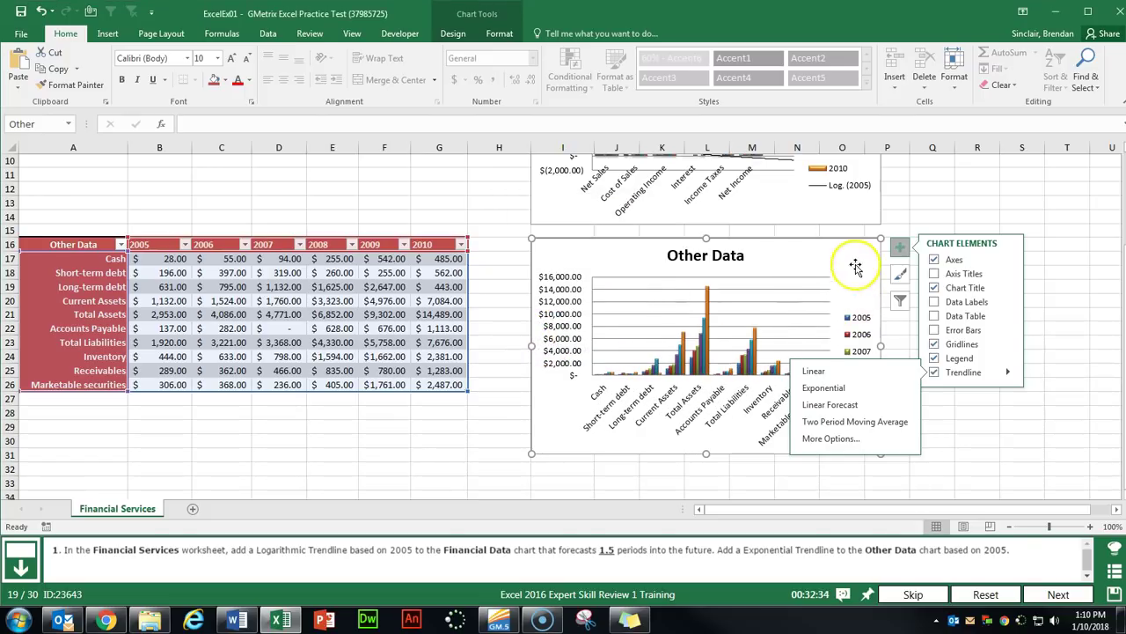
left_click(899, 249)
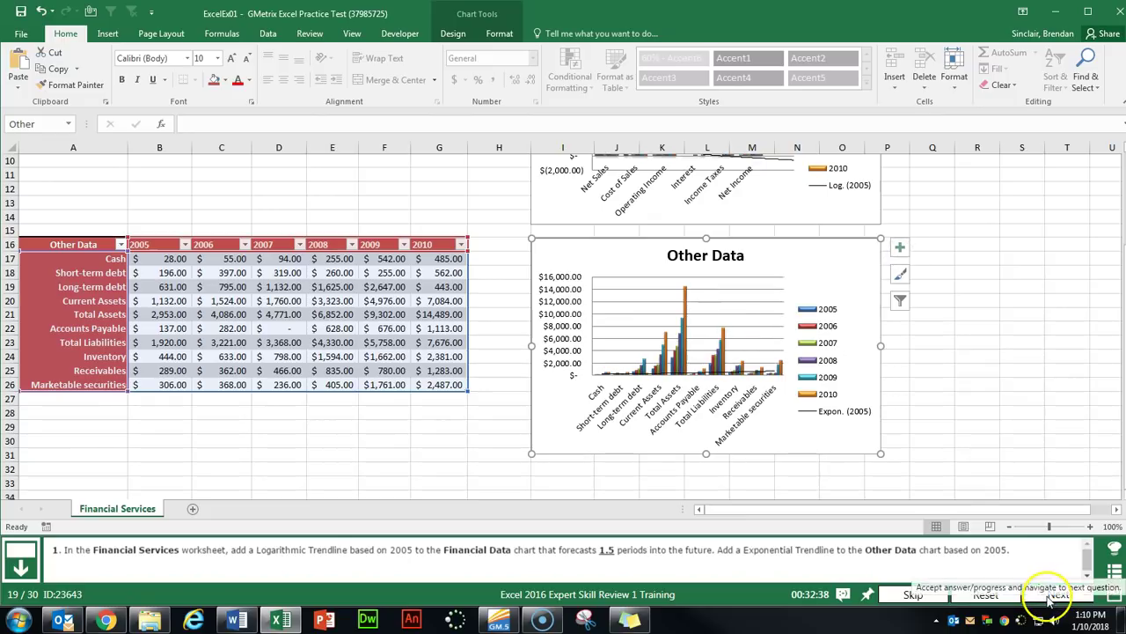
left_click(1058, 594)
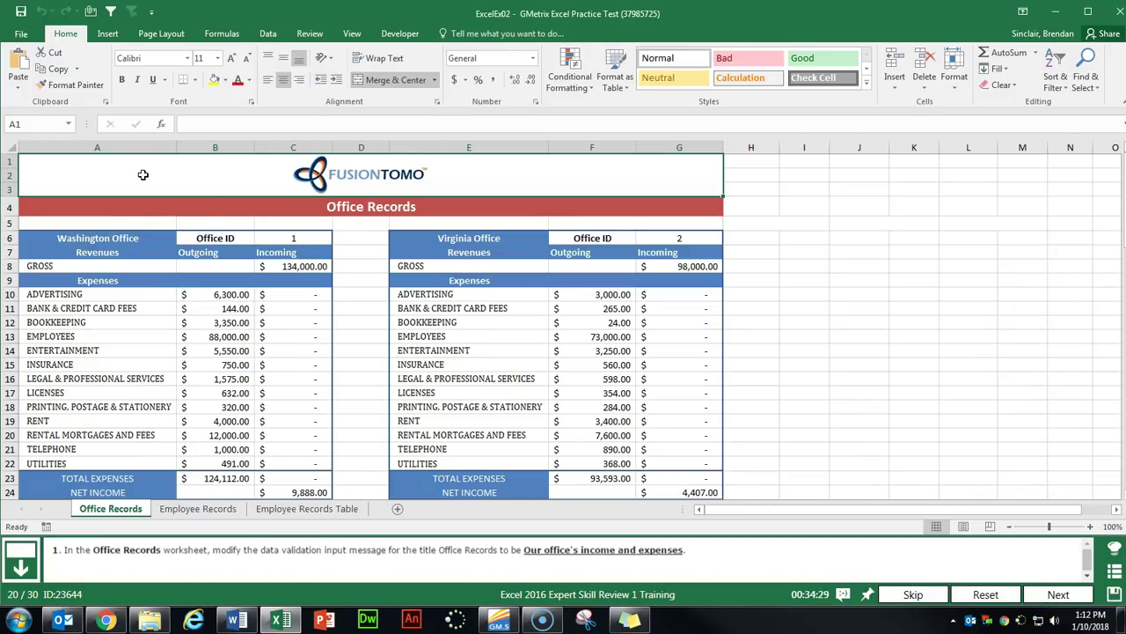
left_click(188, 201)
Replace the title cell's validation input message with 'Our office's income and expenses'.
left_click(370, 203)
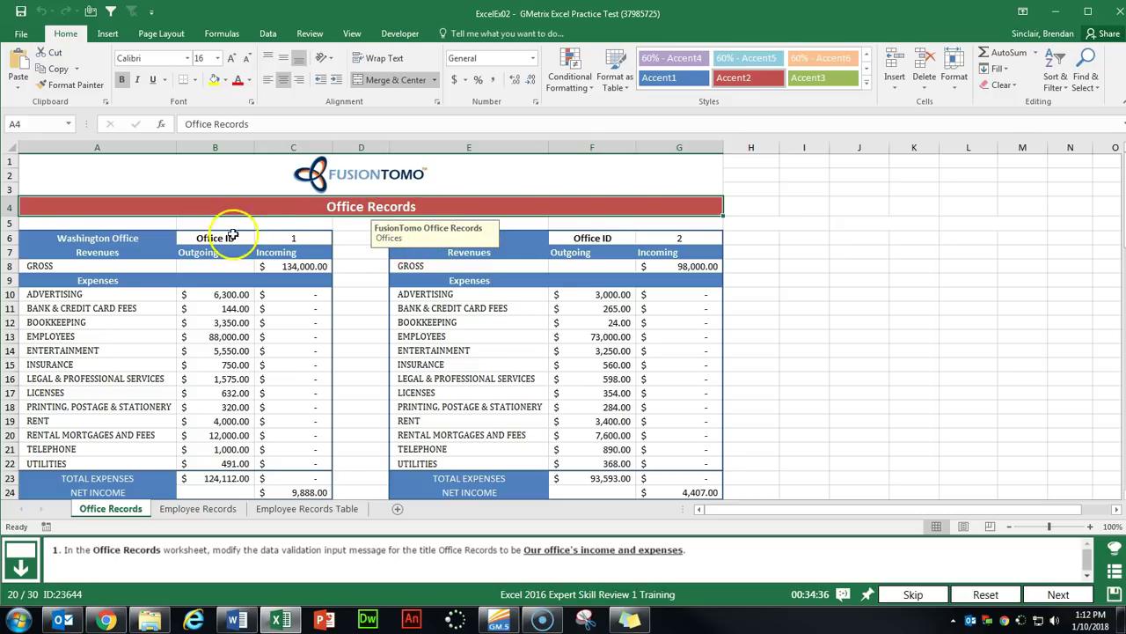
left_click(252, 208)
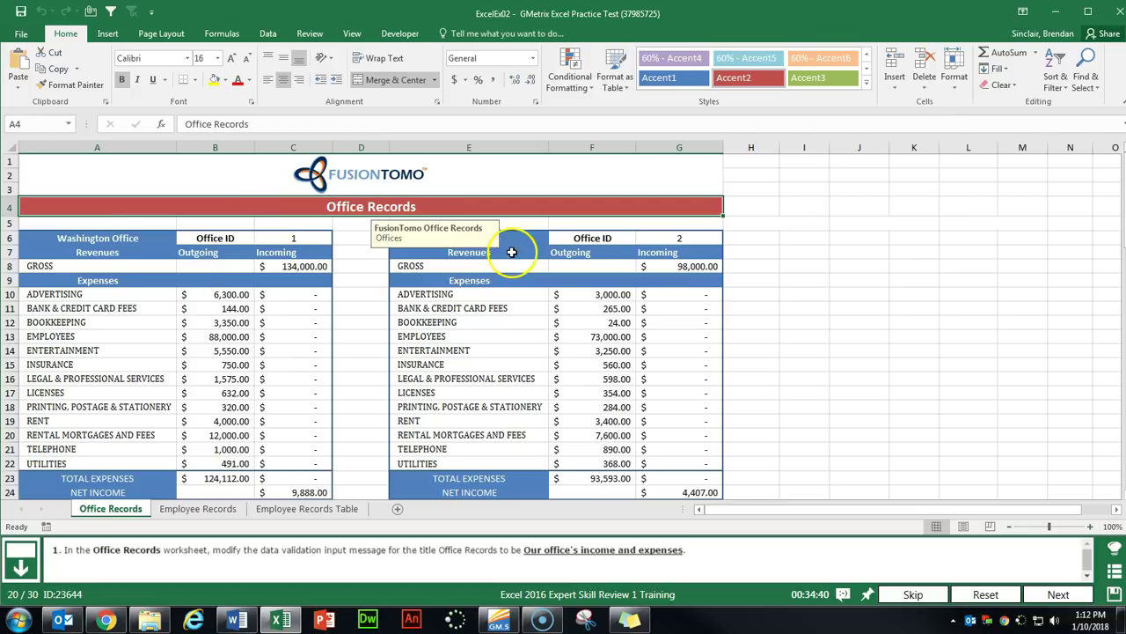
left_click(268, 33)
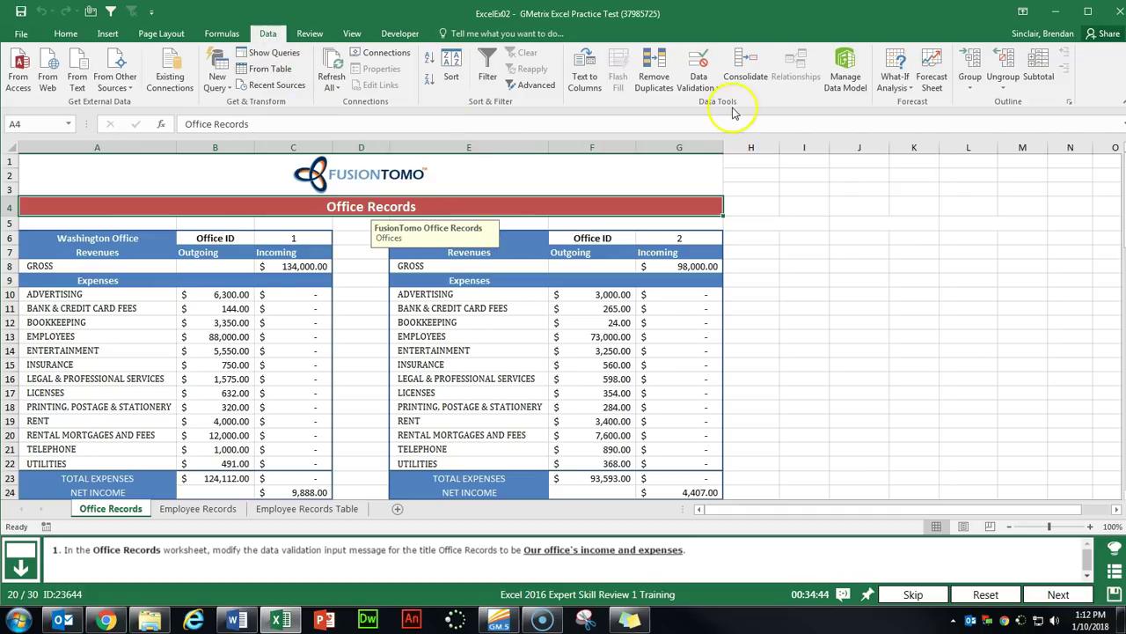
left_click(711, 88)
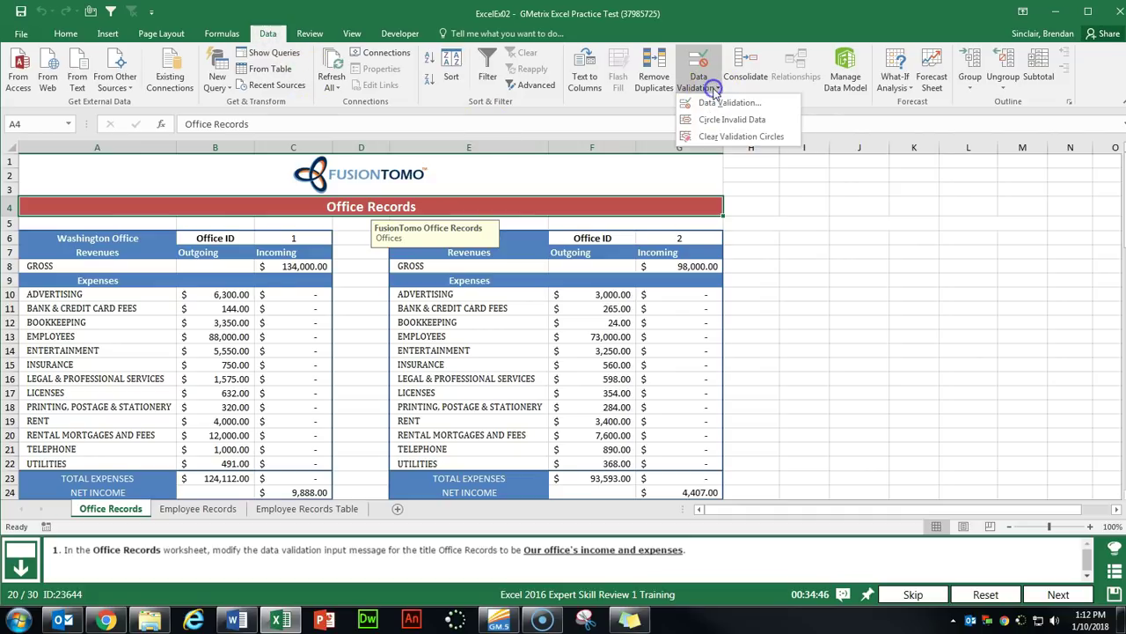
left_click(755, 104)
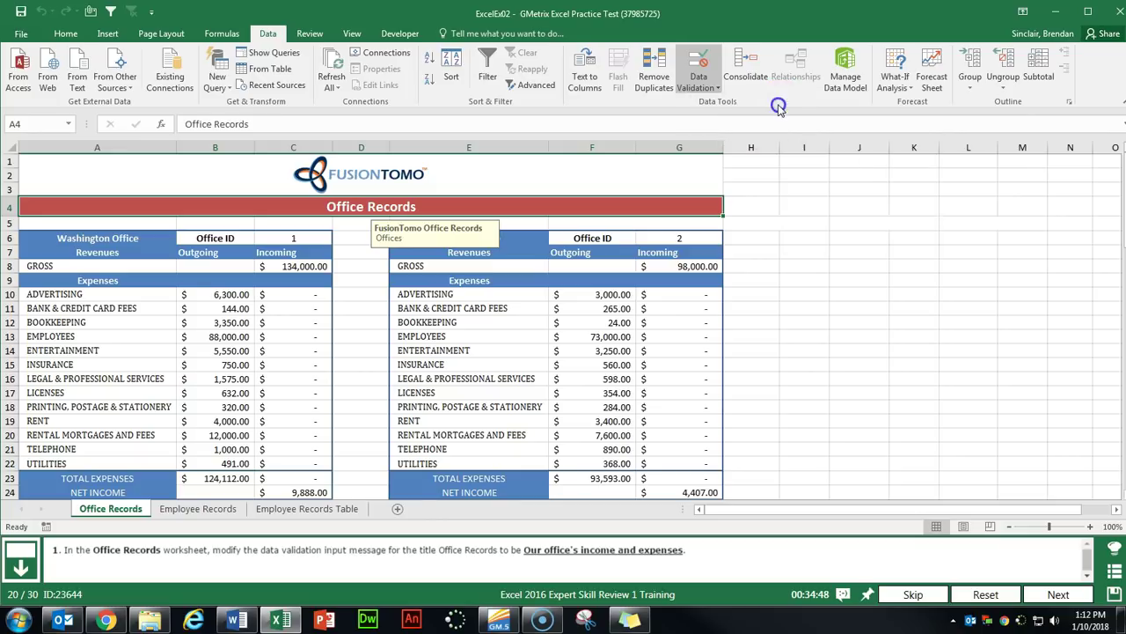
left_click(831, 118)
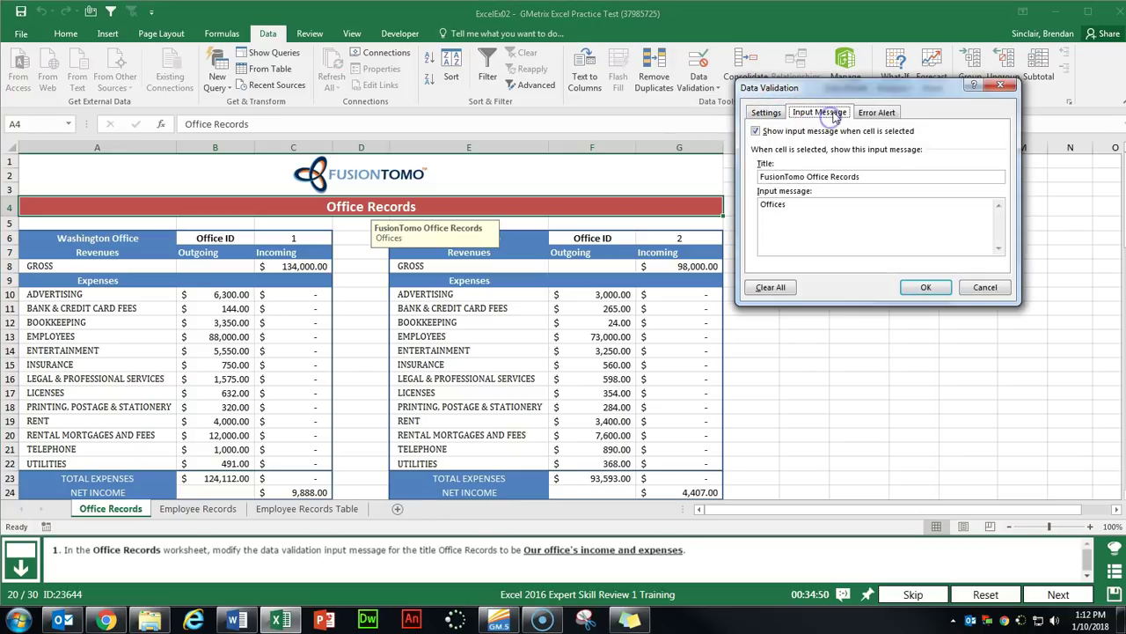
left_click_drag(849, 93, 626, 99)
left_click_drag(614, 209, 503, 209)
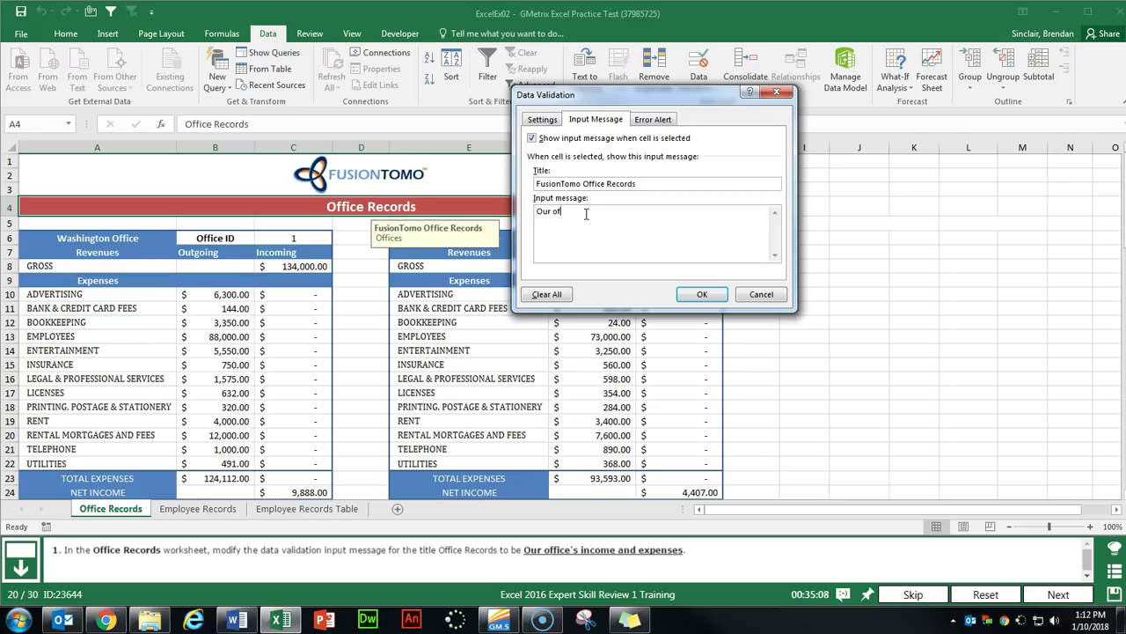
type("Our office's income and expenses")
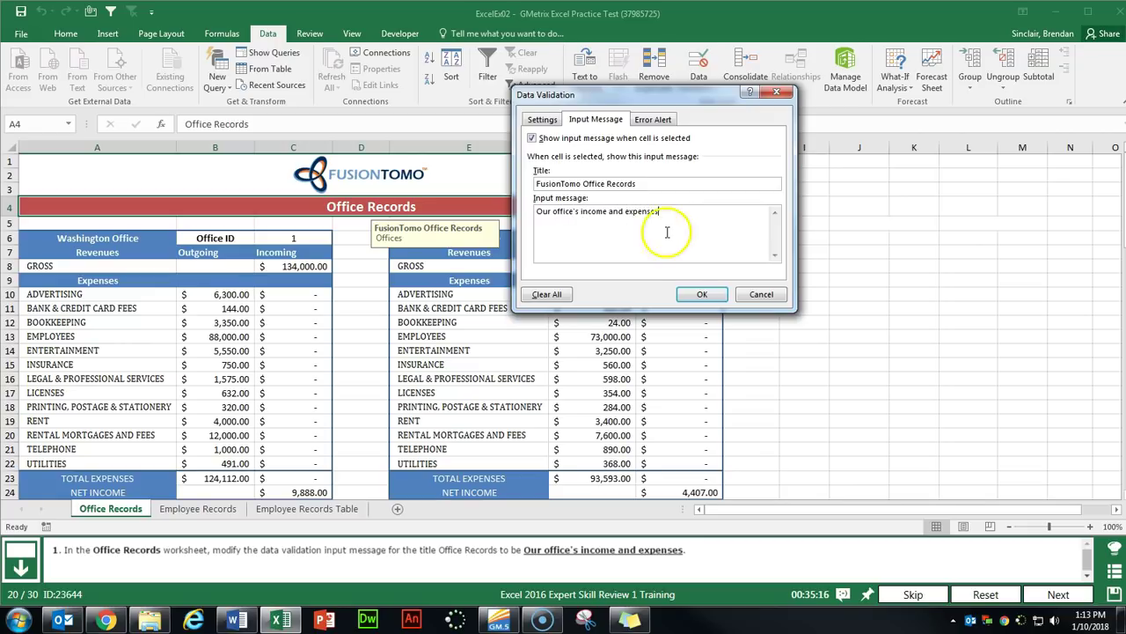
left_click(693, 290)
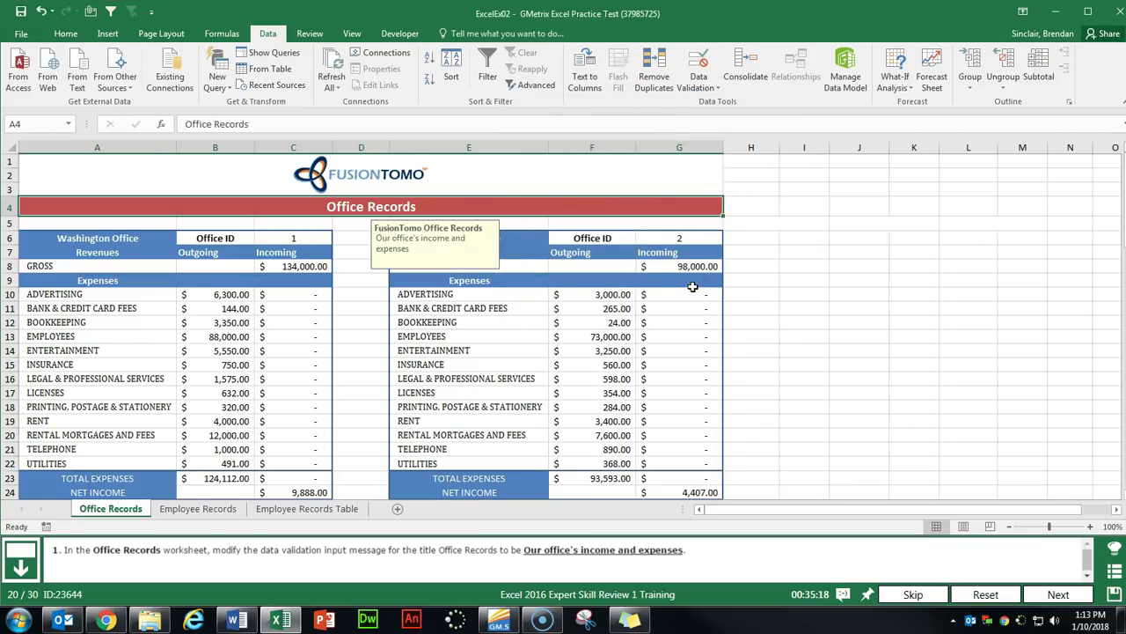
left_click(1058, 594)
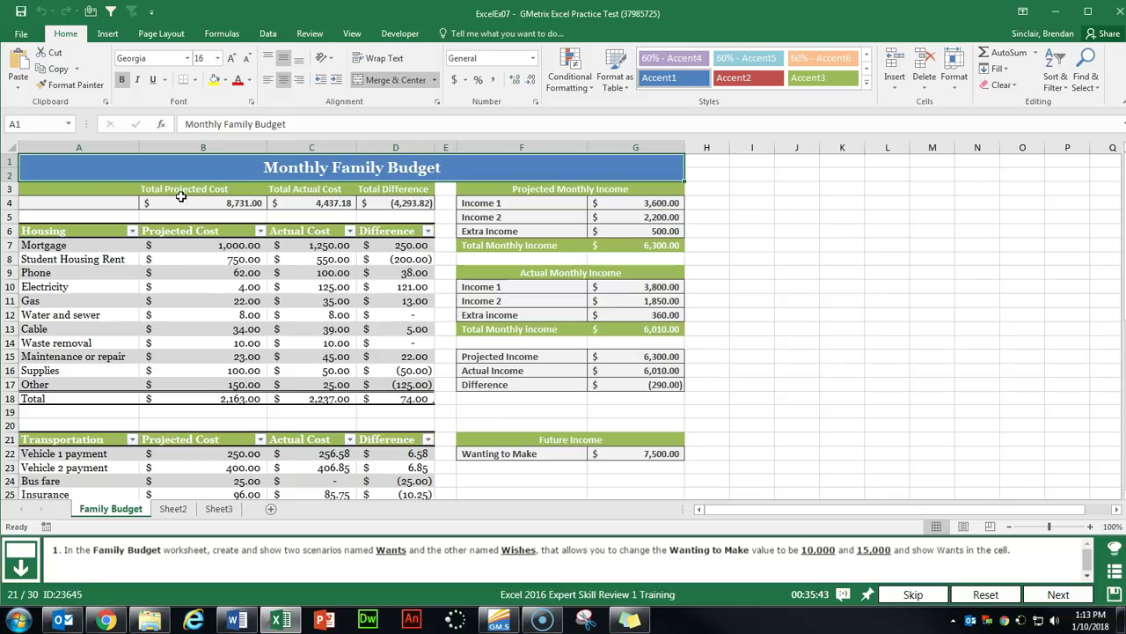
In Scenario Manager, add scenario 'Wants' changing G22 to 10000.
left_click(659, 454)
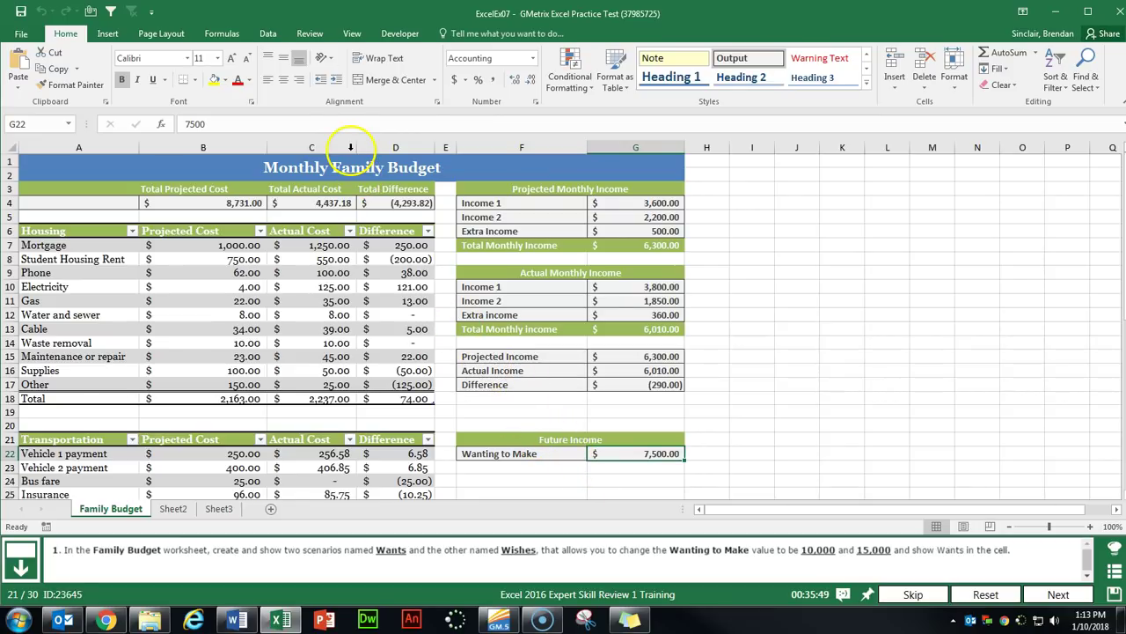
left_click(268, 35)
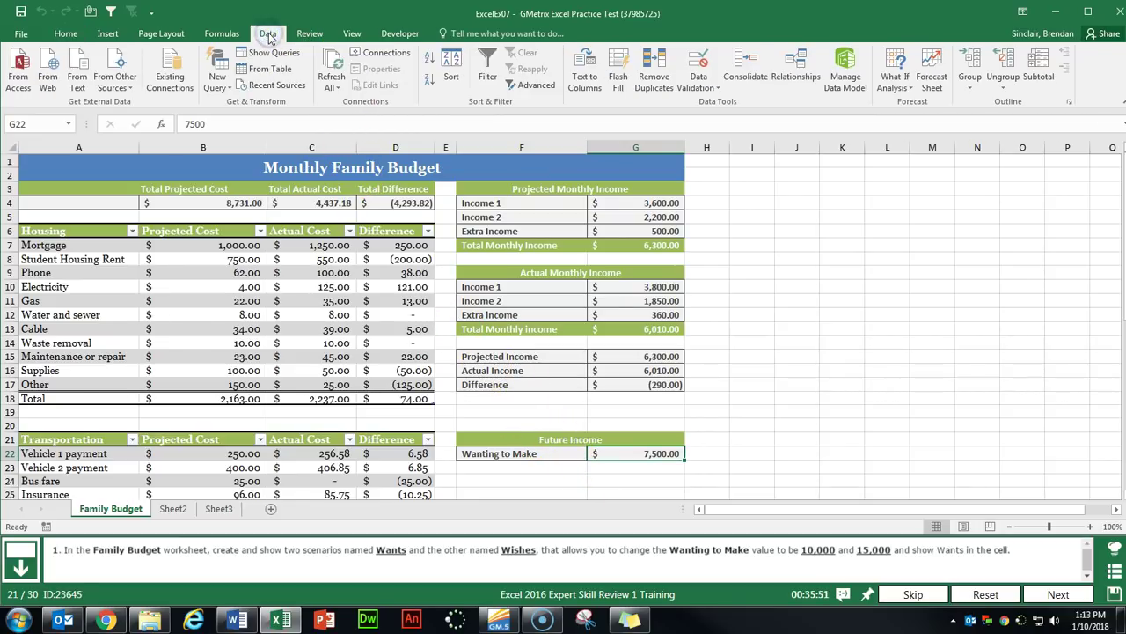
left_click(902, 88)
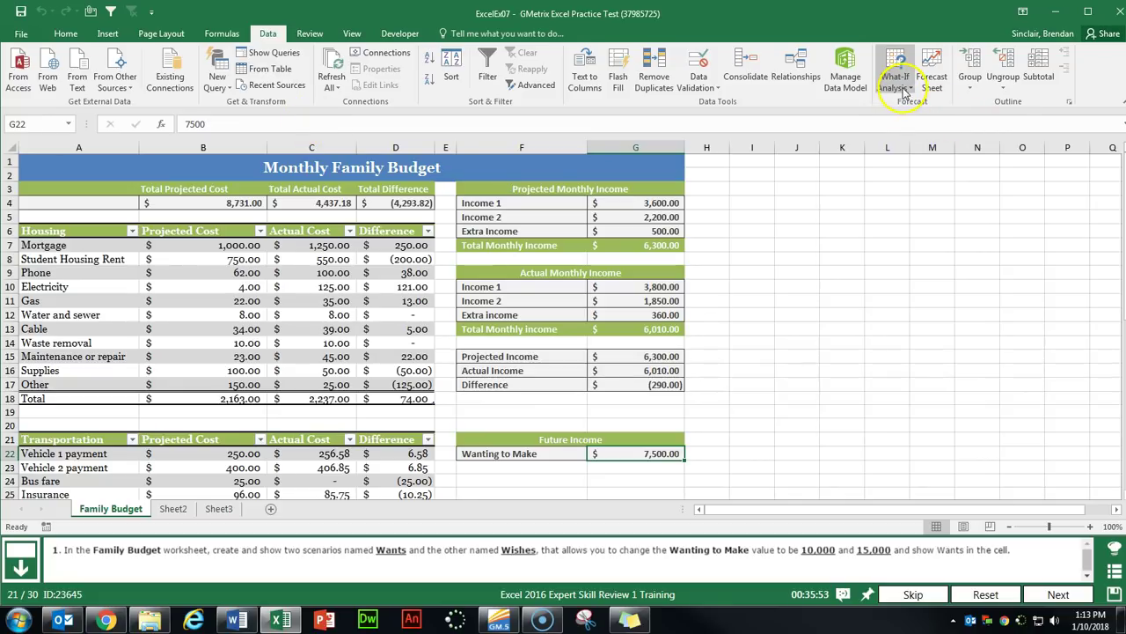
left_click(910, 93)
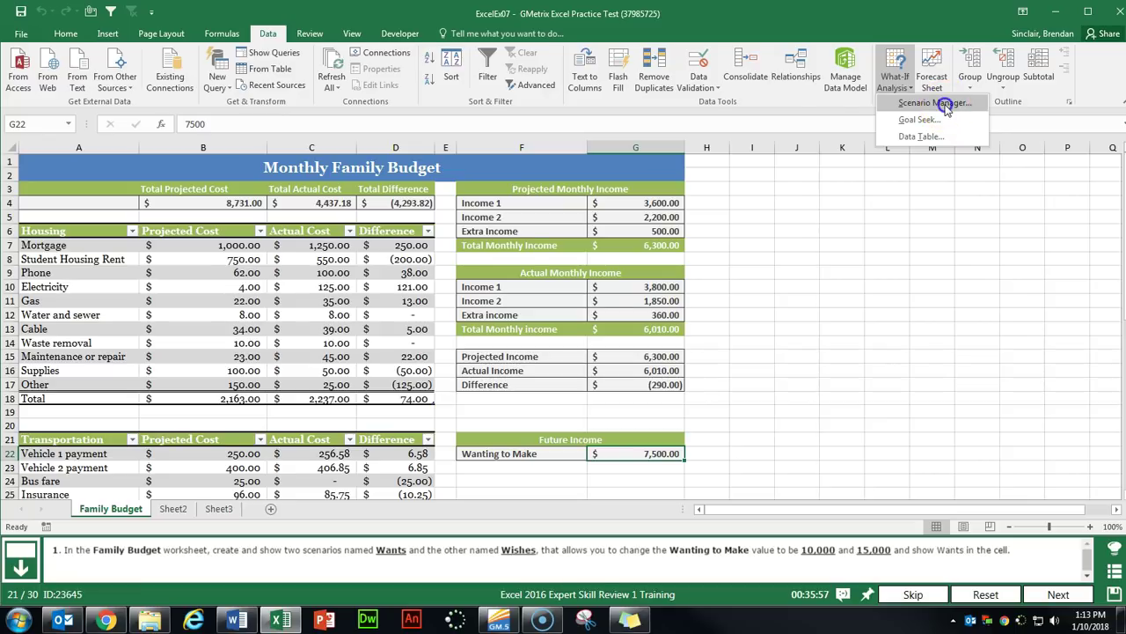
left_click(947, 108)
left_click(755, 115)
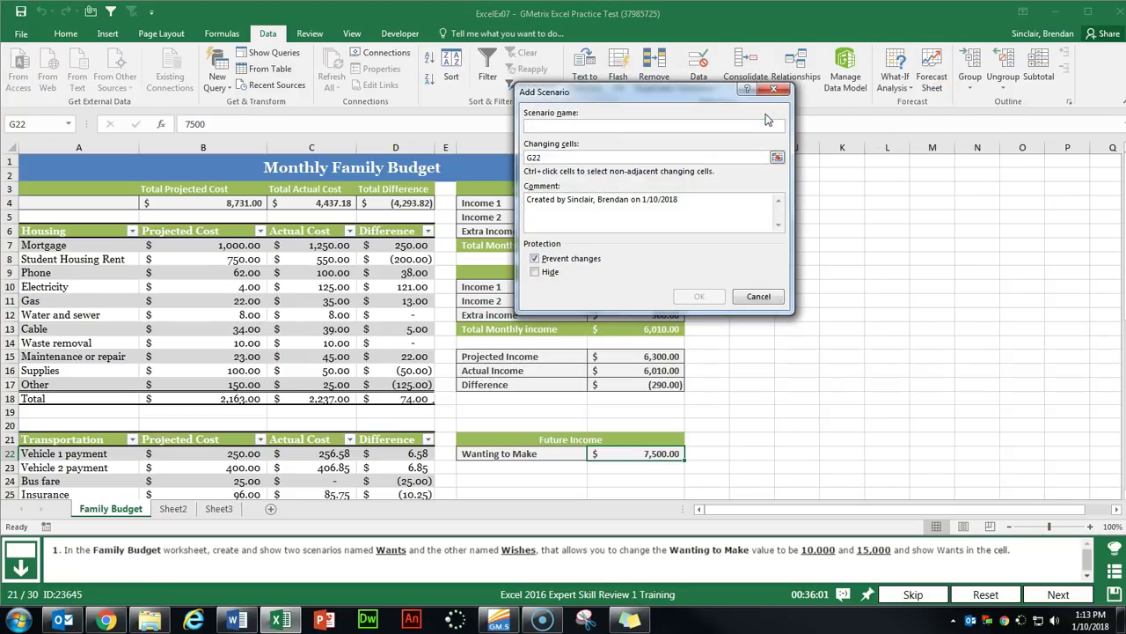
type("Wants")
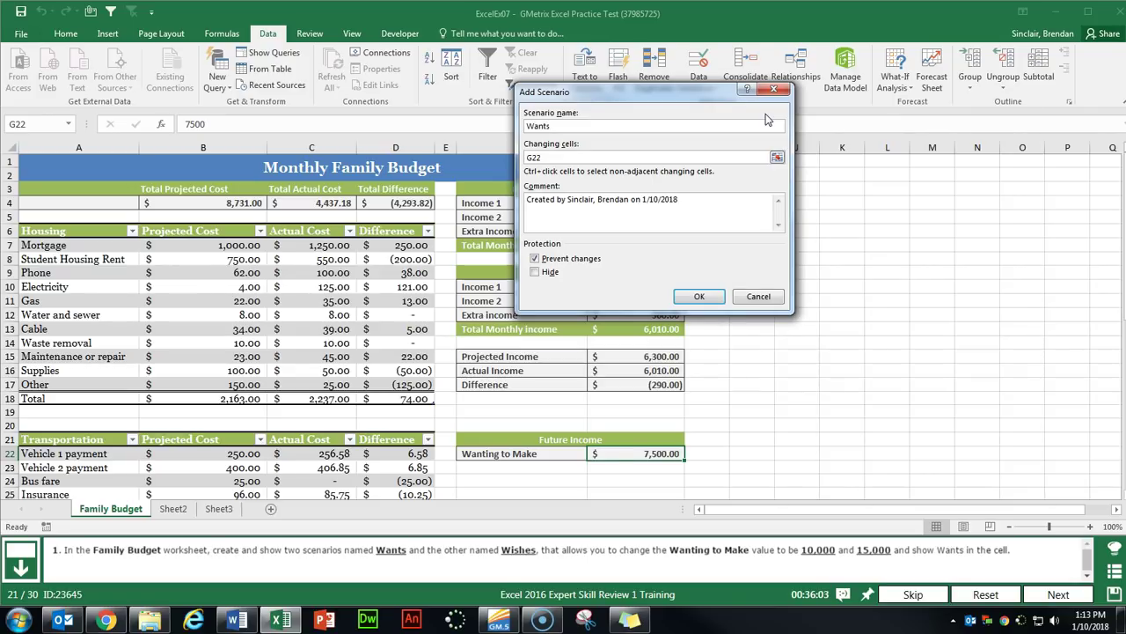
key("Tab")
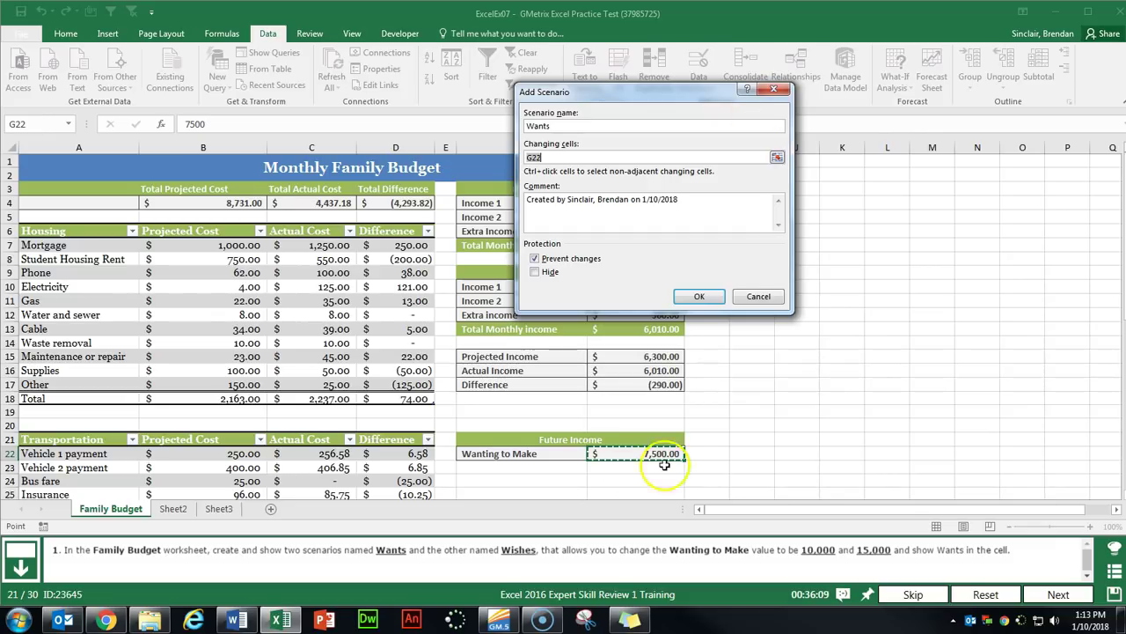
left_click(704, 304)
left_click(696, 298)
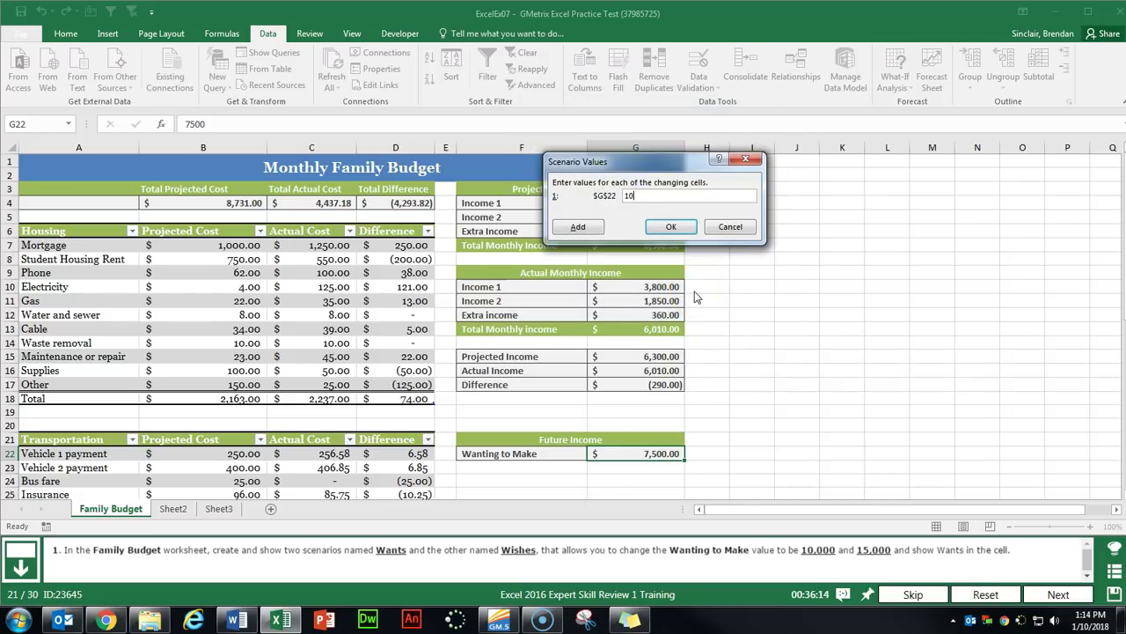
type("10000")
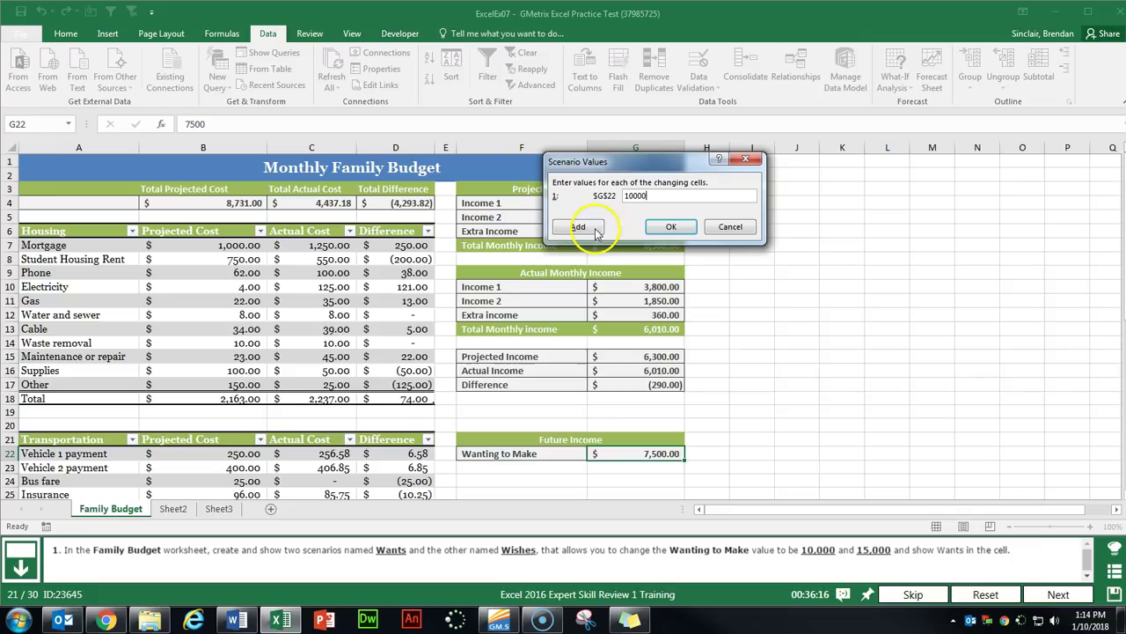
left_click(660, 228)
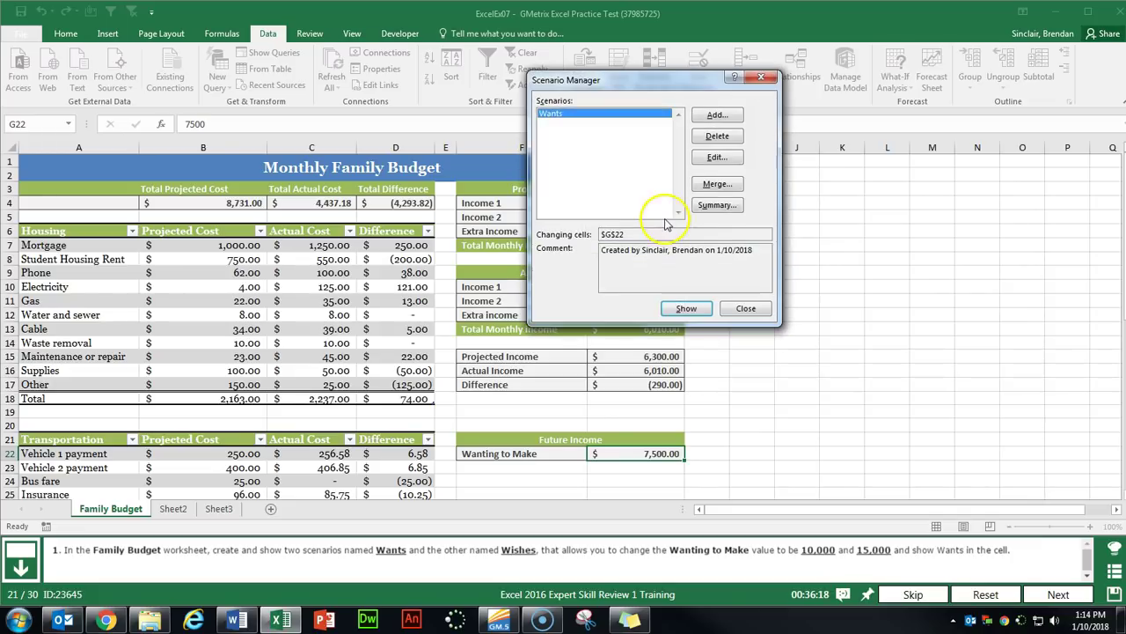
Add a 'Wishes' scenario with G22 set to 15000.
left_click(718, 116)
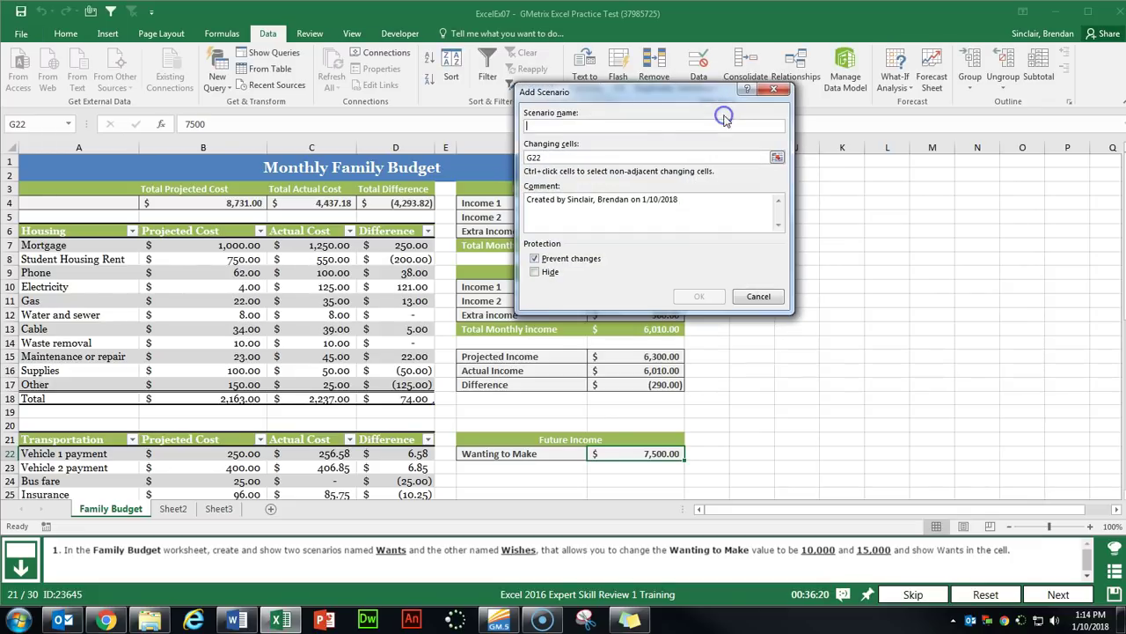
type("Wishes")
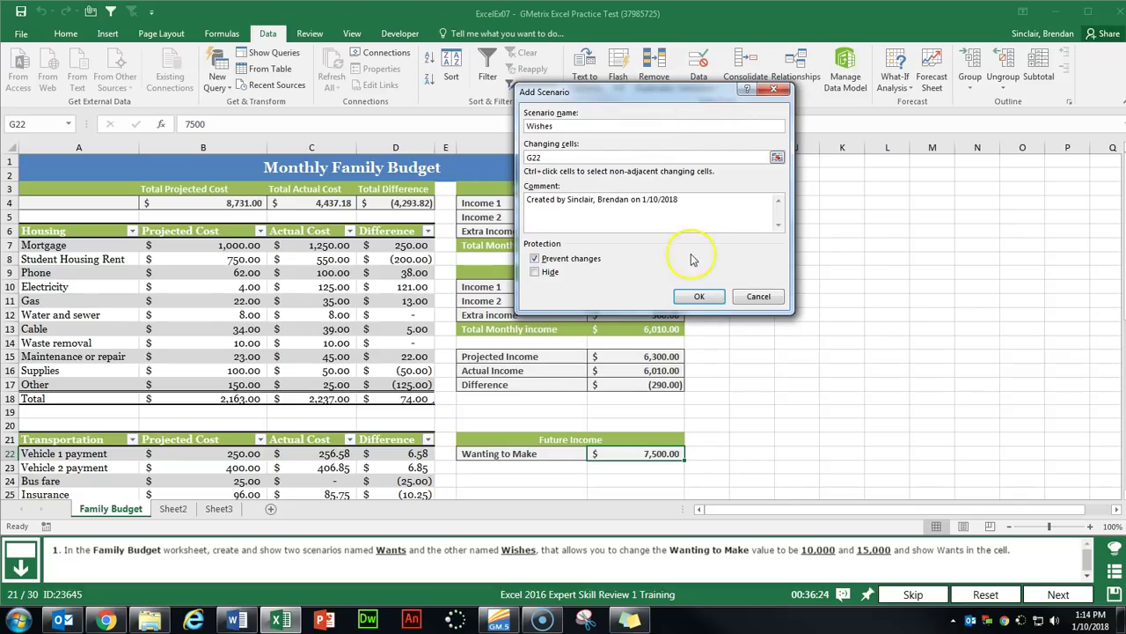
left_click(699, 296)
type("15000")
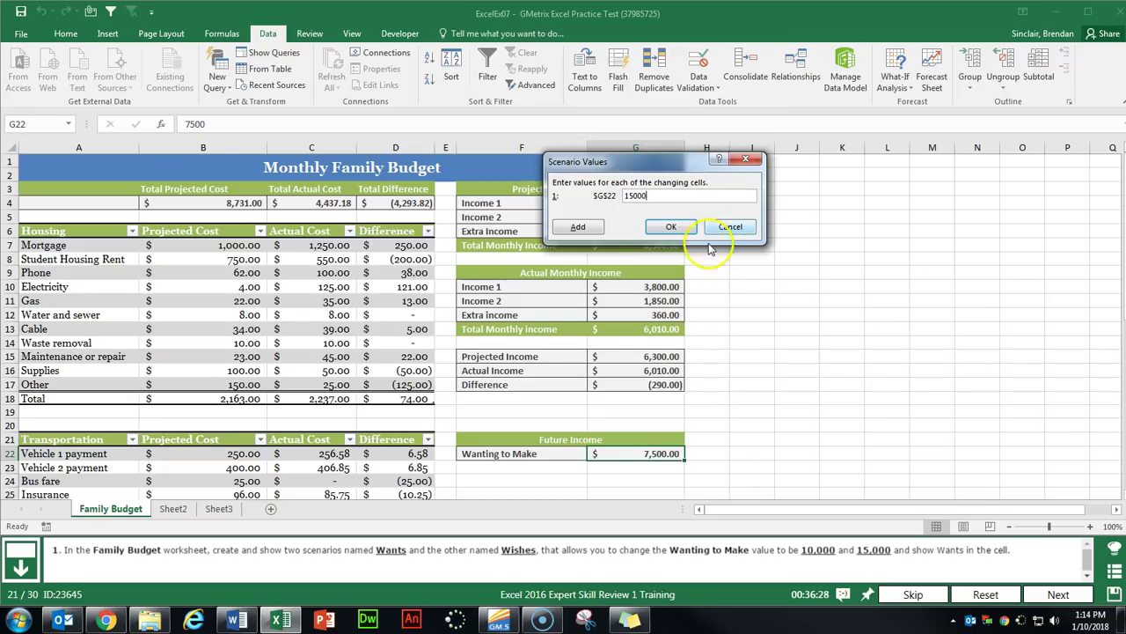
left_click(670, 226)
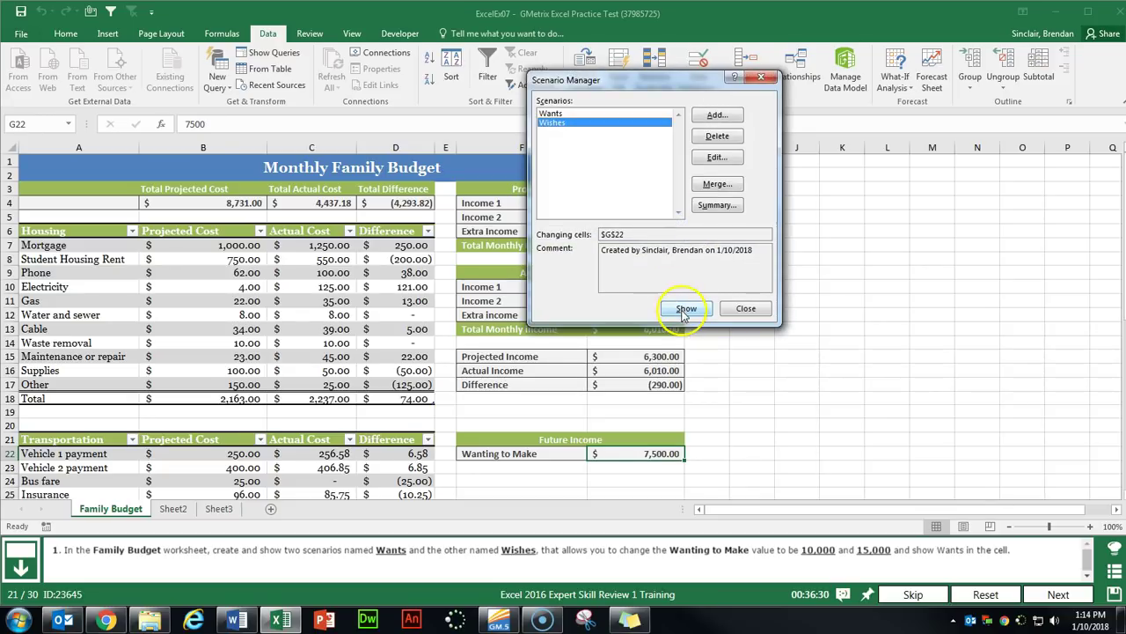
Show the Wants scenario so G22 reads 10,000, close, and submit.
left_click(552, 114)
left_click(683, 309)
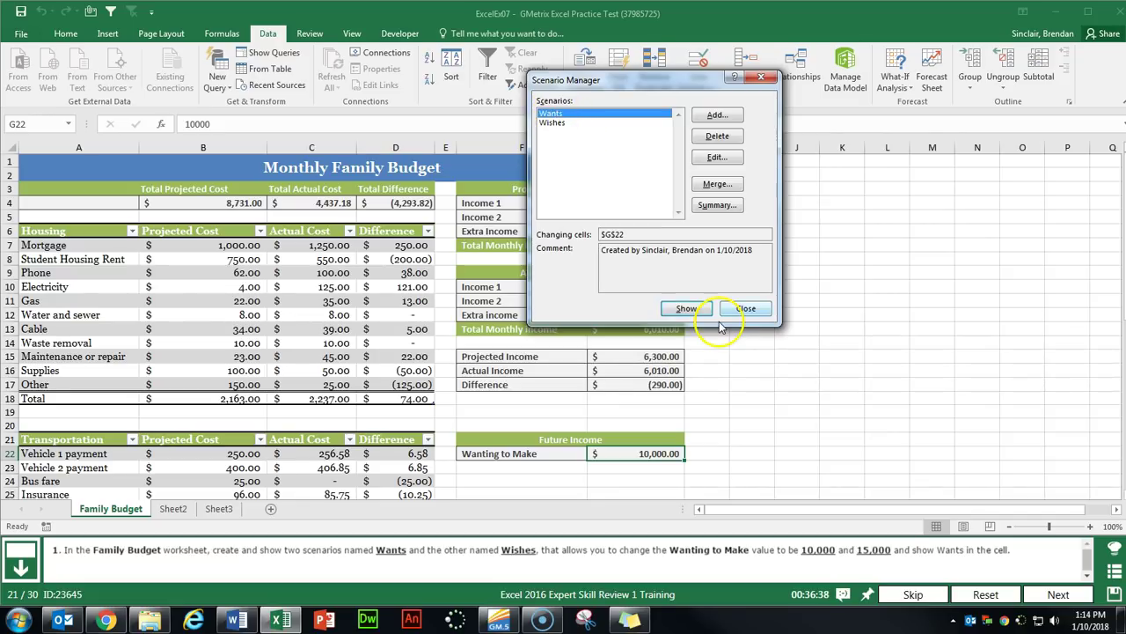
left_click(744, 309)
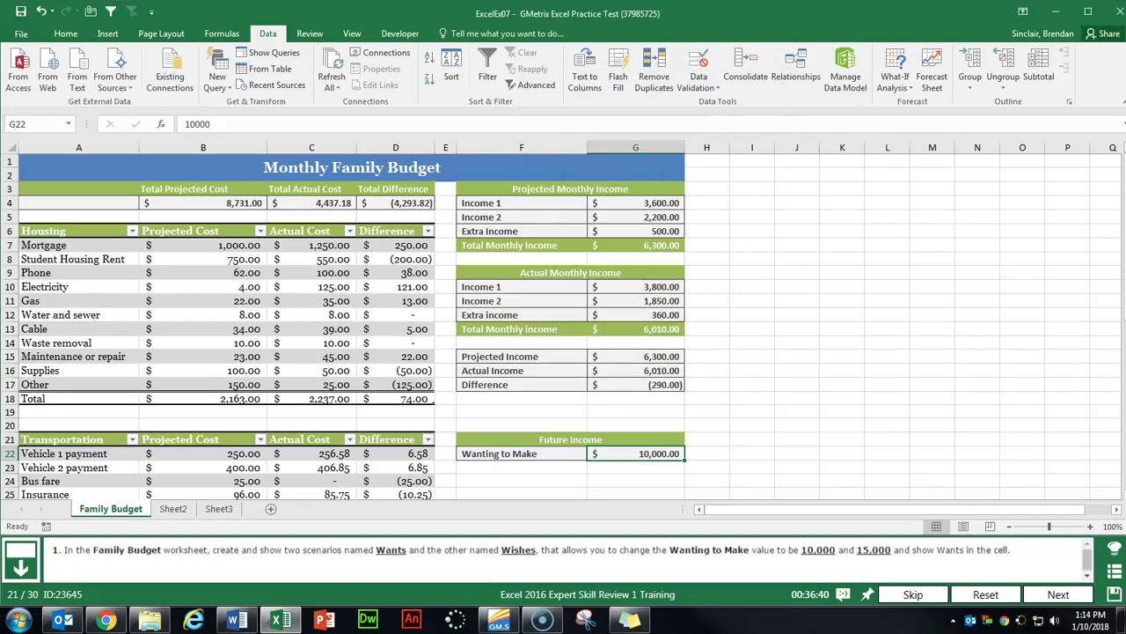
left_click(1056, 594)
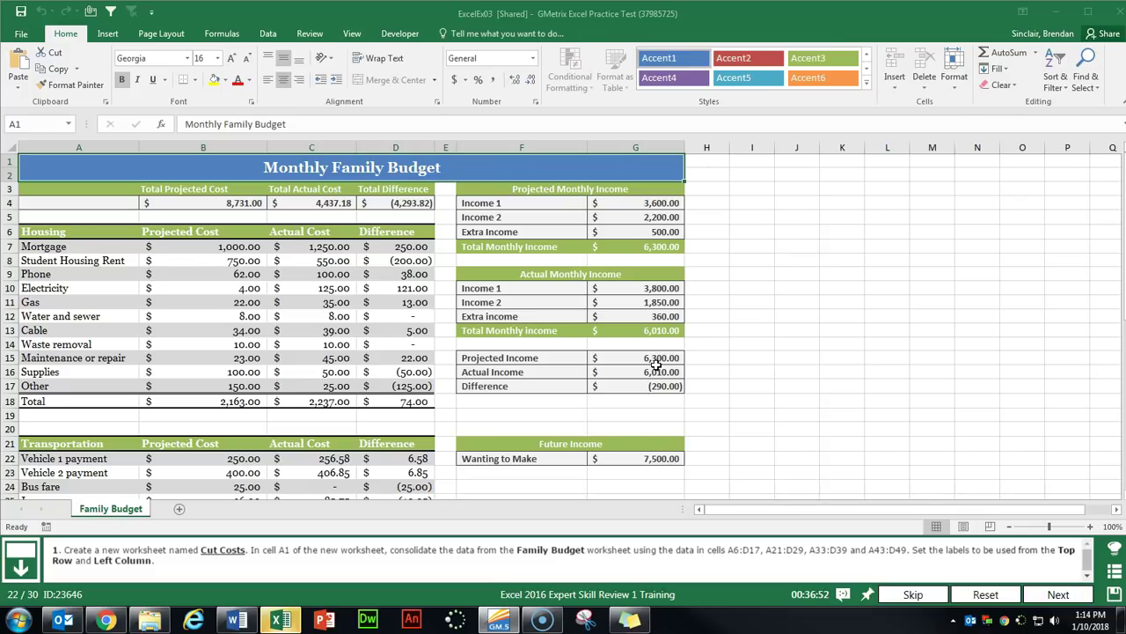
Add a new worksheet named Cut Costs.
left_click(181, 510)
left_click(174, 510)
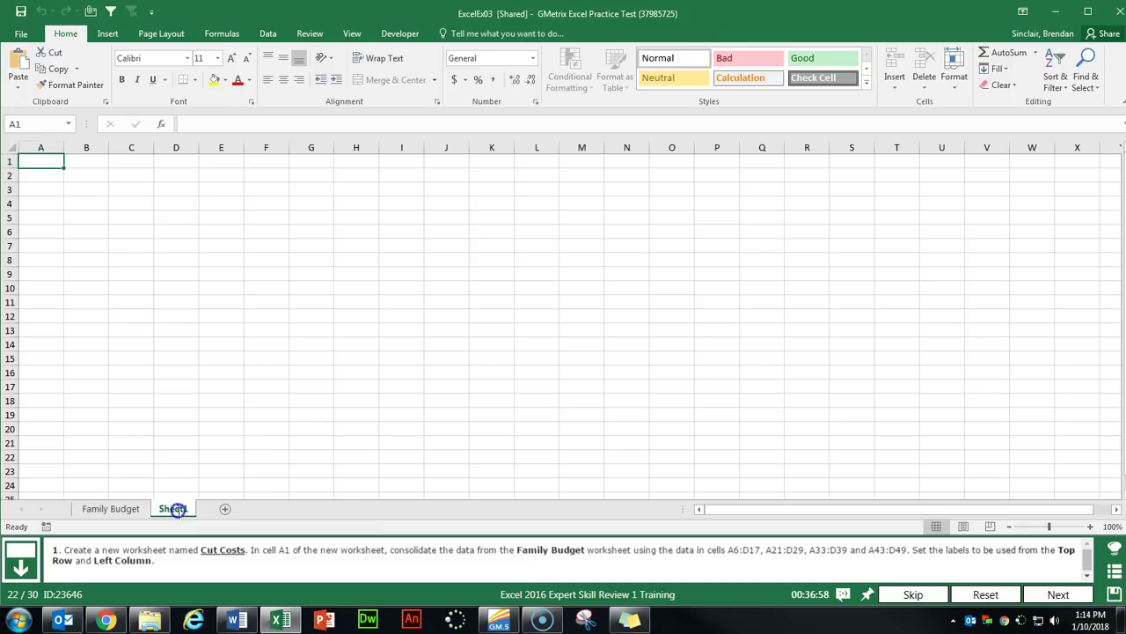
double_click(175, 509)
type("Cu")
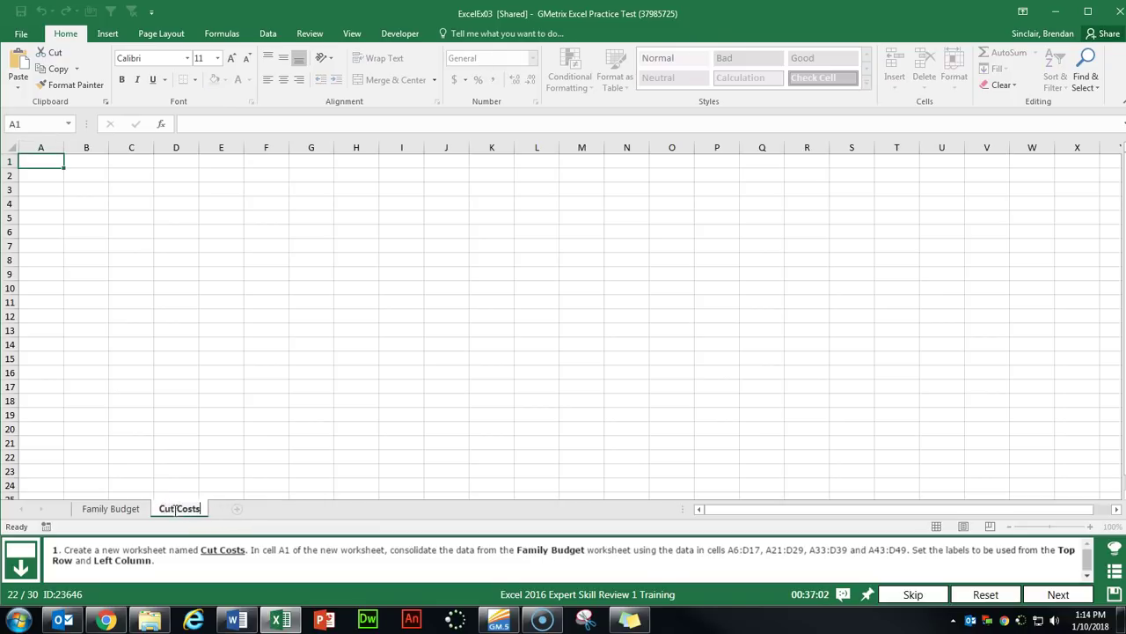
type("t Costs")
key("Return")
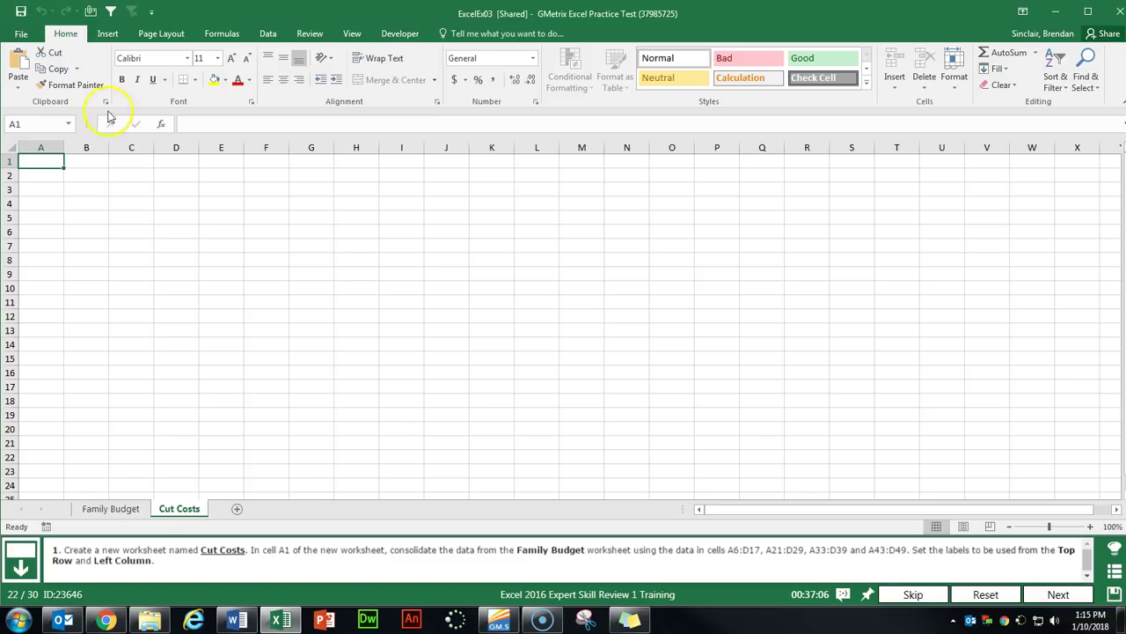
In Data > Consolidate, add the Family Budget ranges A6:D17 and A21:D29.
left_click(265, 35)
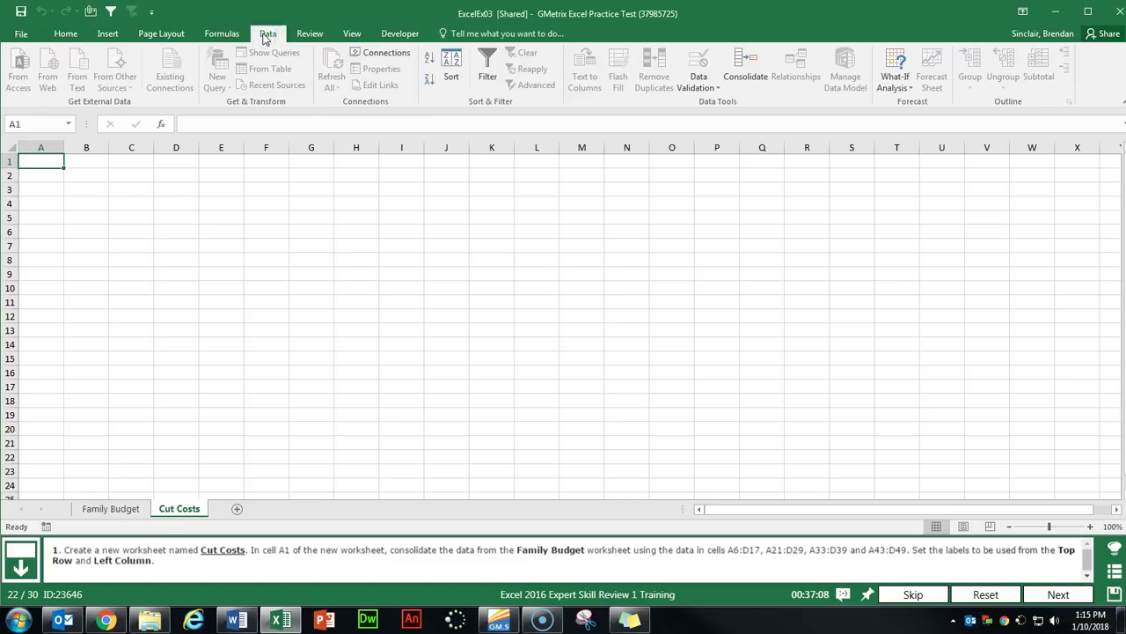
left_click(747, 67)
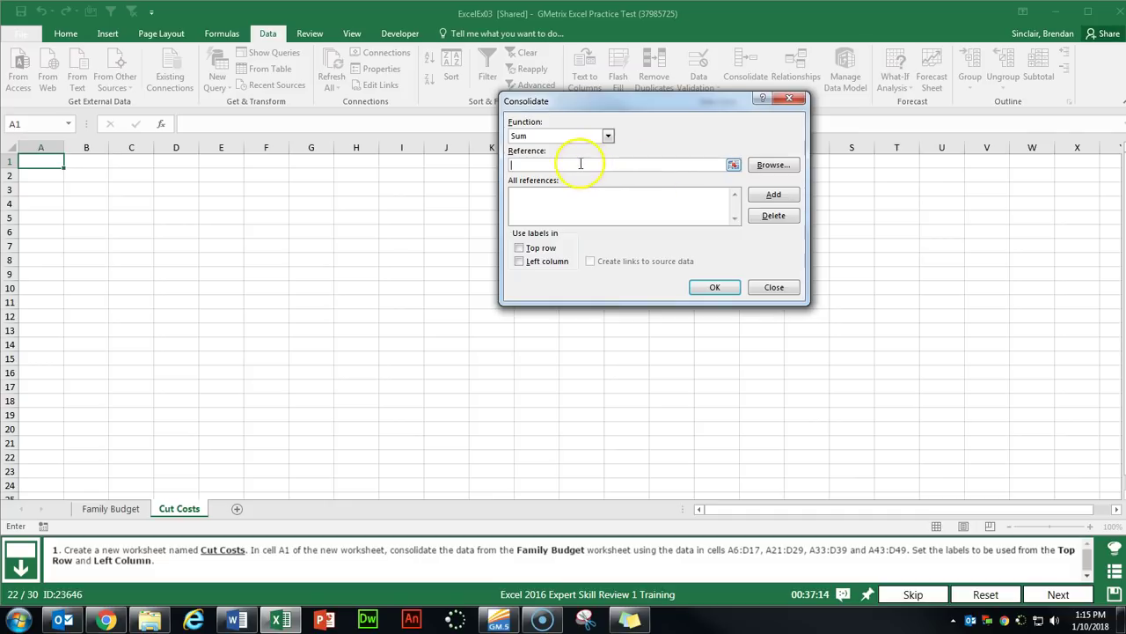
left_click(111, 514)
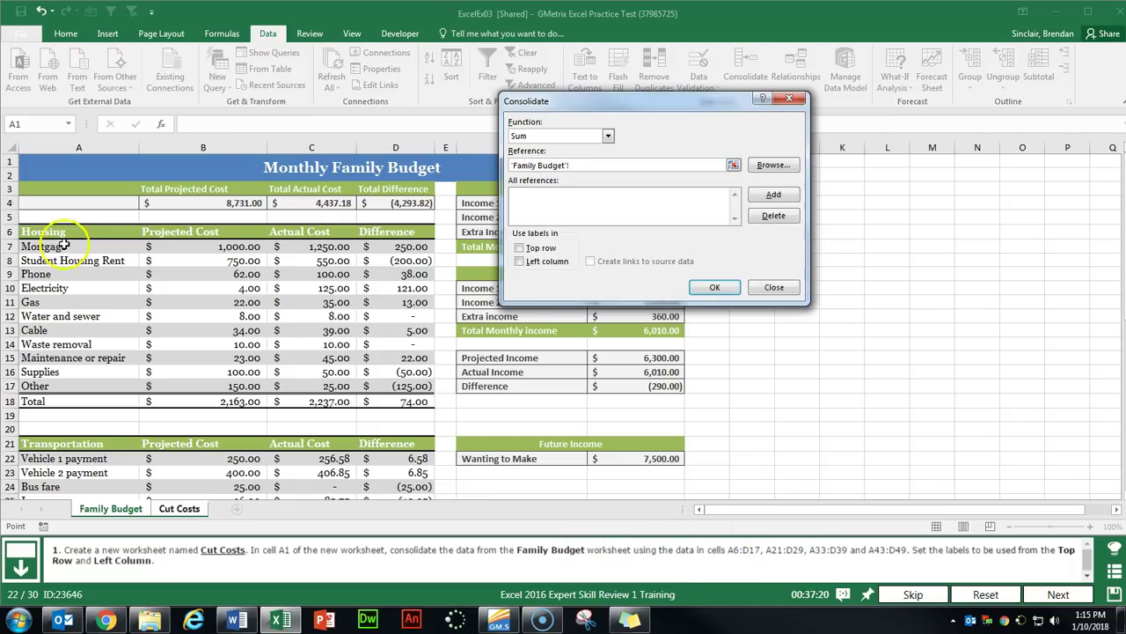
left_click_drag(48, 233, 368, 384)
left_click(774, 193)
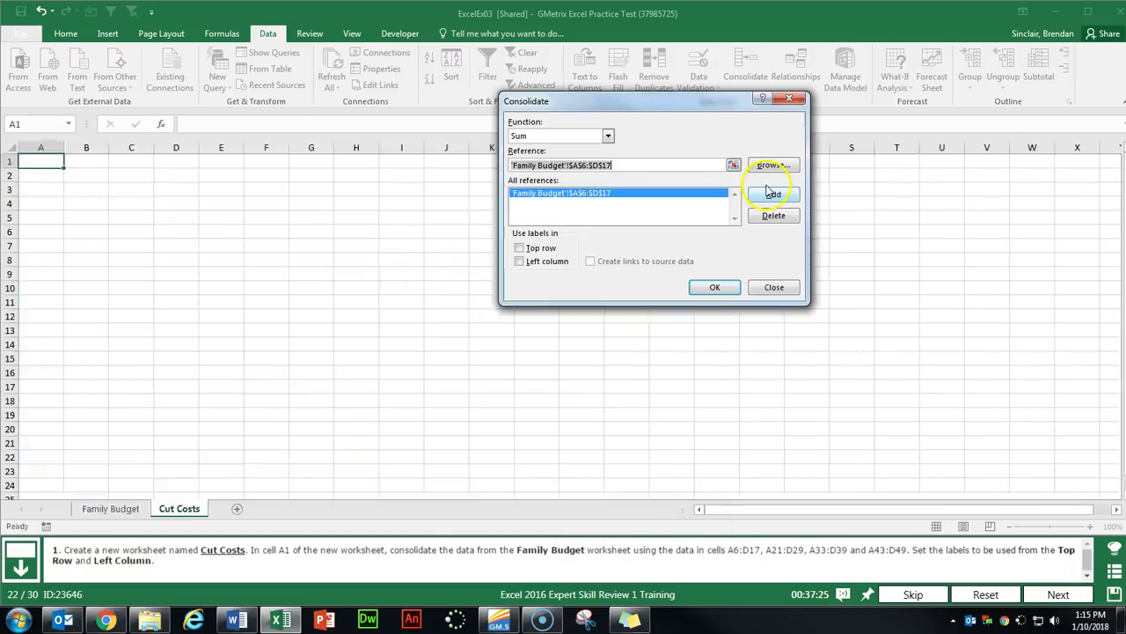
scroll(288, 388, "down", 2)
scroll(288, 388, "down", 3)
left_click_drag(53, 233, 395, 350)
left_click(774, 193)
Add ranges A33:D39 and A43:D49, use top row and left column labels, and consolidate.
scroll(264, 352, "down", 4)
left_click_drag(53, 231, 396, 312)
left_click(773, 194)
scroll(163, 259, "down", 2)
scroll(164, 259, "down", 1)
left_click_drag(52, 244, 404, 324)
left_click(774, 193)
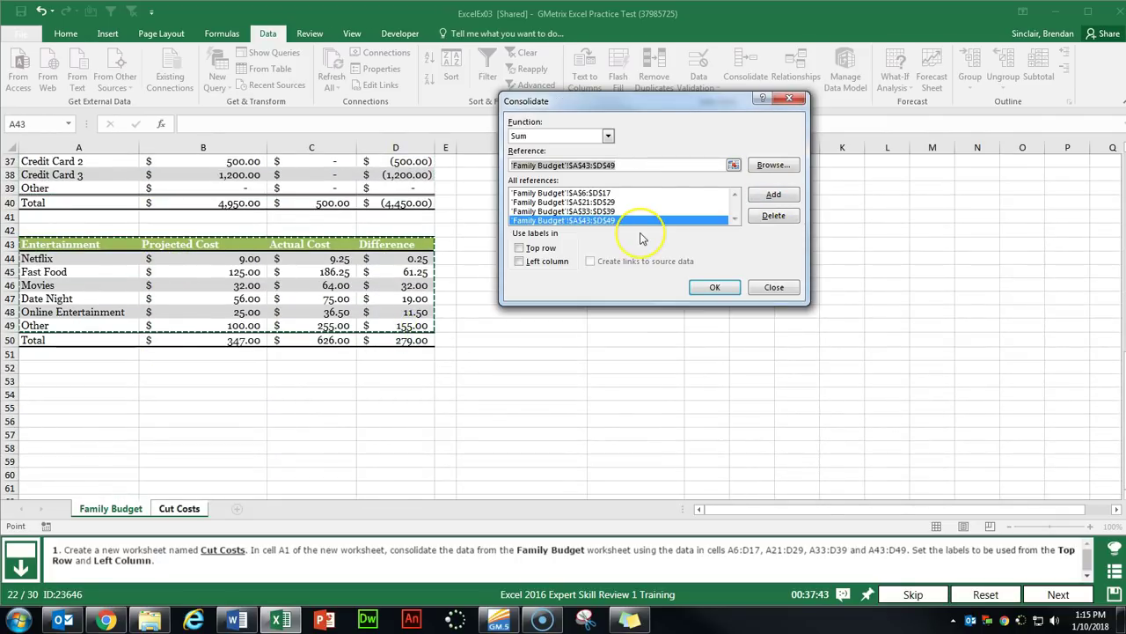
left_click(534, 248)
left_click(534, 264)
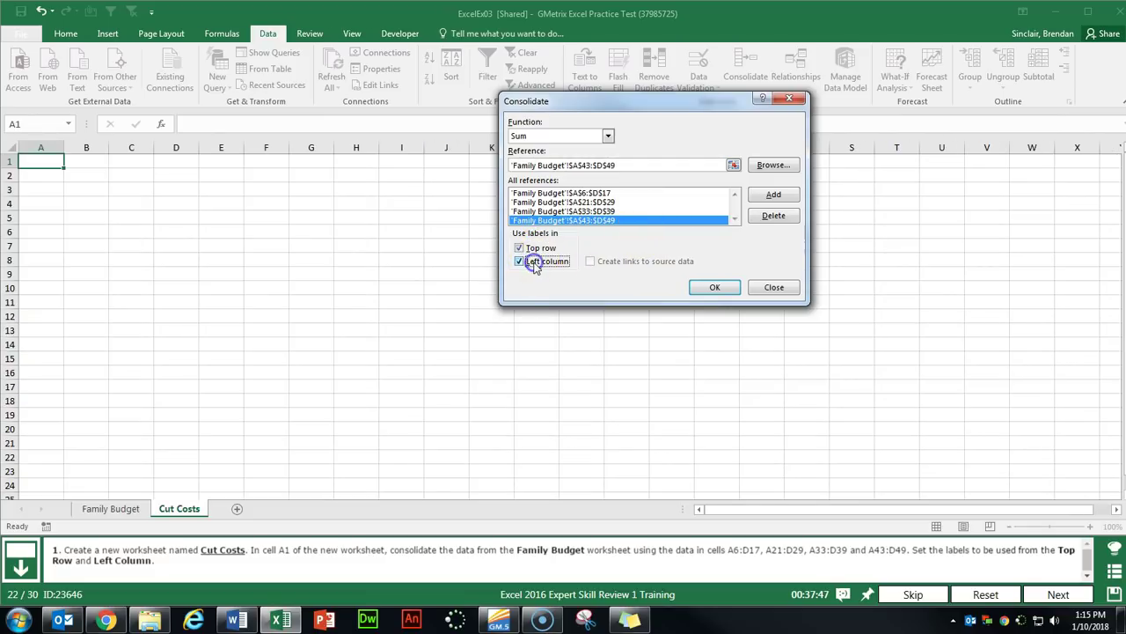
left_click(714, 288)
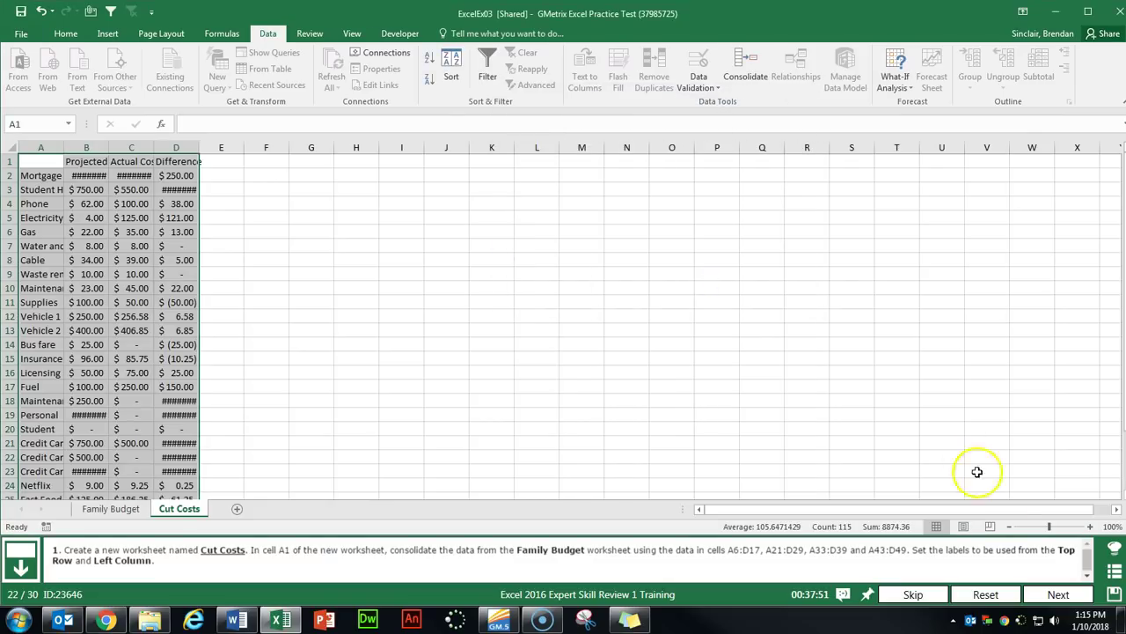
On the next task, select Employee Records A6:D39 and insert a PivotTable on a new worksheet.
left_click(1058, 594)
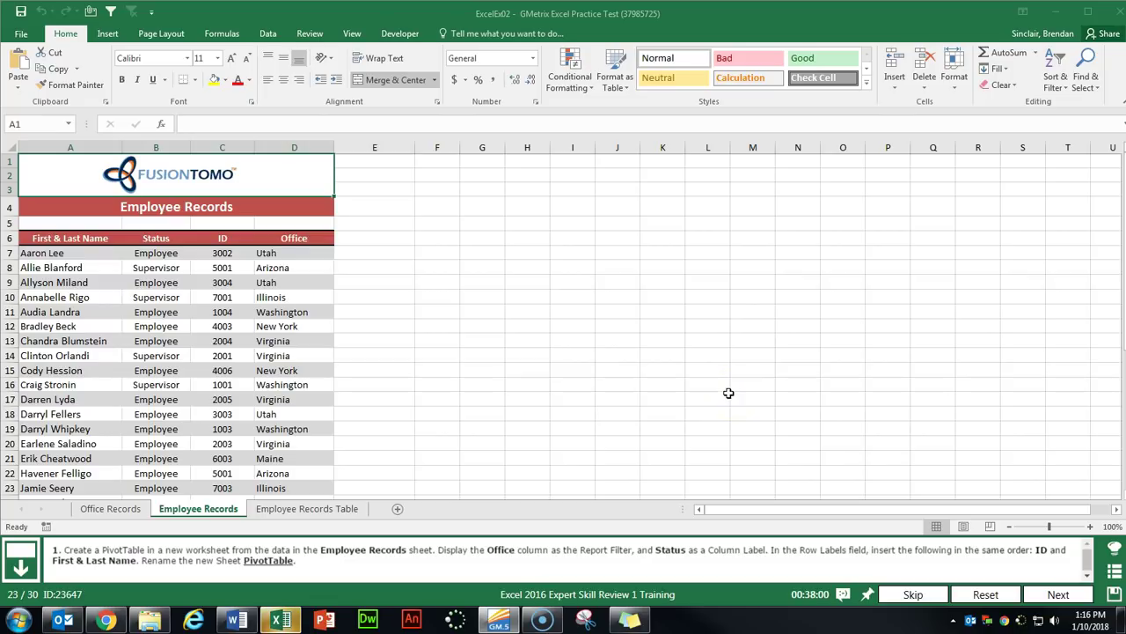
left_click_drag(77, 238, 269, 238)
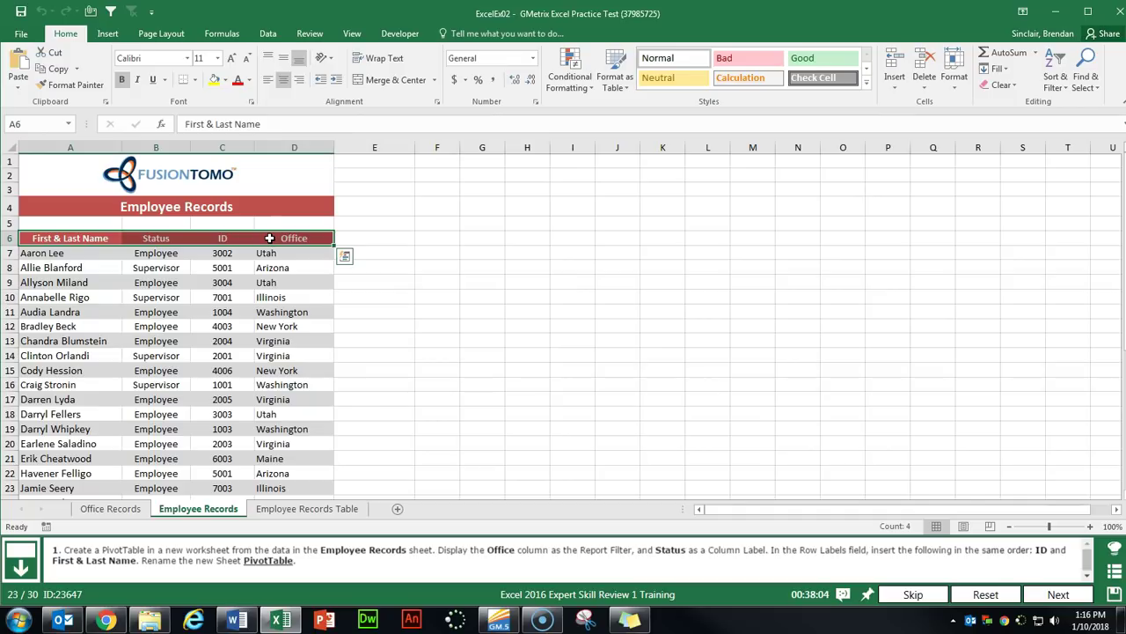
key("ctrl+shift+Down")
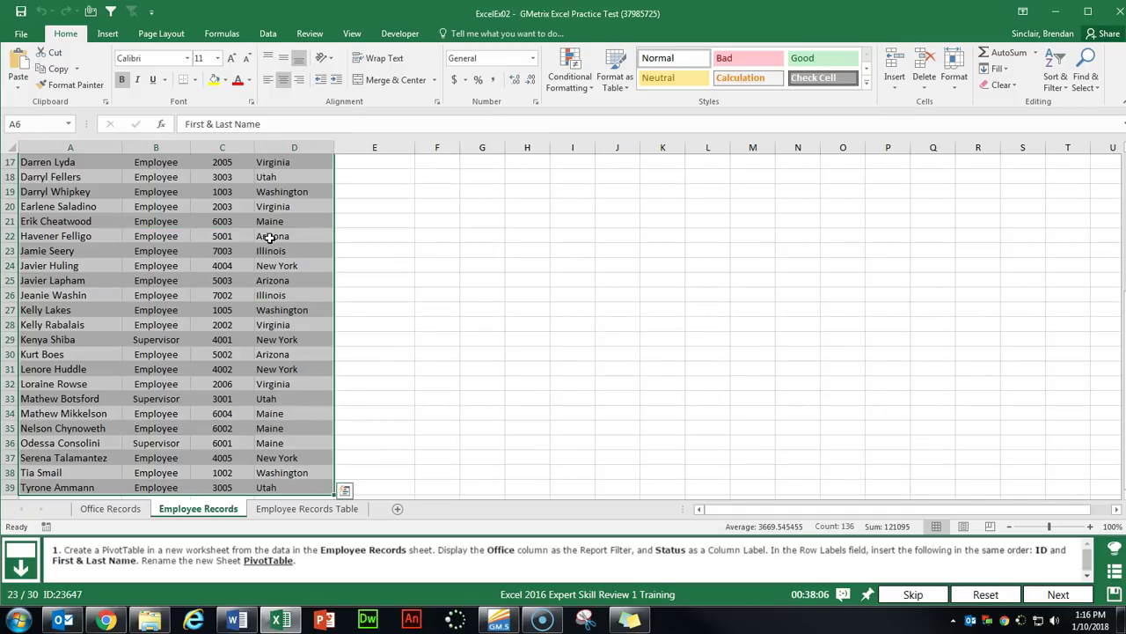
left_click(107, 34)
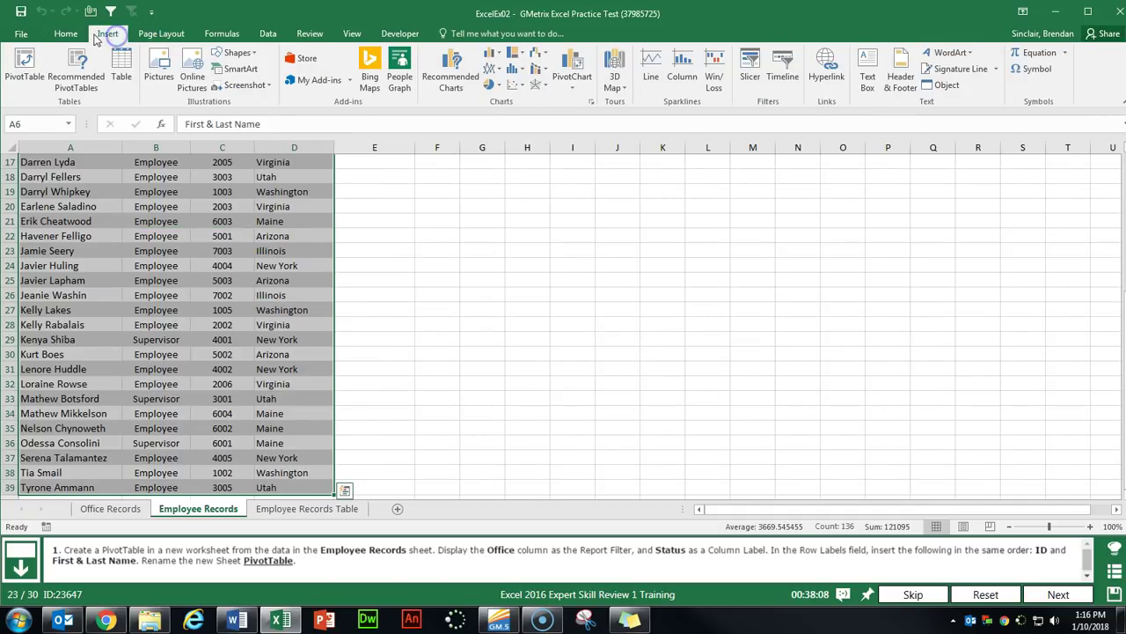
left_click(28, 79)
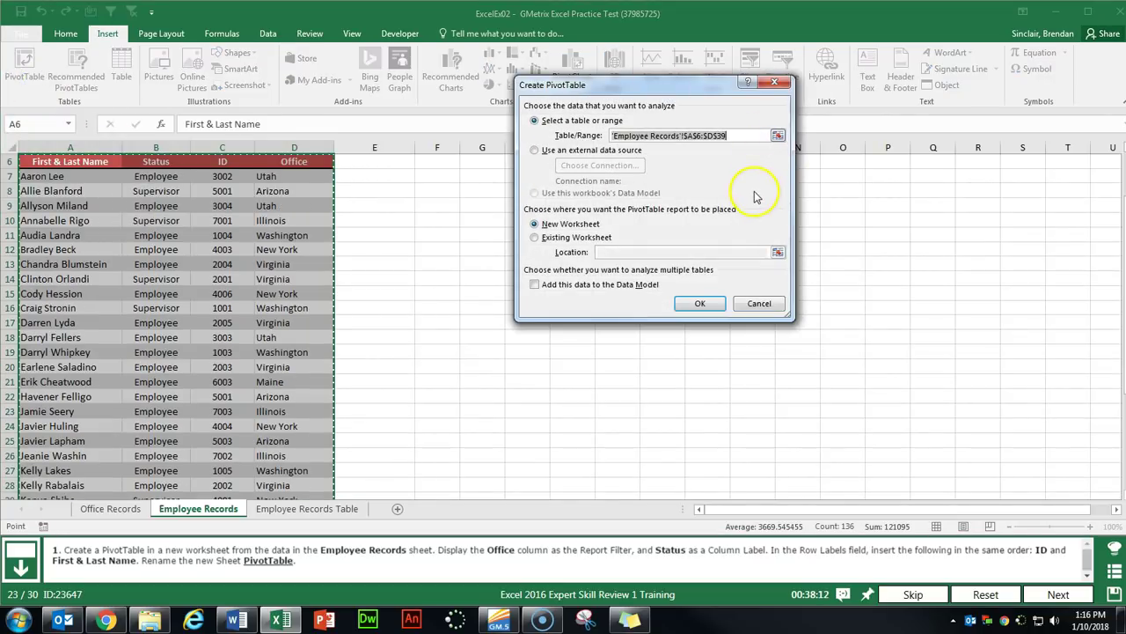
left_click(693, 304)
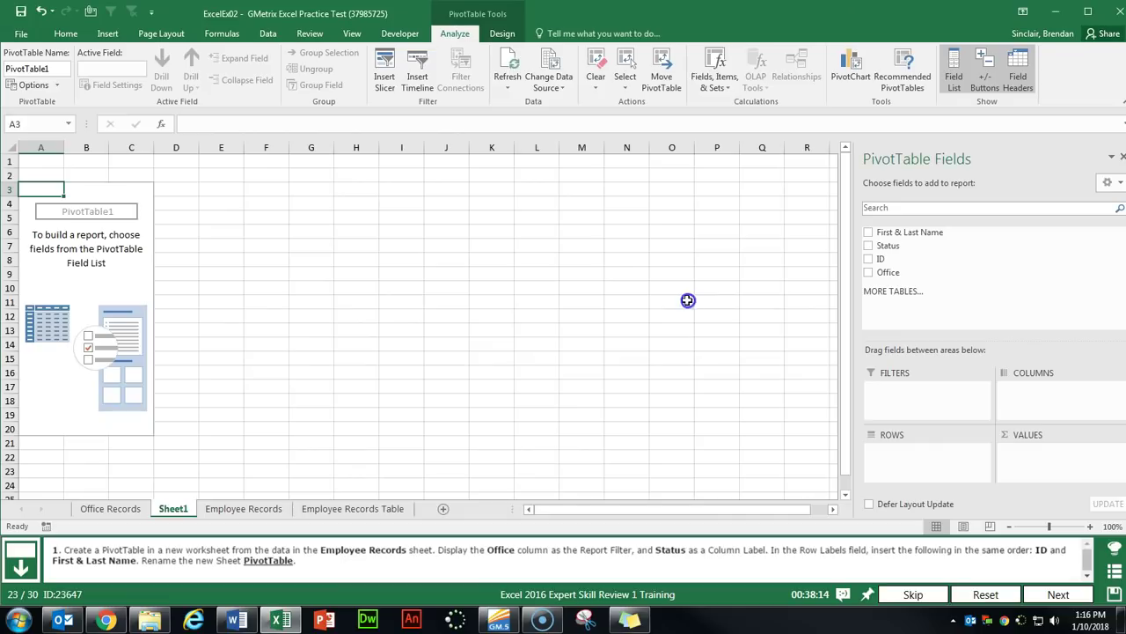
Rename the new pivot sheet to PivotTable.
double_click(174, 509)
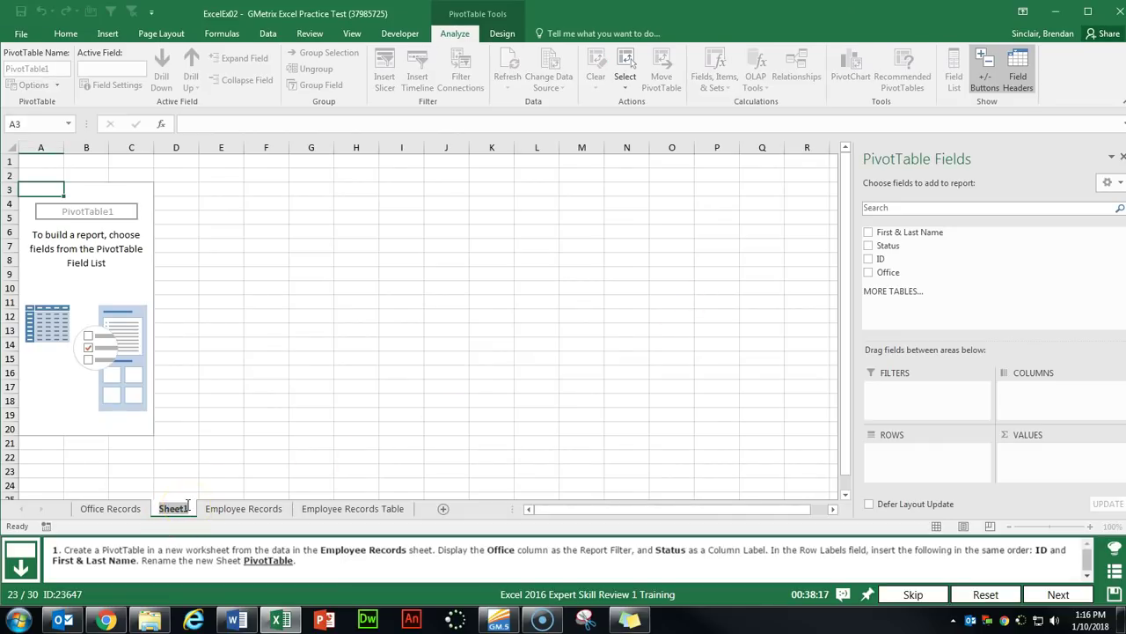
type("Pivt")
type("tTable")
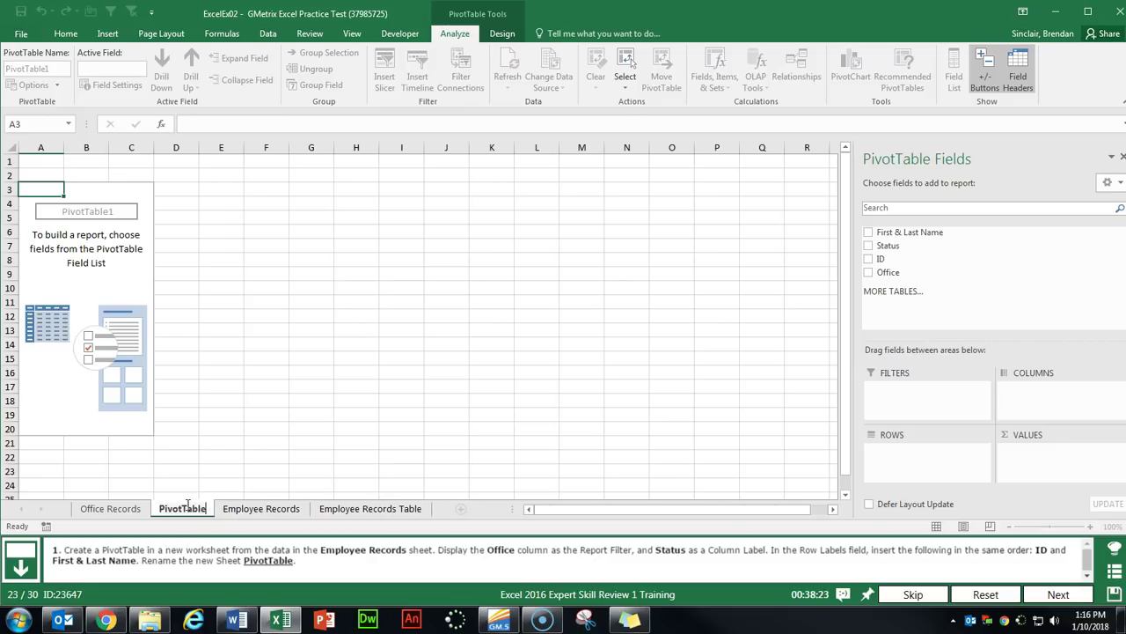
key("Return")
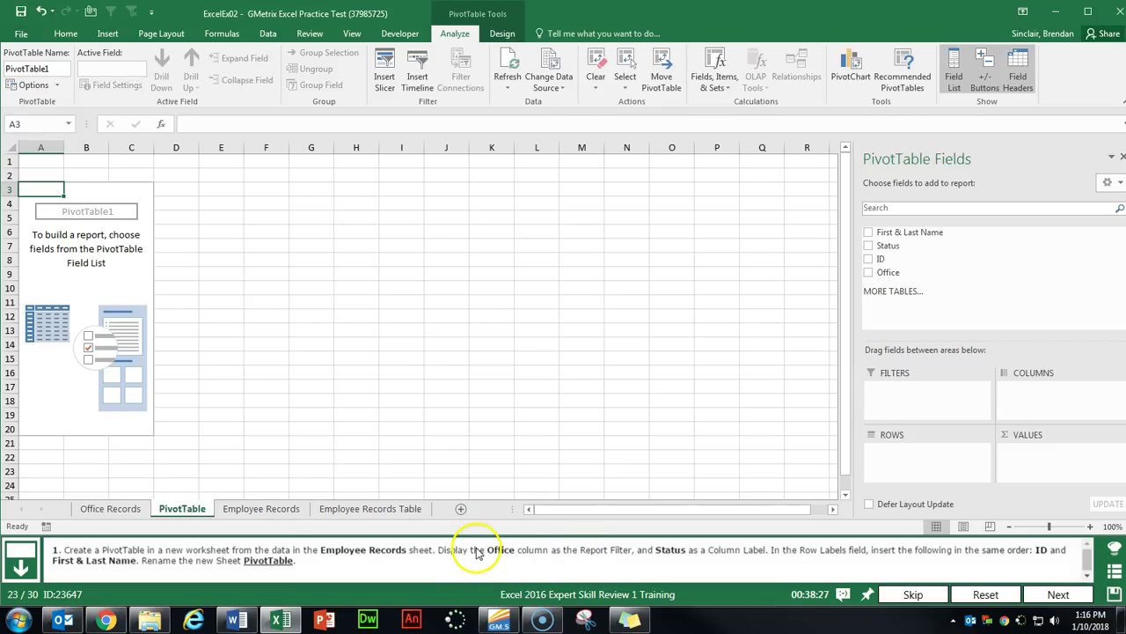
Put Office in Filters, Status in Columns, and ID then First & Last Name in Rows.
left_click_drag(885, 273, 913, 393)
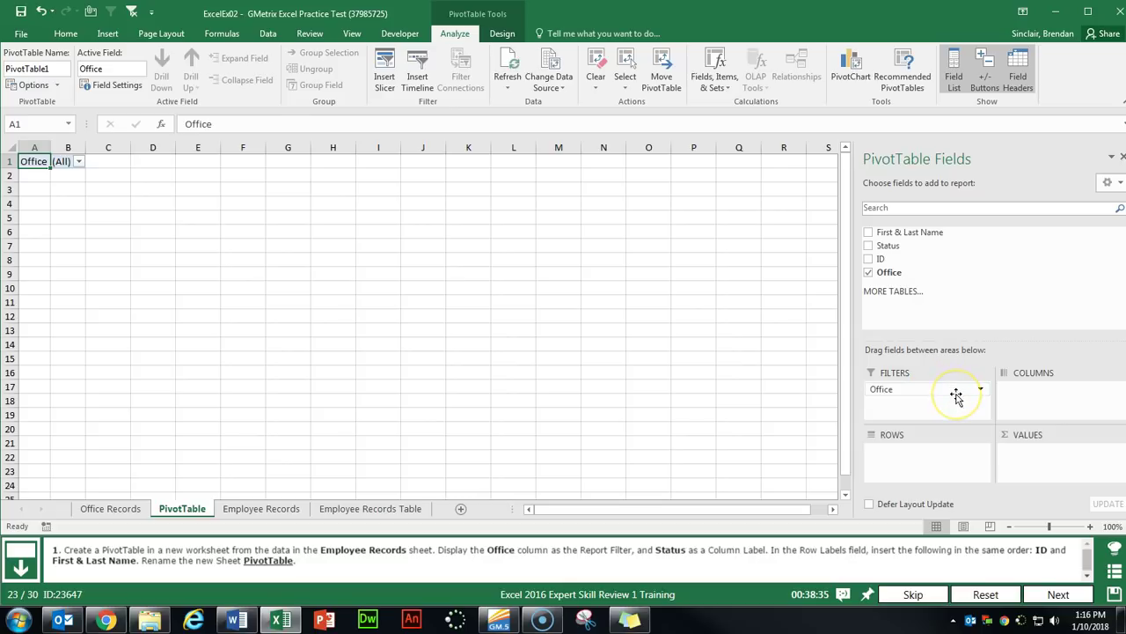
left_click_drag(888, 247, 1063, 399)
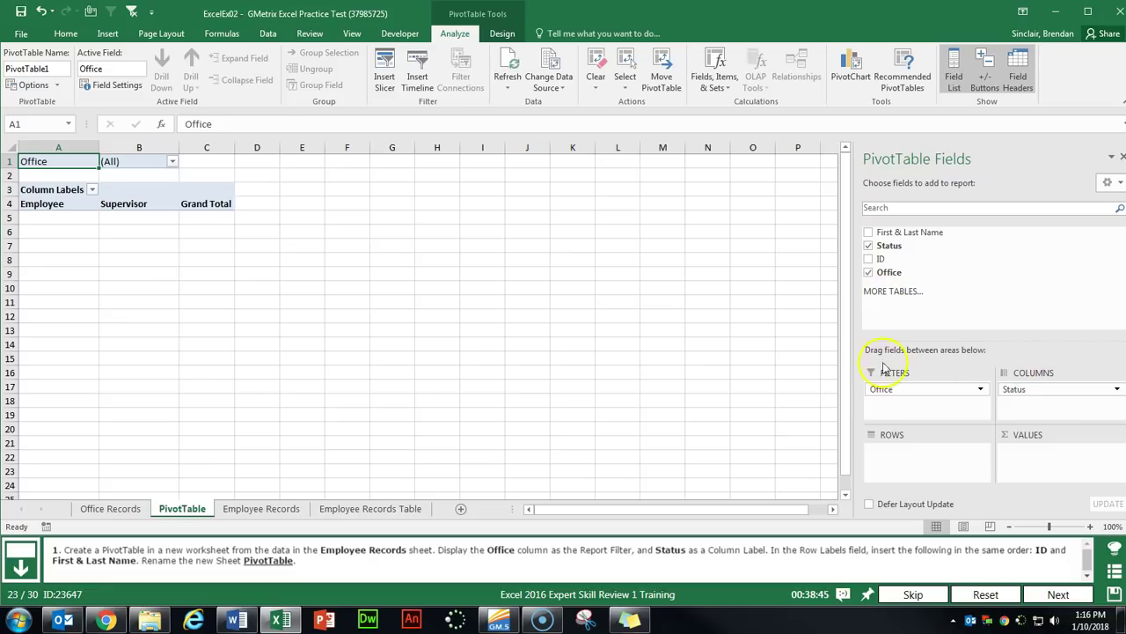
left_click_drag(880, 258, 911, 454)
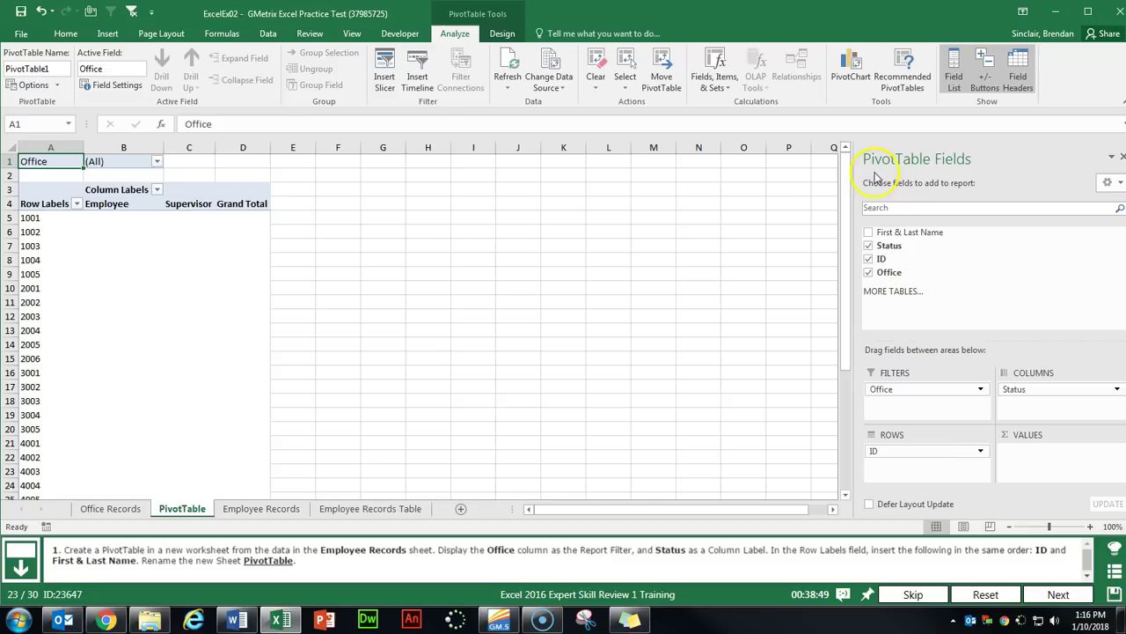
left_click_drag(885, 231, 912, 460)
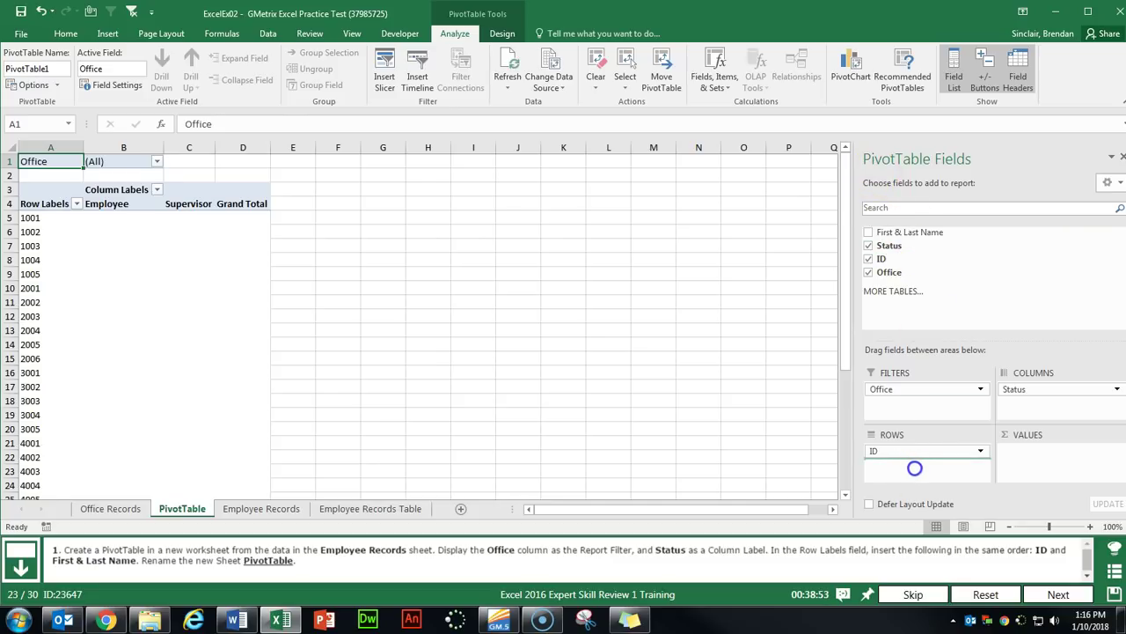
left_click_drag(915, 468, 916, 473)
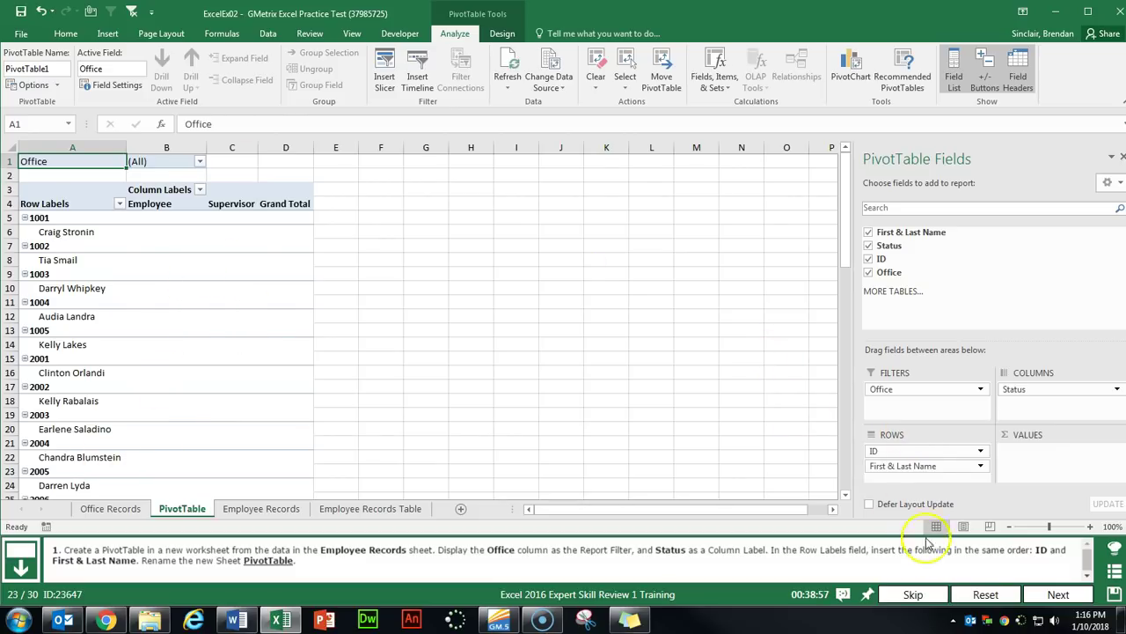
left_click(1051, 595)
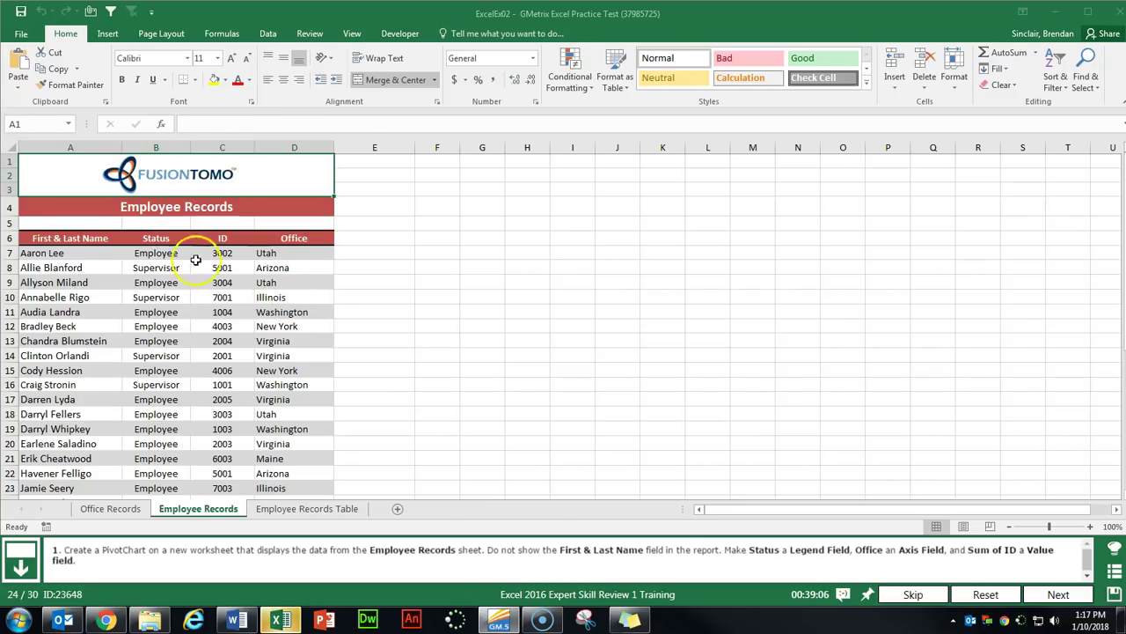
Select the Employee Records table A6:D39 and create a PivotChart on a new worksheet.
left_click(96, 237)
key("ctrl+shift+End")
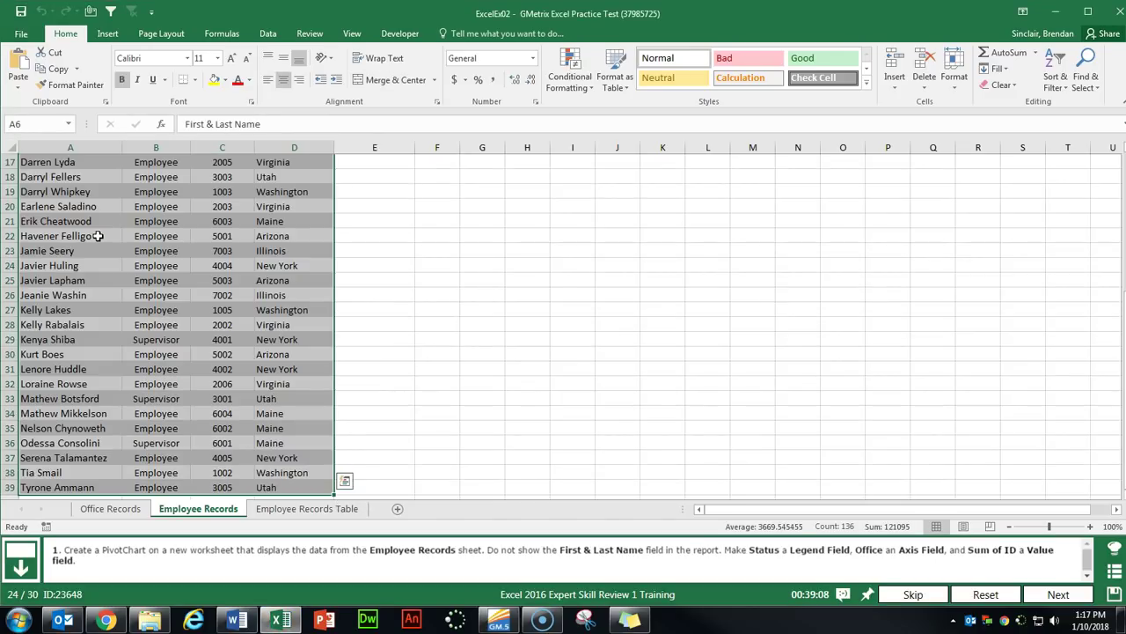
left_click(109, 35)
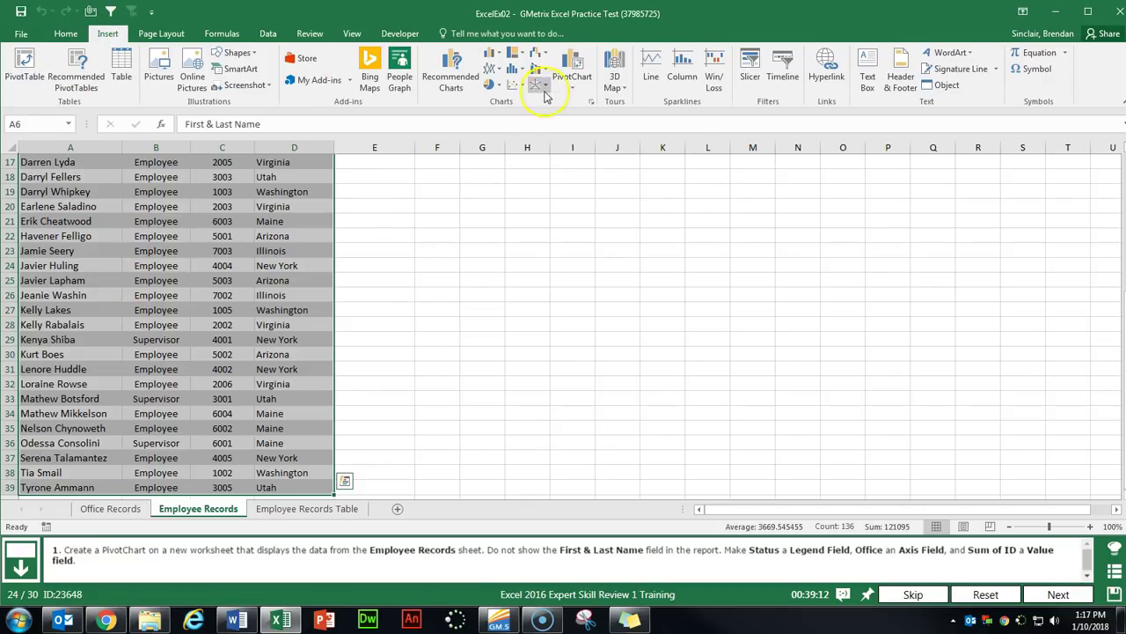
left_click(572, 81)
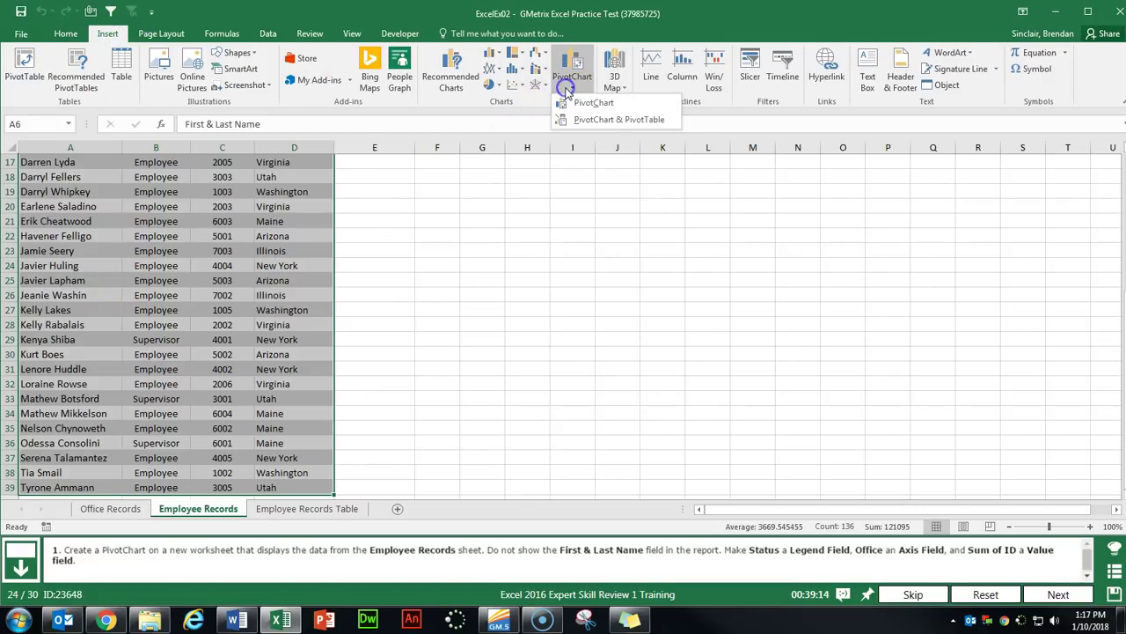
left_click(602, 105)
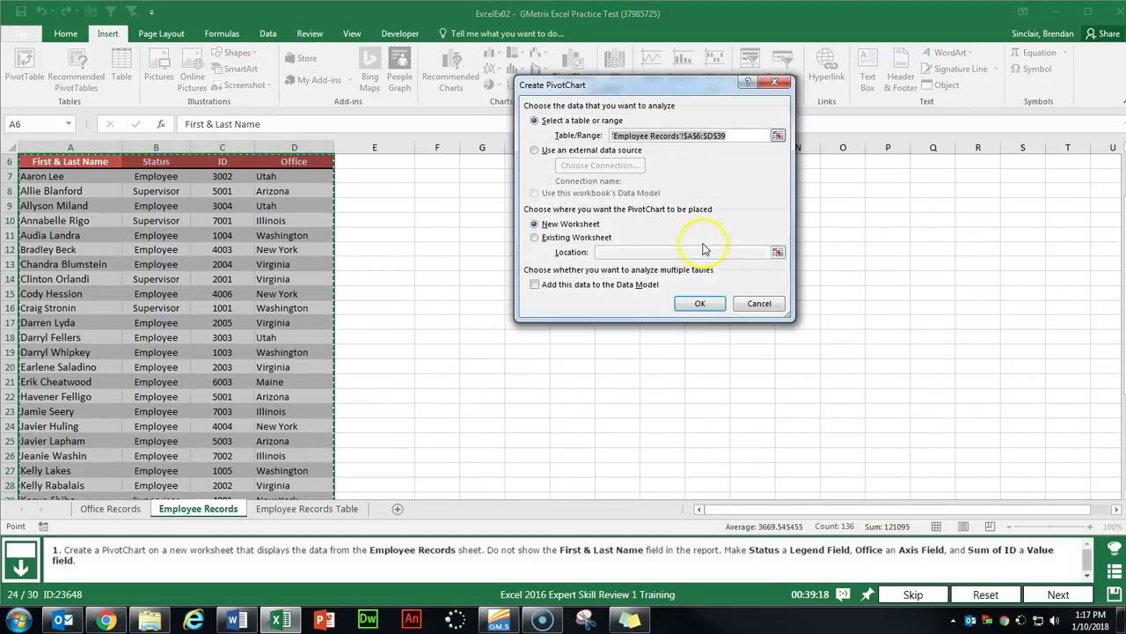
left_click(701, 305)
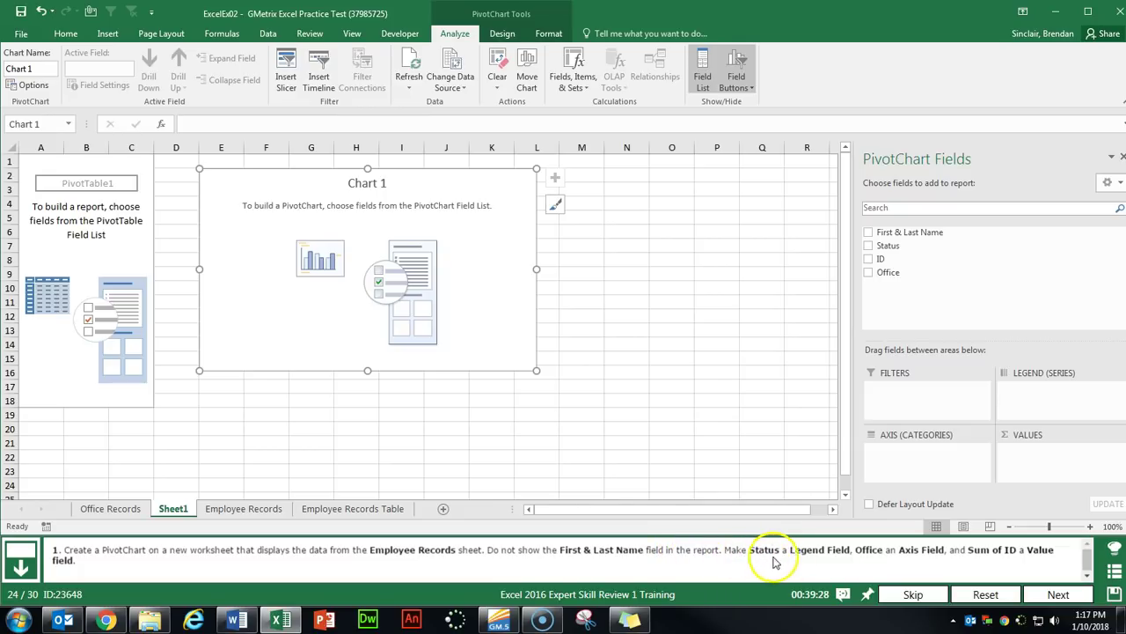
Set Status as the legend, Office as the axis and Sum of ID as values.
left_click_drag(891, 245, 1054, 398)
mouse_move(894, 273)
left_mouse_down()
mouse_move(938, 473)
mouse_move(919, 453)
left_mouse_up()
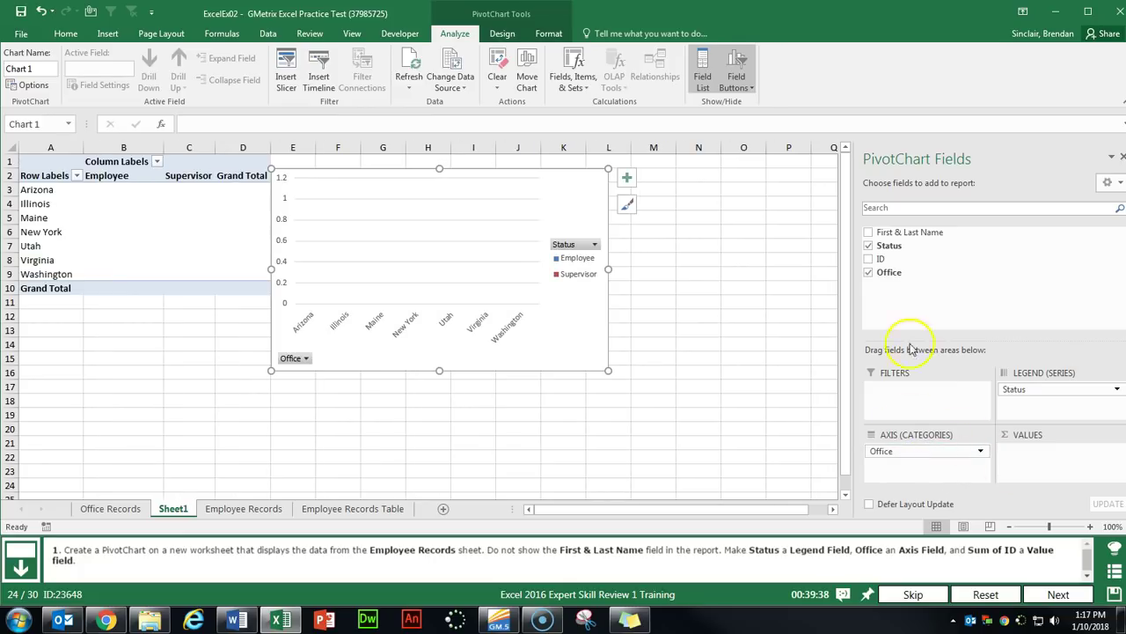
left_click_drag(877, 258, 1042, 454)
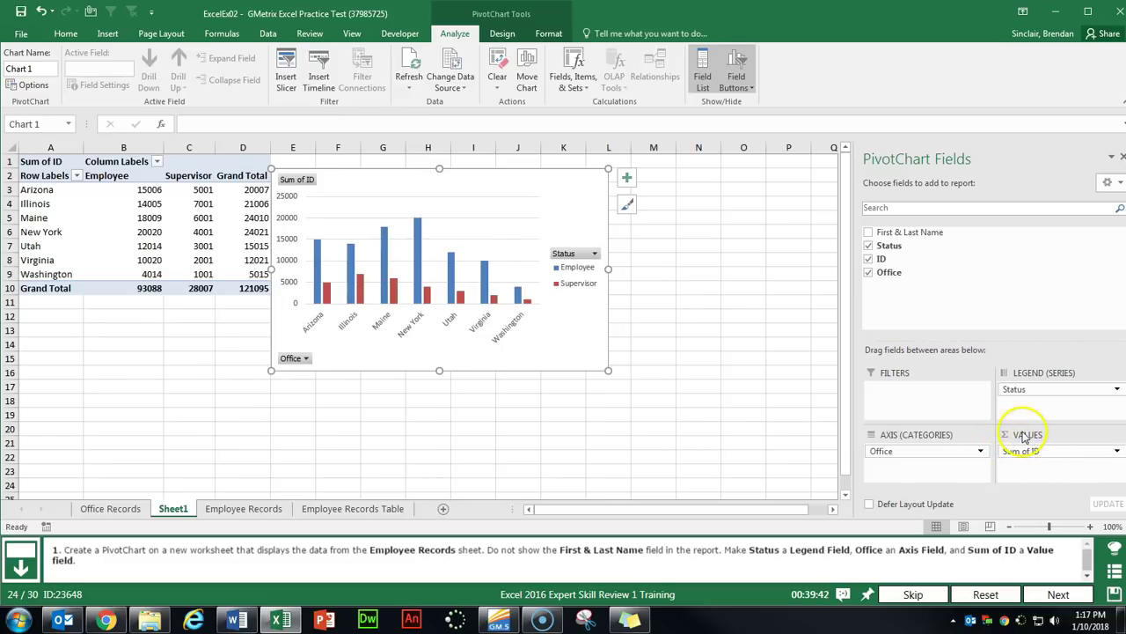
left_click(1117, 450)
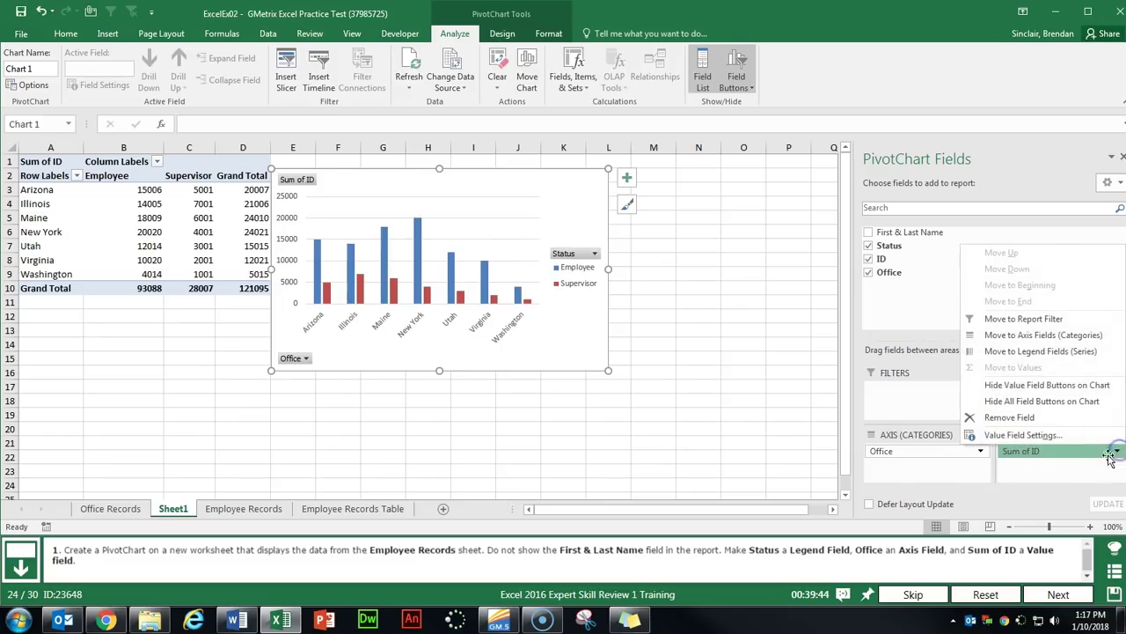
left_click(1023, 434)
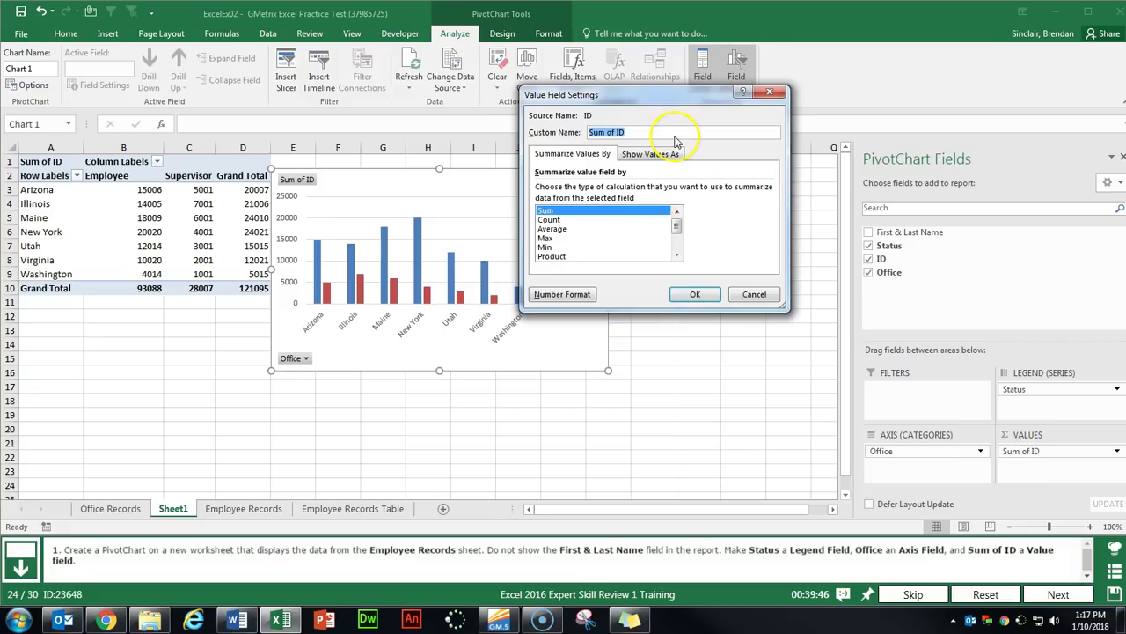
left_click(754, 294)
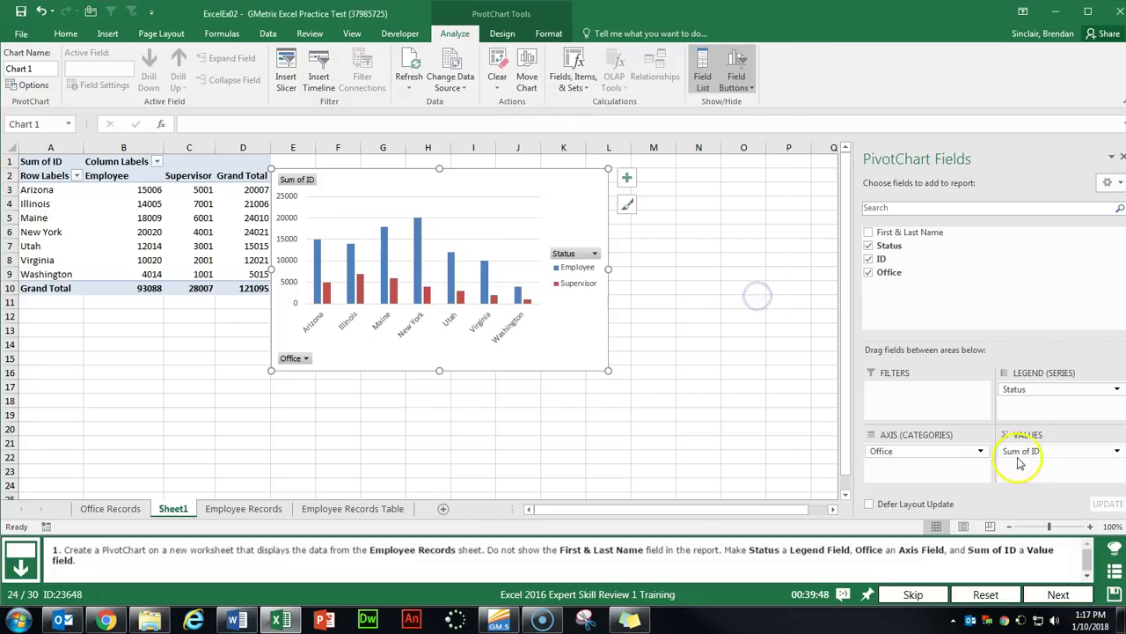
left_click(1057, 594)
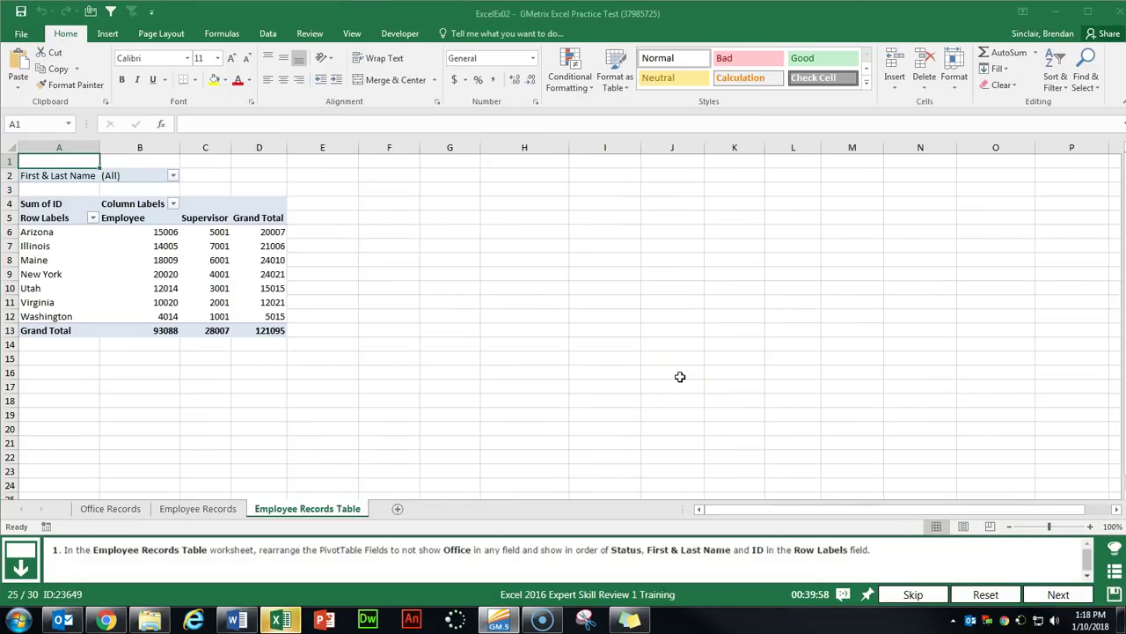
Remove Office and nest Status, First & Last Name, then ID as PivotTable row labels.
left_click(151, 245)
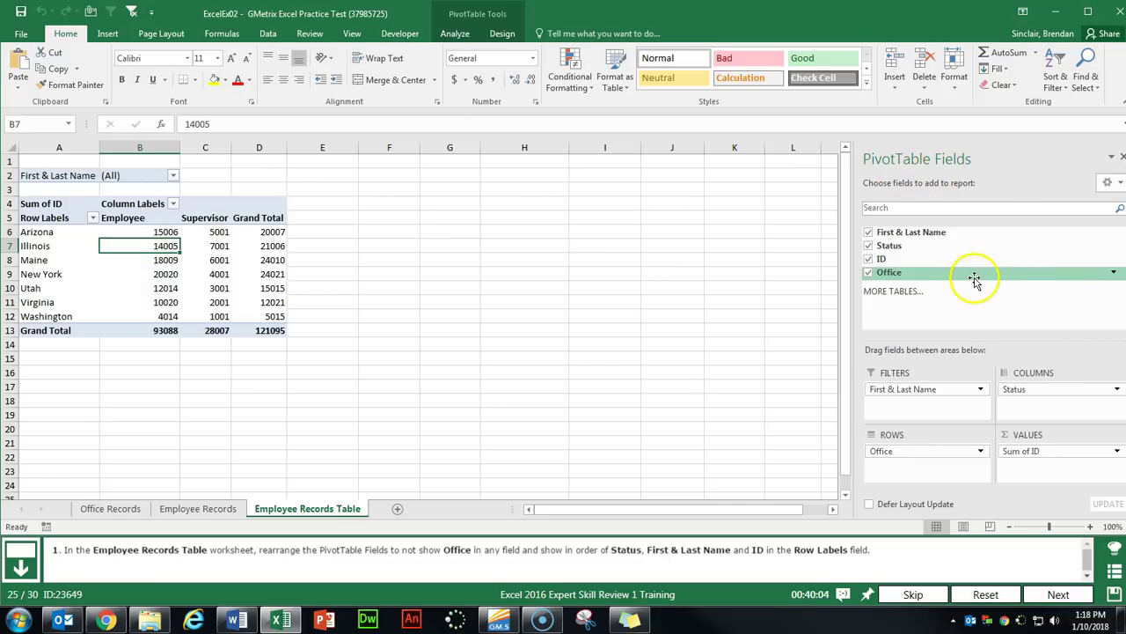
left_click(868, 273)
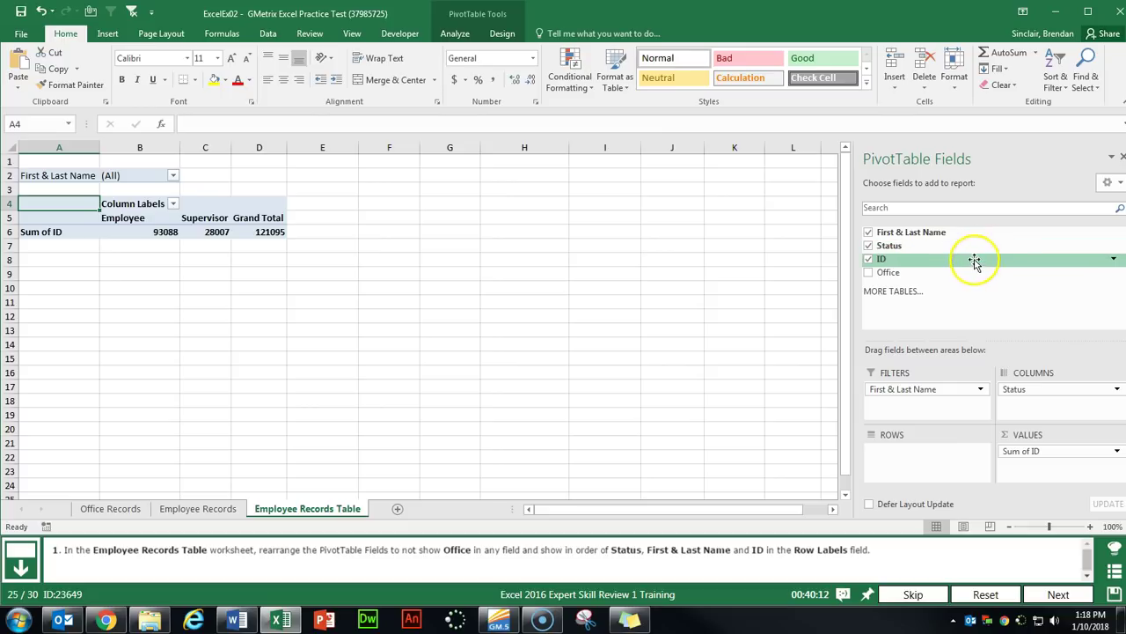
left_click_drag(893, 247, 926, 462)
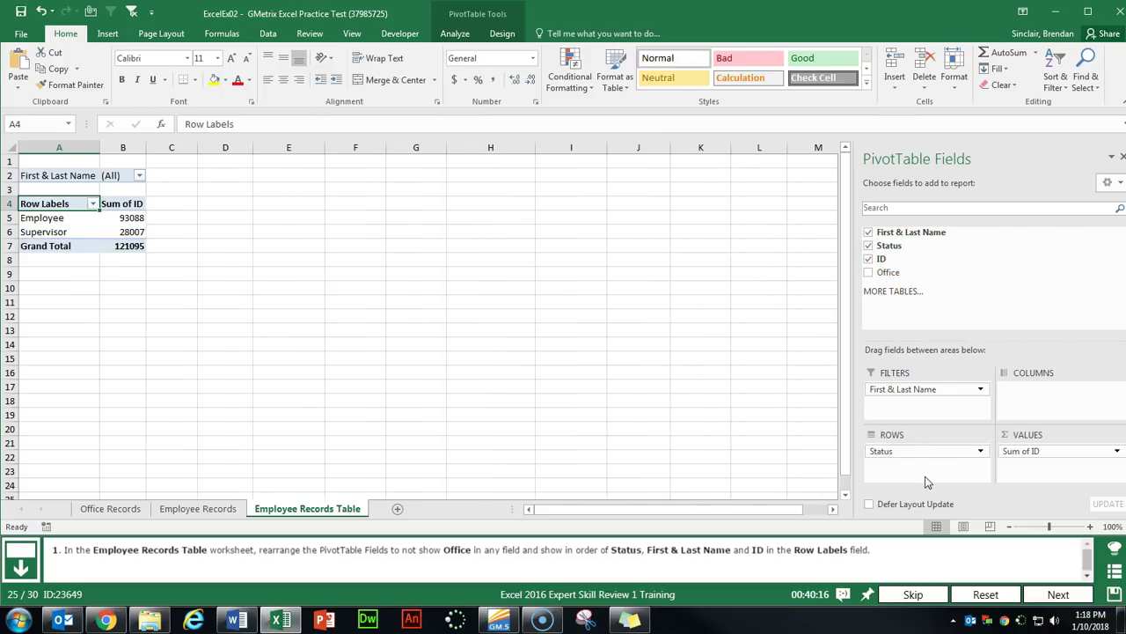
left_click_drag(923, 233, 918, 458)
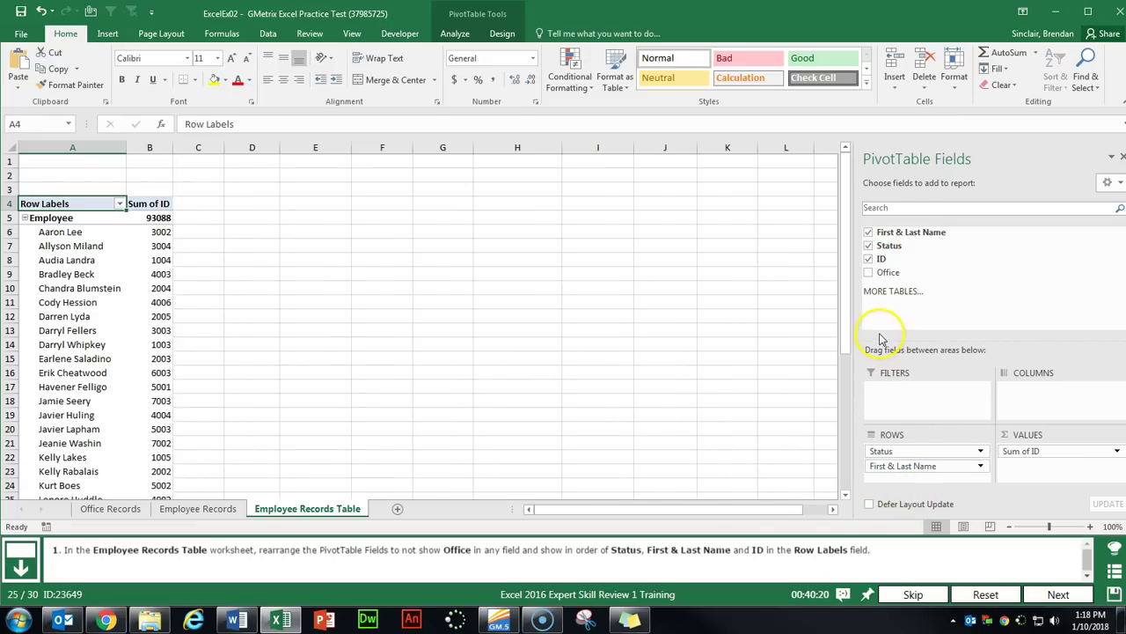
left_click_drag(882, 259, 916, 478)
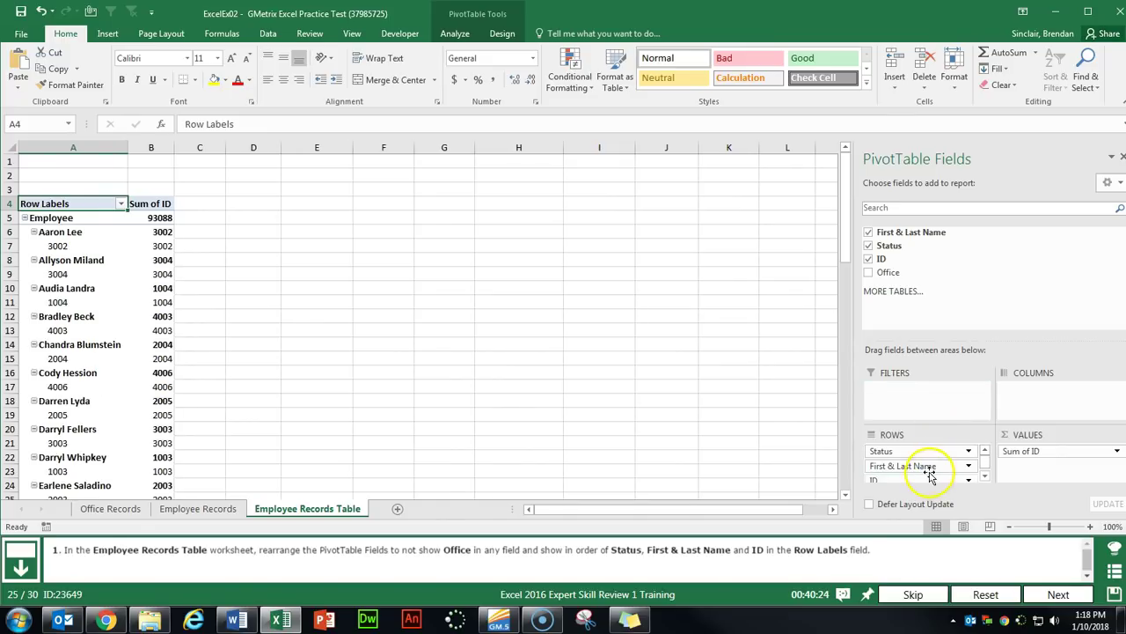
On the Employee Records Table sheet, insert a slicer for the Office field.
left_click(1058, 594)
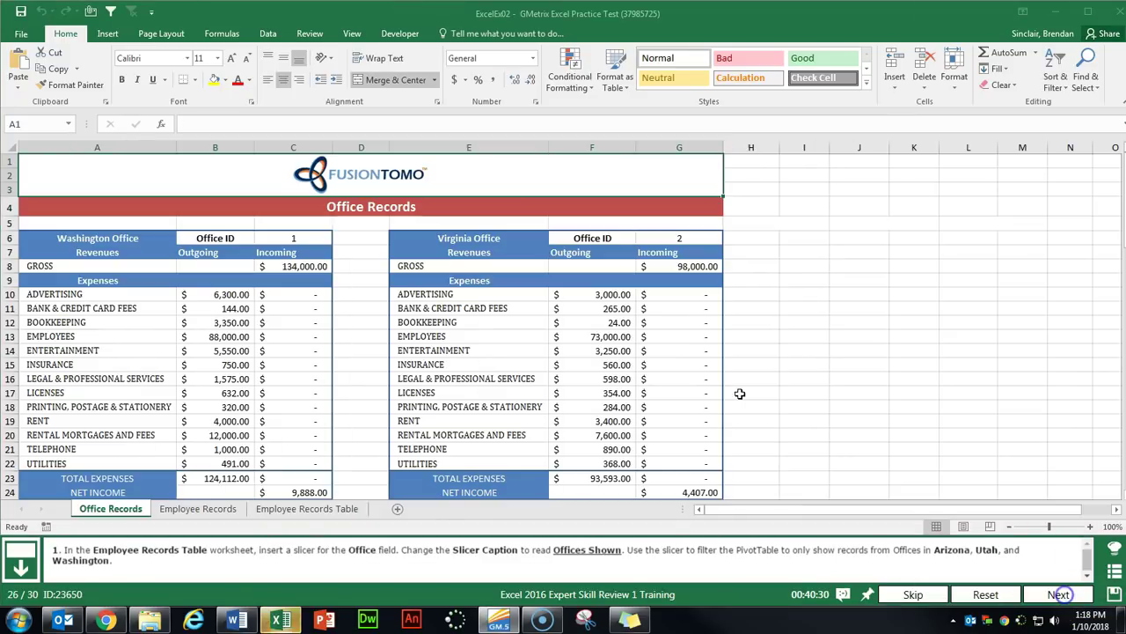
left_click(333, 510)
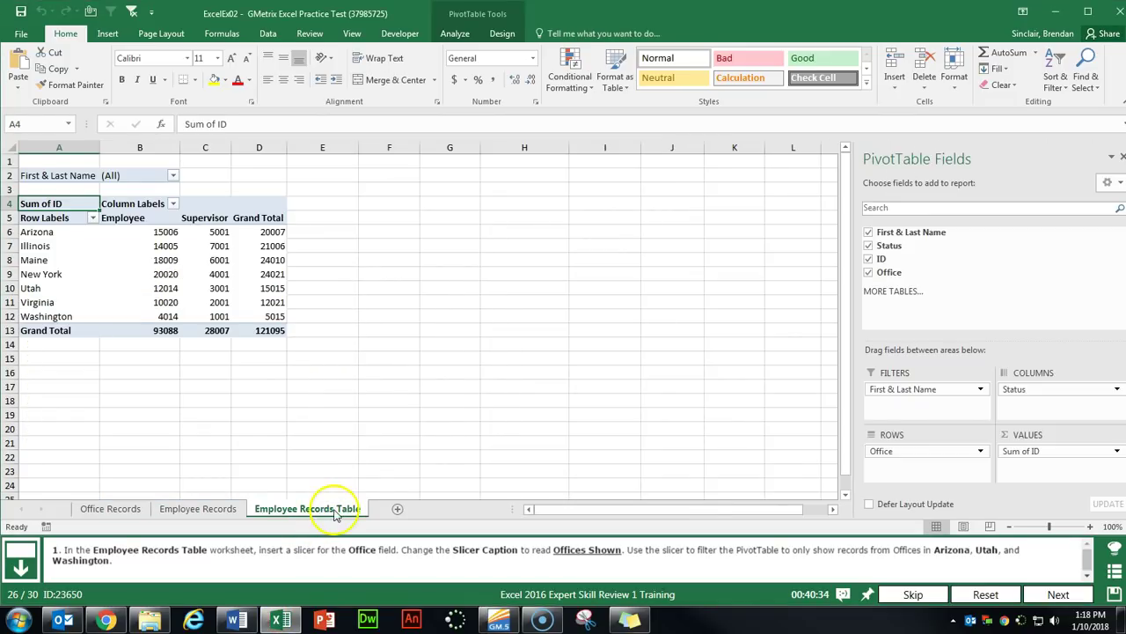
left_click(214, 262)
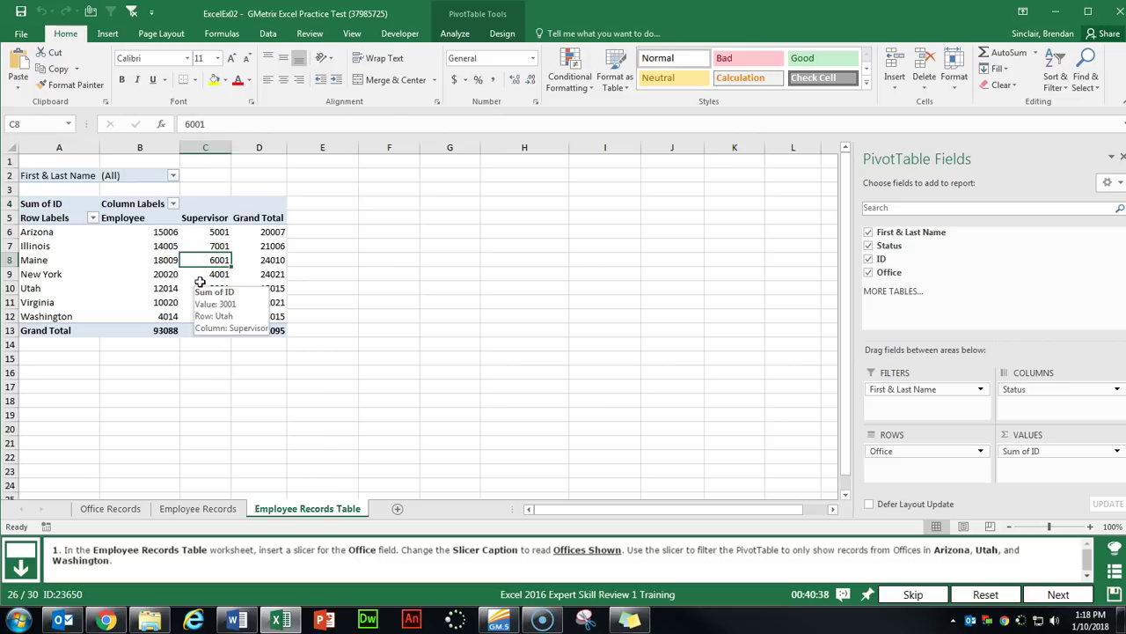
left_click(503, 34)
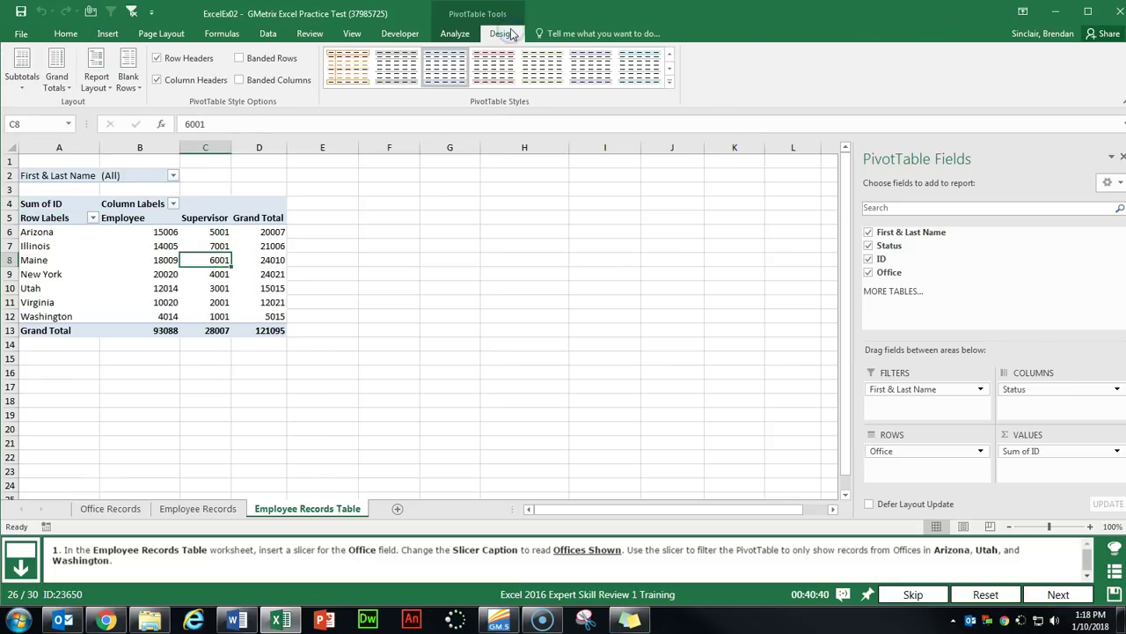
left_click(457, 33)
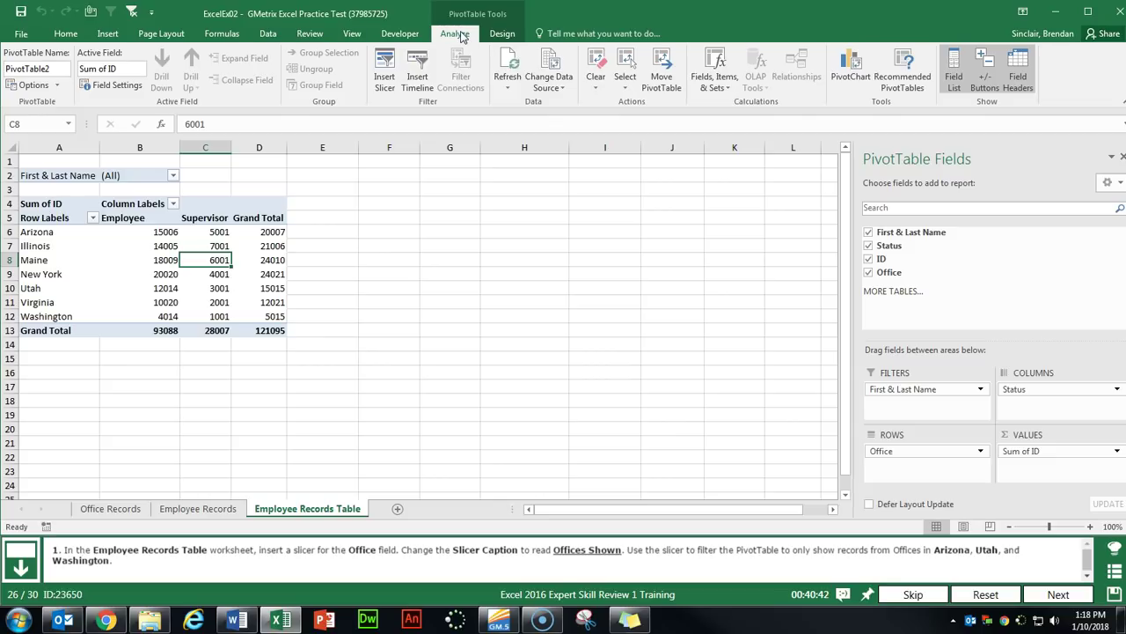
left_click(388, 88)
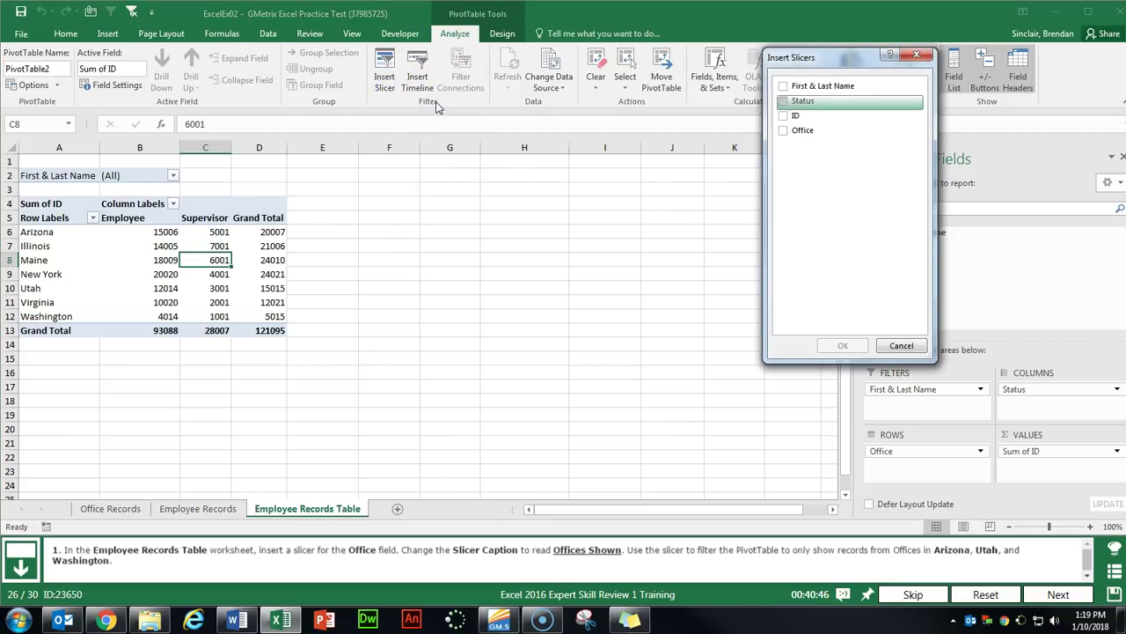
left_click_drag(824, 66, 588, 147)
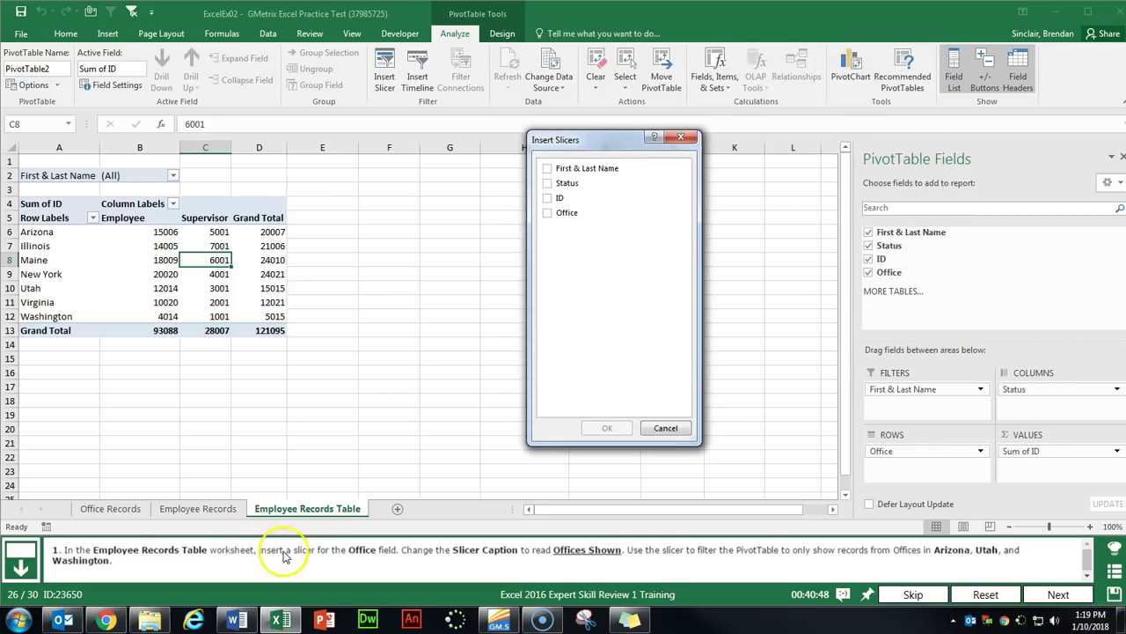
left_click(547, 214)
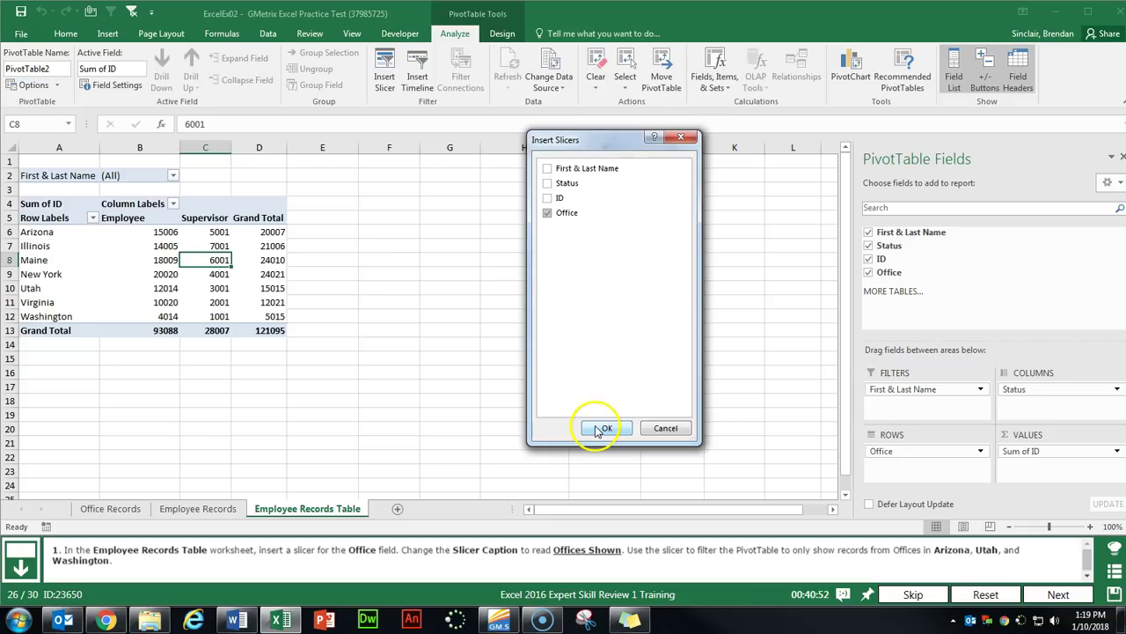
left_click(601, 429)
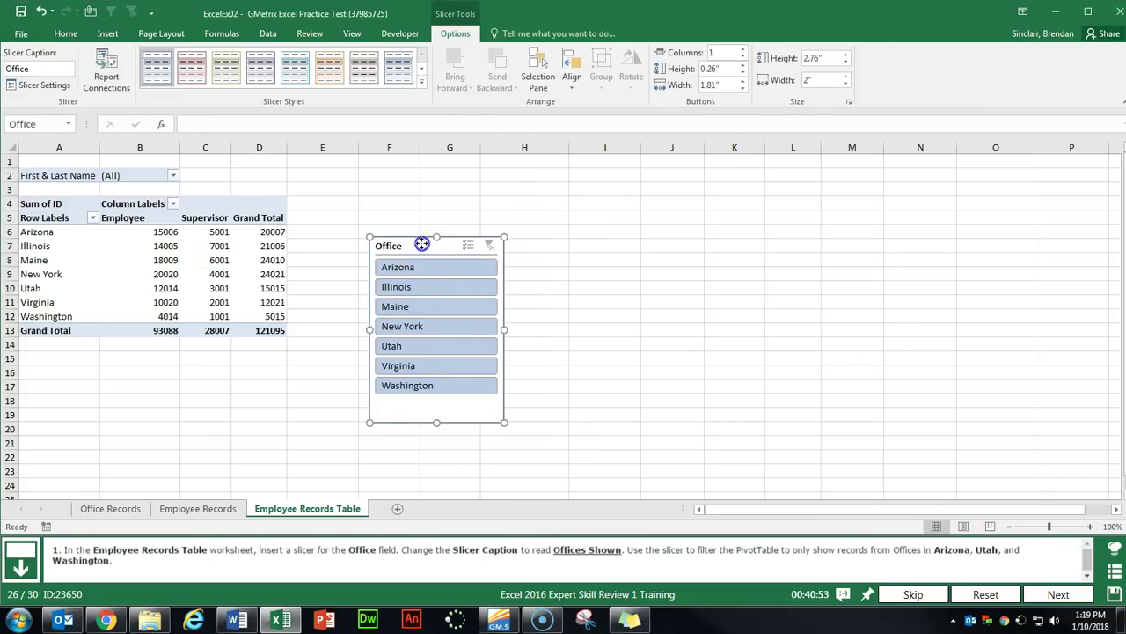
Reposition the Office slicer and change its caption to Offices Shown.
left_click_drag(422, 248, 437, 222)
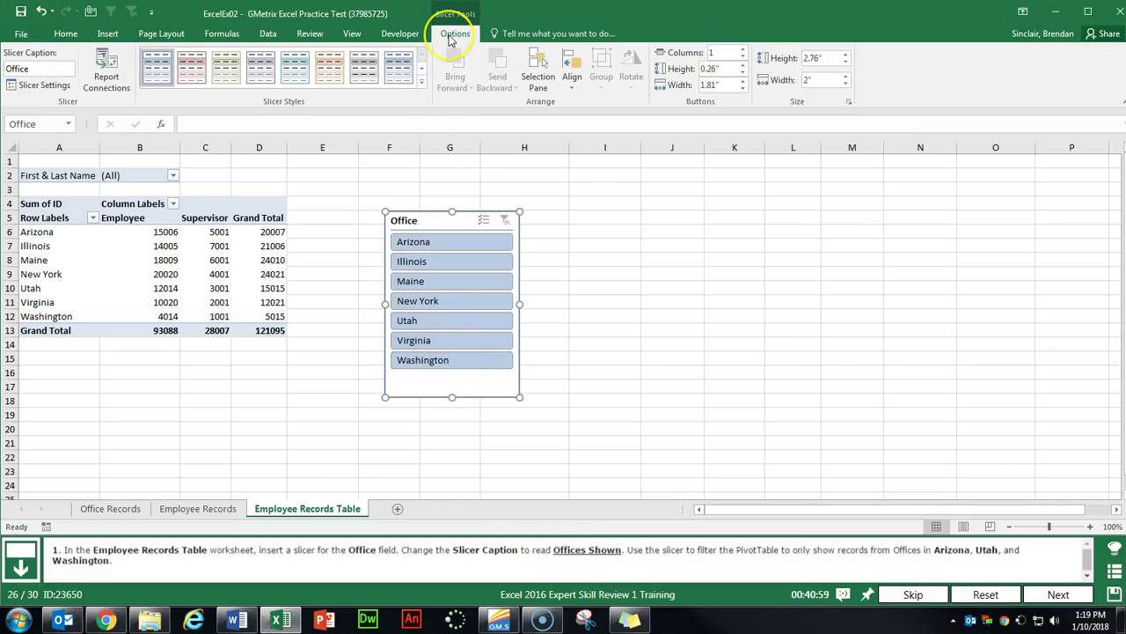
double_click(51, 68)
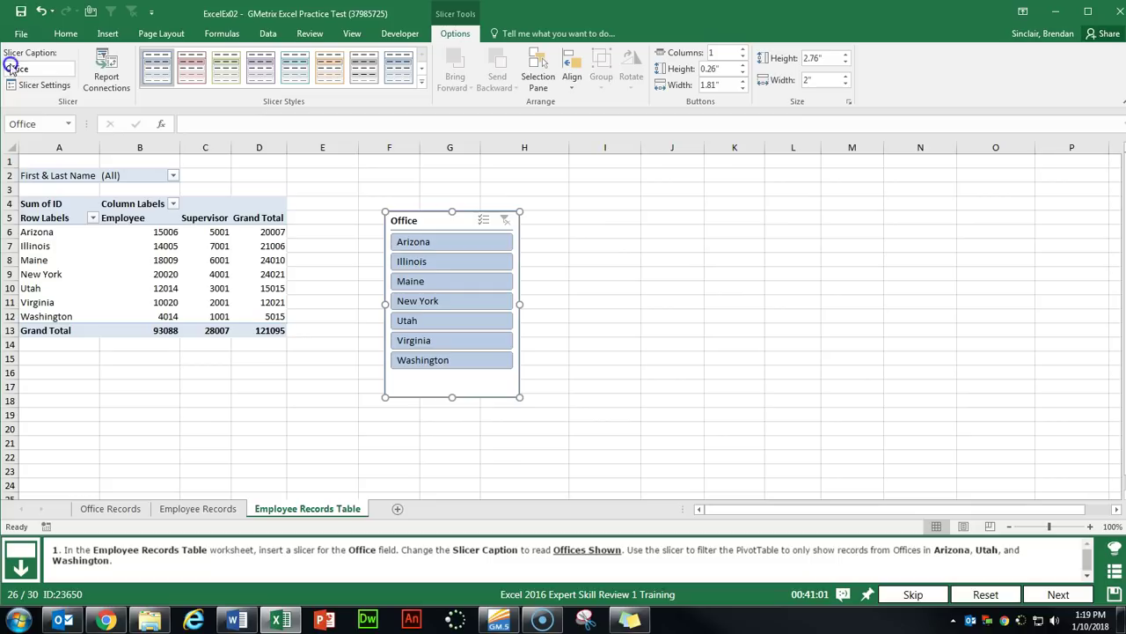
left_click(104, 69)
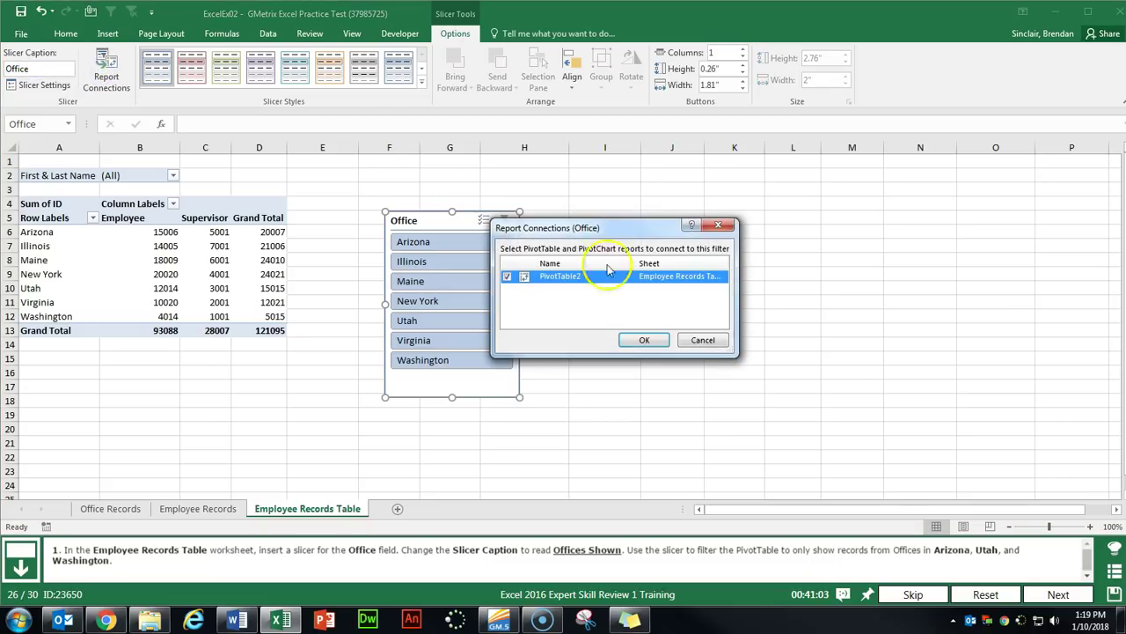
left_click(718, 225)
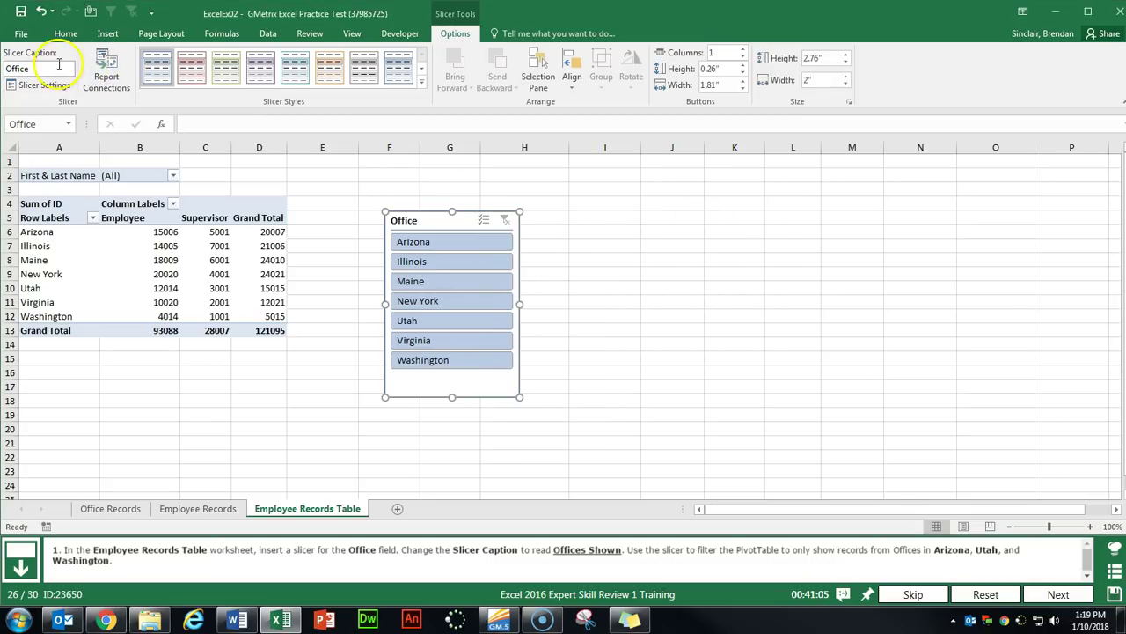
left_click(119, 58)
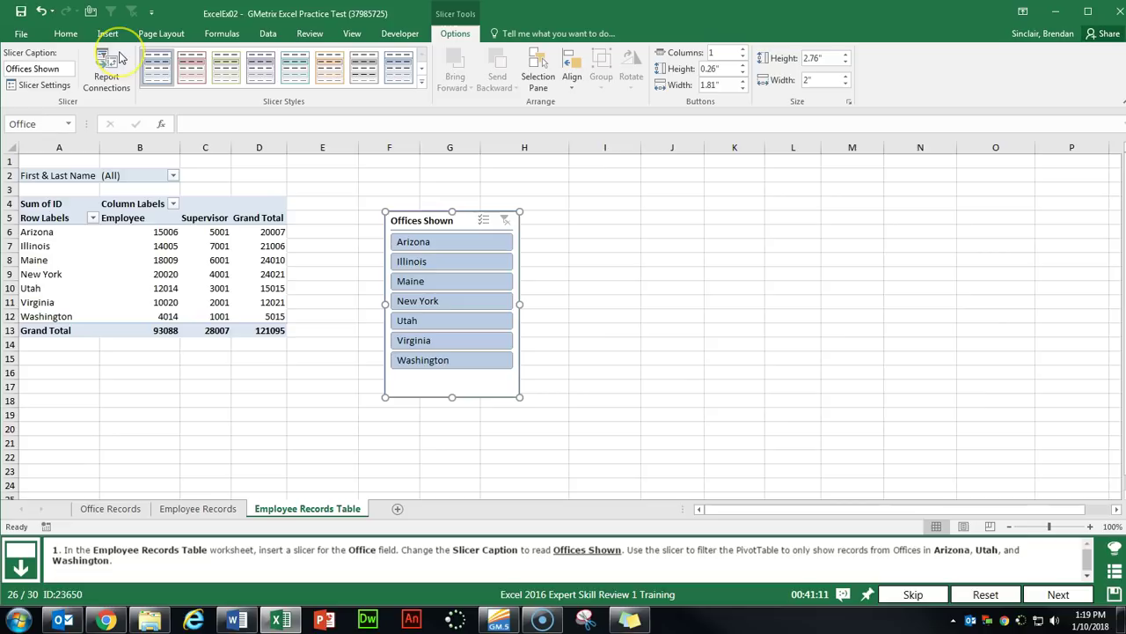
Filter the slicer to Arizona, Utah and Washington.
left_click(444, 210)
left_click(418, 250)
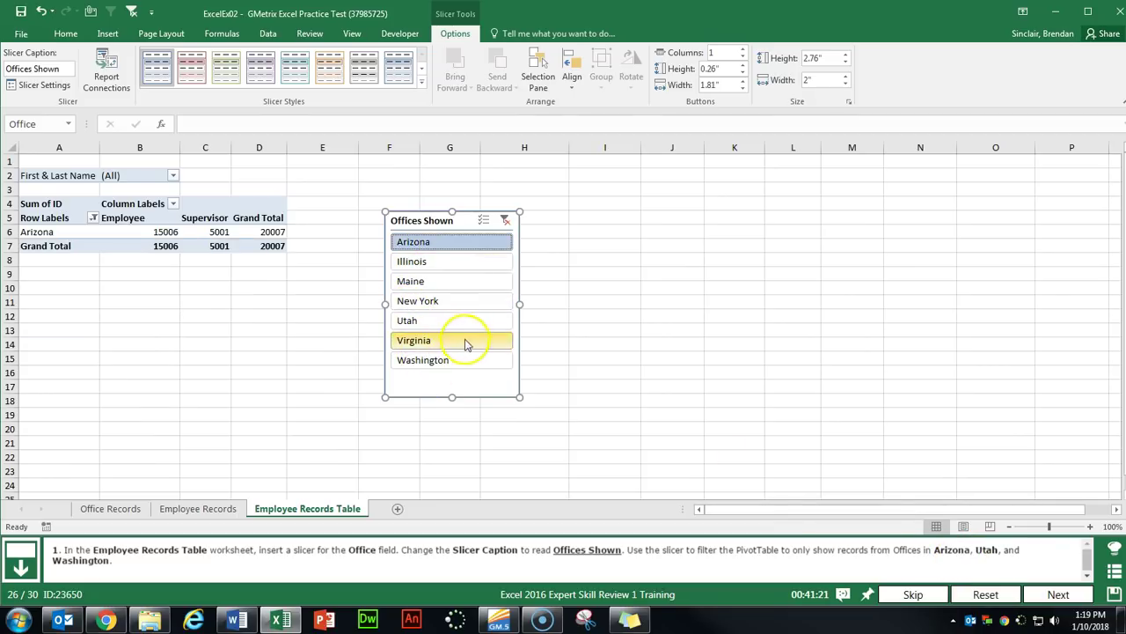
left_click(423, 324)
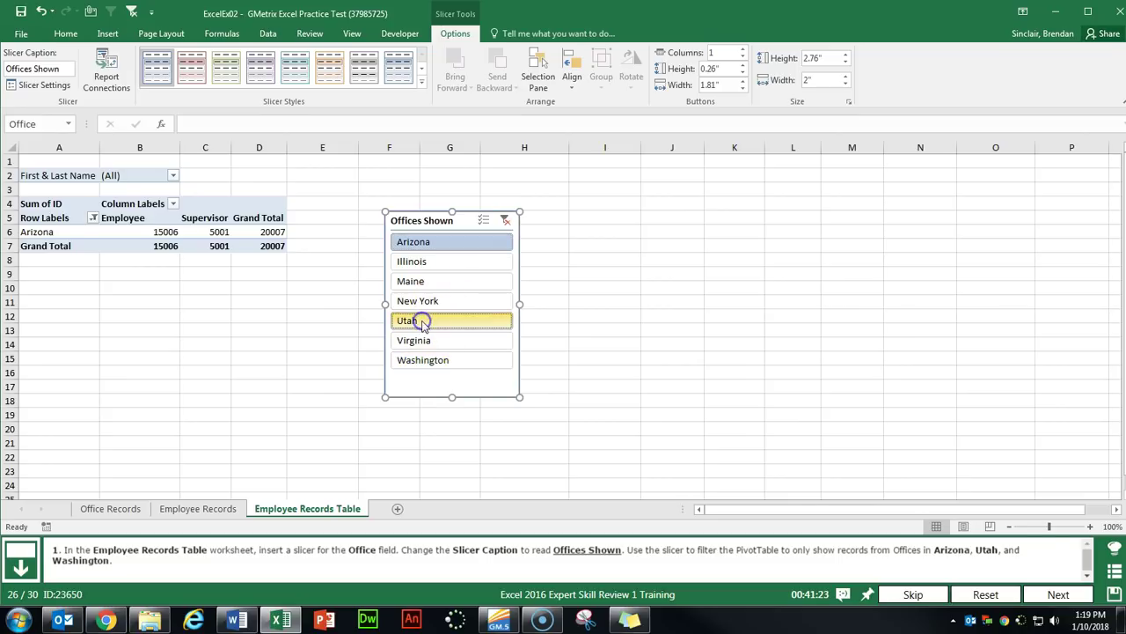
left_click(421, 368)
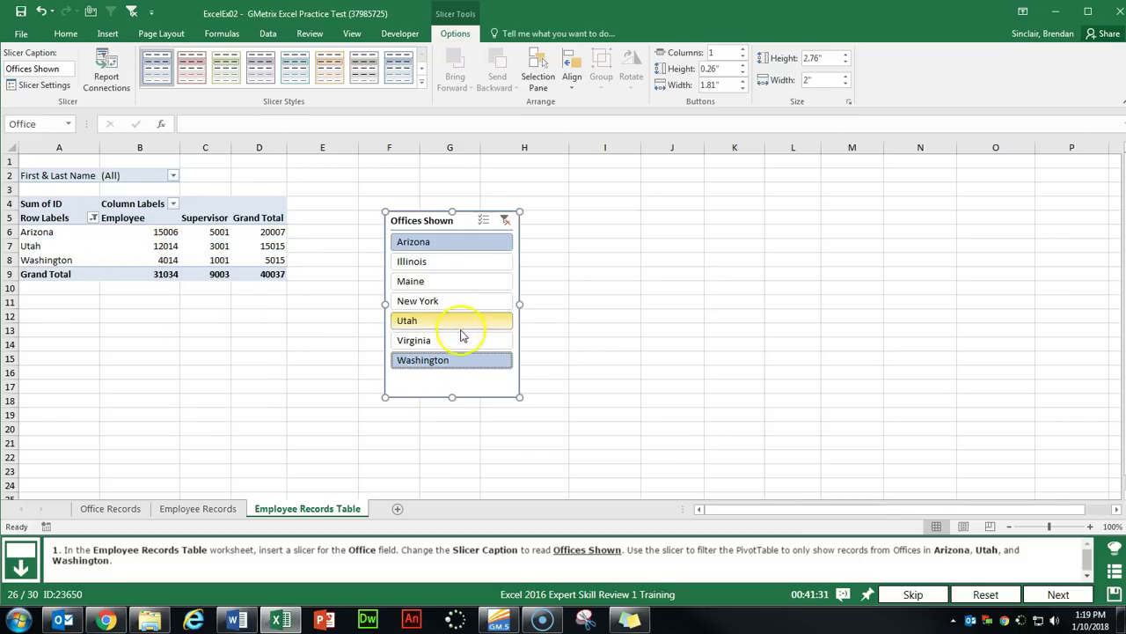
left_click(1056, 594)
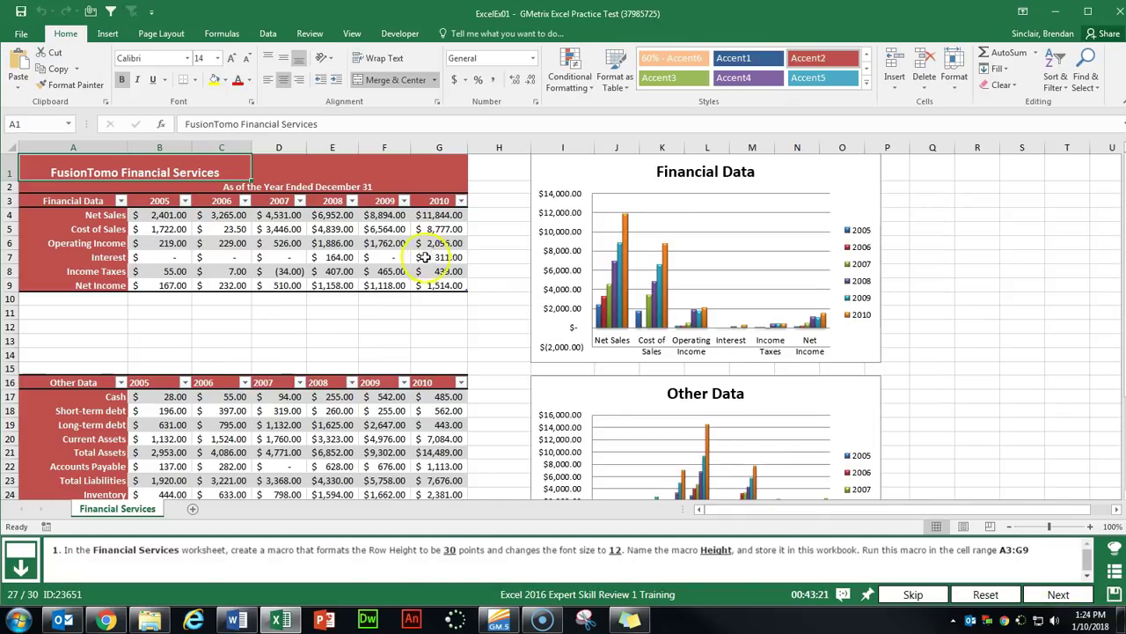
Start recording a macro named Height stored in This Workbook.
left_click(354, 35)
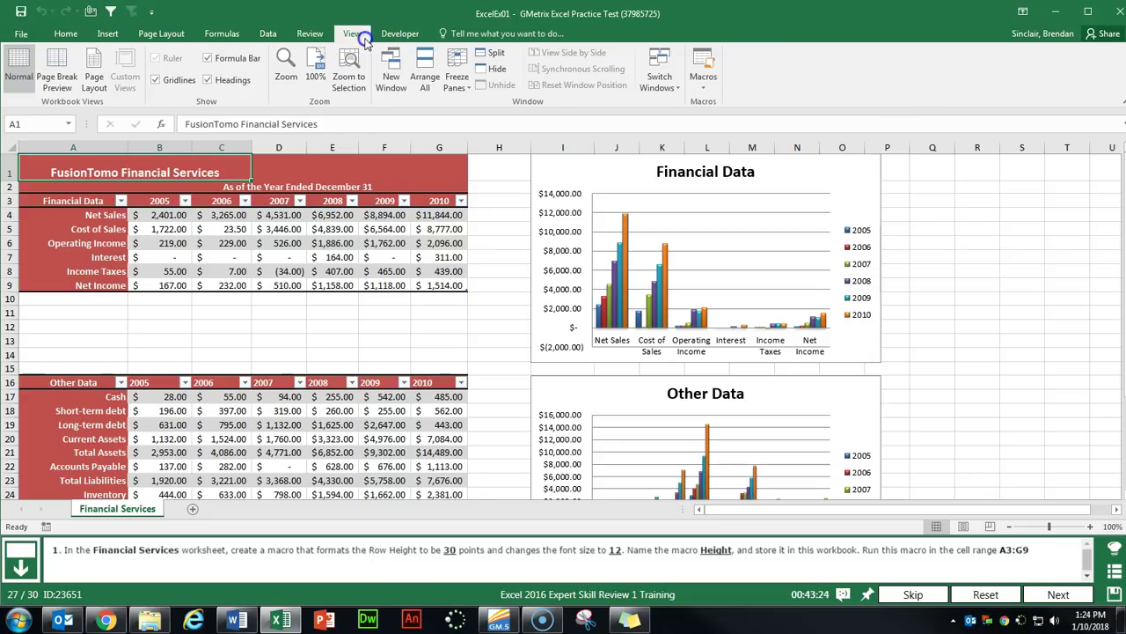
left_click(704, 86)
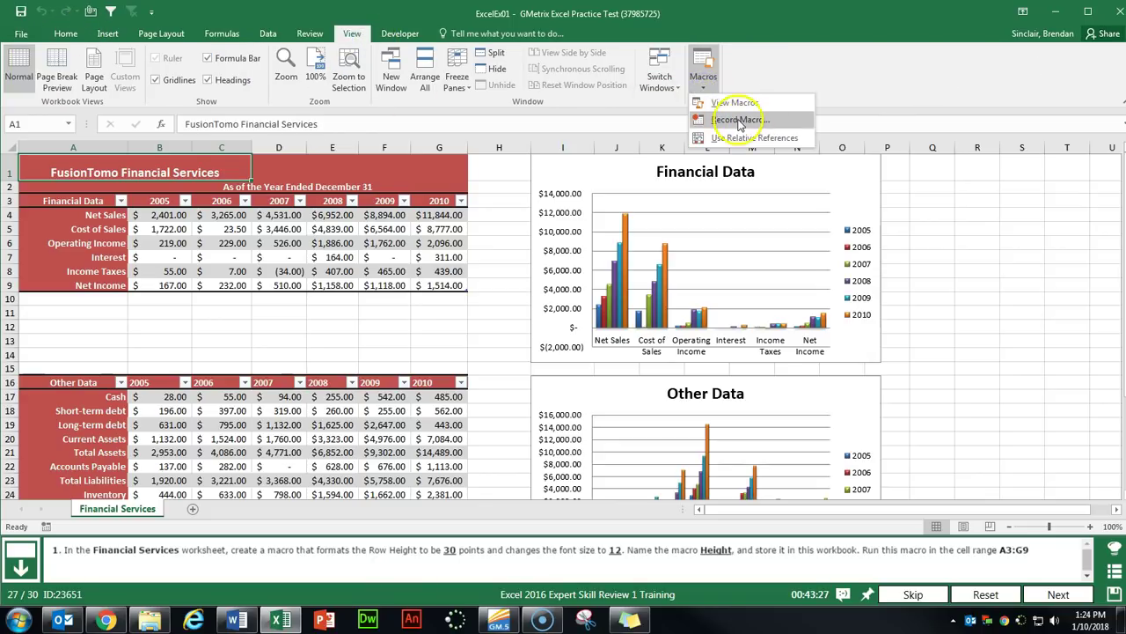
left_click(777, 123)
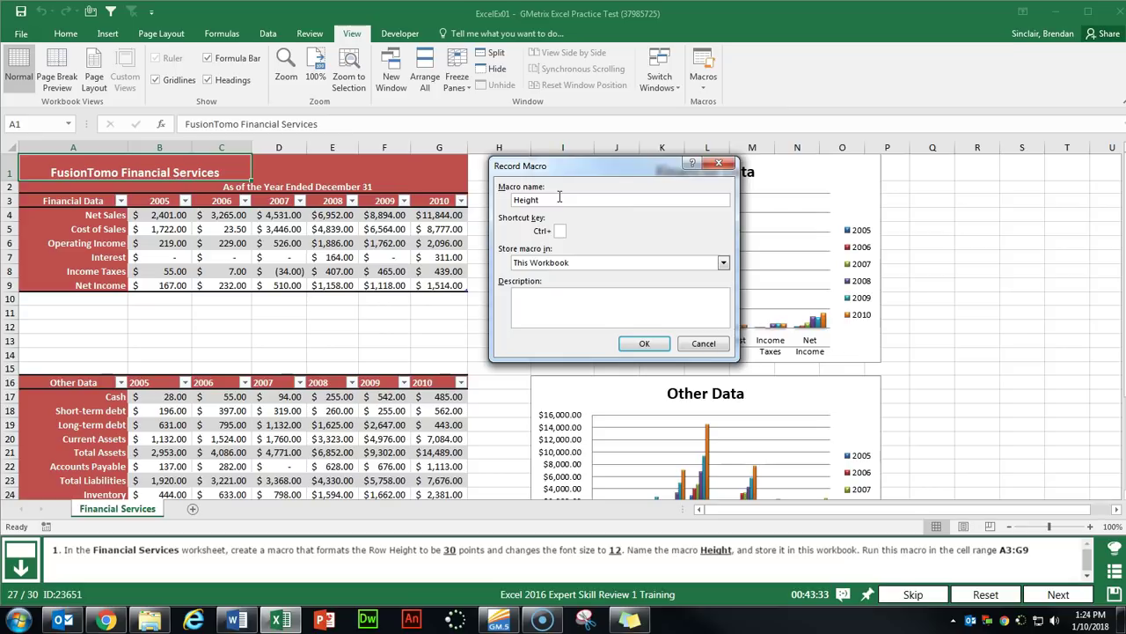
left_click(635, 340)
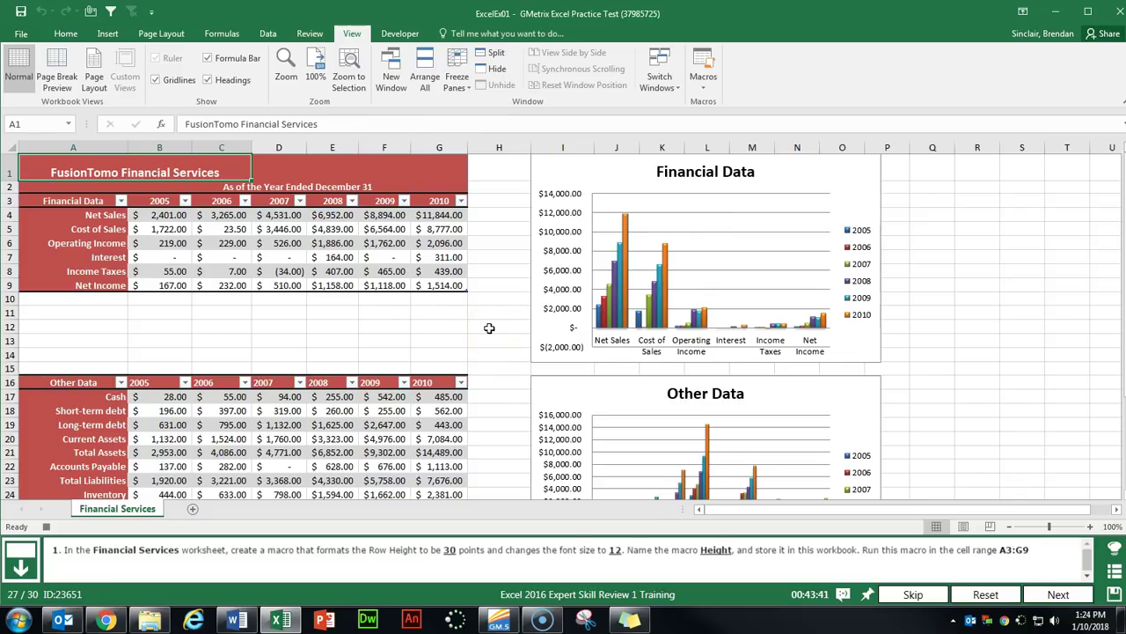
Set row 1 to a height of 30 points and the title font size to 12.
left_click(46, 527)
left_click(66, 35)
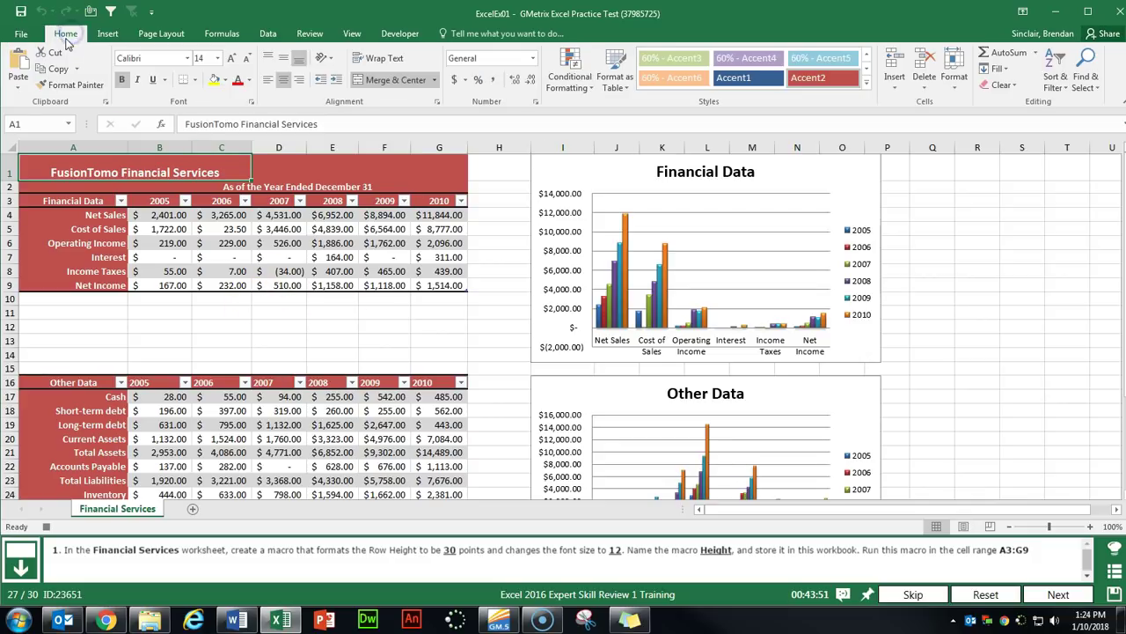
left_click(965, 92)
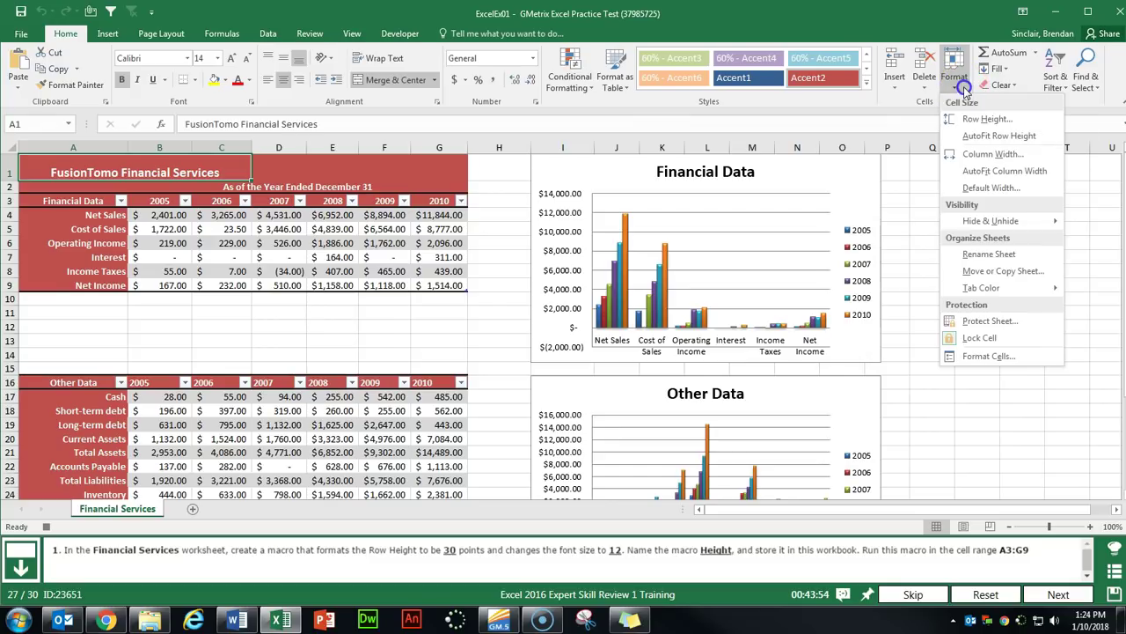
left_click(993, 120)
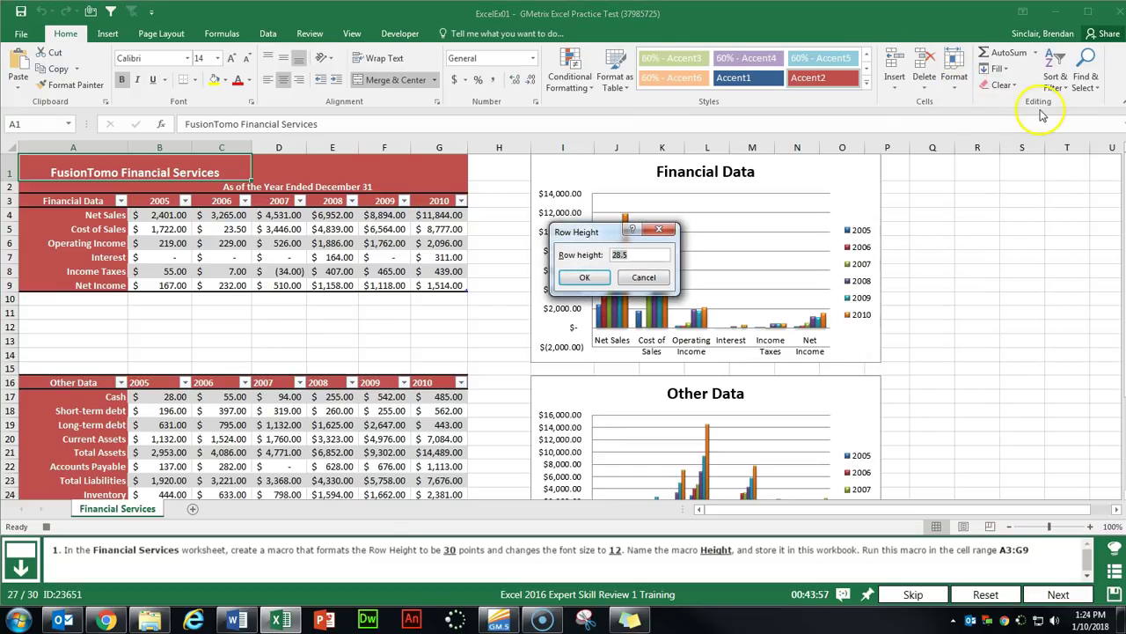
key("Return")
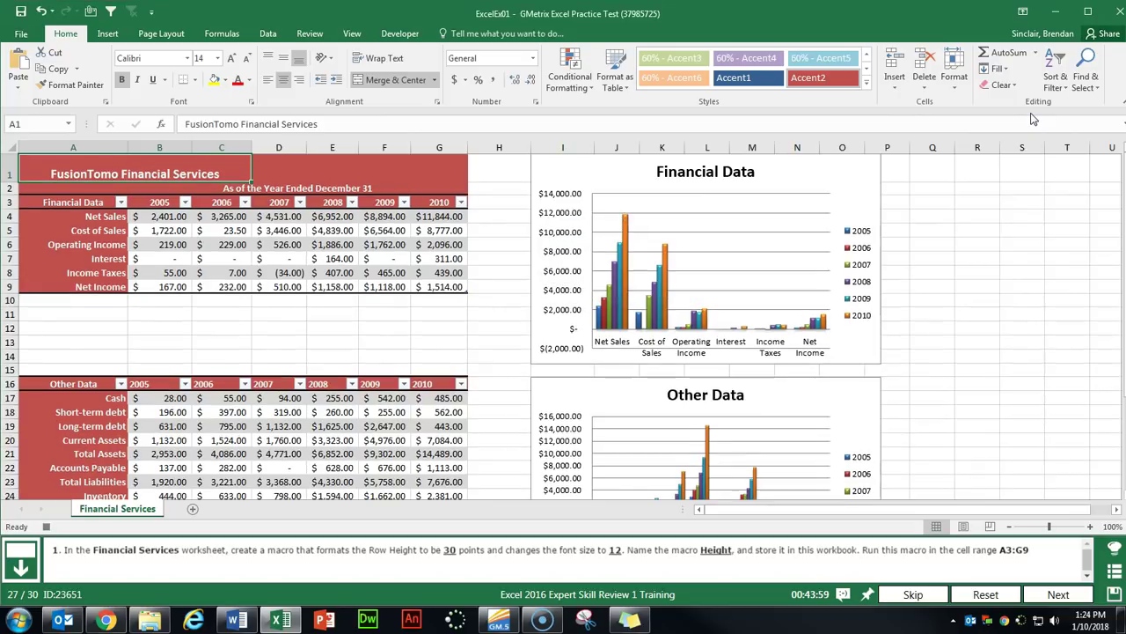
left_click(199, 58)
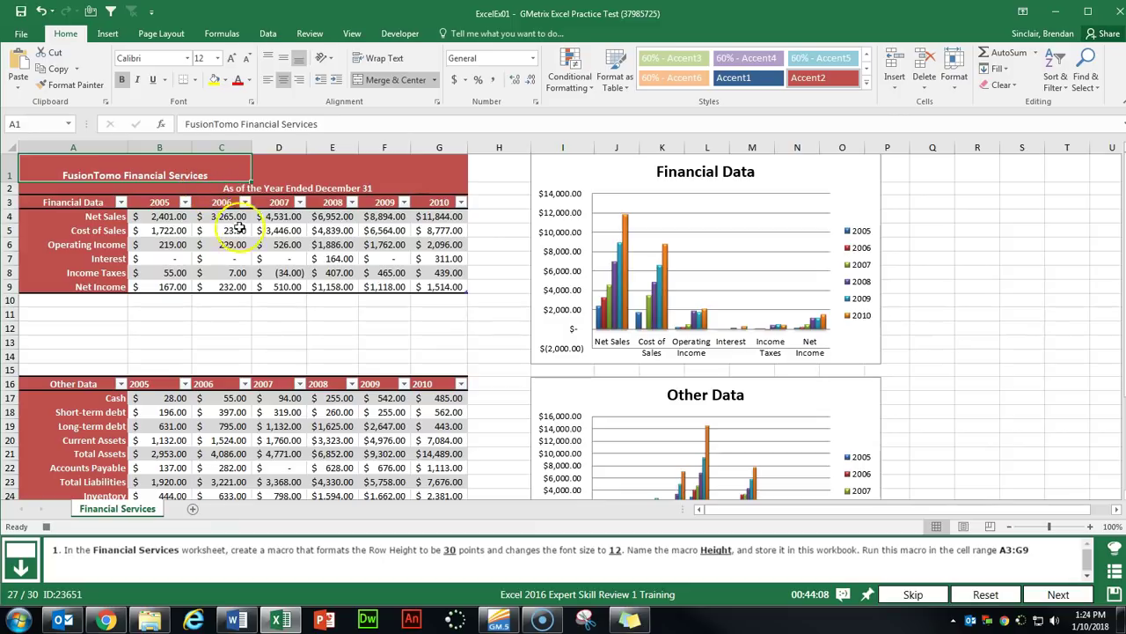
Select the Financial Data range A3:G9 and run the Height macro on it.
left_click(79, 203)
left_click_drag(79, 203, 427, 294)
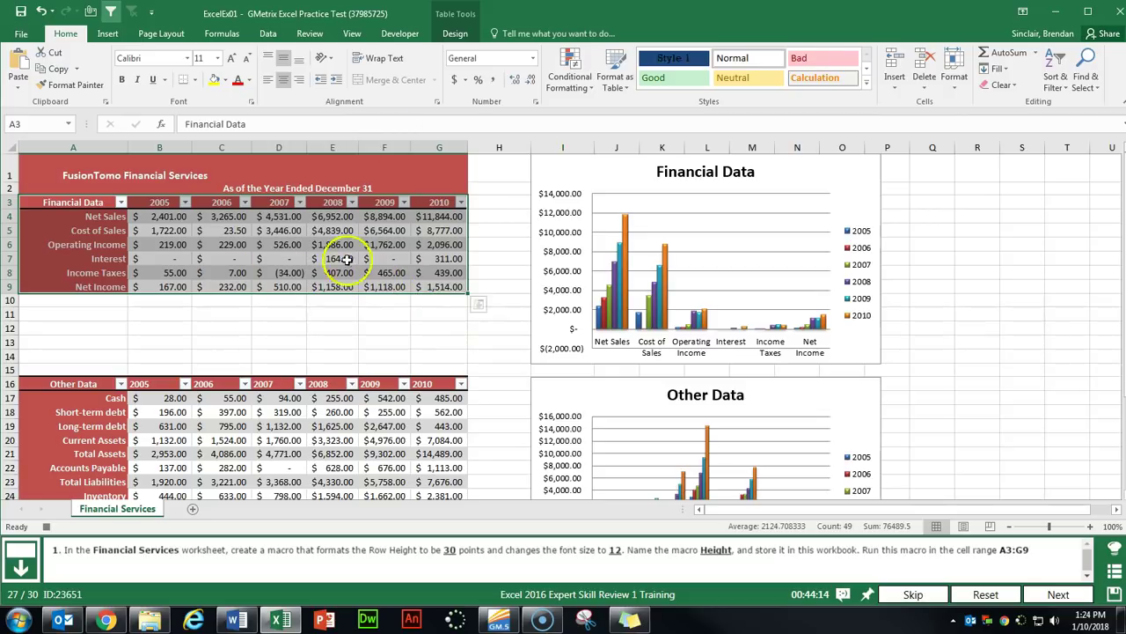
left_click(354, 33)
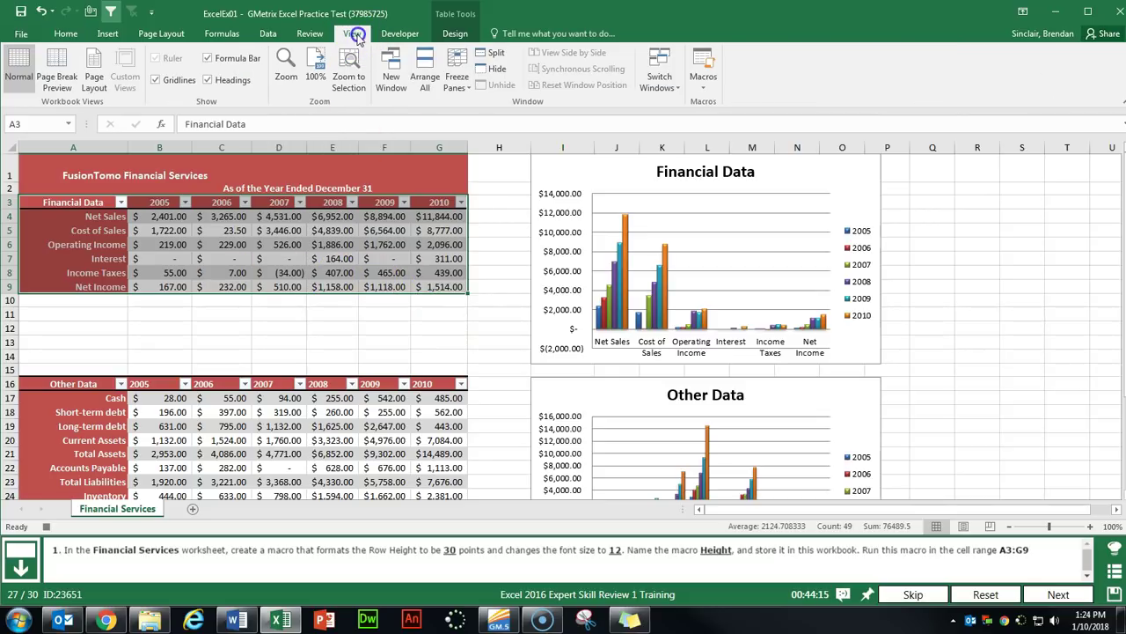
left_click(705, 88)
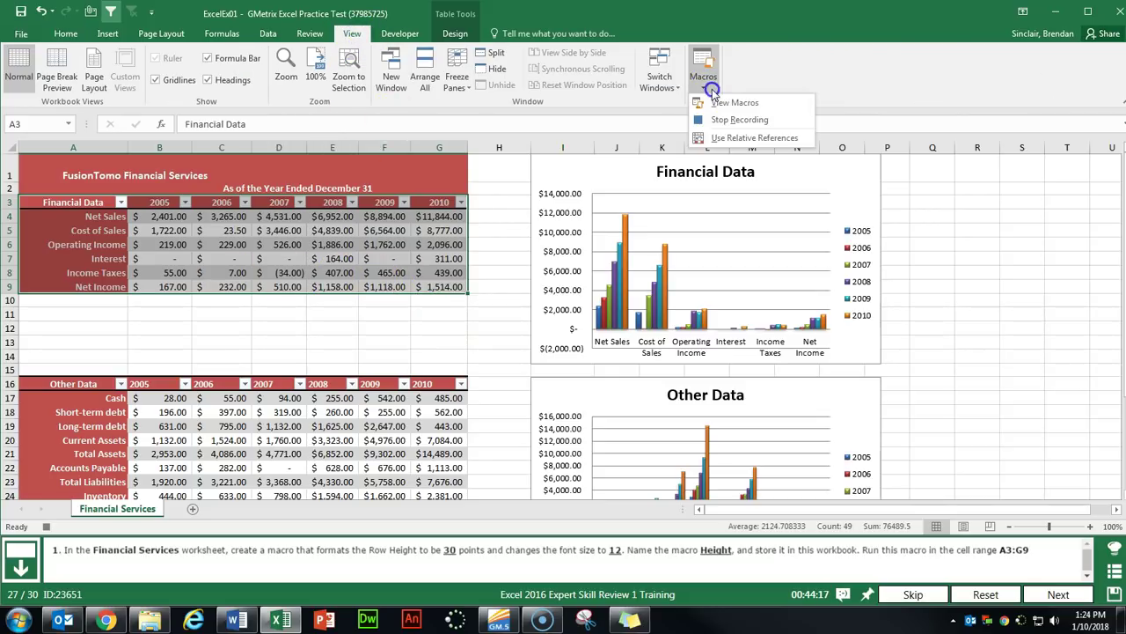
left_click(763, 105)
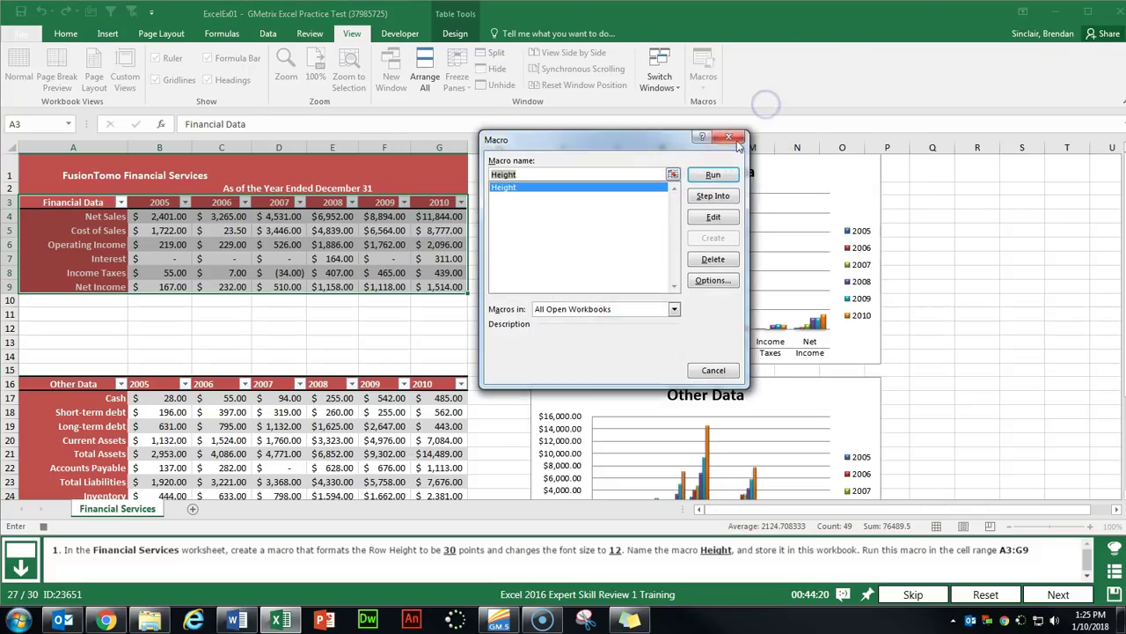
left_click(716, 176)
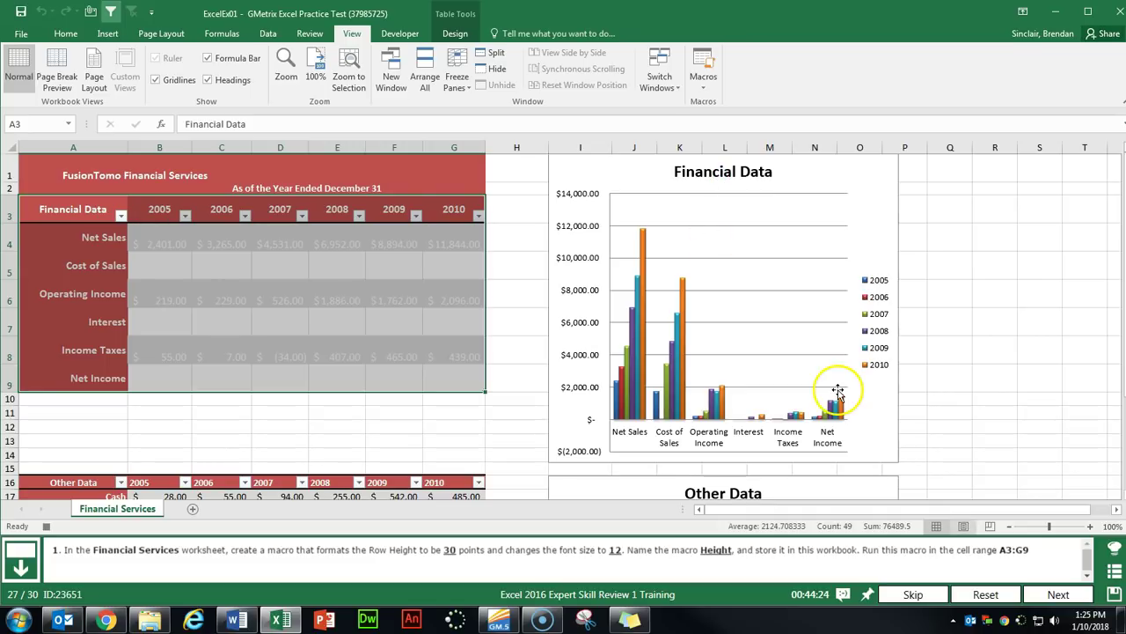
left_click(1060, 593)
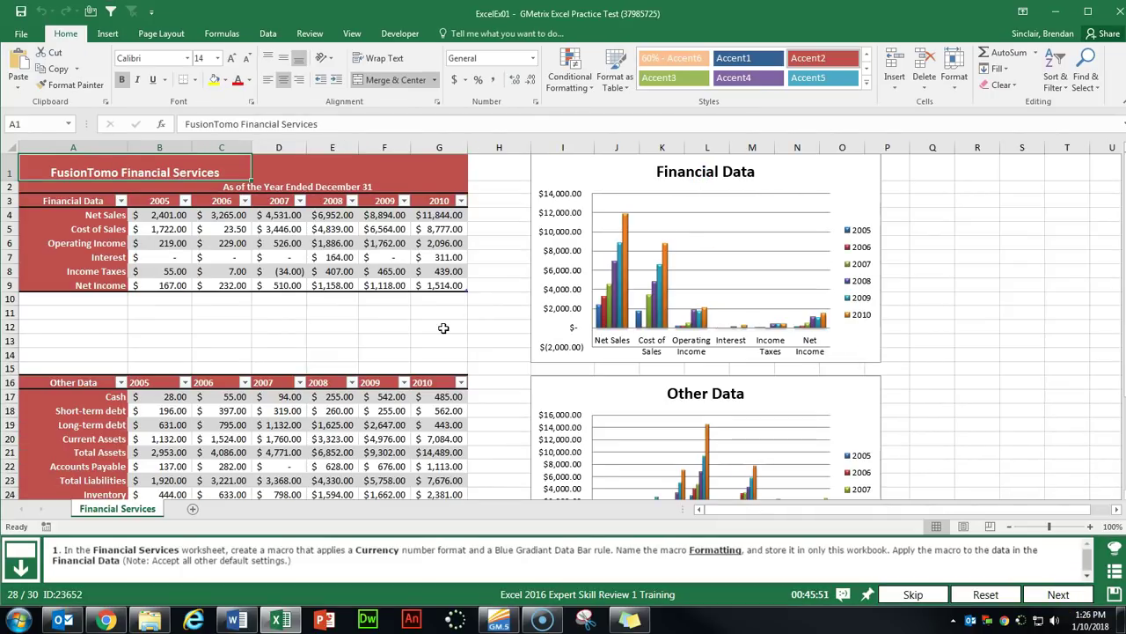
Start recording a new macro named Formatting.
left_click(352, 33)
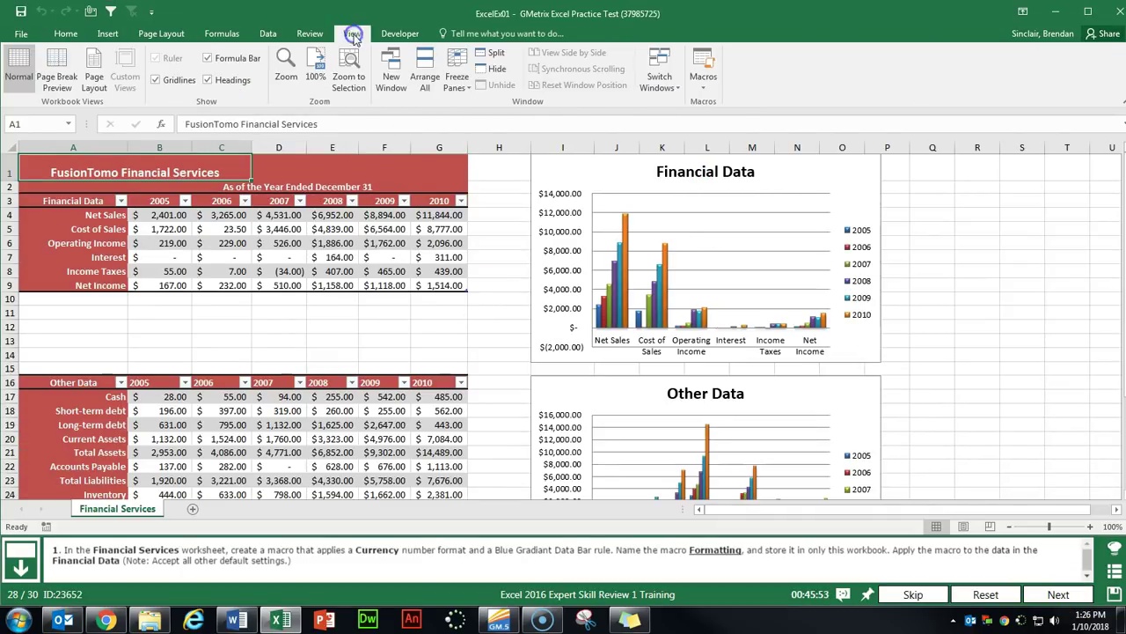
left_click(704, 81)
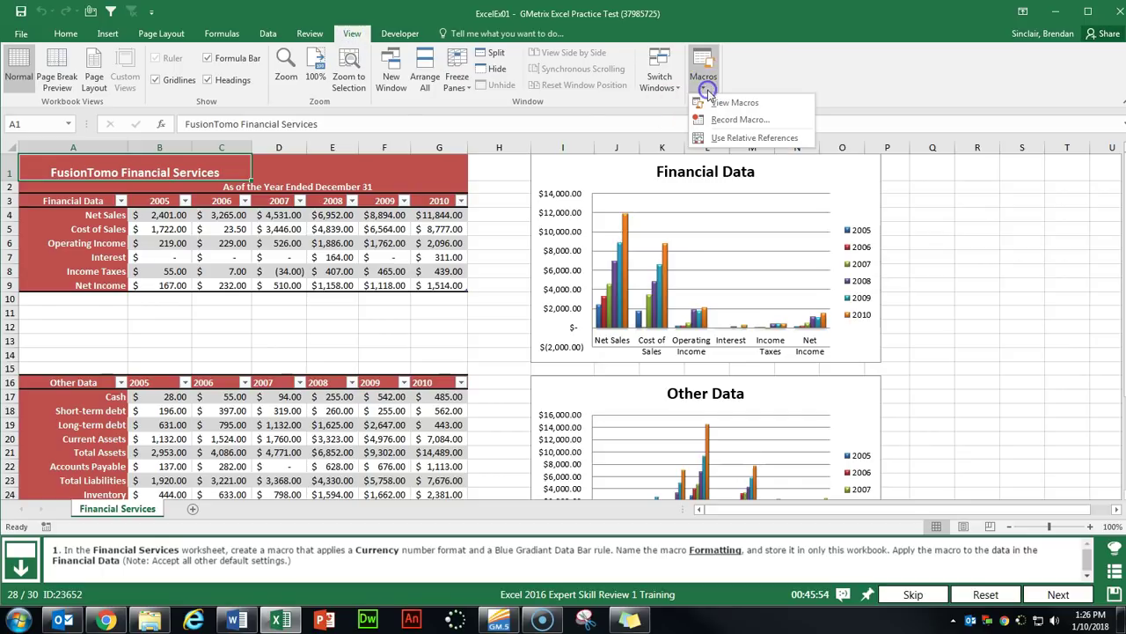
left_click(731, 122)
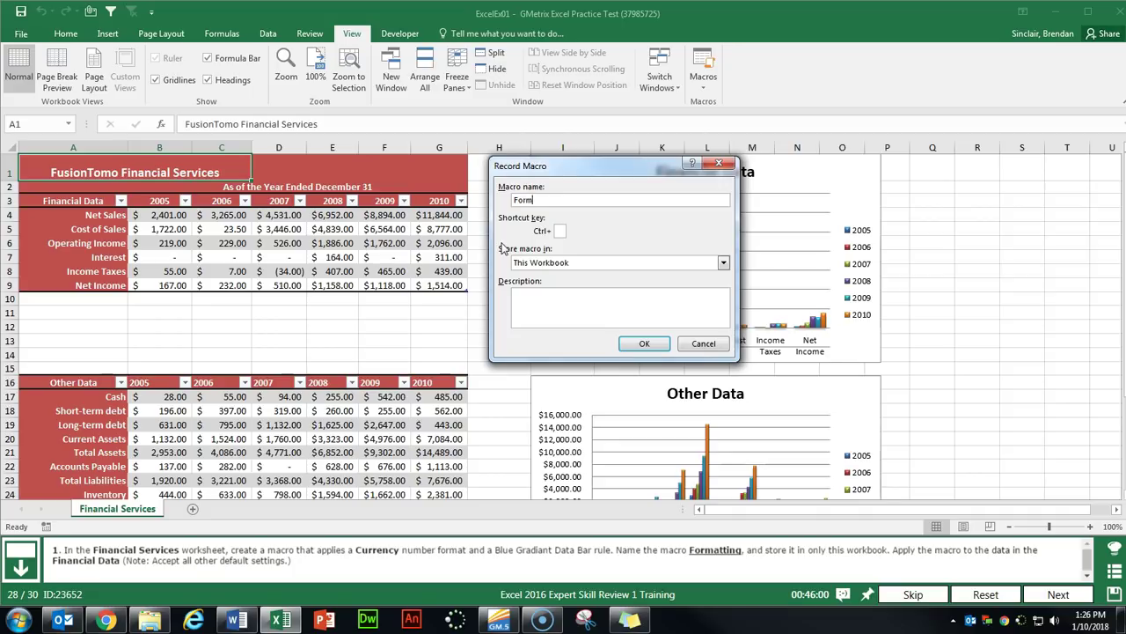
key("Return")
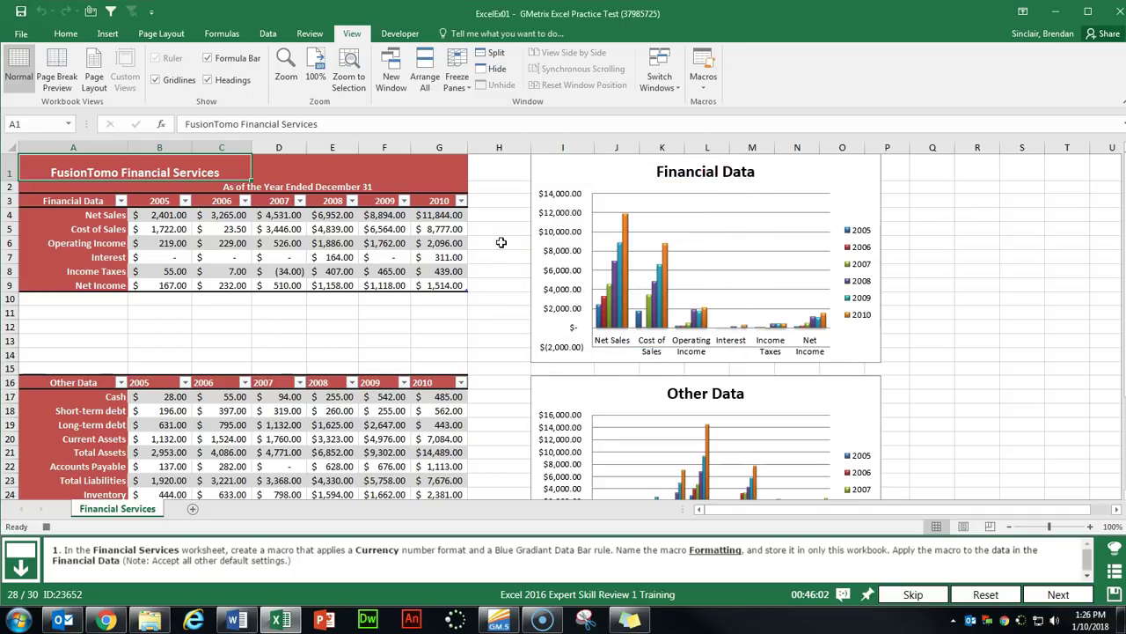
Apply the Currency number format and a blue gradient data bar while recording.
left_click(62, 37)
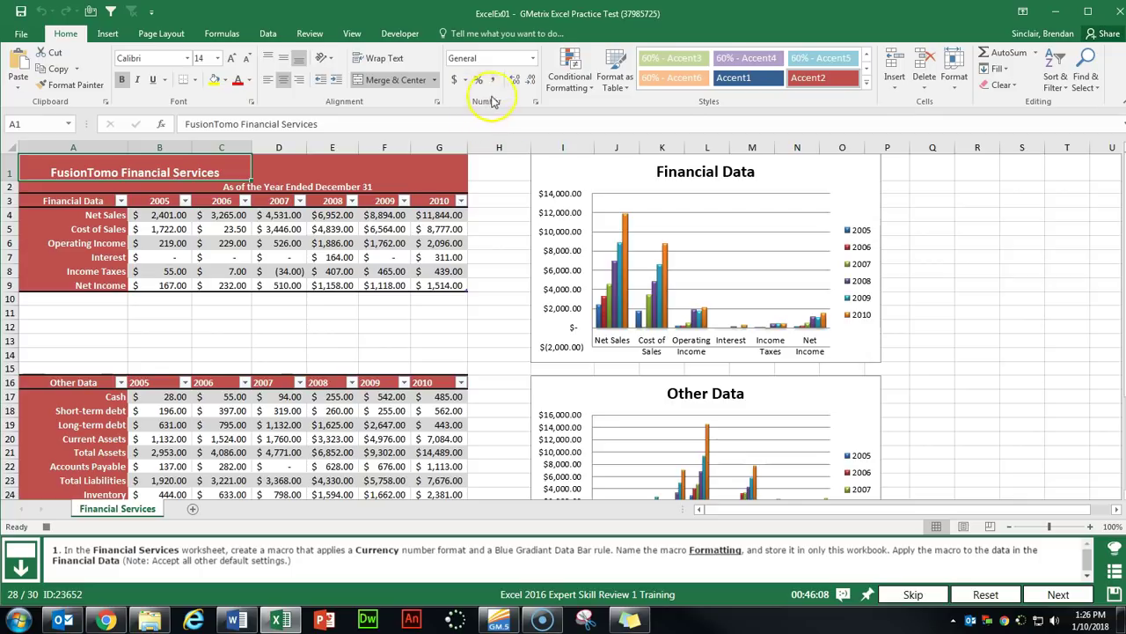
left_click(530, 58)
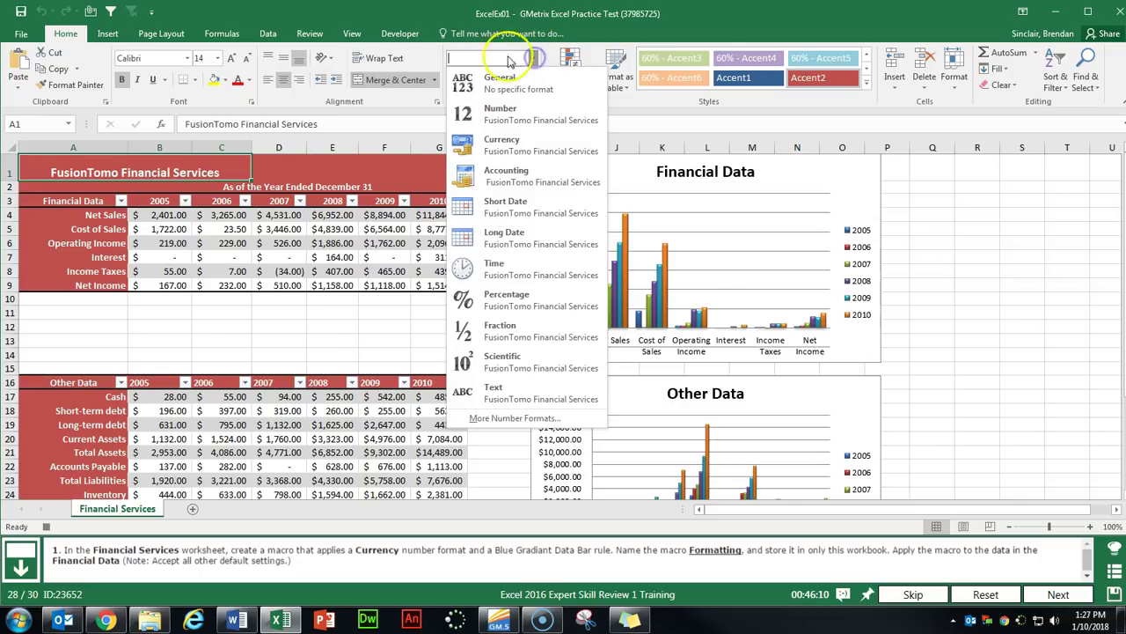
left_click(526, 146)
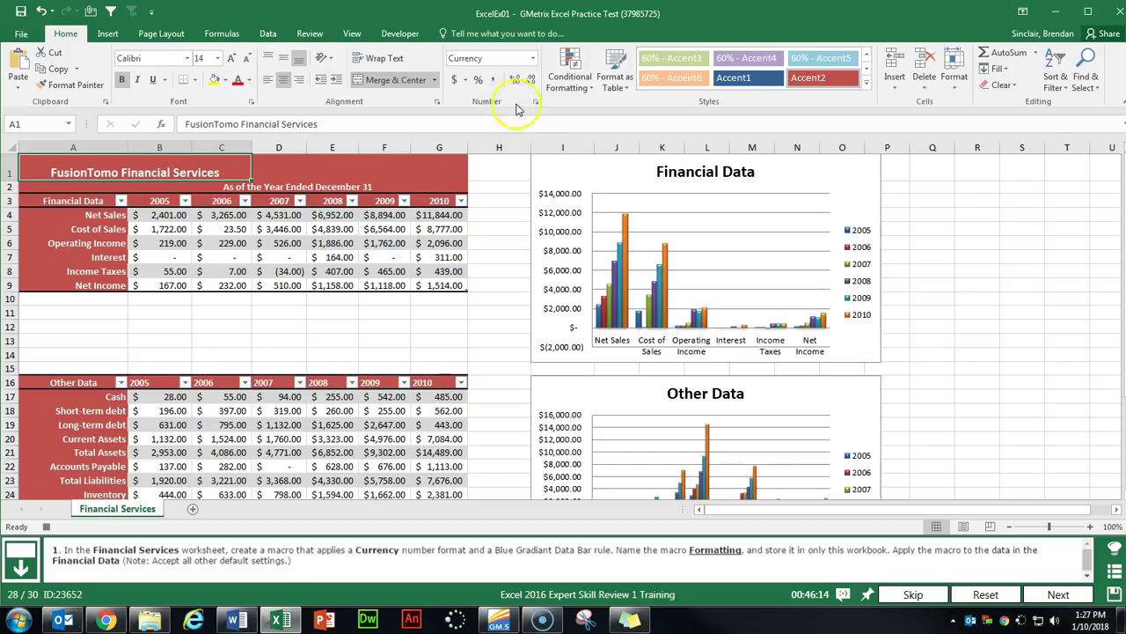
left_click(576, 88)
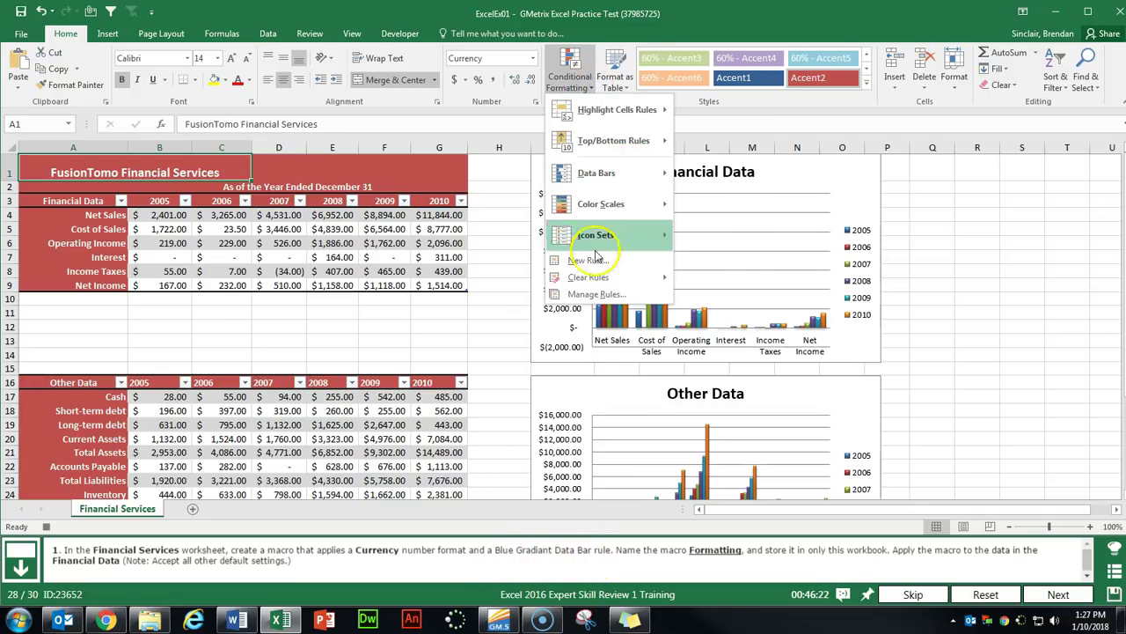
mouse_move(591, 176)
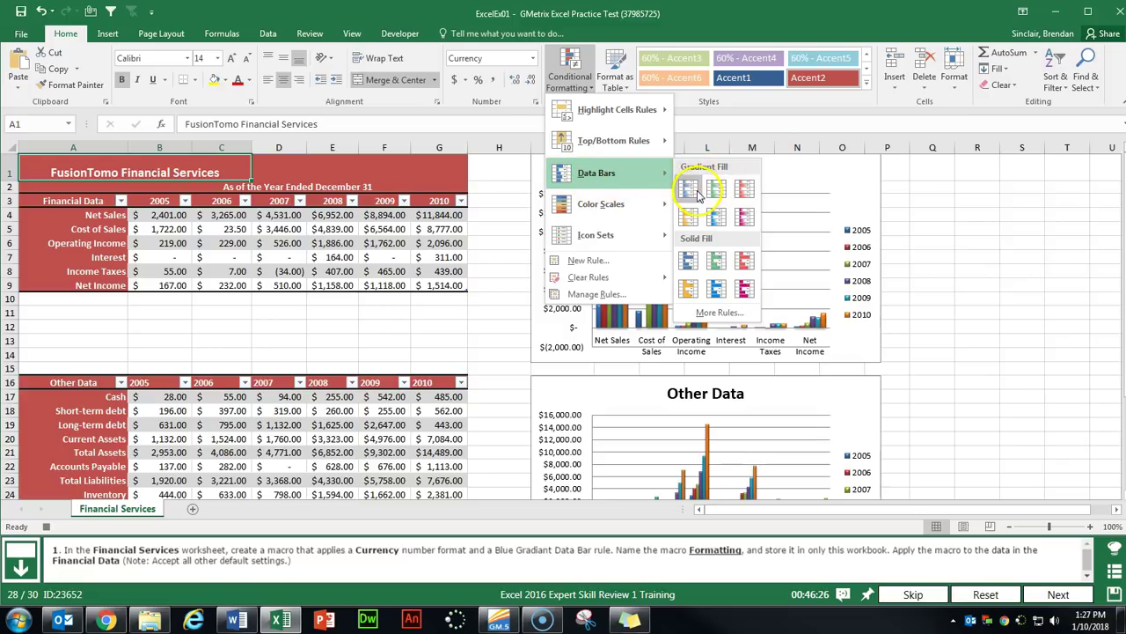
left_click(691, 190)
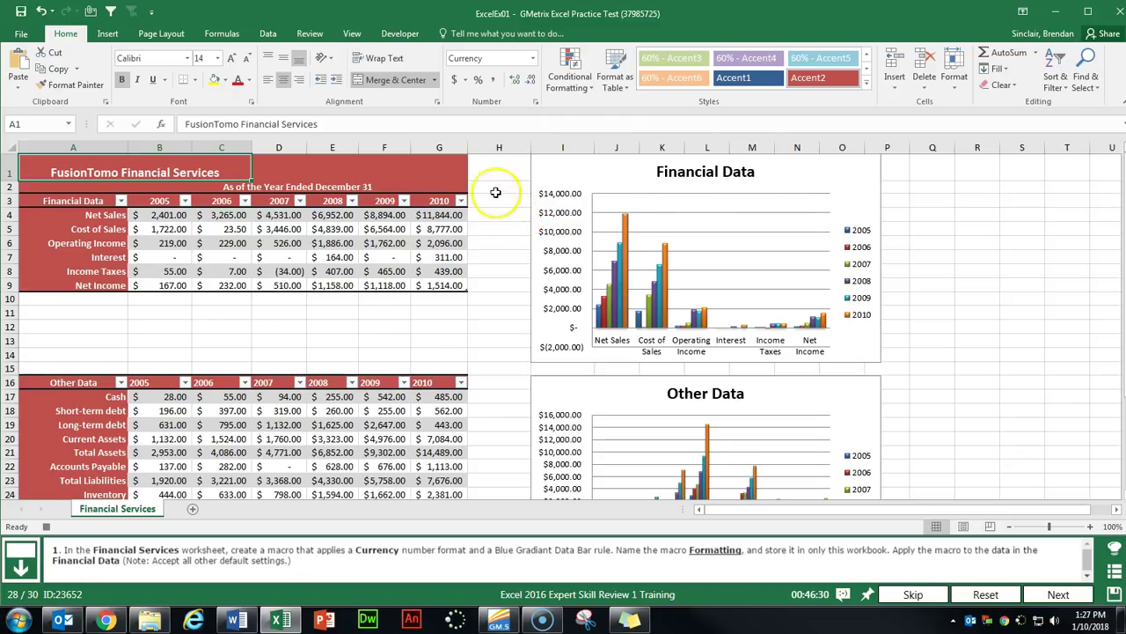
Stop recording the Formatting macro.
left_click(350, 32)
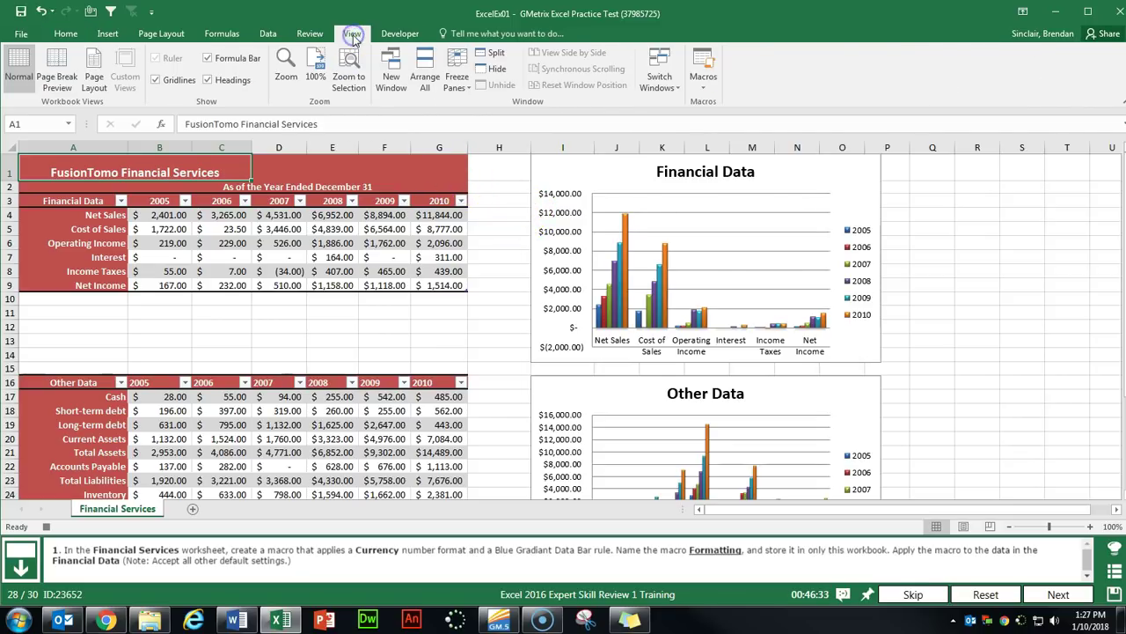
left_click(703, 88)
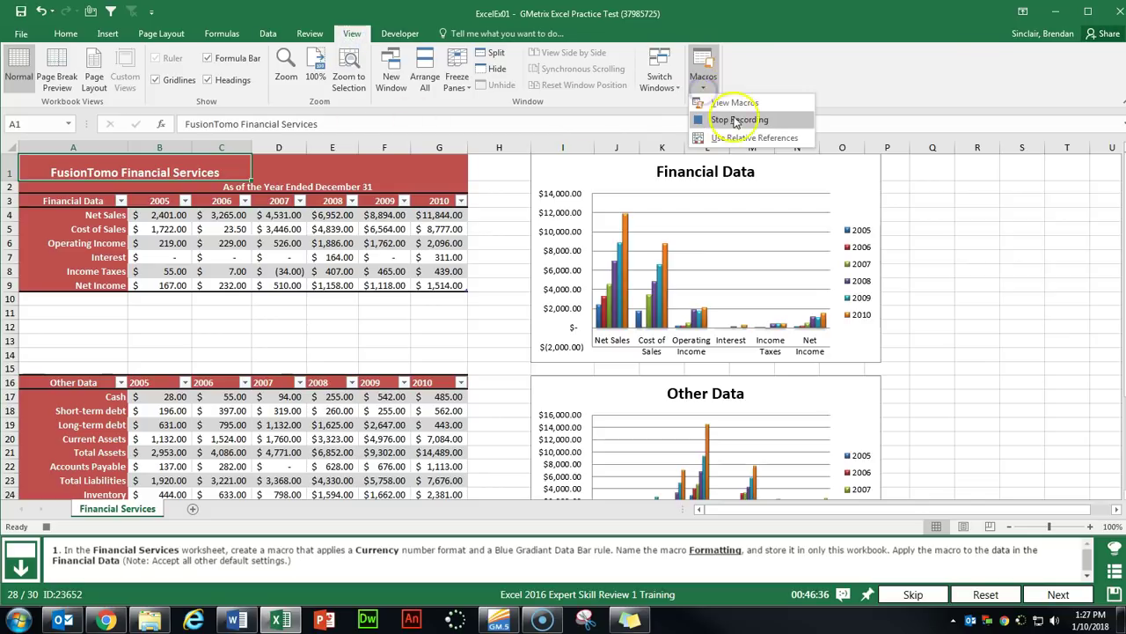
left_click(780, 122)
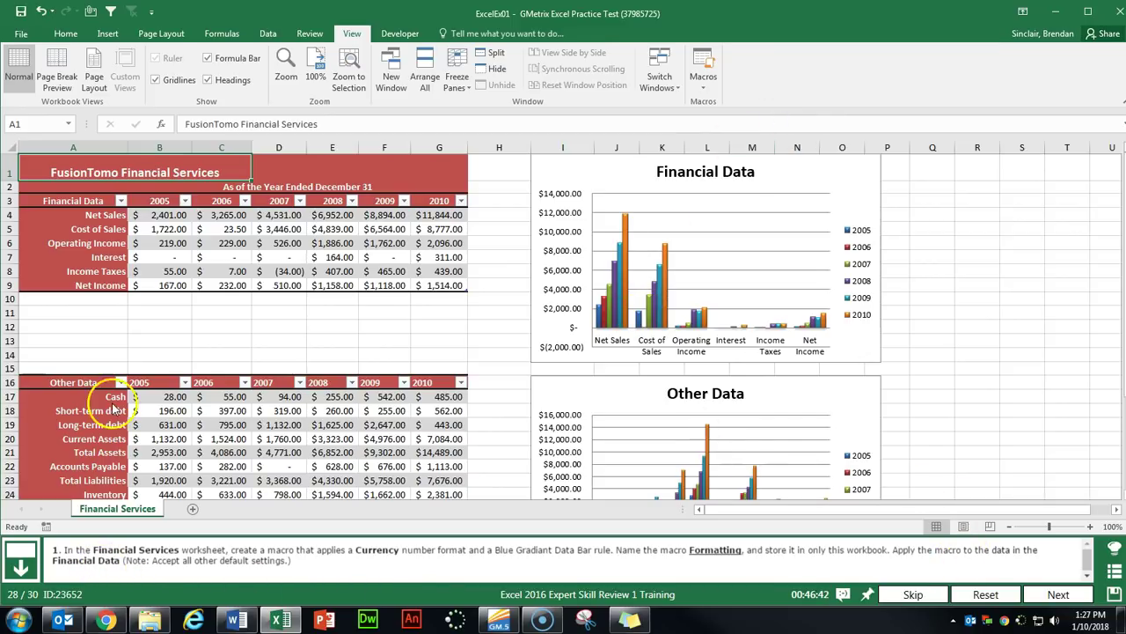
Select the Financial Data values B4:G9 and run the Formatting macro on them.
left_click(93, 201)
left_click_drag(158, 217, 445, 286)
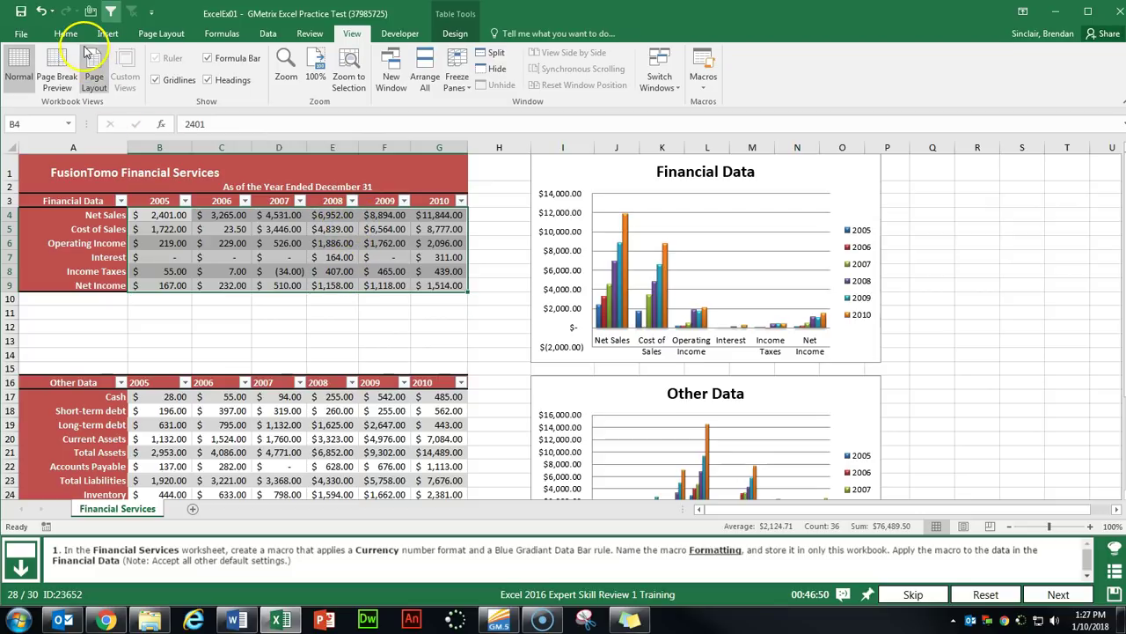
left_click(701, 88)
left_click(765, 103)
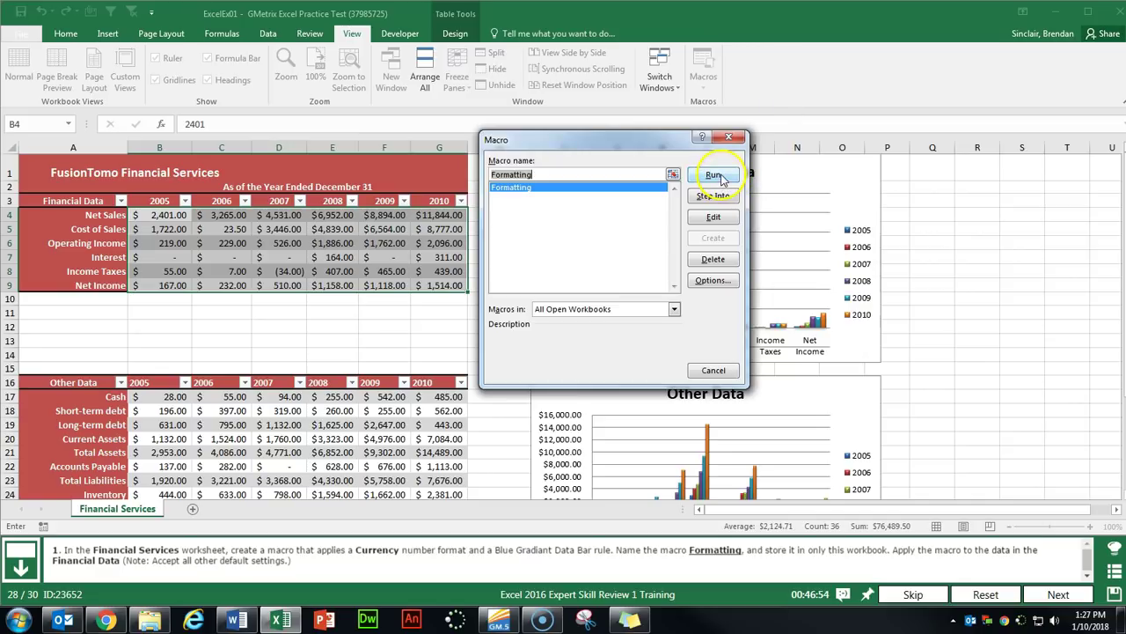
left_click(714, 175)
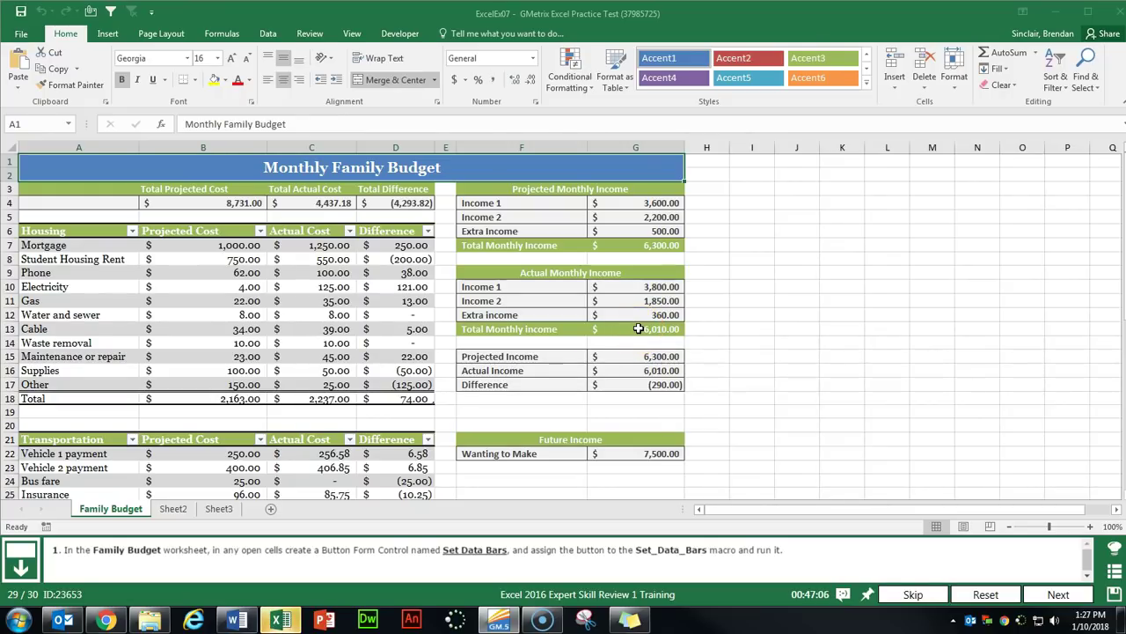
Confirm the Developer tab is enabled in ribbon settings and show the Developer Insert controls gallery.
left_click(402, 34)
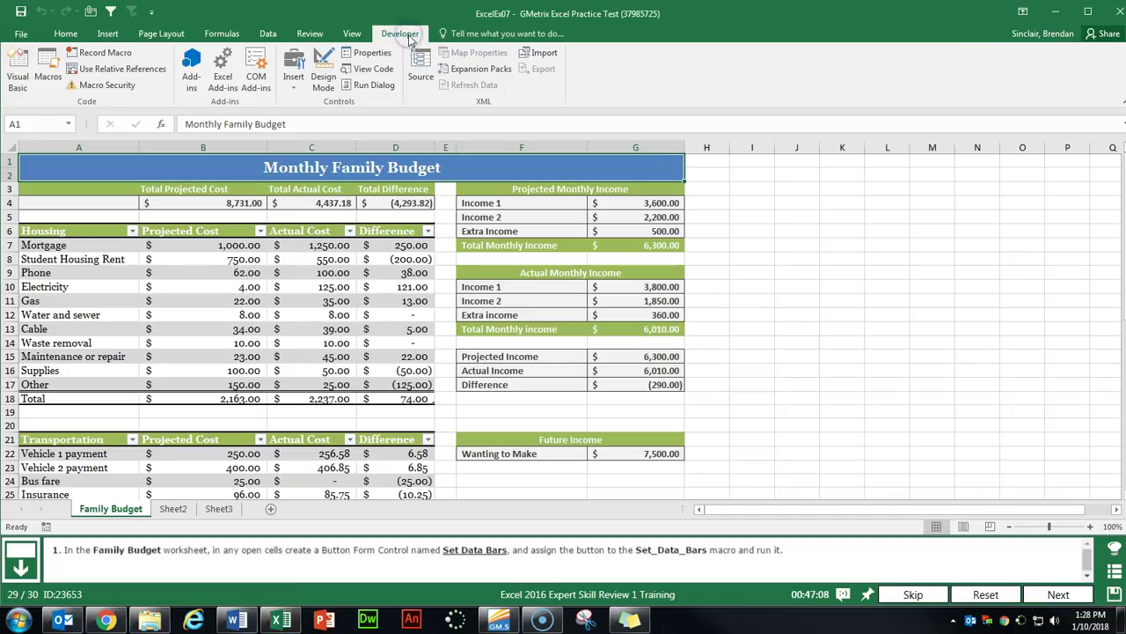
right_click(379, 33)
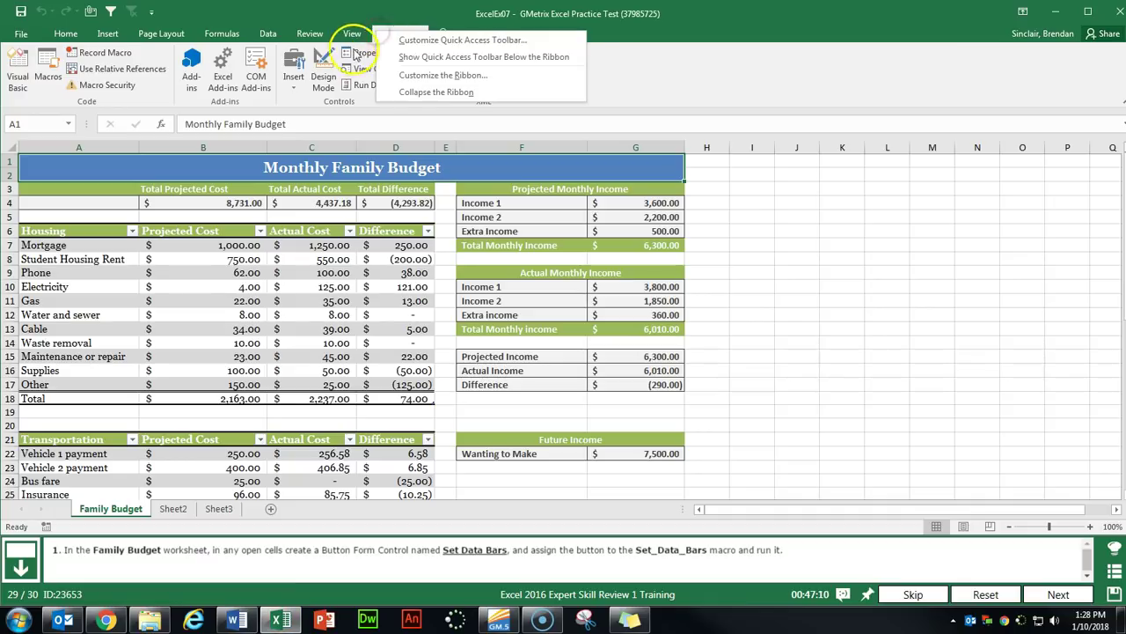
left_click(531, 77)
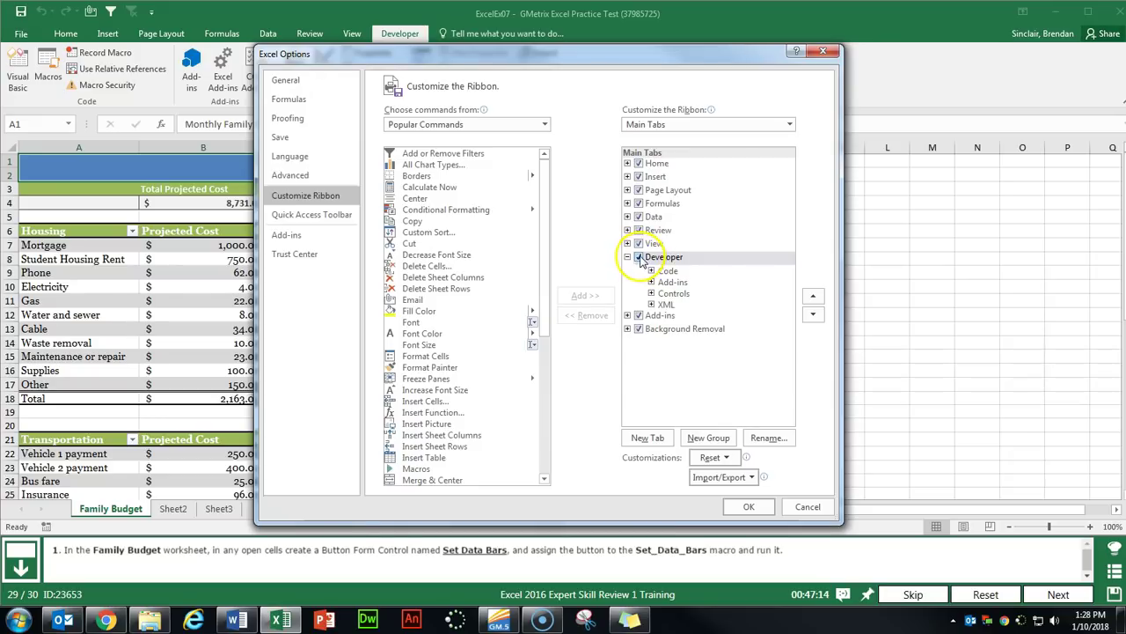
left_click(749, 506)
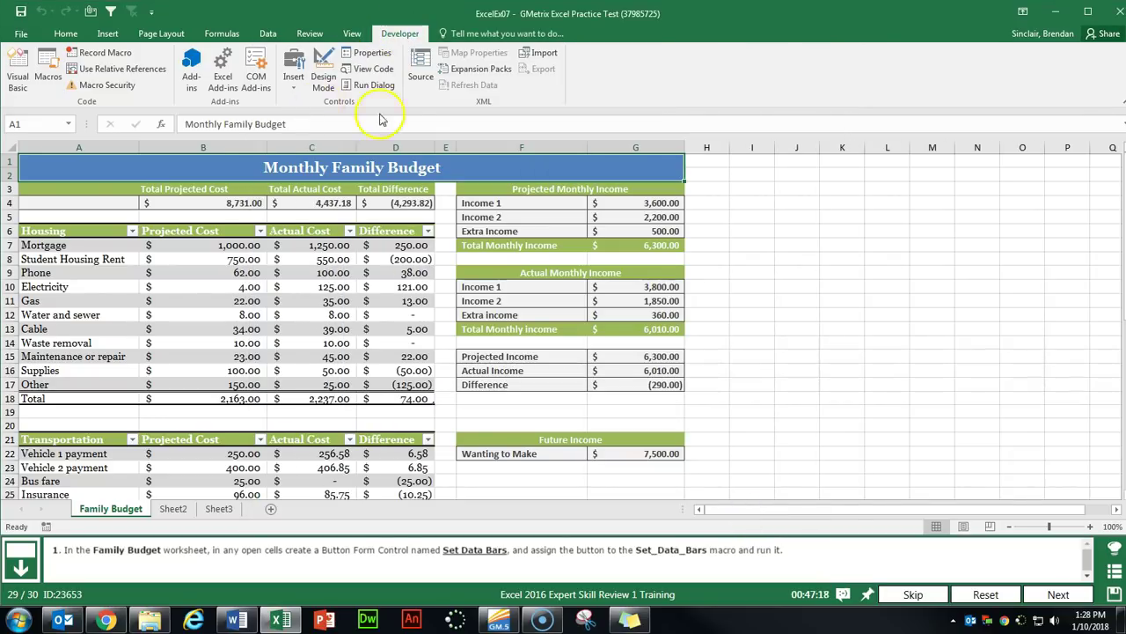
left_click(296, 92)
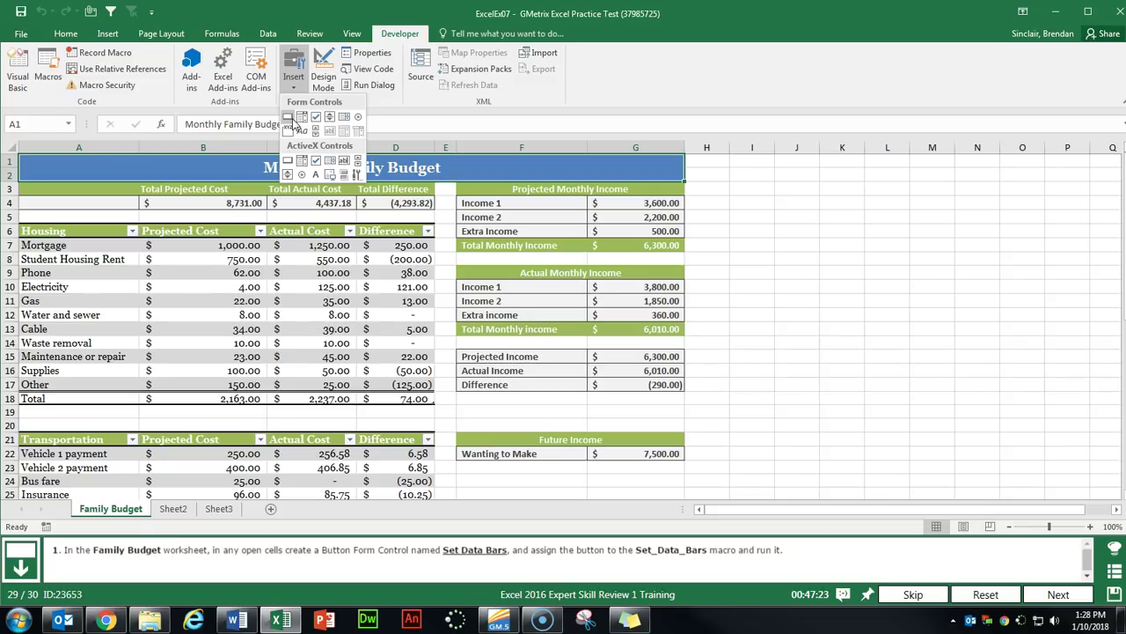
Draw a Button form control below the Future Income table, assigned to the Set_Data_Bars macro.
left_click(292, 117)
left_click_drag(457, 469, 602, 490)
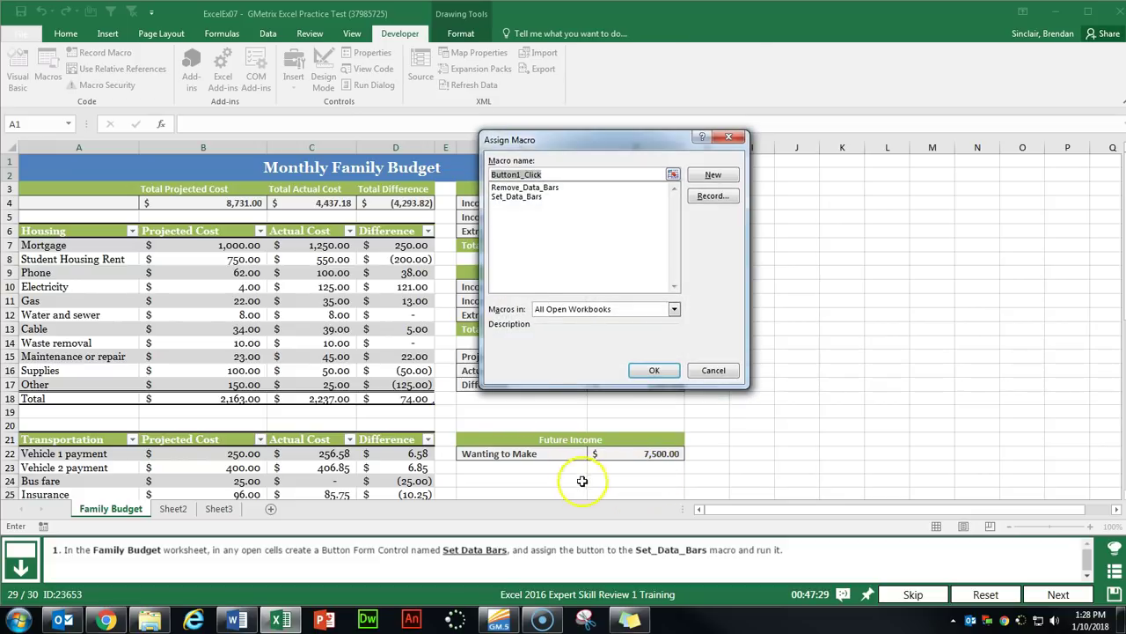
left_click(519, 201)
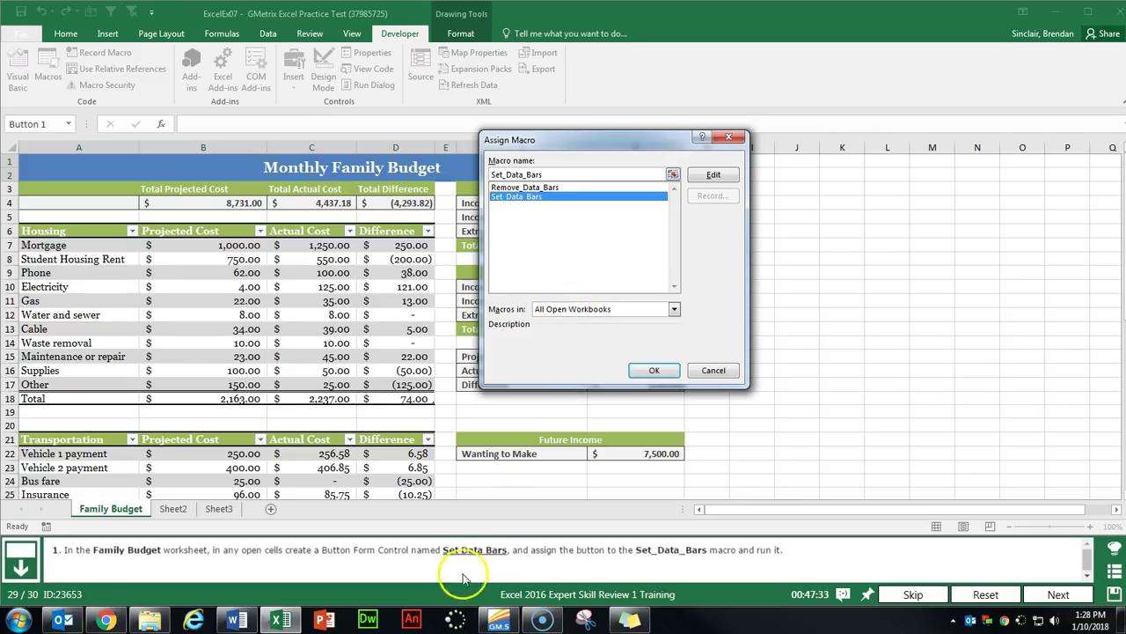
left_click(656, 370)
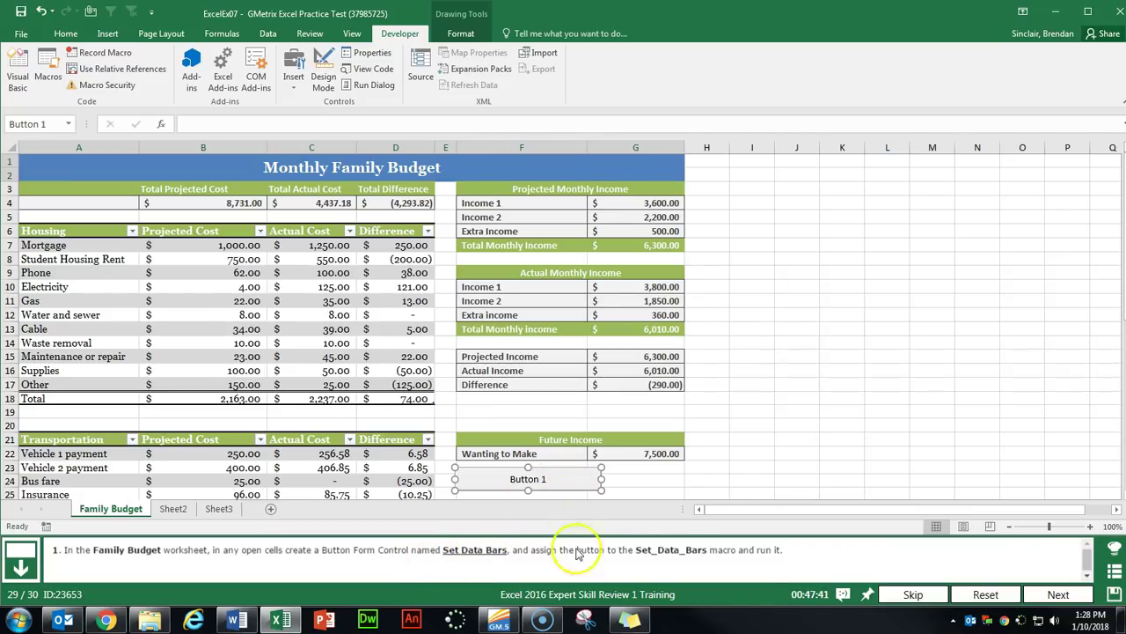
Relabel the button 'Set Data Bars', run it on the Difference column, and go to the next task.
left_click(533, 480)
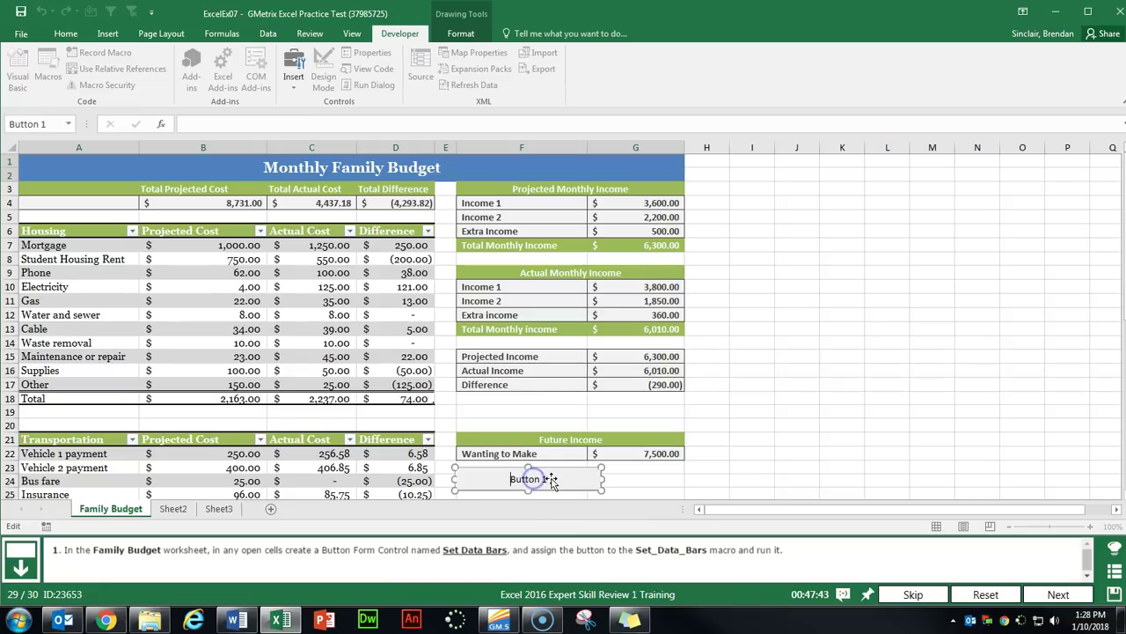
key("Delete")
key("Delete")
key("Delete")
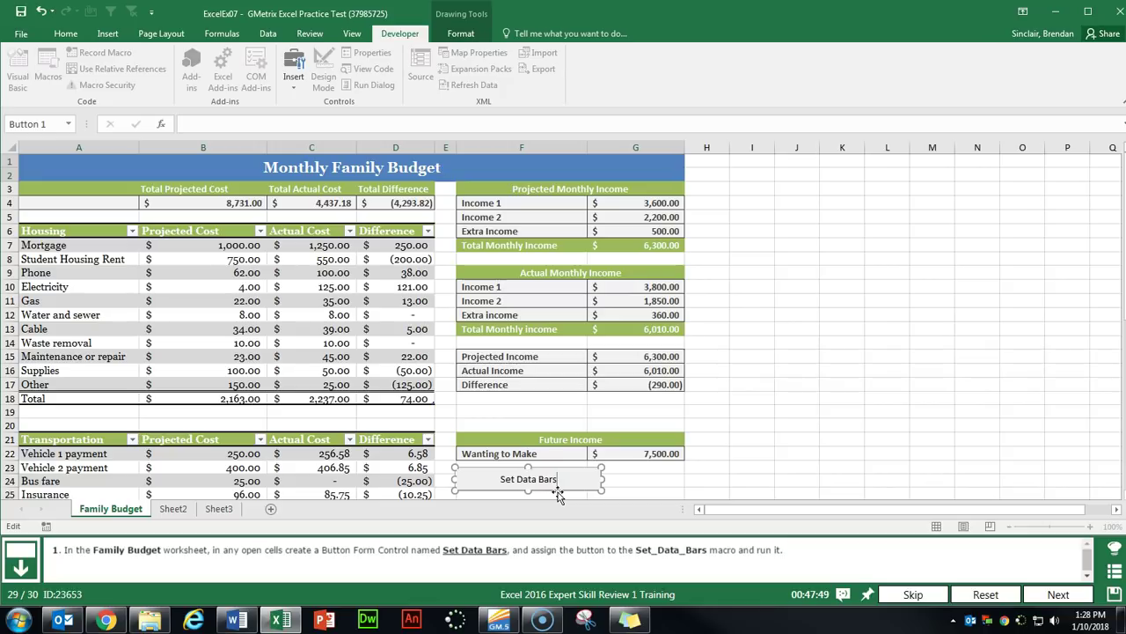
left_click(651, 477)
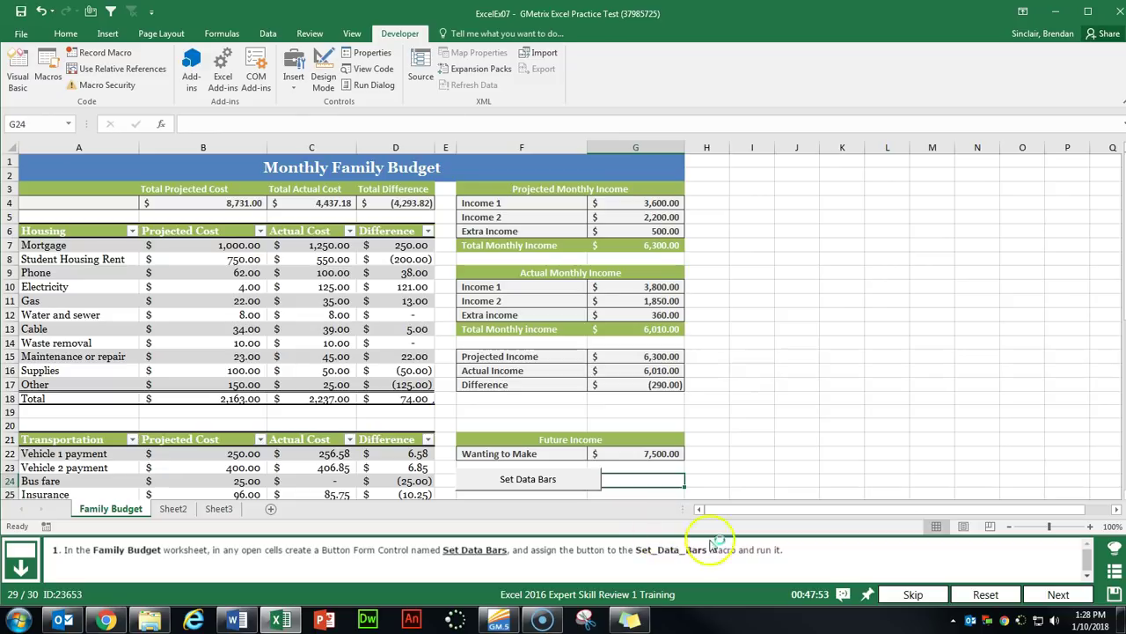
left_click(528, 481)
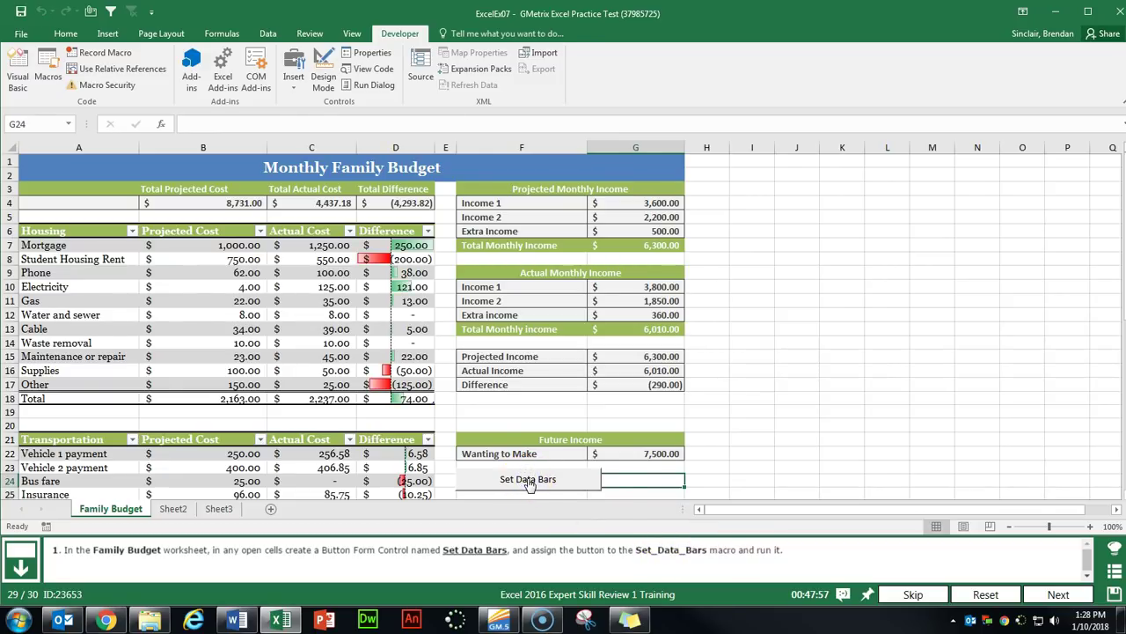
left_click(1056, 594)
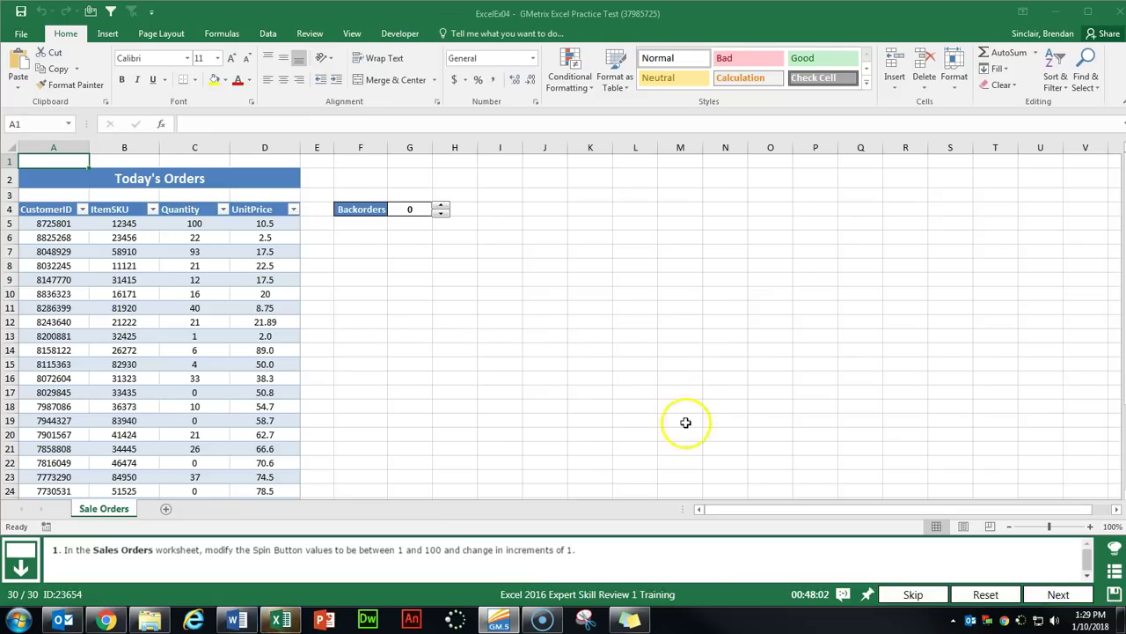
Set the Backorders spin button to minimum 1, maximum 100, incremental change 1.
left_click(440, 212)
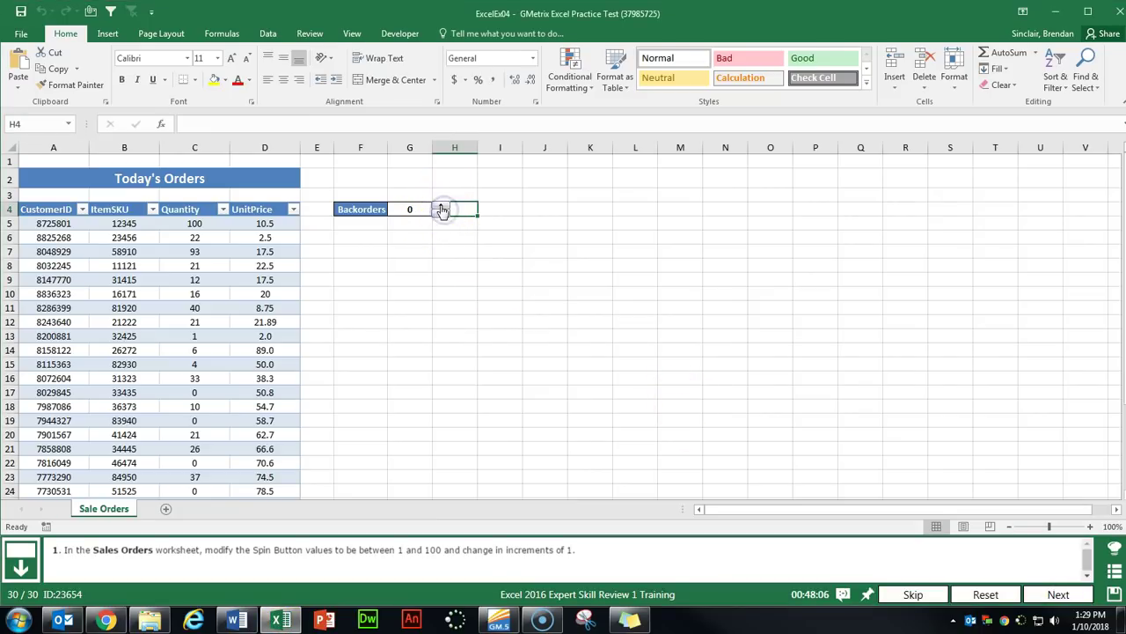
right_click(437, 213)
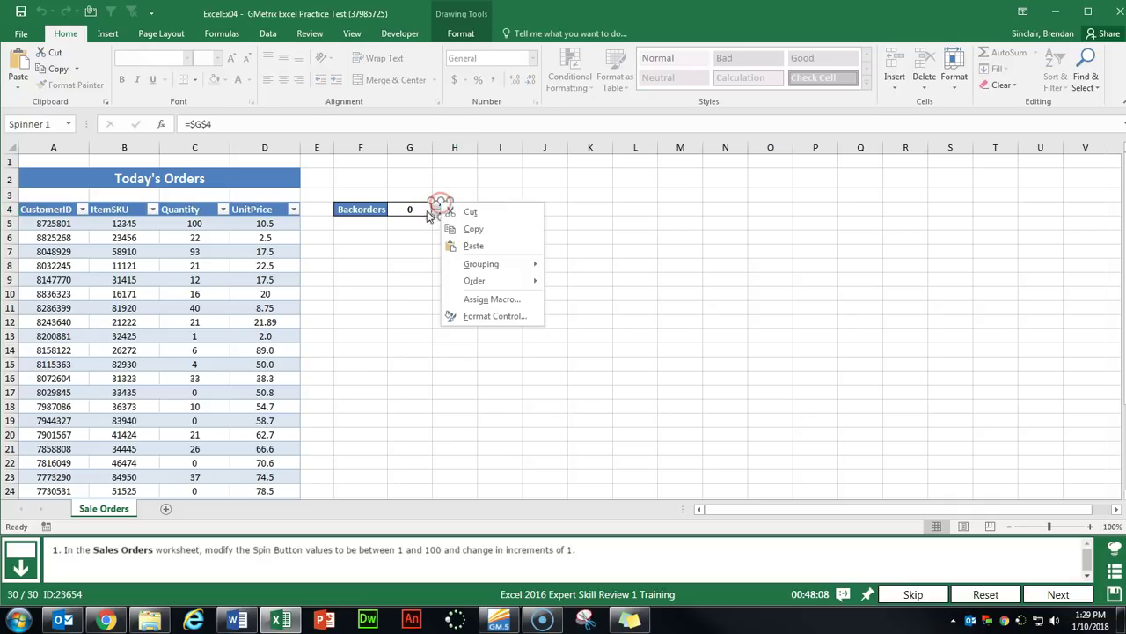
left_click(493, 316)
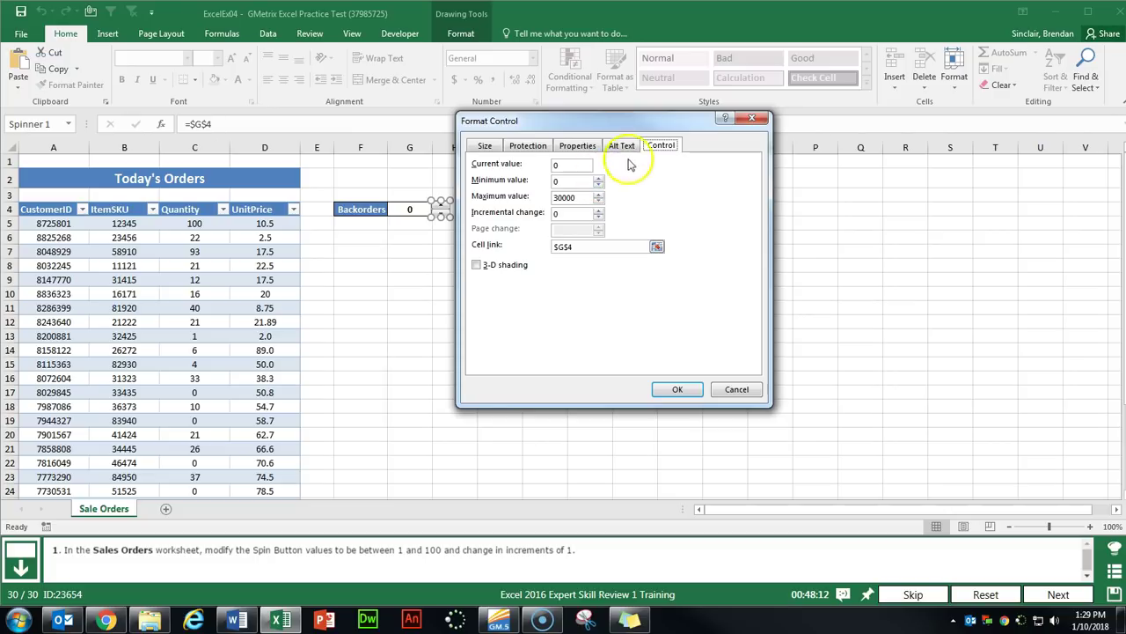
double_click(556, 181)
left_click(577, 197)
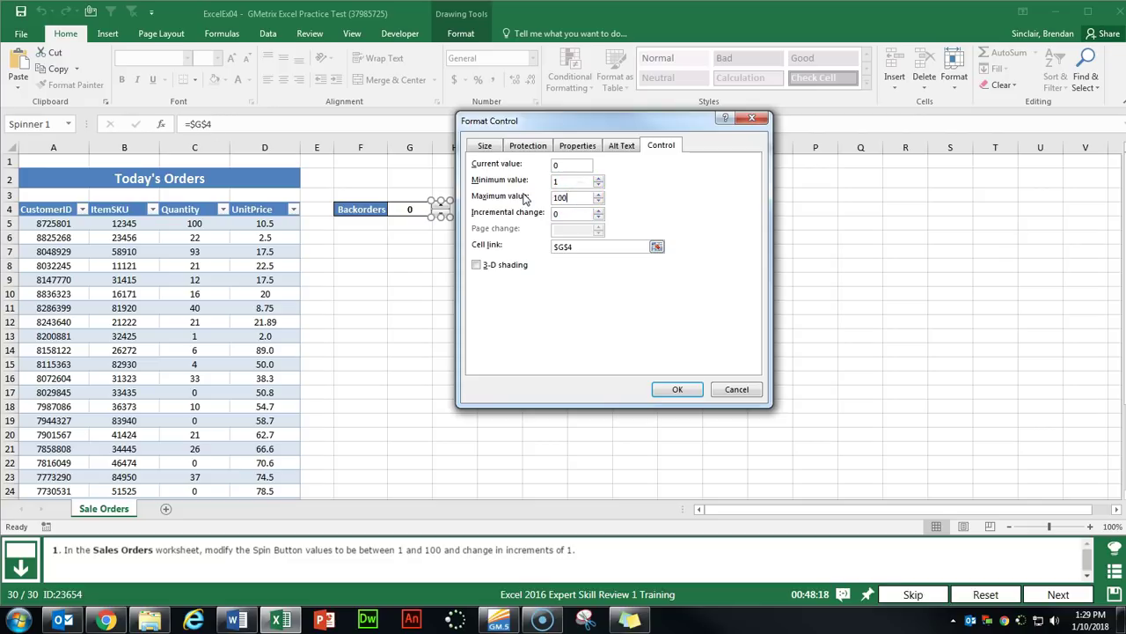
double_click(557, 214)
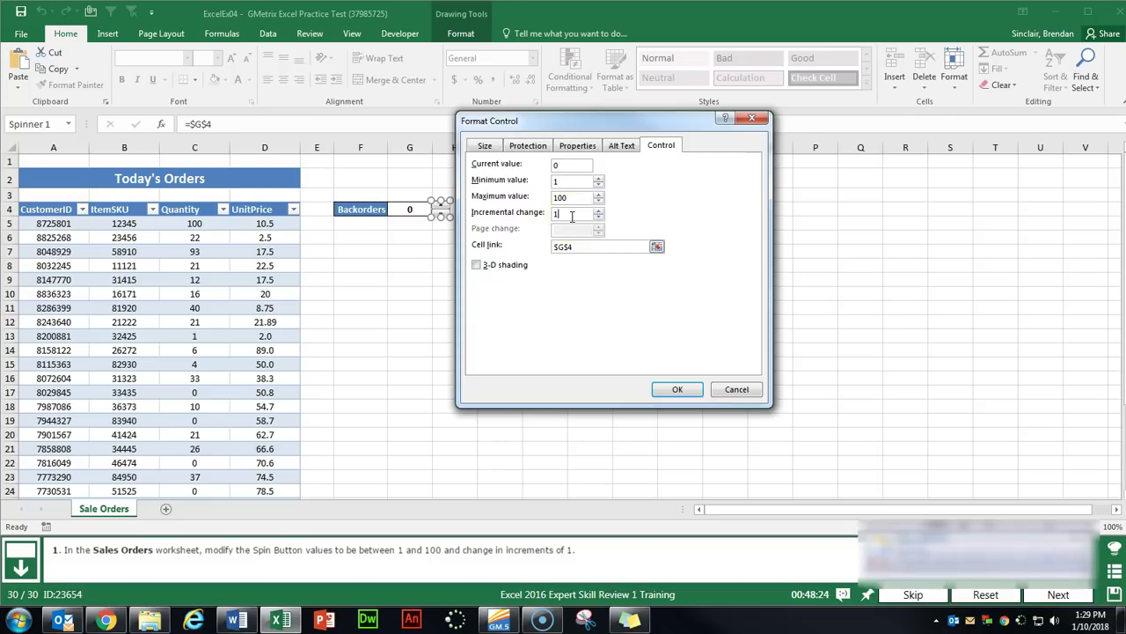
left_click(678, 389)
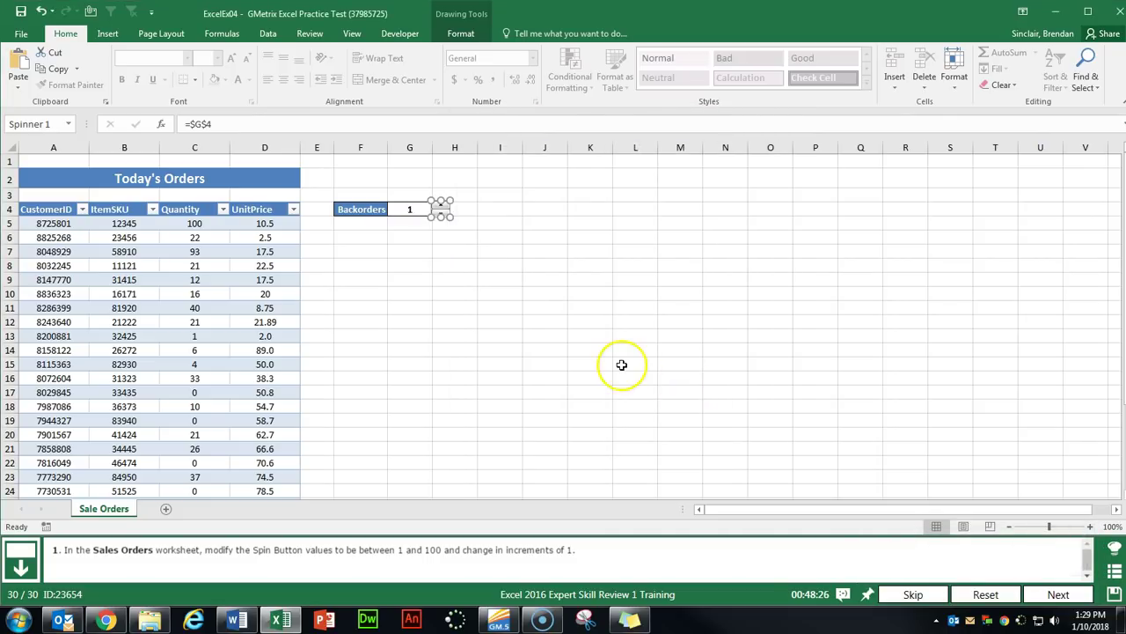